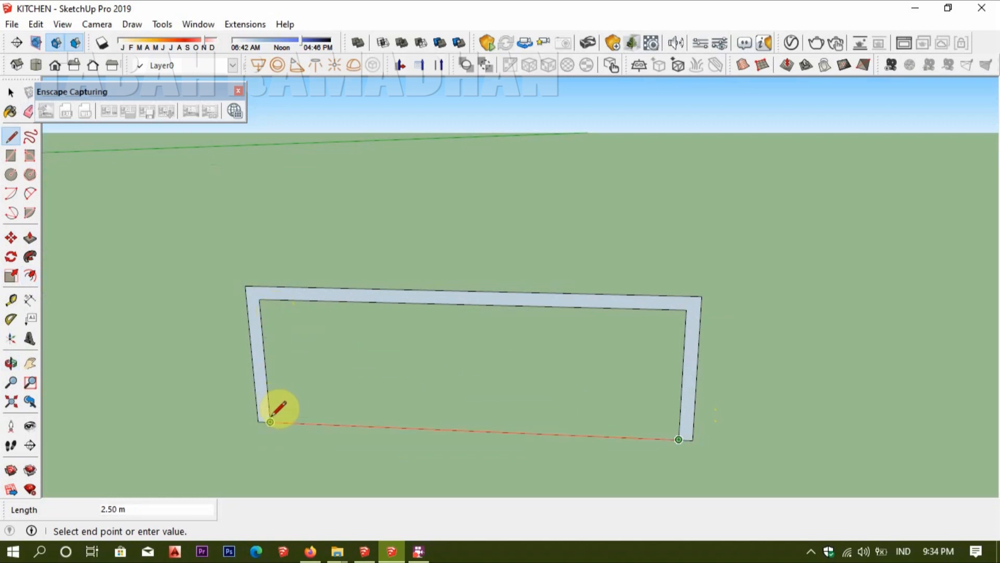
# - Extrude the U-shaped frame face into a solid counter frame and make the whole frame a group
pyautogui.moveTo(602, 331); pyautogui.dragTo(574, 348, button='middle')
pyautogui.press('p')
pyautogui.click(570, 308)
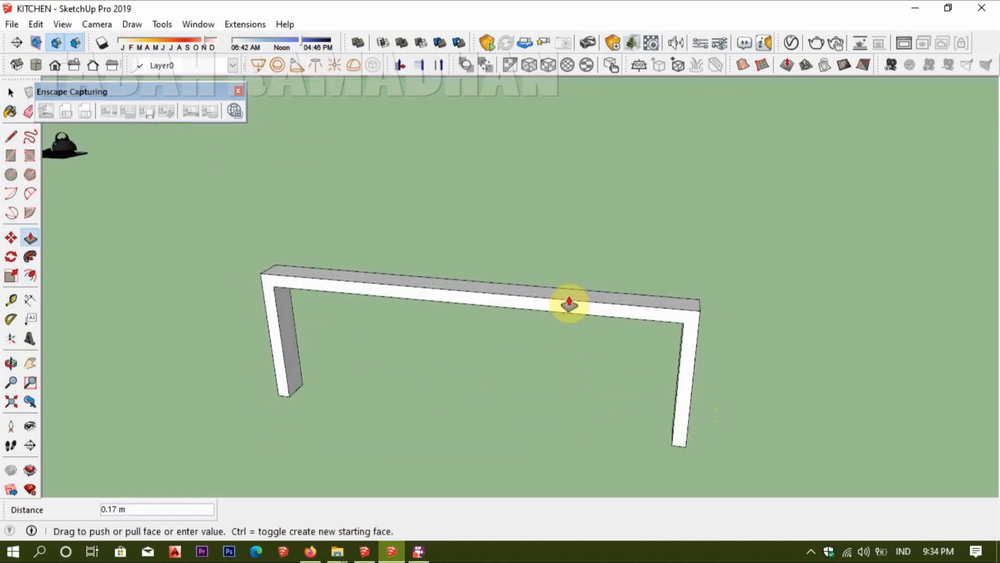
pyautogui.click(572, 300)
pyautogui.press('space')
pyautogui.tripleClick(570, 294)
pyautogui.rightClick(570, 295)
pyautogui.click(618, 142)
pyautogui.moveTo(631, 188); pyautogui.dragTo(530, 291, button='middle')
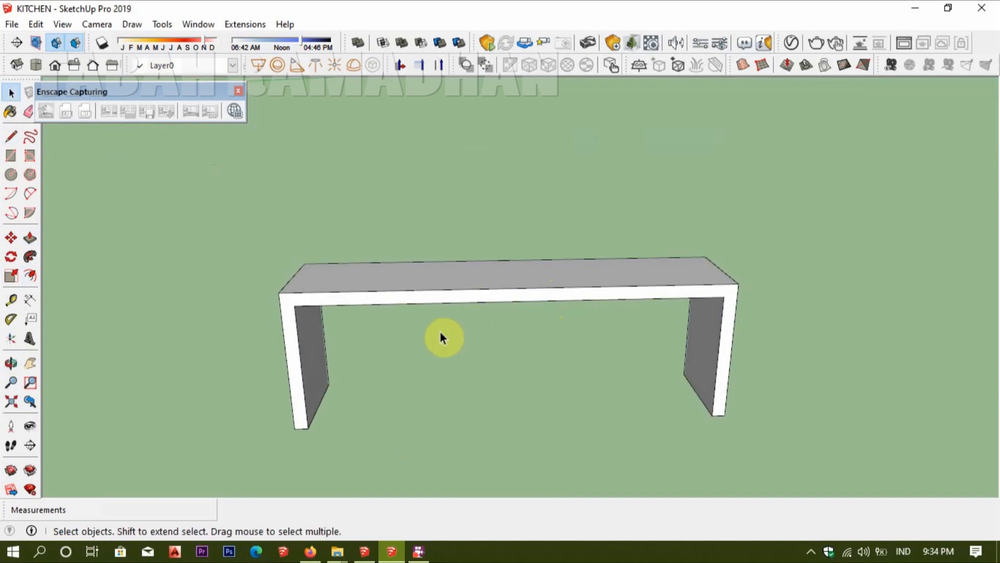
pyautogui.moveTo(416, 361); pyautogui.dragTo(523, 385, button='middle')
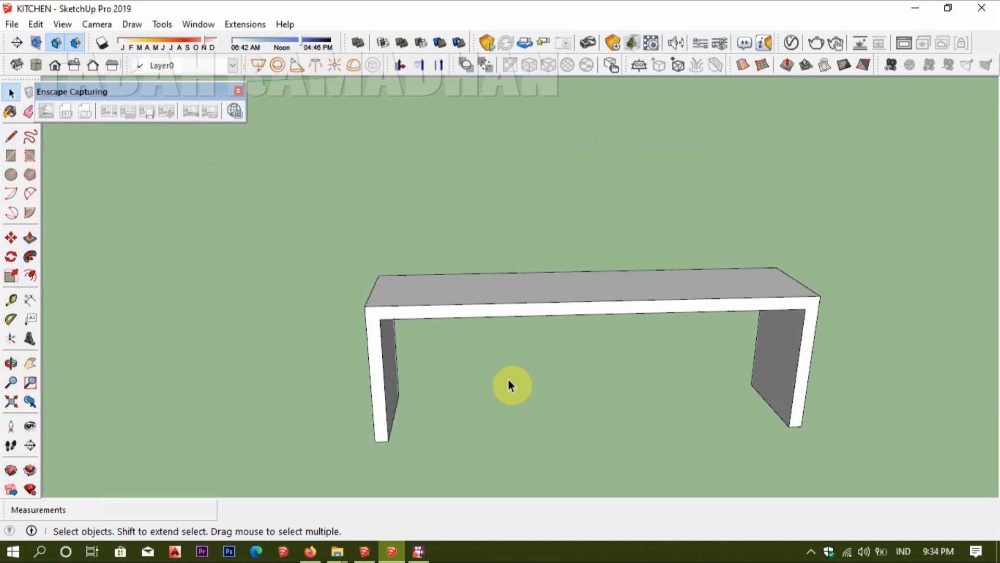
pyautogui.moveTo(469, 377); pyautogui.dragTo(514, 365, button='middle')
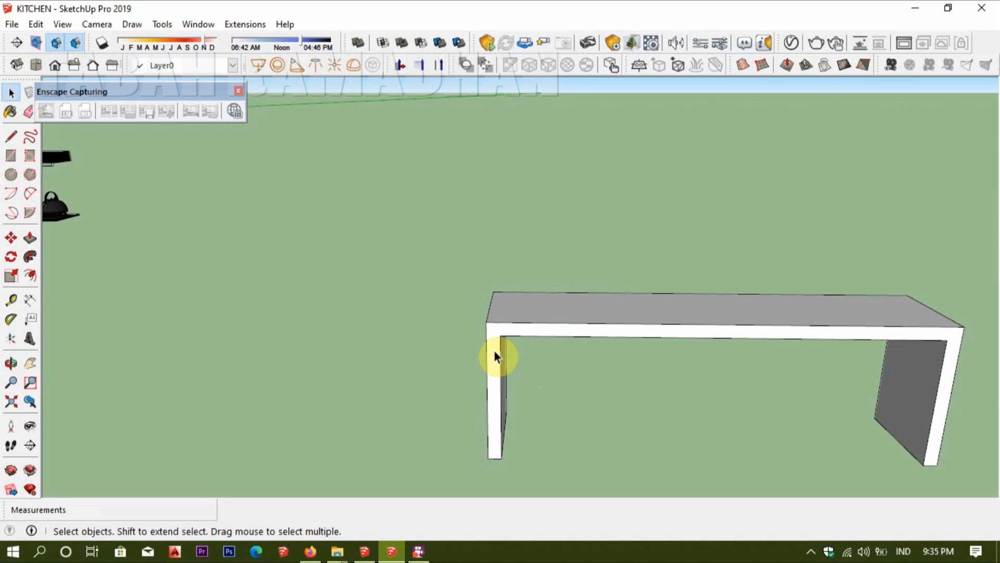
pyautogui.moveTo(549, 361); pyautogui.dragTo(470, 354, button='middle')
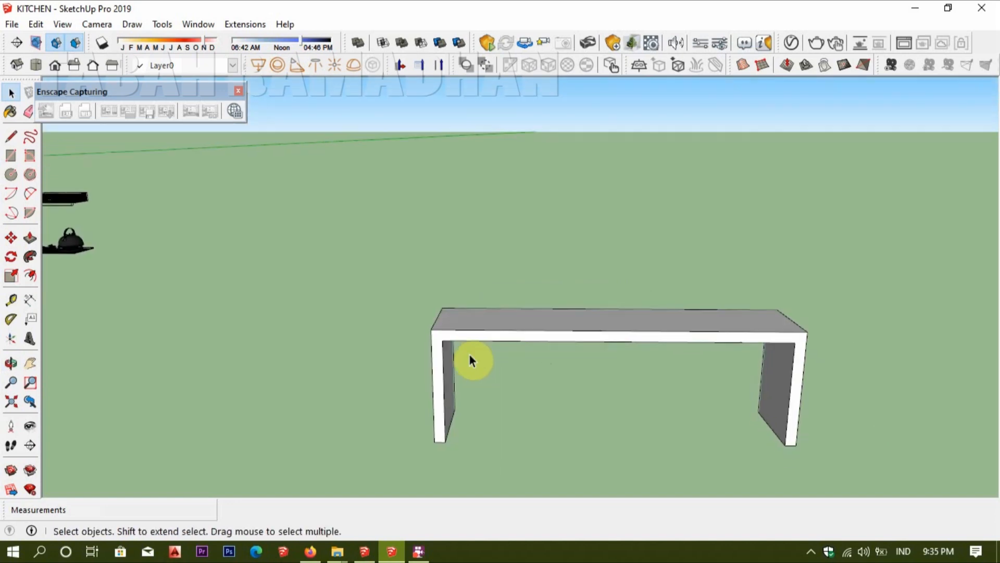
# - Open the frame group and shift its left leg outward by extending the outer face and pushing in the inner face
pyautogui.scroll(3, 470, 355)
pyautogui.doubleClick(443, 317)
pyautogui.moveTo(435, 325); pyautogui.dragTo(495, 295, button='middle')
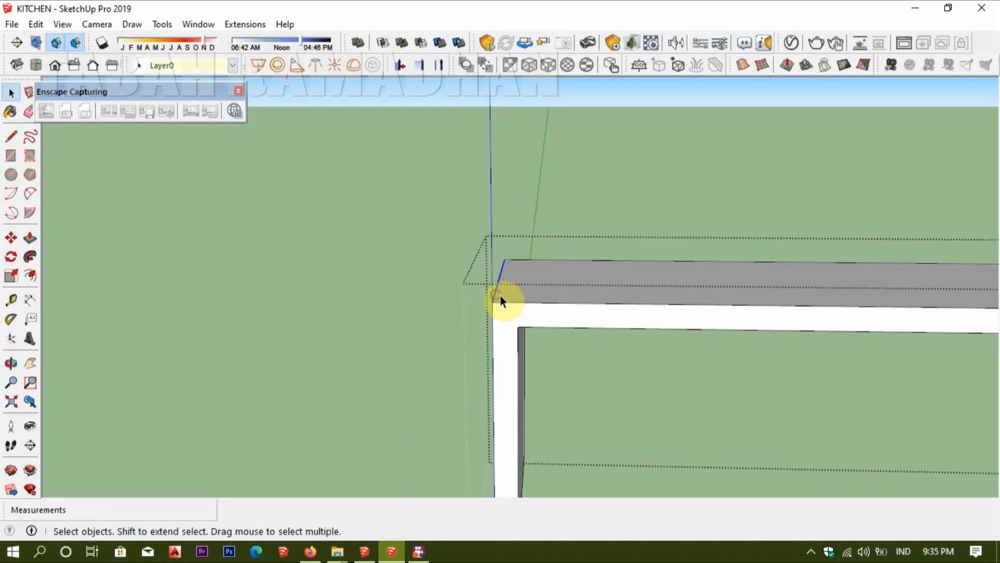
pyautogui.scroll(2, 498, 296)
pyautogui.press('m')
pyautogui.moveTo(490, 305); pyautogui.dragTo(580, 335, button='middle')
pyautogui.press('p')
pyautogui.moveTo(580, 335); pyautogui.dragTo(547, 339)
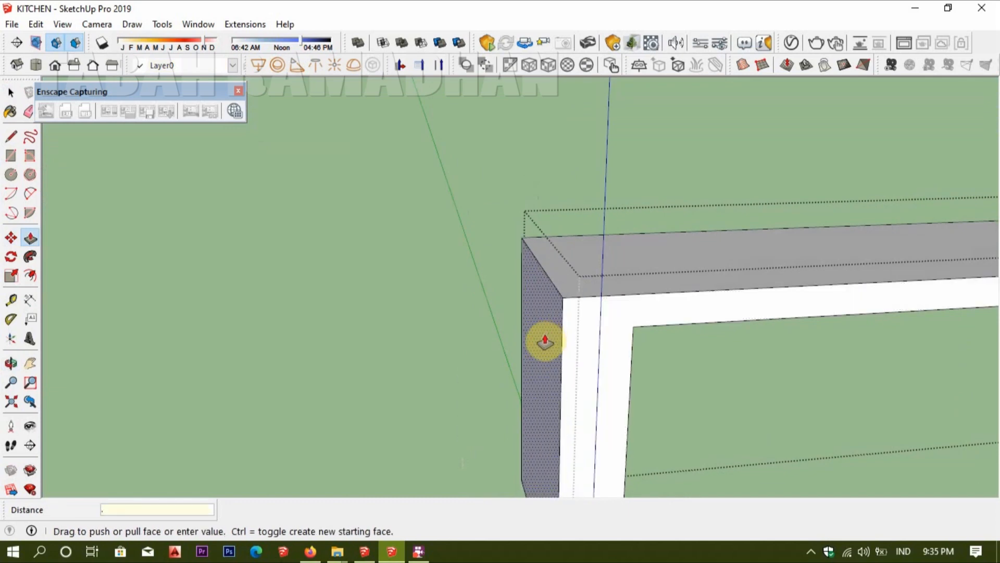
pyautogui.moveTo(543, 341); pyautogui.dragTo(529, 373, button='middle')
pyautogui.moveTo(529, 373); pyautogui.dragTo(520, 374)
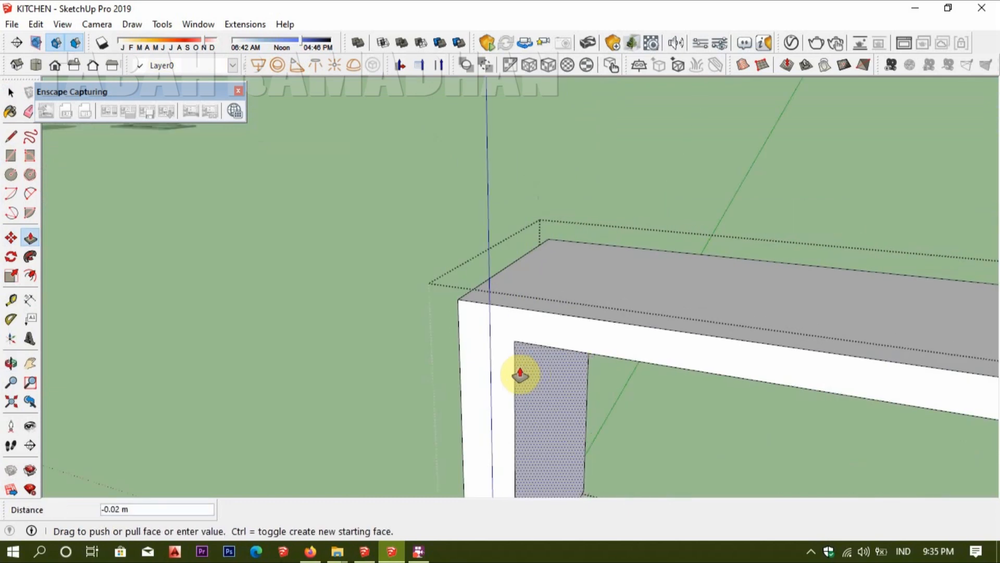
pyautogui.press('Return')
# - Copy the left end edge of the countertop inward to line up with the left leg's inner side
pyautogui.press('space')
pyautogui.click(484, 286)
pyautogui.moveTo(484, 285); pyautogui.dragTo(527, 331, button='middle')
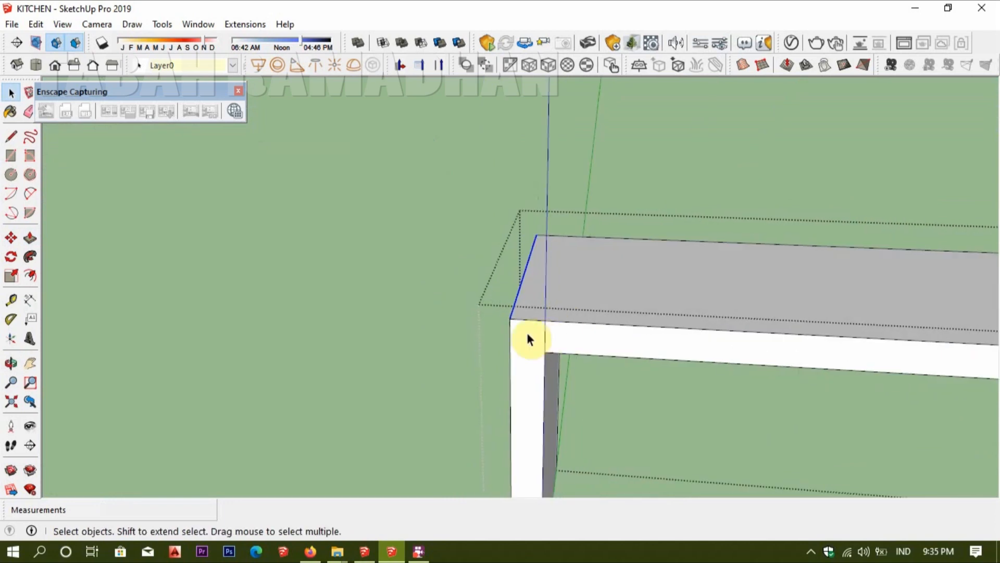
pyautogui.press('m')
pyautogui.press('ctrl')
pyautogui.click(510, 318)
pyautogui.click(544, 321)
pyautogui.press('p')
pyautogui.moveTo(536, 324); pyautogui.dragTo(536, 293)
pyautogui.press('Return')
pyautogui.moveTo(591, 293); pyautogui.dragTo(591, 252, button='middle')
pyautogui.hotkey('ctrl', 'z')
# - Pull the narrow top strip above the left leg up by 0.15 m
pyautogui.click(511, 292)
pyautogui.write('.15')
pyautogui.press('Return')
pyautogui.press('space')
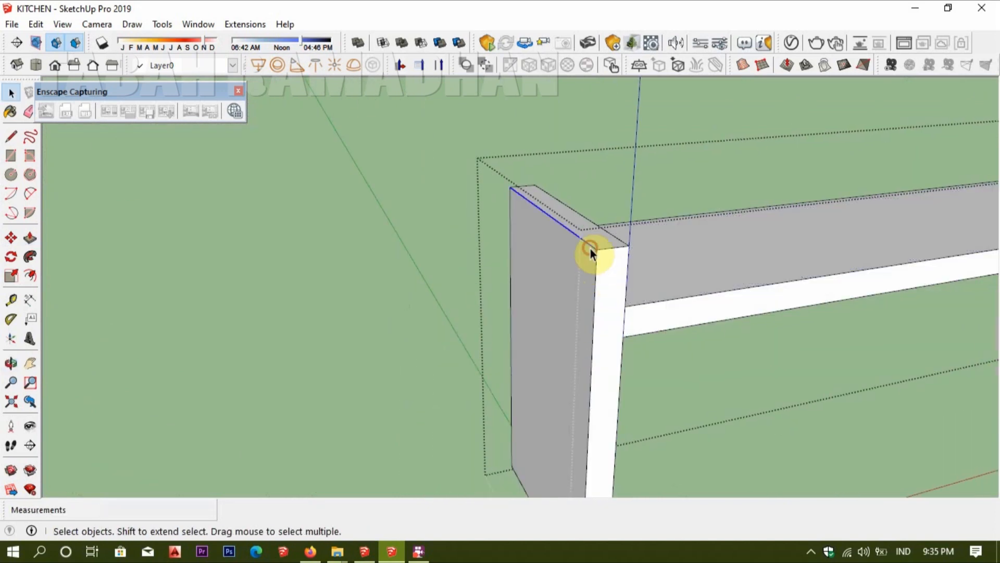
# - Copy the raised leg's outer top edge downward on the outer face to mark off a strip
pyautogui.scroll(1, 595, 256)
pyautogui.press('m')
pyautogui.click(597, 249)
pyautogui.press('ctrl')
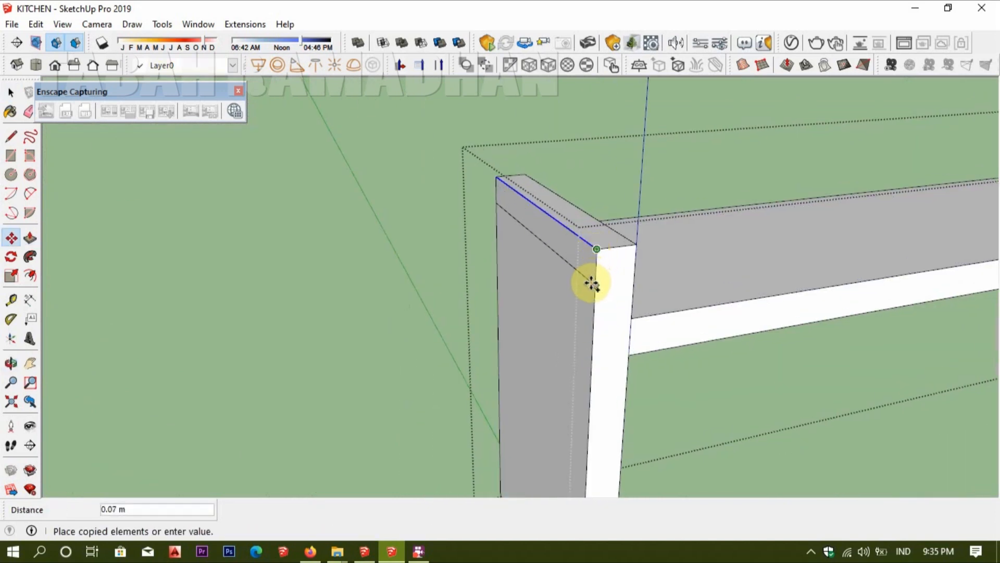
pyautogui.click(590, 290)
pyautogui.press('p')
pyautogui.click(569, 275)
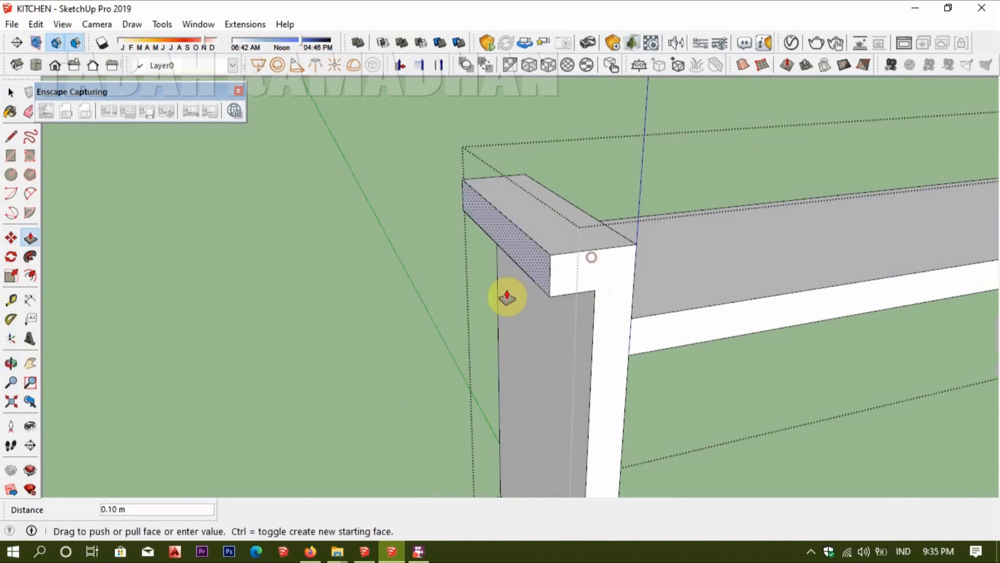
pyautogui.press('space')
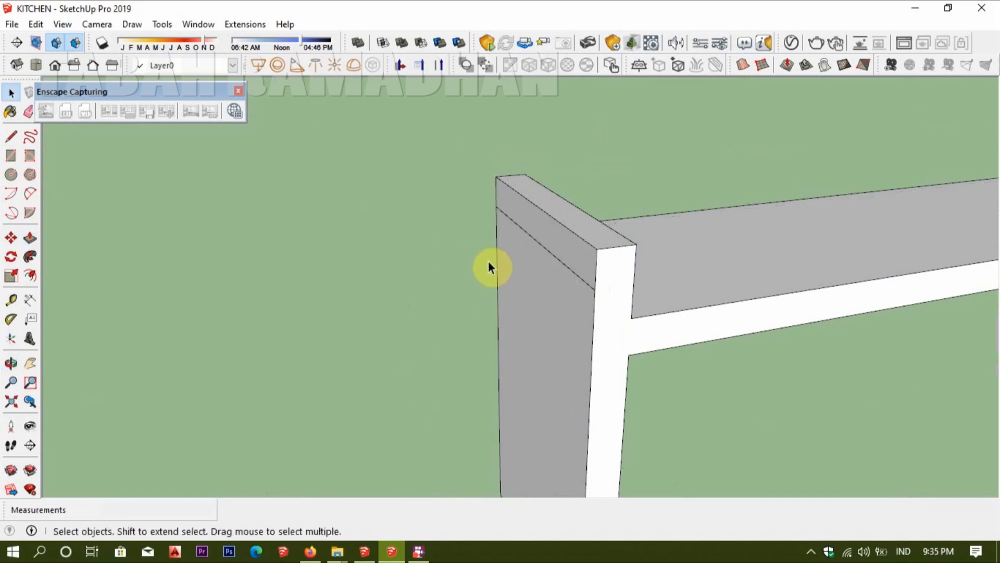
# - Draw a 0.9 m guide line outward along the red axis from the raised leg's outer front corner
pyautogui.press('l')
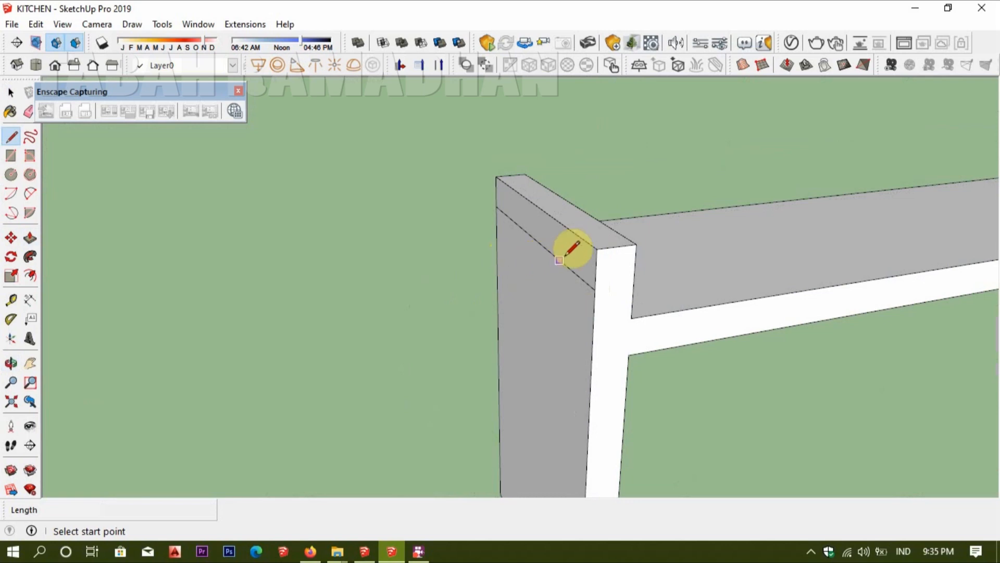
pyautogui.click(599, 249)
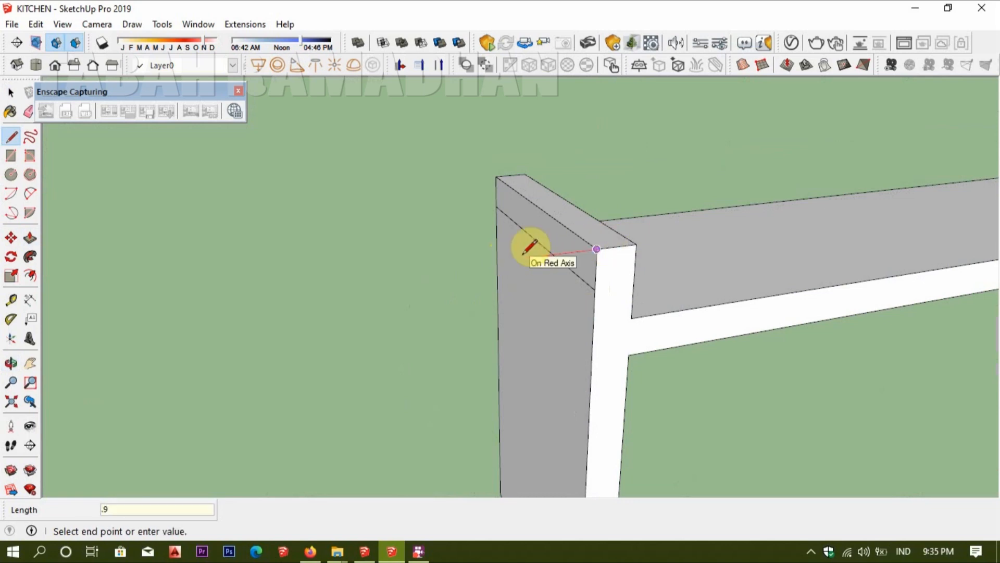
pyautogui.press('Return')
pyautogui.press('space')
# - Reopen the frame group, pull the marked strip out 0.90 m to the guide line's end, and extend its end face slightly further
pyautogui.doubleClick(559, 314)
pyautogui.press('p')
pyautogui.click(575, 269)
pyautogui.scroll(-5, 521, 297)
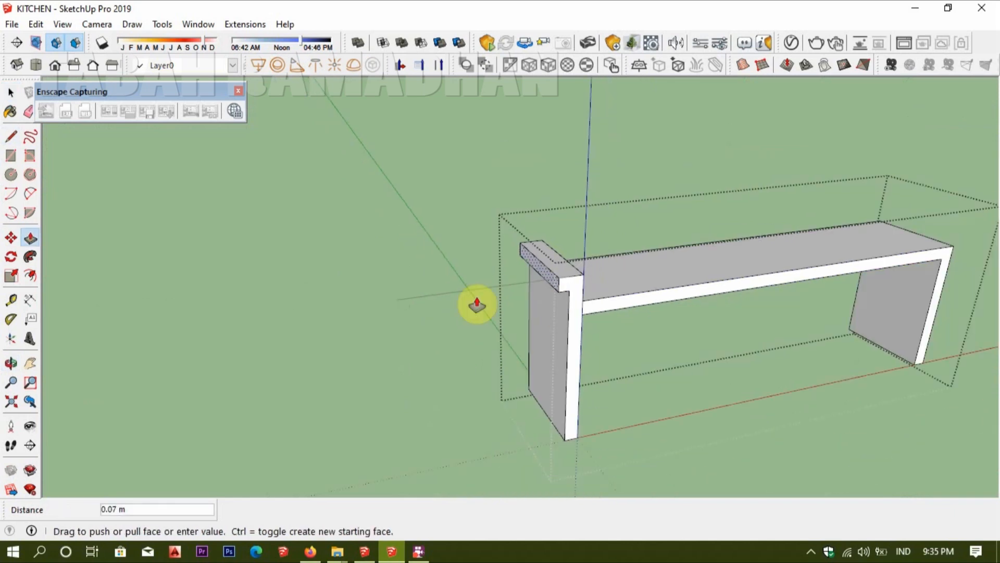
pyautogui.scroll(8, 399, 303)
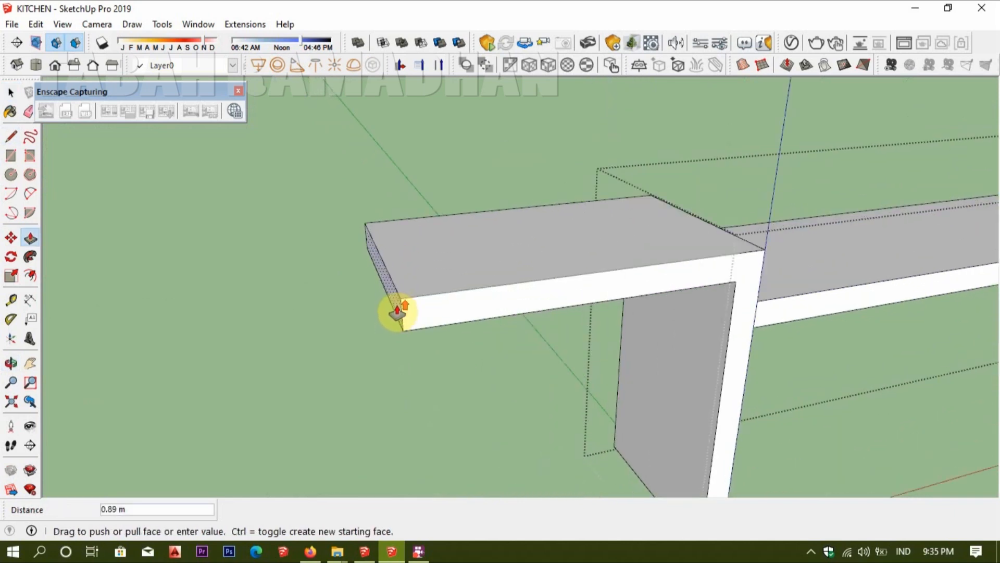
pyautogui.click(392, 253)
pyautogui.scroll(-6, 392, 254)
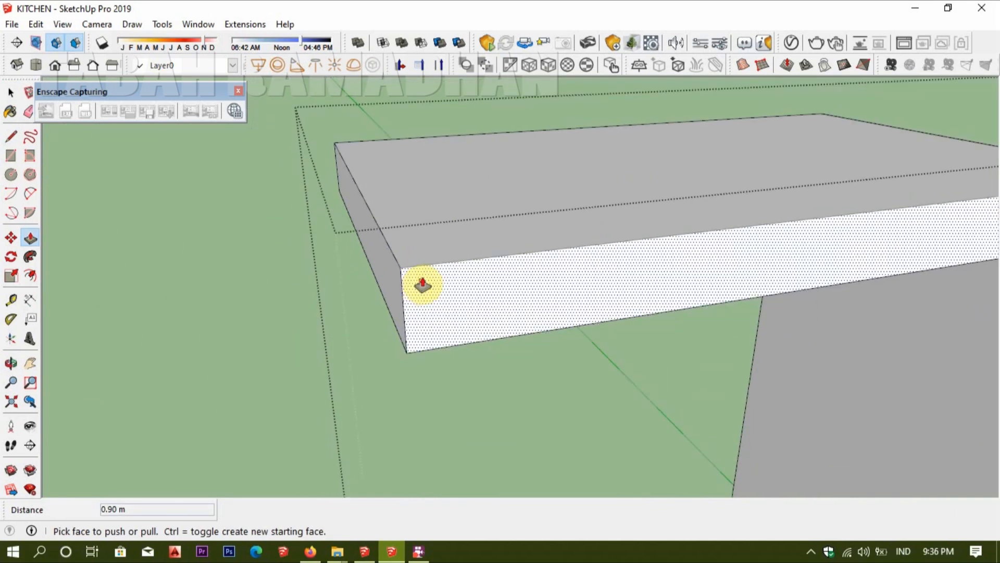
pyautogui.click(392, 285)
pyautogui.press('Return')
# - Copy the outer edge on the underside of the raised top inward to mark the outline of a new leg
pyautogui.moveTo(379, 304); pyautogui.dragTo(362, 86, button='middle')
pyautogui.press('space')
pyautogui.press('m')
pyautogui.press('ctrl')
pyautogui.click(337, 212)
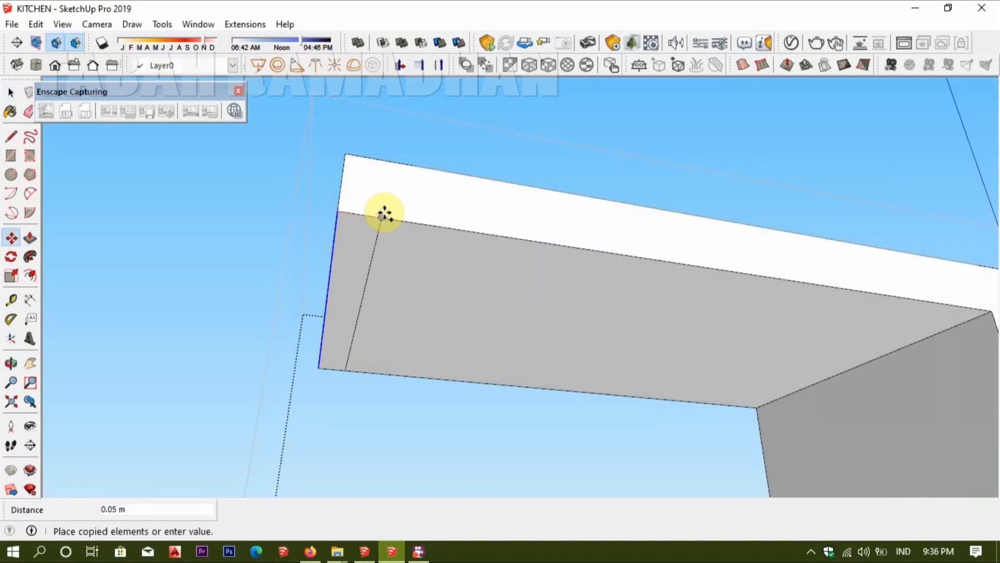
pyautogui.click(405, 220)
# - Extrude the marked underside strip down to the base of the neighbouring leg to form the outer leg
pyautogui.press('p')
pyautogui.click(384, 241)
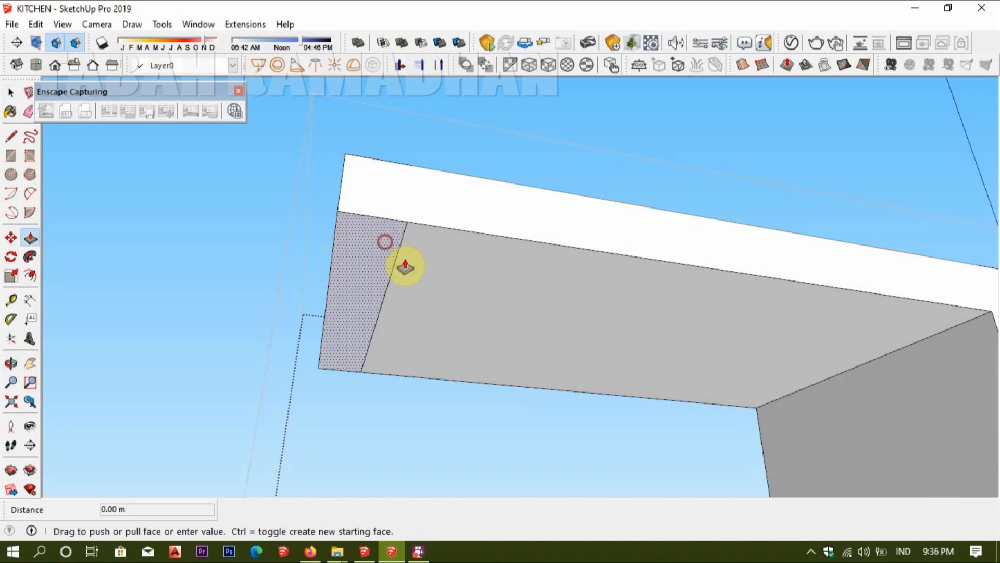
pyautogui.scroll(-6, 672, 400)
pyautogui.keyDown('shift'); pyautogui.moveTo(688, 415); pyautogui.dragTo(638, 237, button='middle'); pyautogui.keyUp('shift')
pyautogui.click(737, 388)
pyautogui.moveTo(665, 353); pyautogui.dragTo(620, 120, button='middle')
pyautogui.press('space')
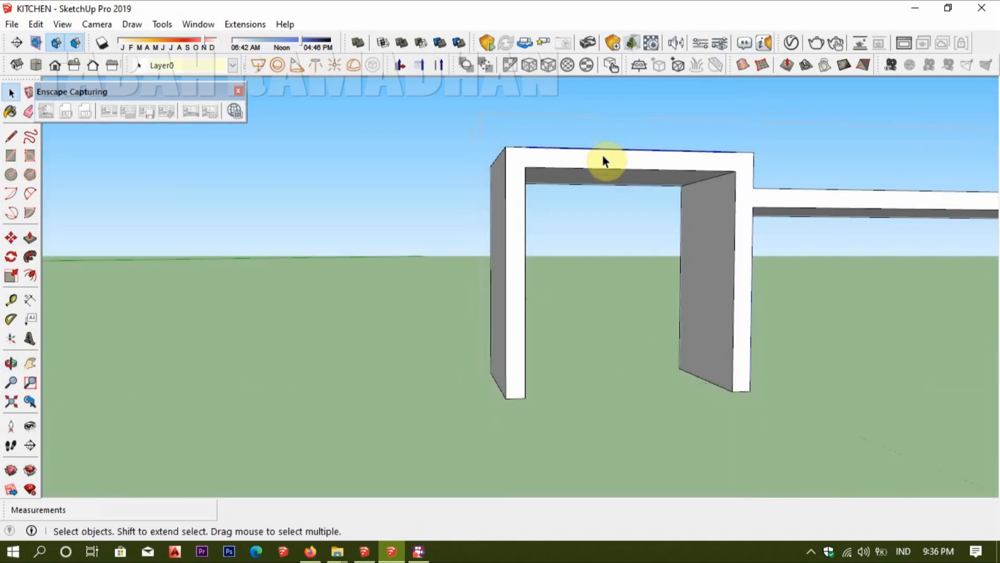
# - Draw a rectangle on the floor between the two legs of the long, lower counter
pyautogui.moveTo(710, 223); pyautogui.dragTo(335, 415, button='middle')
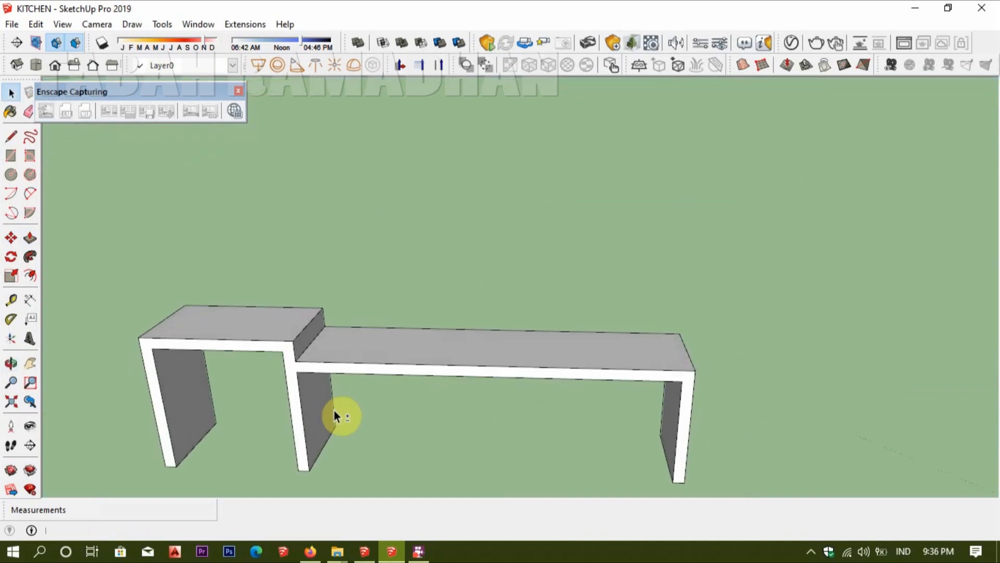
pyautogui.moveTo(380, 433); pyautogui.dragTo(386, 470, button='middle')
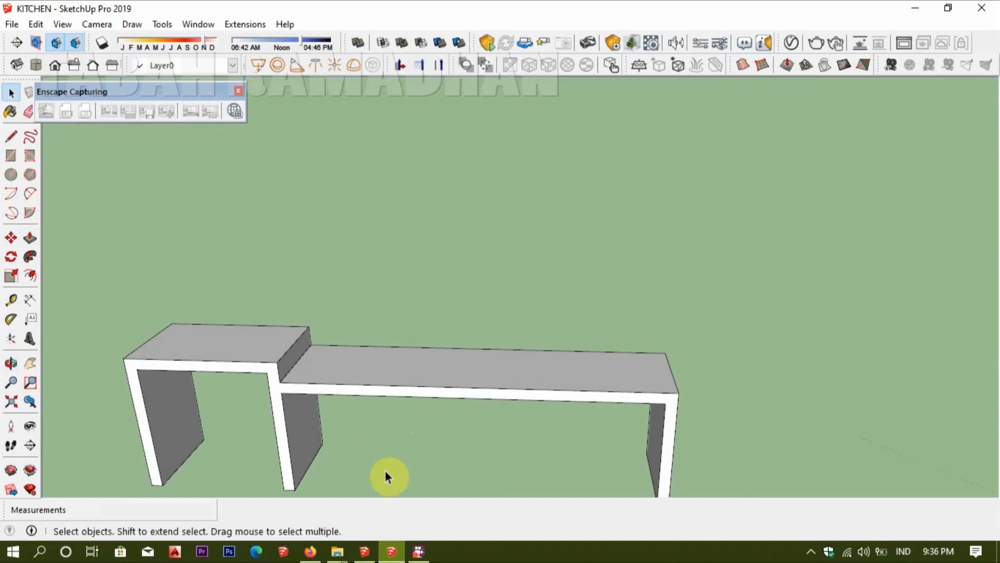
pyautogui.scroll(2, 385, 477)
pyautogui.moveTo(312, 396); pyautogui.dragTo(383, 382, button='middle')
pyautogui.press('r')
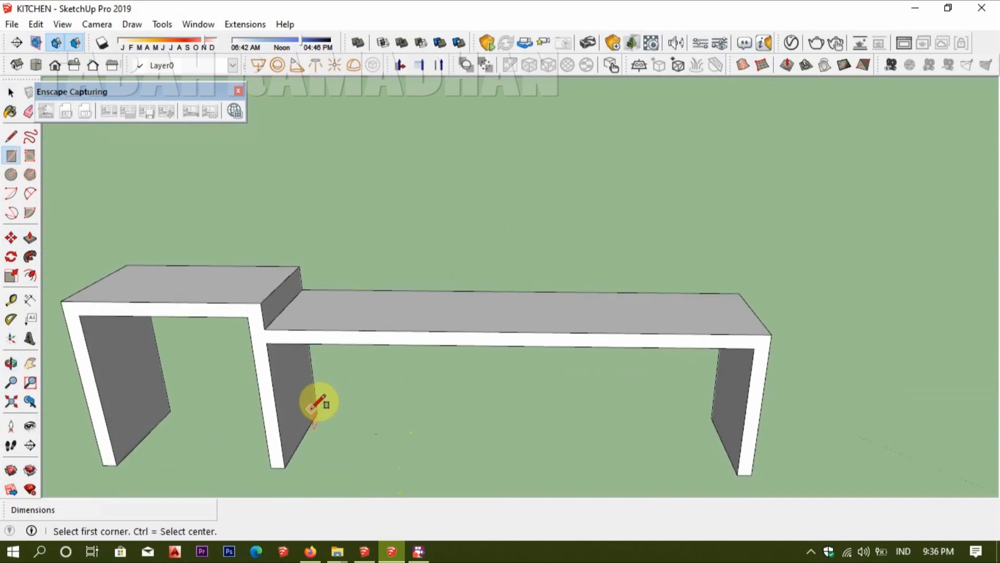
pyautogui.click(316, 412)
pyautogui.click(738, 469)
# - Extrude the floor rectangle slightly upward into a thin base panel and group it
pyautogui.press('p')
pyautogui.scroll(4, 677, 443)
pyautogui.click(670, 415)
pyautogui.click(671, 409)
pyautogui.press('space')
pyautogui.tripleClick(671, 406)
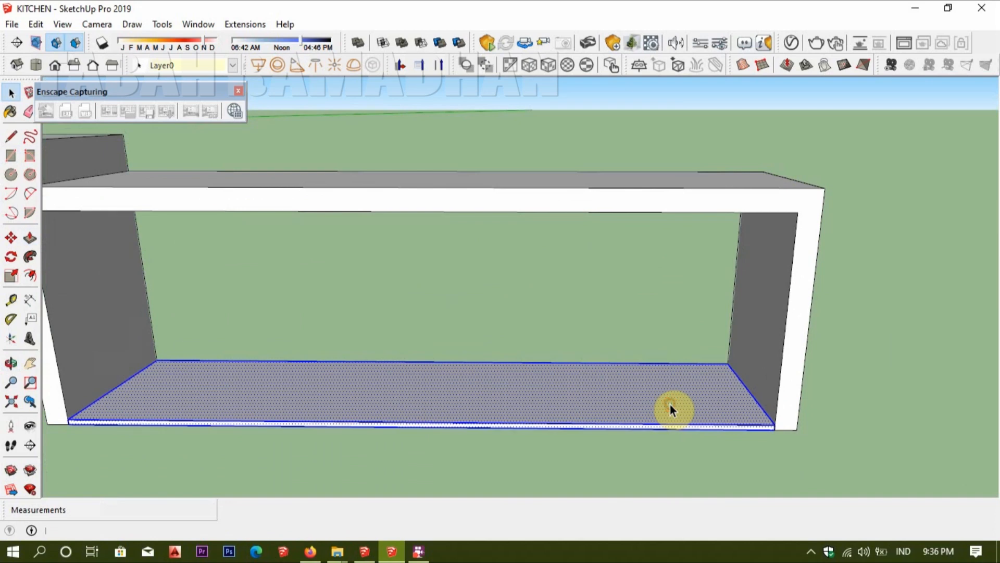
pyautogui.hotkey('ctrl', 'g')
# - Draw a line along the long counter's front underside edge, from the left leg to the right leg
pyautogui.scroll(-4, 552, 417)
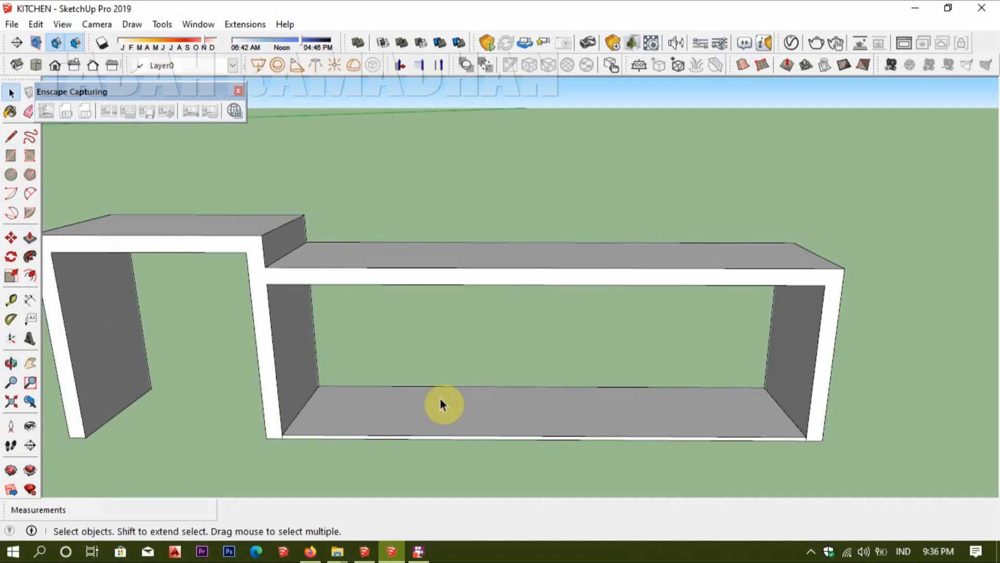
pyautogui.press('l')
pyautogui.click(267, 284)
pyautogui.click(825, 286)
pyautogui.press('space')
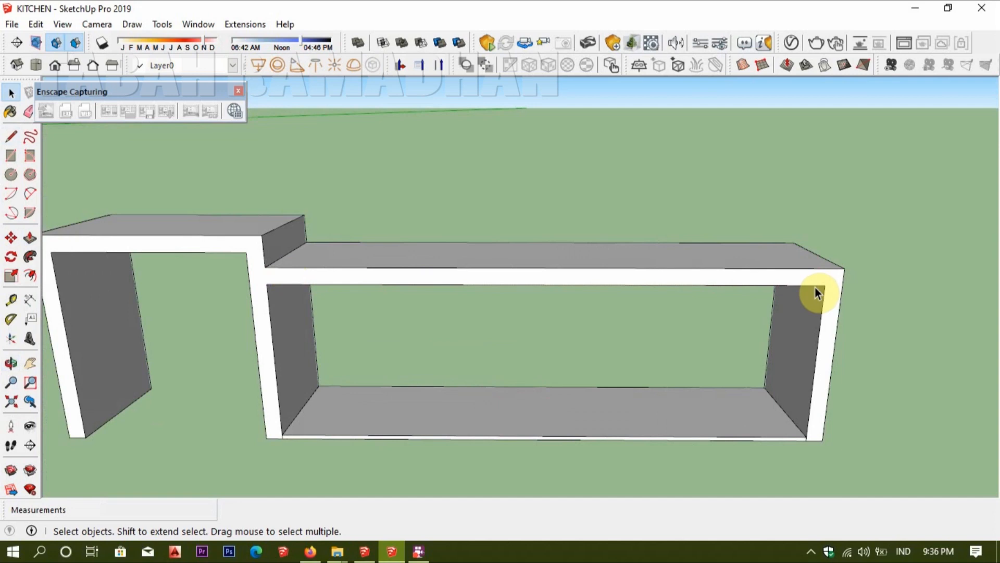
# - Divide the line under the long counter's front edge into 6 segments
pyautogui.click(812, 288)
pyautogui.rightClick(811, 288)
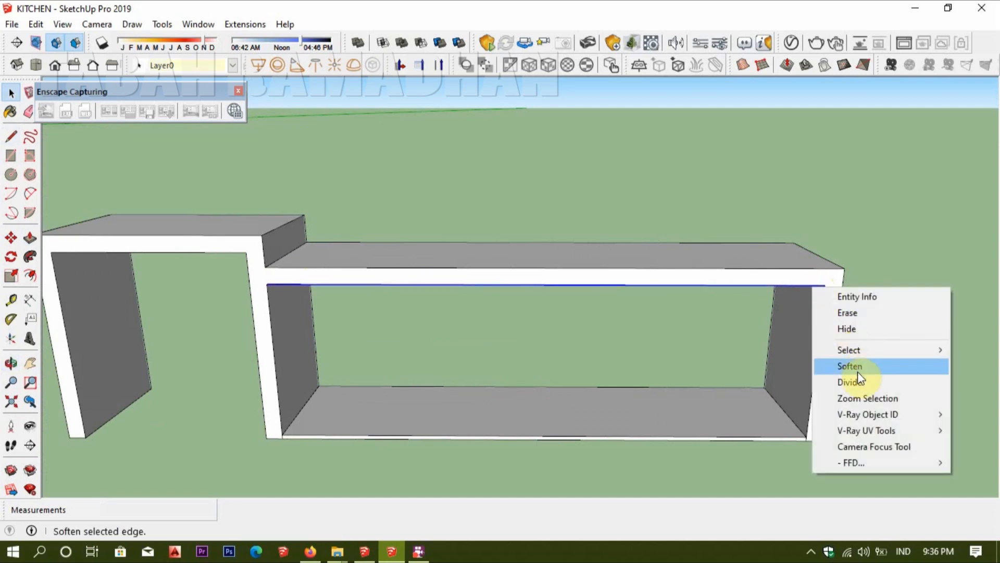
pyautogui.click(857, 370)
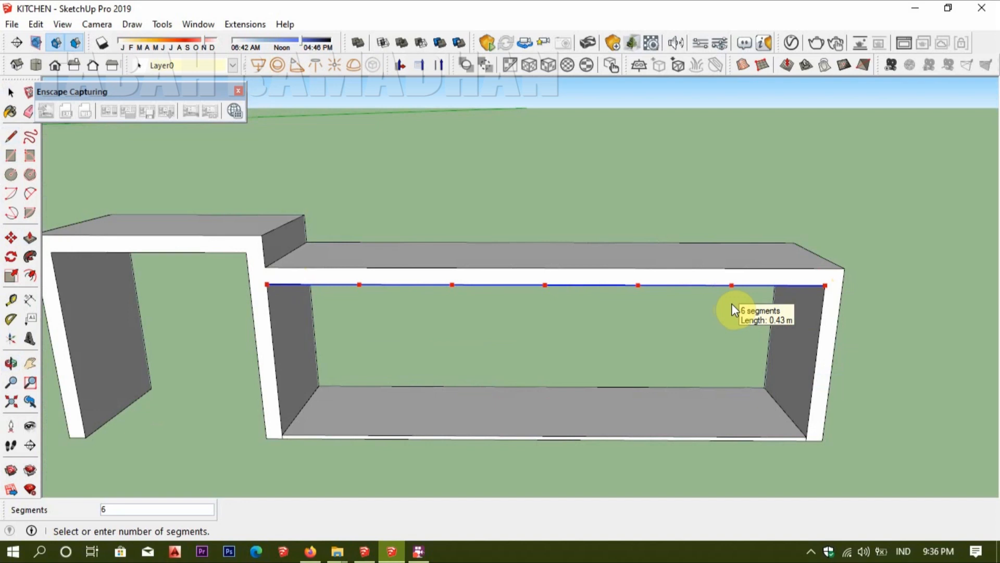
pyautogui.click(733, 304)
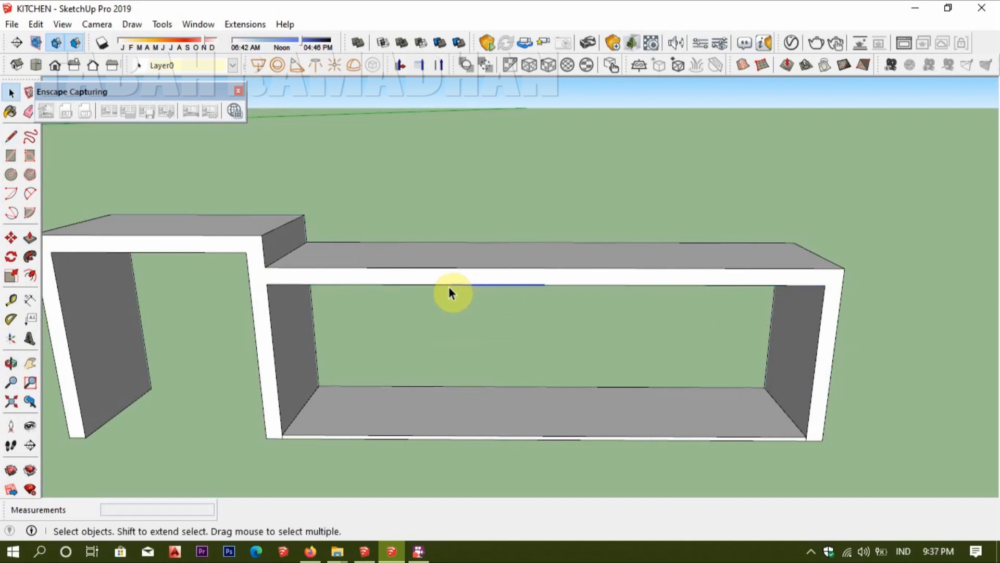
# - Draw a 0.43 by 0.77 m door rectangle in the first bay beside the left leg and extrude it about 0.01 m
pyautogui.click(359, 284)
pyautogui.click(284, 431)
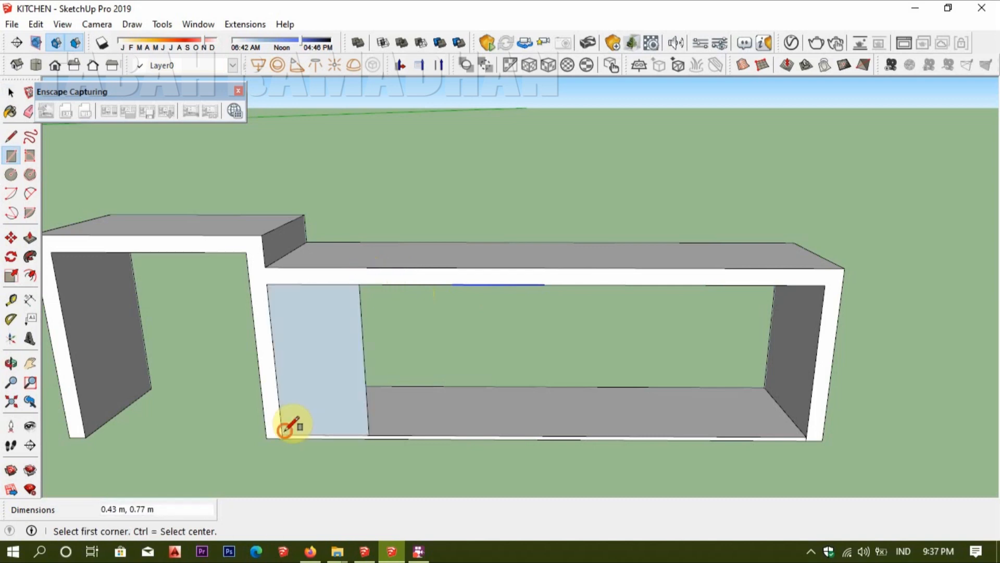
pyautogui.press('p')
pyautogui.scroll(2, 312, 374)
pyautogui.moveTo(392, 373); pyautogui.dragTo(309, 422, button='middle')
pyautogui.scroll(1, 426, 393)
pyautogui.click(426, 393)
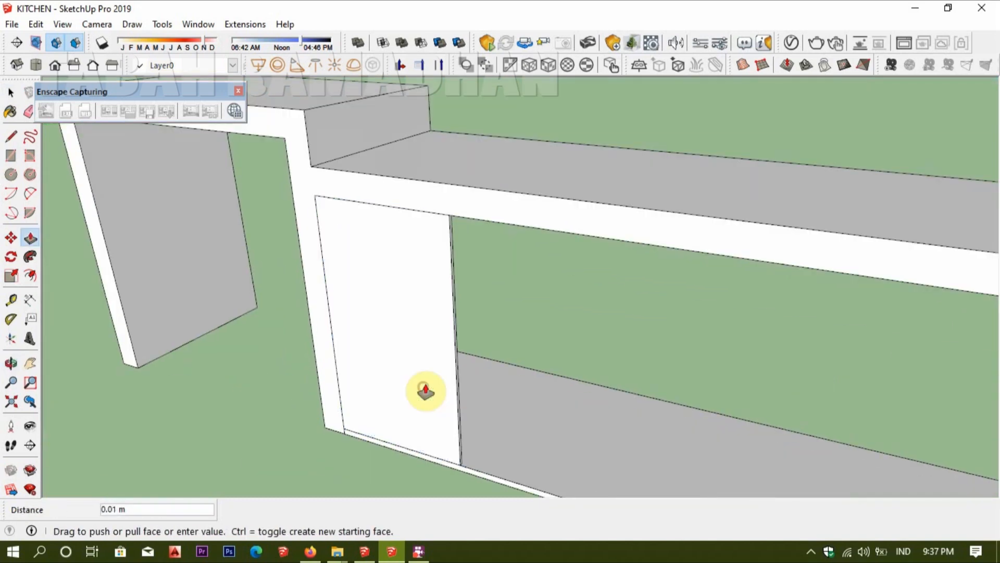
pyautogui.click(427, 390)
pyautogui.press('space')
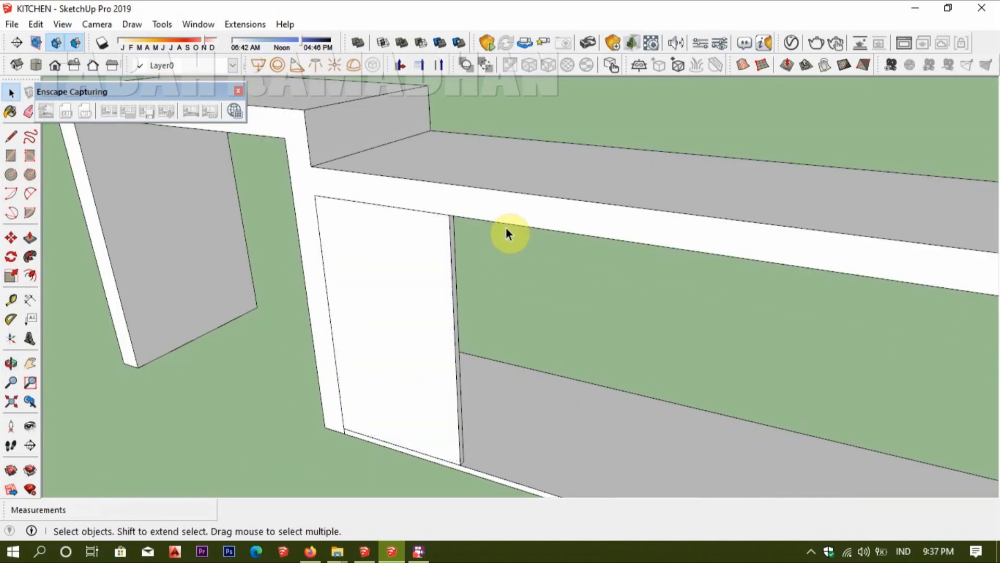
# - Copy the door panel edge to edge along the counter front to create the second and third doors
pyautogui.doubleClick(442, 305)
pyautogui.press('m')
pyautogui.press('ctrl')
pyautogui.click(314, 195)
pyautogui.click(446, 216)
pyautogui.press('ctrl')
pyautogui.click(447, 215)
pyautogui.click(612, 241)
# - Copy the second and third doors together two door widths along to create the fourth and fifth doors
pyautogui.press('space')
pyautogui.keyDown('shift'); pyautogui.click(577, 268); pyautogui.keyUp('shift')
pyautogui.press('m')
pyautogui.press('ctrl')
pyautogui.click(450, 216)
pyautogui.click(820, 273)
# - Copy the fifth door 0.43 m along to fill the last bay beside the right leg
pyautogui.scroll(-2, 843, 345)
pyautogui.moveTo(848, 353); pyautogui.dragTo(539, 282, button='middle')
pyautogui.press('space')
pyautogui.click(624, 251)
pyautogui.press('m')
pyautogui.press('ctrl')
pyautogui.click(595, 227)
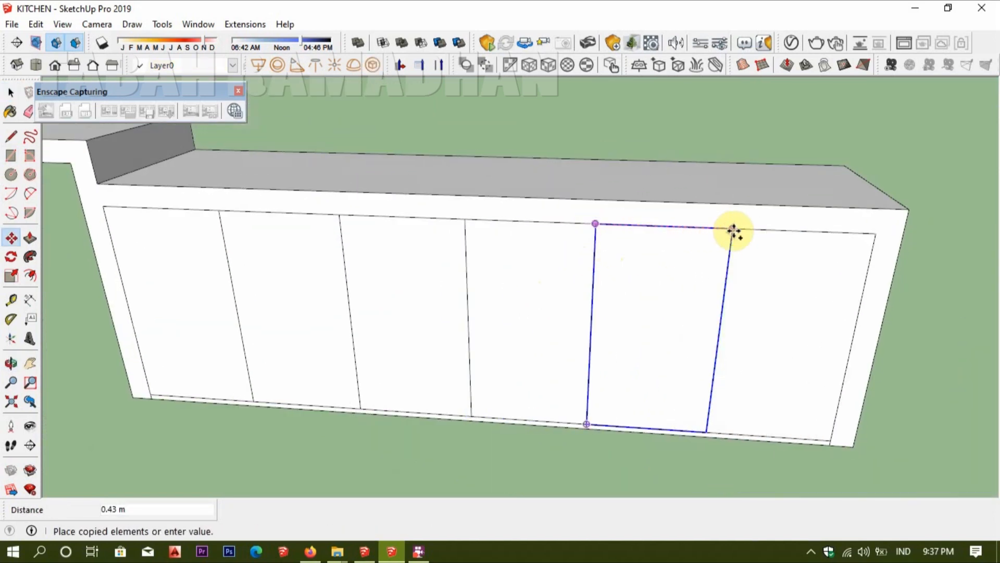
pyautogui.click(733, 231)
pyautogui.press('space')
# - Draw a rectangle on the floor between the two legs of the raised counter section
pyautogui.scroll(-1, 768, 272)
pyautogui.scroll(-2, 767, 268)
pyautogui.moveTo(487, 273); pyautogui.dragTo(715, 268, button='middle')
pyautogui.moveTo(545, 344); pyautogui.dragTo(644, 414, button='middle')
pyautogui.click(504, 362)
pyautogui.press('r')
pyautogui.moveTo(542, 382); pyautogui.dragTo(462, 345, button='middle')
pyautogui.moveTo(516, 363); pyautogui.dragTo(587, 377, button='middle')
pyautogui.click(583, 389)
# - Extrude the floor rectangle between the raised section's legs into a thin base panel and group it
pyautogui.press('p')
pyautogui.scroll(3, 544, 385)
pyautogui.click(542, 386)
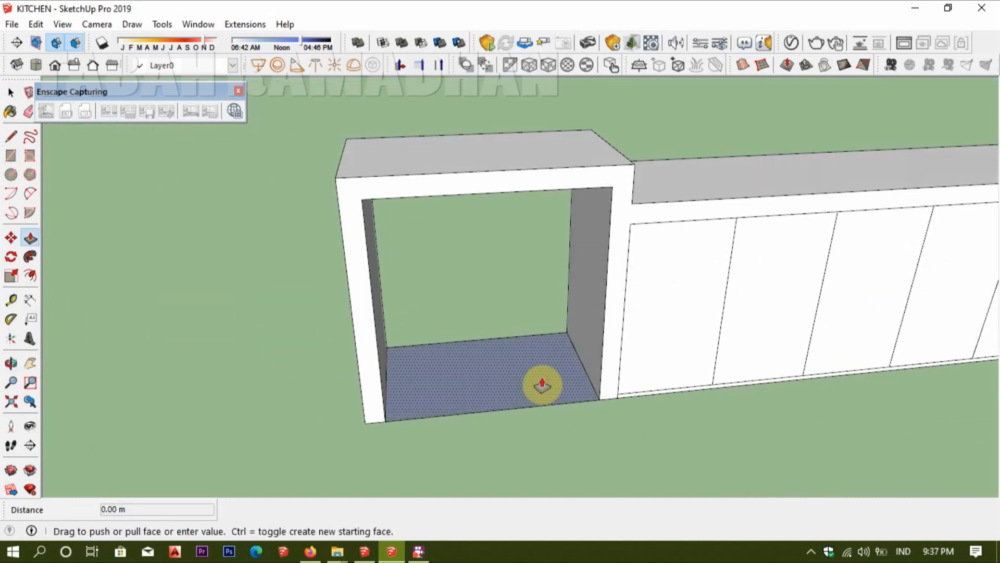
pyautogui.click(543, 382)
pyautogui.press('space')
pyautogui.tripleClick(542, 380)
pyautogui.hotkey('ctrl', 'g')
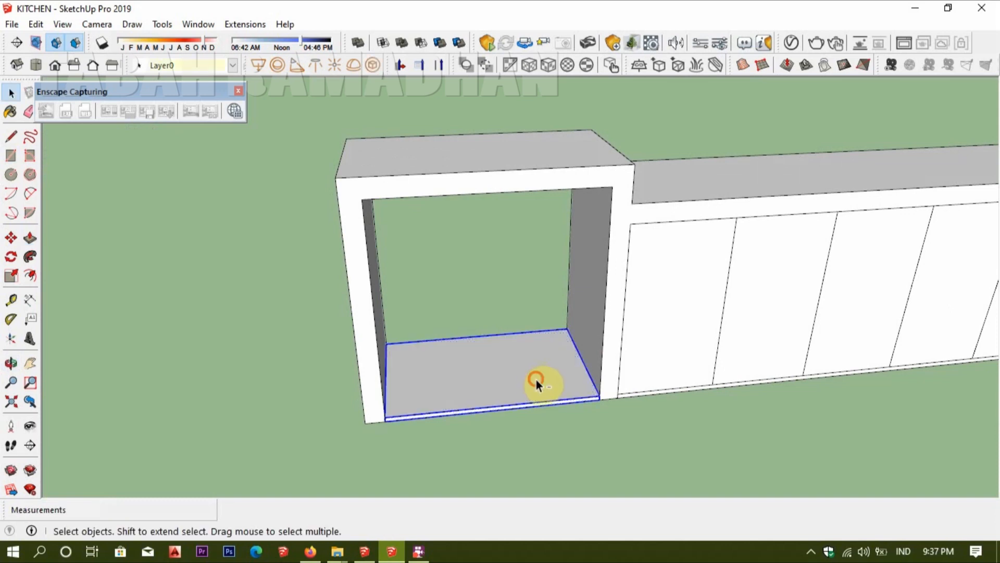
pyautogui.click(505, 443)
# - Draw a vertical guide line down the middle of the third cabinet door and divide it into three equal segments
pyautogui.scroll(-2, 763, 344)
pyautogui.moveTo(766, 341); pyautogui.dragTo(587, 328, button='middle')
pyautogui.scroll(2, 587, 319)
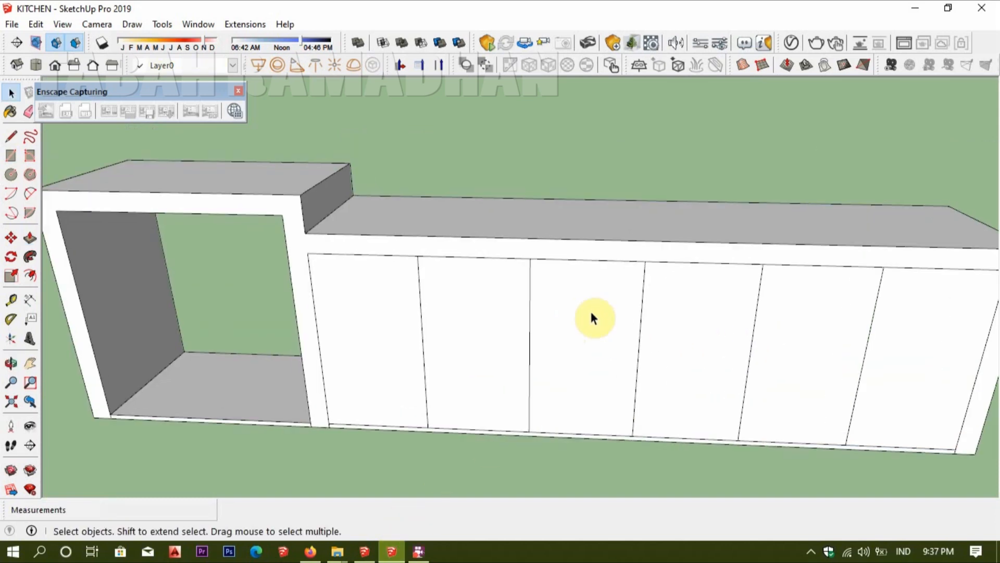
pyautogui.press('l')
pyautogui.click(587, 259)
pyautogui.click(581, 432)
pyautogui.press('space')
pyautogui.click(605, 386)
pyautogui.click(585, 345)
pyautogui.rightClick(585, 345)
pyautogui.click(623, 439)
pyautogui.press('Escape')
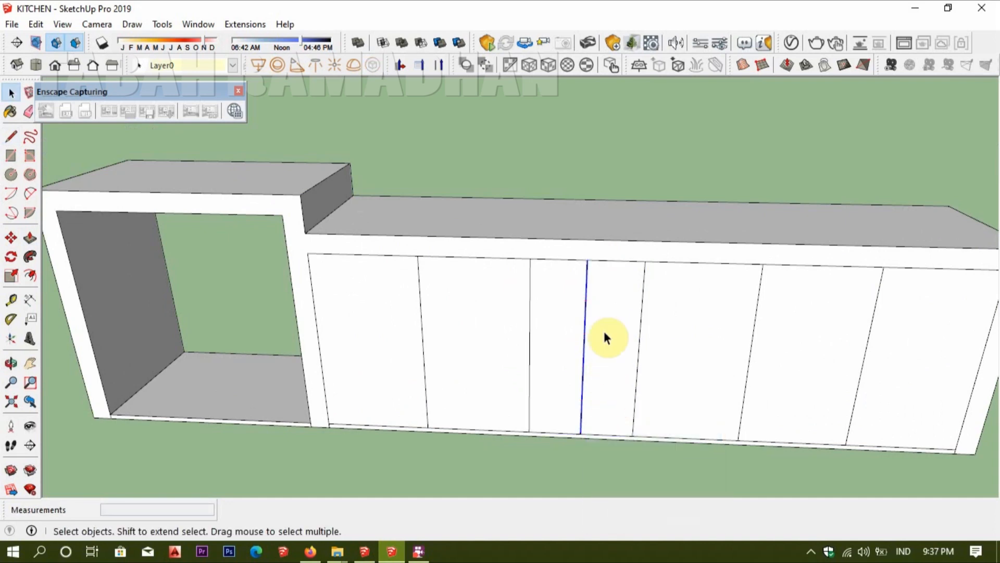
# - Push the third door's top face down to the lowest division point, leaving a single drawer front
pyautogui.tripleClick(616, 305)
pyautogui.moveTo(618, 334); pyautogui.dragTo(607, 360, button='middle')
pyautogui.press('p')
pyautogui.click(609, 282)
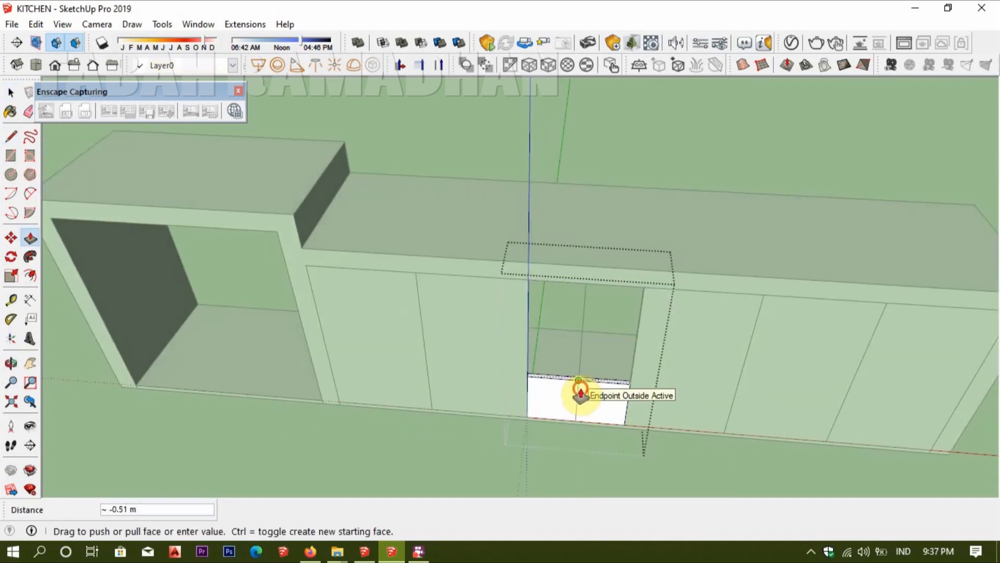
pyautogui.click(580, 390)
pyautogui.press('space')
pyautogui.click(607, 318)
# - Copy the drawer front upward twice to fill the third bay, and delete the divided guide line
pyautogui.click(583, 406)
pyautogui.scroll(3, 588, 404)
pyautogui.press('m')
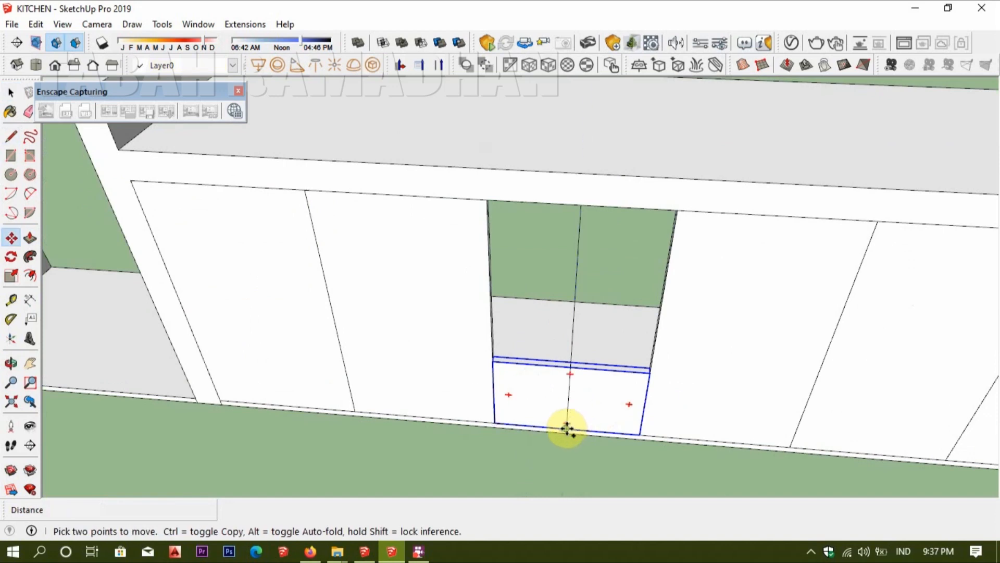
pyautogui.press('ctrl')
pyautogui.click(566, 428)
pyautogui.click(571, 368)
pyautogui.click(572, 368)
pyautogui.click(576, 289)
pyautogui.press('space')
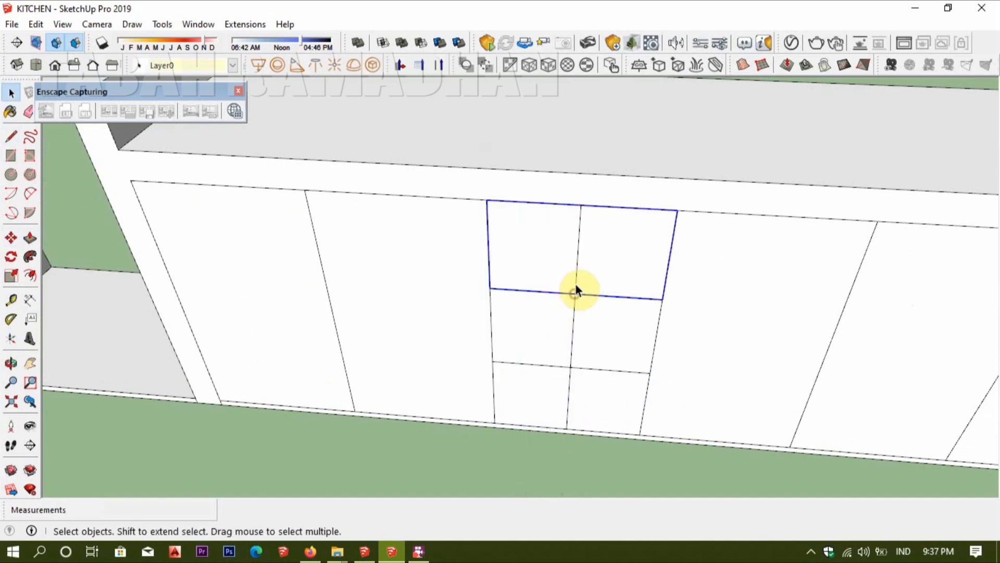
pyautogui.click(576, 286)
pyautogui.press('Delete')
# - Open the washing_machingx model from the Downloads folder in SketchUp
pyautogui.scroll(-3, 570, 342)
pyautogui.moveTo(540, 350); pyautogui.dragTo(628, 319, button='middle')
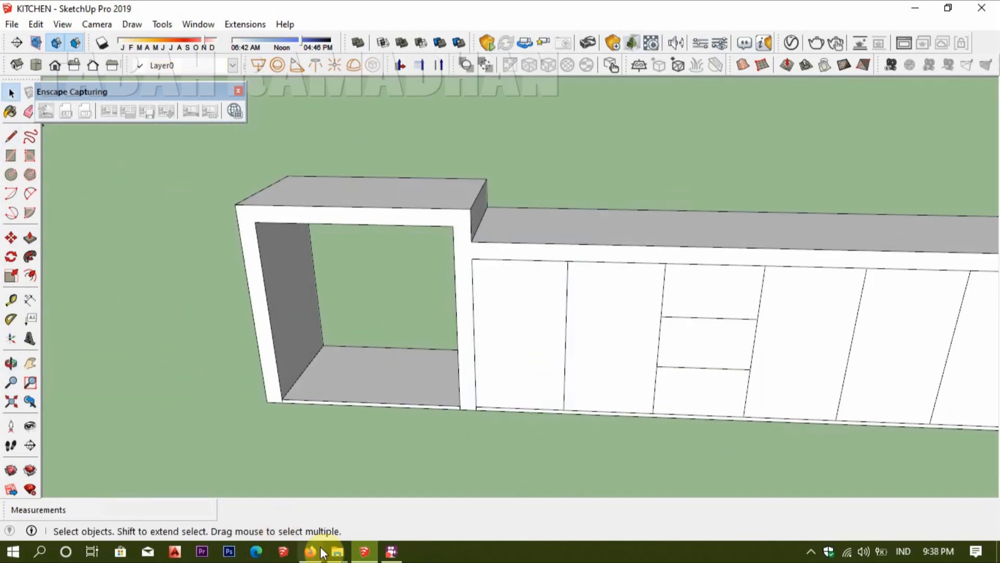
pyautogui.click(337, 550)
pyautogui.click(415, 495)
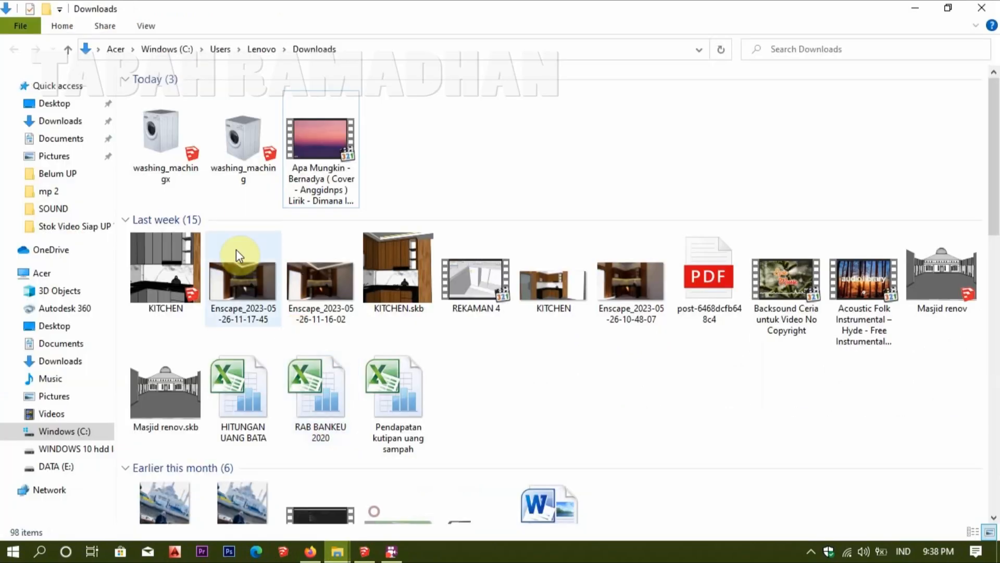
pyautogui.rightClick(183, 149)
pyautogui.click(206, 176)
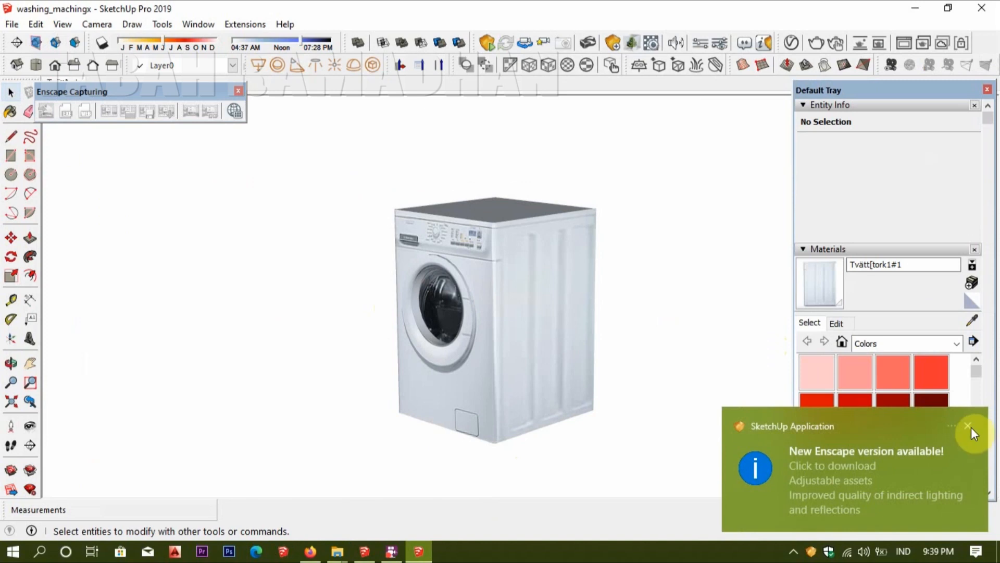
pyautogui.click(969, 426)
# - Copy the washing machine into the KITCHEN model, placing it at the lower front corner of the raised section's opening
pyautogui.click(529, 280)
pyautogui.moveTo(529, 279); pyautogui.dragTo(636, 336, button='middle')
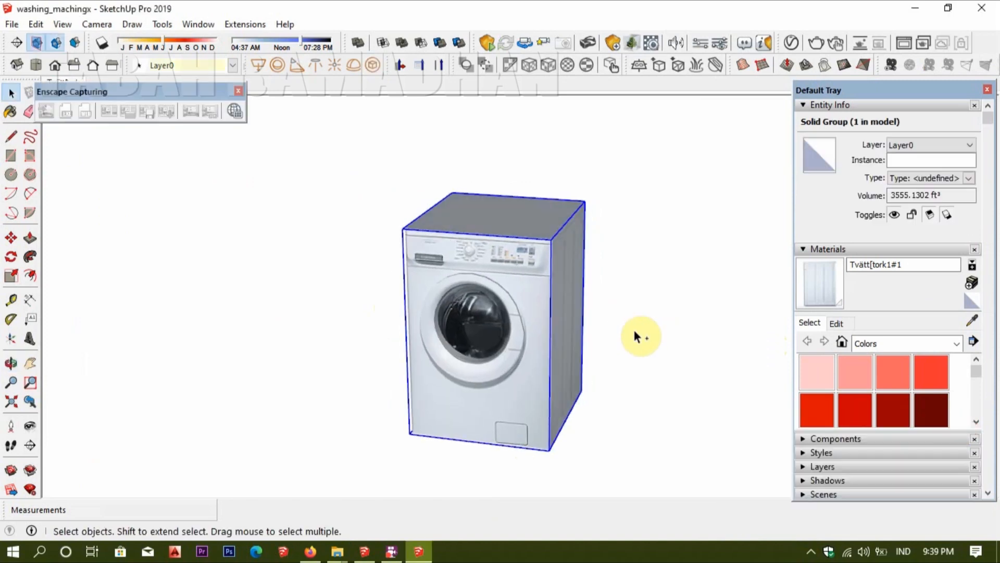
pyautogui.click(365, 551)
pyautogui.moveTo(573, 382); pyautogui.dragTo(391, 413, button='middle')
pyautogui.hotkey('ctrl', 'v')
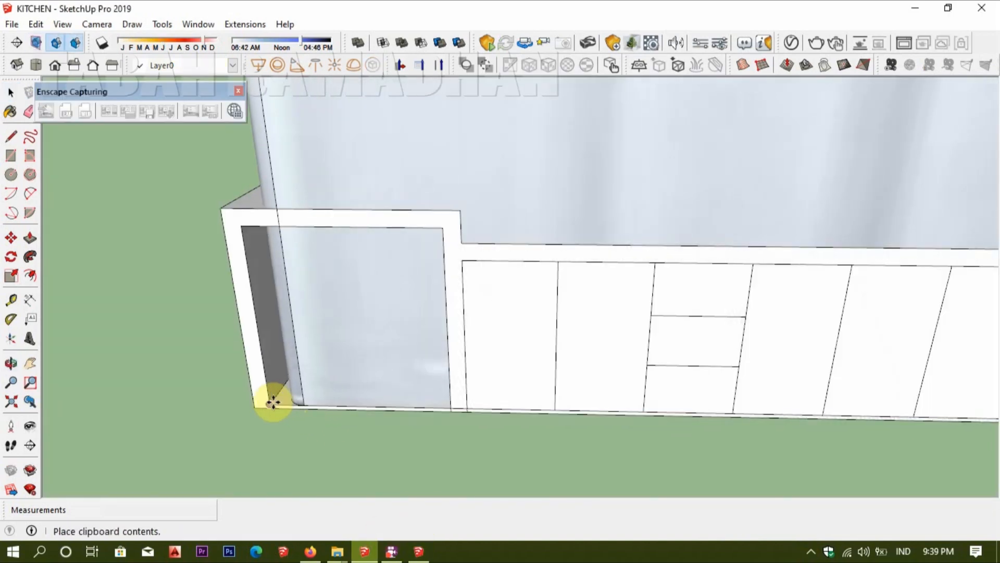
pyautogui.click(273, 402)
# - Rotate the oversized washing machine about its vertical axis so its door faces the same way as the cabinet fronts
pyautogui.scroll(-5, 408, 342)
pyautogui.moveTo(408, 342); pyautogui.dragTo(538, 536, button='middle')
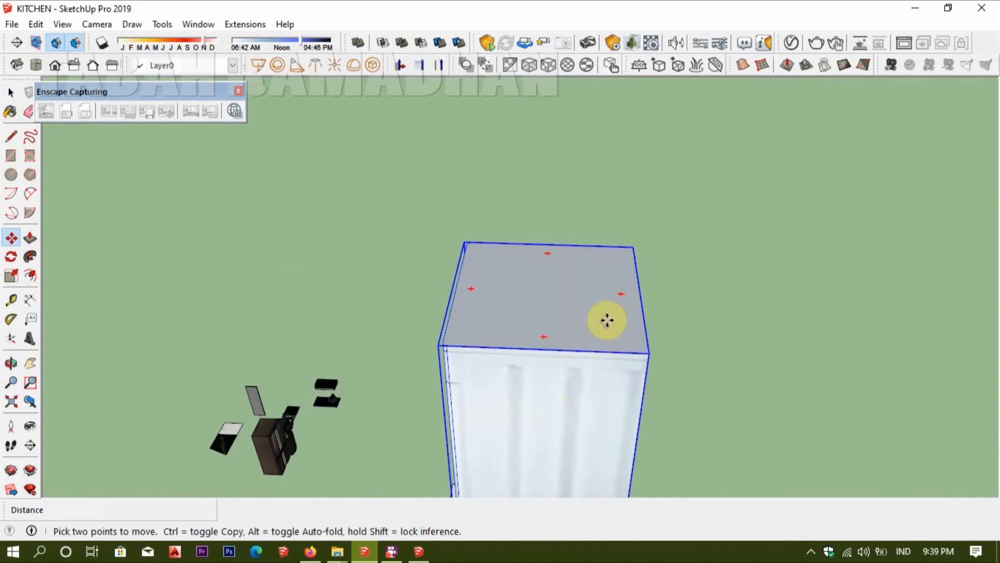
pyautogui.click(621, 293)
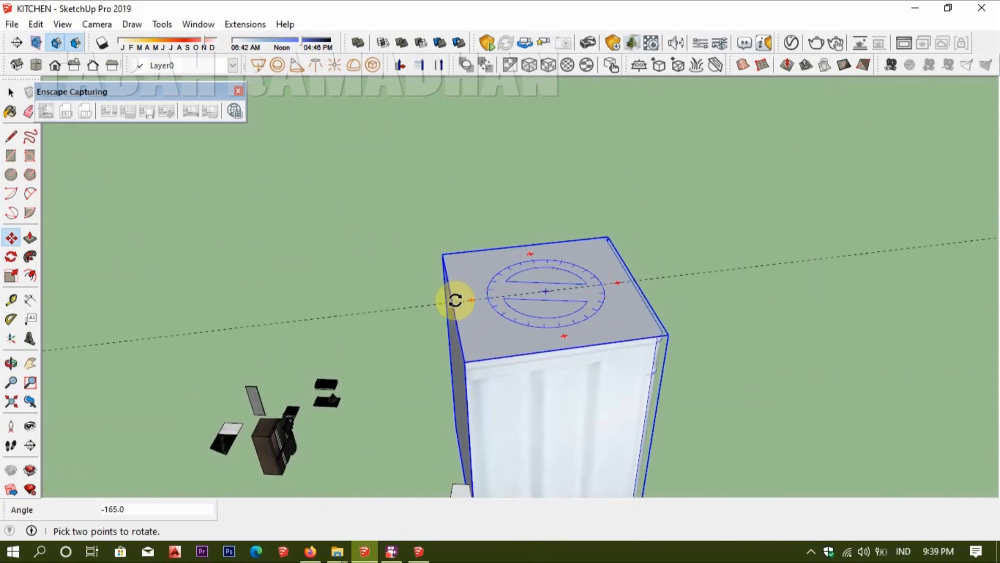
pyautogui.click(550, 202)
pyautogui.moveTo(560, 353); pyautogui.dragTo(644, 258, button='middle')
# - Scale the whole washing machine down uniformly to roughly the size of the opening under the raised counter
pyautogui.press('s')
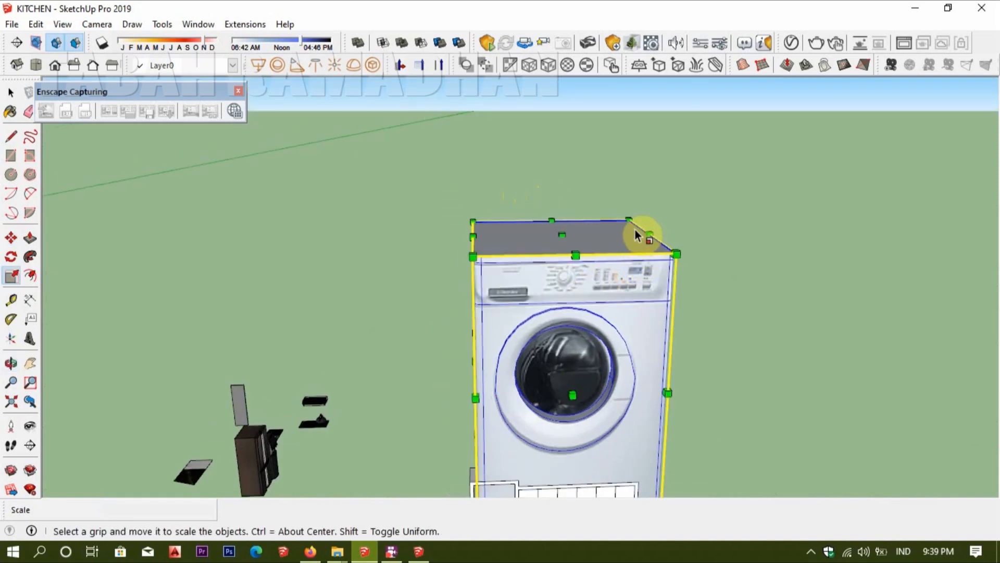
pyautogui.click(634, 221)
pyautogui.moveTo(501, 474); pyautogui.dragTo(508, 354, button='middle')
pyautogui.scroll(6, 498, 469)
pyautogui.moveTo(508, 354); pyautogui.dragTo(513, 375, button='middle')
pyautogui.scroll(3, 514, 332)
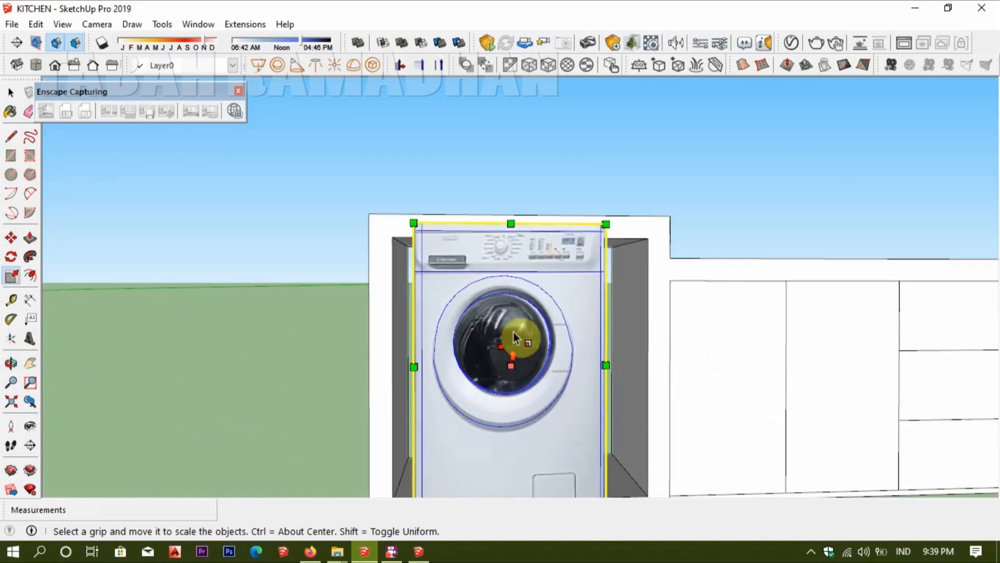
# - Scale the washing machine's height and width separately to fit the opening under the raised counter
pyautogui.moveTo(514, 333); pyautogui.dragTo(495, 391, button='middle')
pyautogui.click(509, 230)
pyautogui.click(422, 254)
pyautogui.moveTo(466, 332); pyautogui.dragTo(629, 306, button='middle')
pyautogui.click(514, 331)
pyautogui.press('Escape')
pyautogui.moveTo(680, 337); pyautogui.dragTo(651, 352, button='middle')
pyautogui.click(650, 353)
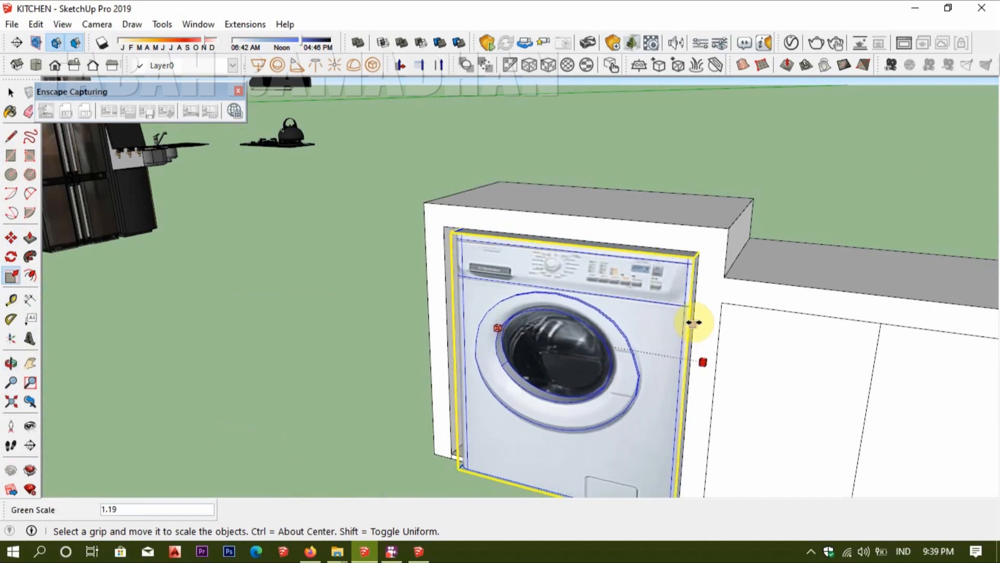
pyautogui.click(694, 322)
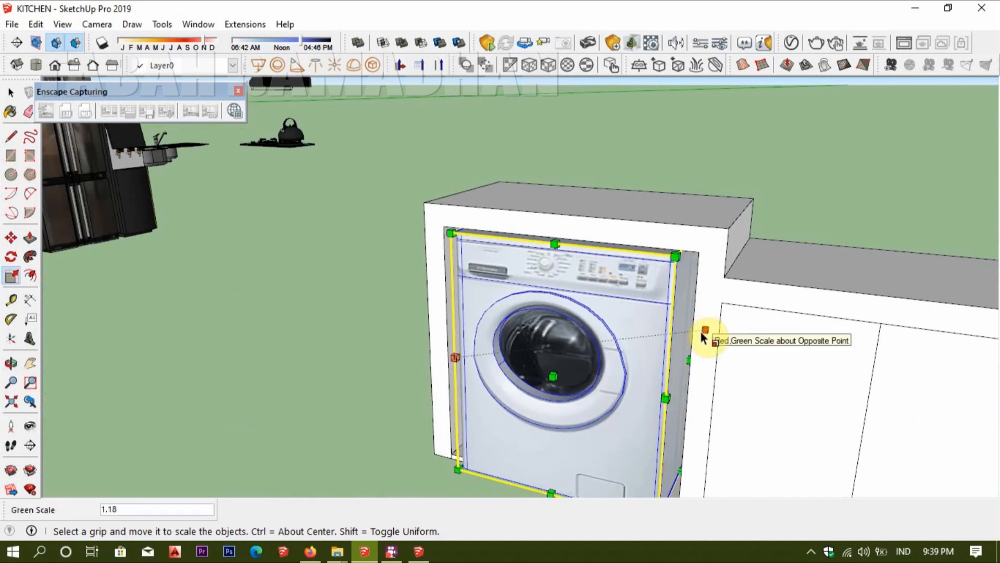
pyautogui.press('space')
# - Draw a guide line along the raised counter top from the edge beside the lower section, marking a shorter width
pyautogui.click(787, 139)
pyautogui.moveTo(656, 247); pyautogui.dragTo(682, 267, button='middle')
pyautogui.press('l')
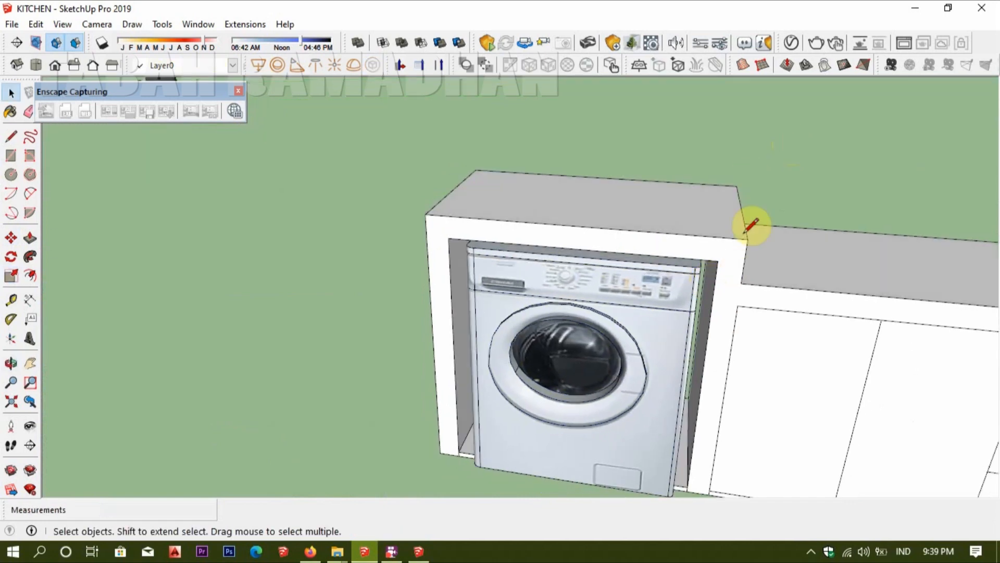
pyautogui.click(745, 230)
pyautogui.press('Return')
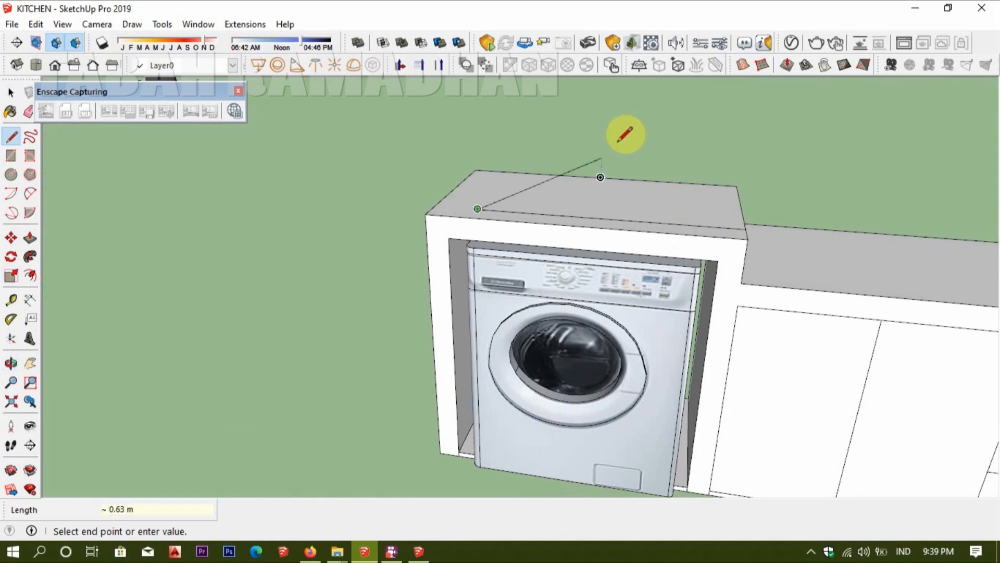
pyautogui.press('space')
# - Edit the counter group and pull the outer leg's inner face 0.08 m inward to the guide line's end
pyautogui.doubleClick(538, 201)
pyautogui.moveTo(539, 201); pyautogui.dragTo(475, 281, button='middle')
pyautogui.press('p')
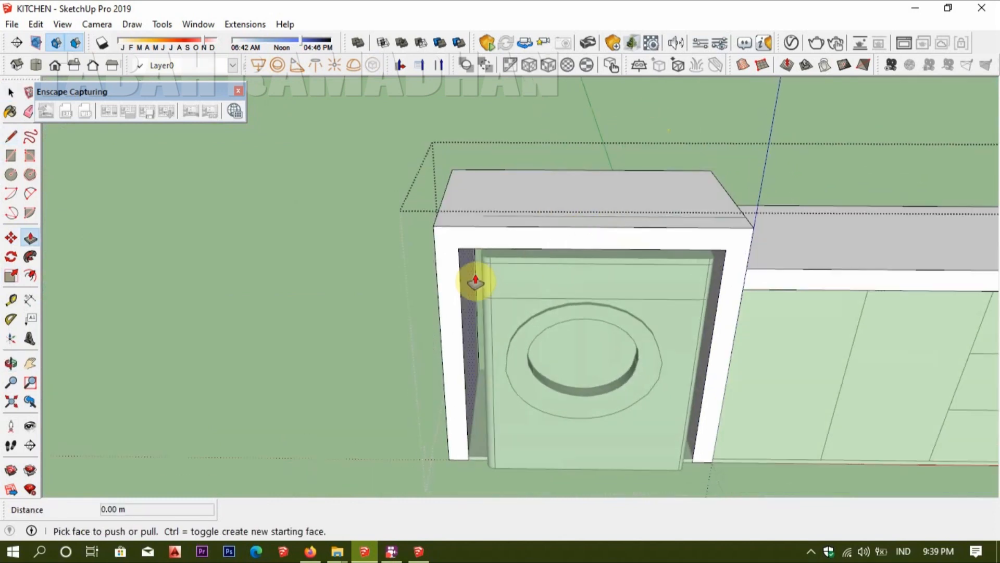
pyautogui.click(469, 285)
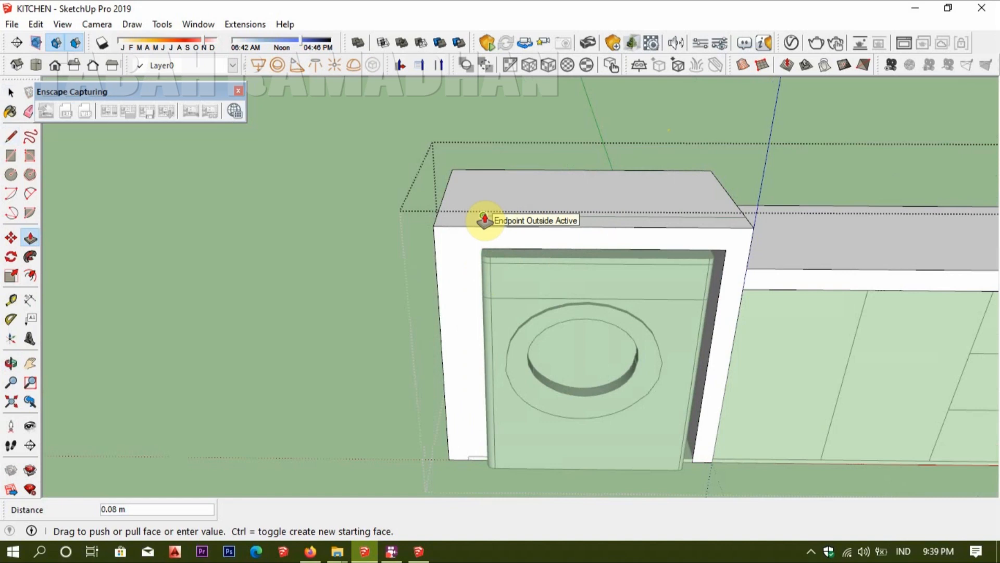
pyautogui.moveTo(569, 293); pyautogui.dragTo(483, 286, button='middle')
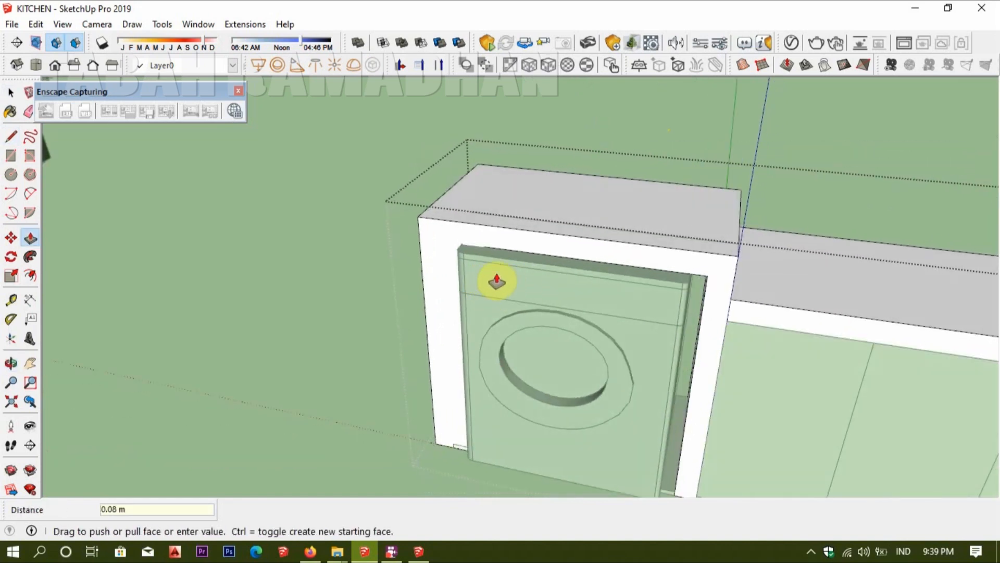
# - Push the raised section's outer side face in to the guide line's endpoint and leave the counter group
pyautogui.moveTo(451, 308); pyautogui.dragTo(482, 242, button='middle')
pyautogui.click(485, 229)
pyautogui.click(487, 233)
pyautogui.scroll(2, 490, 235)
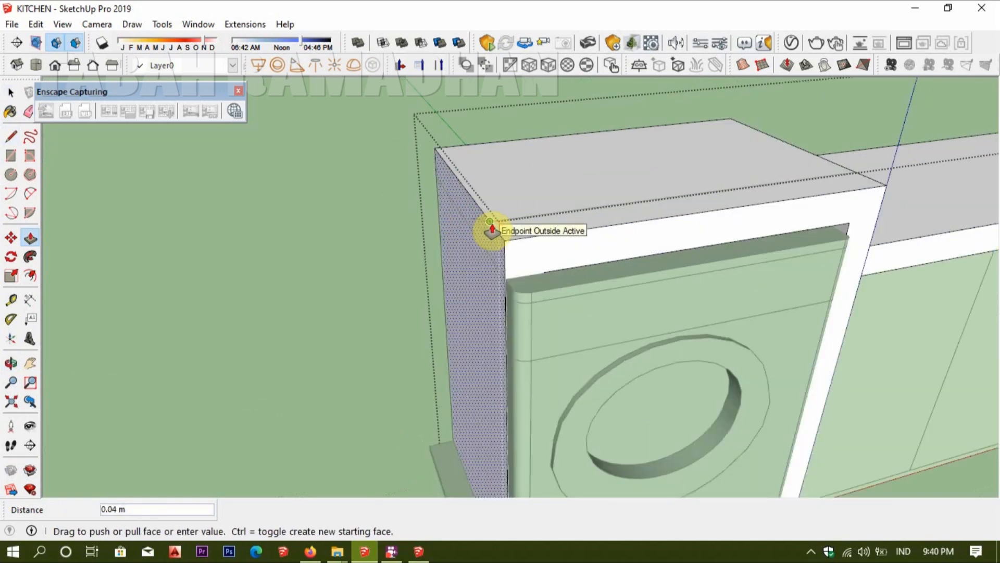
pyautogui.click(491, 228)
pyautogui.press('space')
pyautogui.click(463, 124)
# - Scale the washing machine's width down so it clears the shifted outer leg
pyautogui.click(607, 294)
pyautogui.scroll(-1, 664, 337)
pyautogui.keyDown('shift'); pyautogui.moveTo(669, 338); pyautogui.dragTo(479, 292, button='middle'); pyautogui.keyUp('shift')
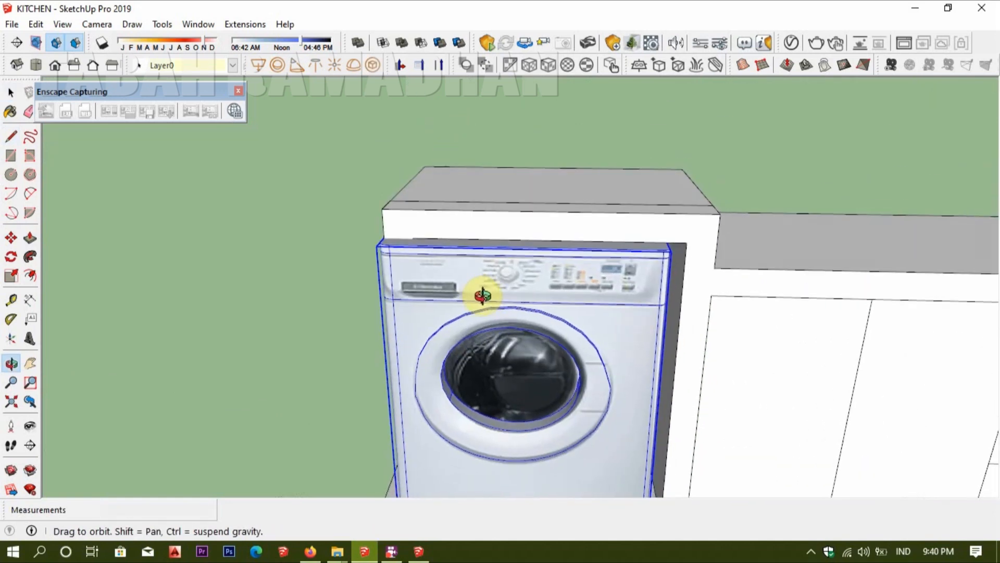
pyautogui.press('m')
pyautogui.scroll(2, 591, 239)
pyautogui.moveTo(571, 232); pyautogui.dragTo(471, 355, button='middle')
pyautogui.press('s')
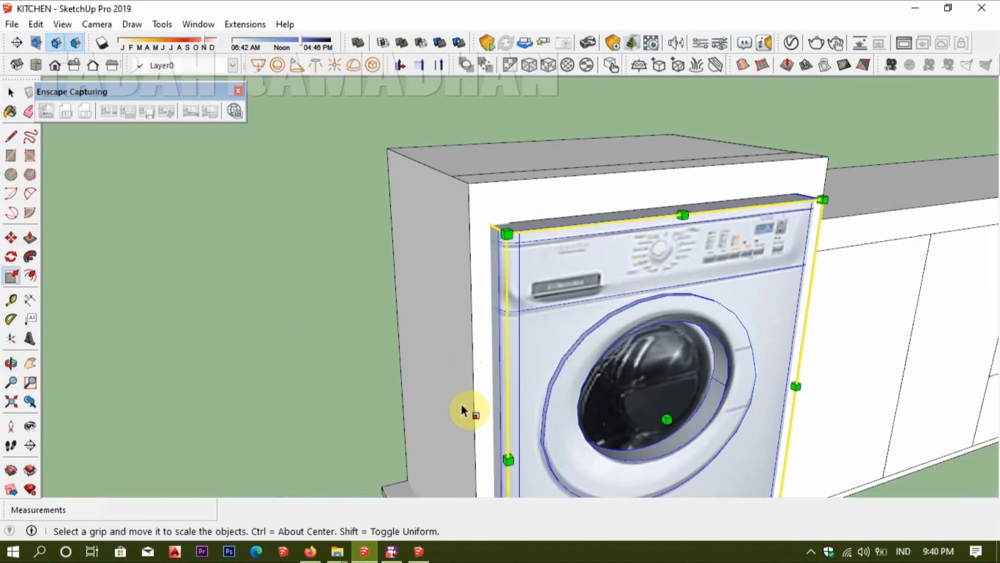
pyautogui.moveTo(472, 405); pyautogui.dragTo(480, 360)
# - Move the washing machine 0.06 m within the opening and reduce its height slightly to leave a gap at the top
pyautogui.moveTo(481, 360); pyautogui.dragTo(639, 440, button='middle')
pyautogui.press('m')
pyautogui.click(550, 401)
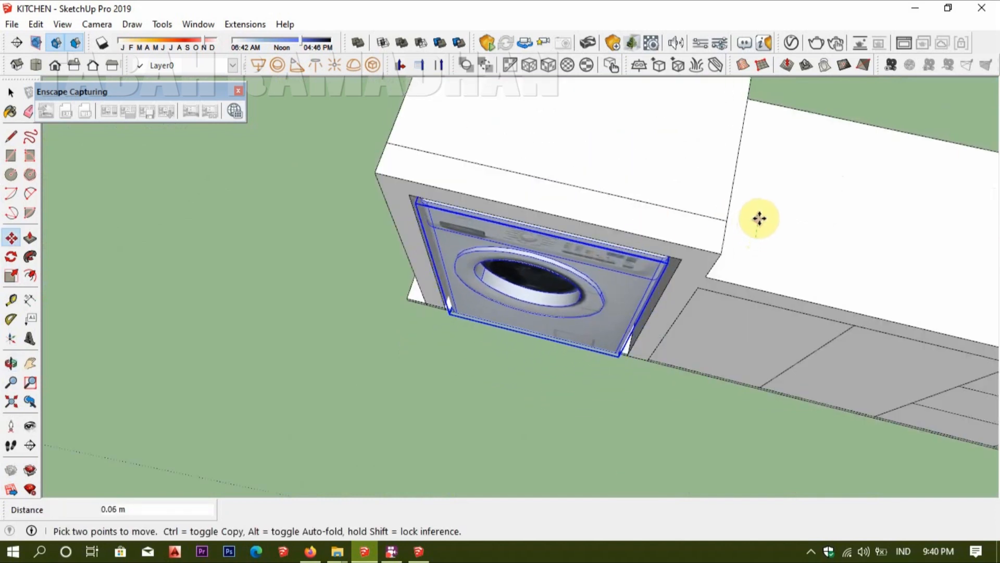
pyautogui.moveTo(589, 286); pyautogui.dragTo(549, 159, button='middle')
pyautogui.press('s')
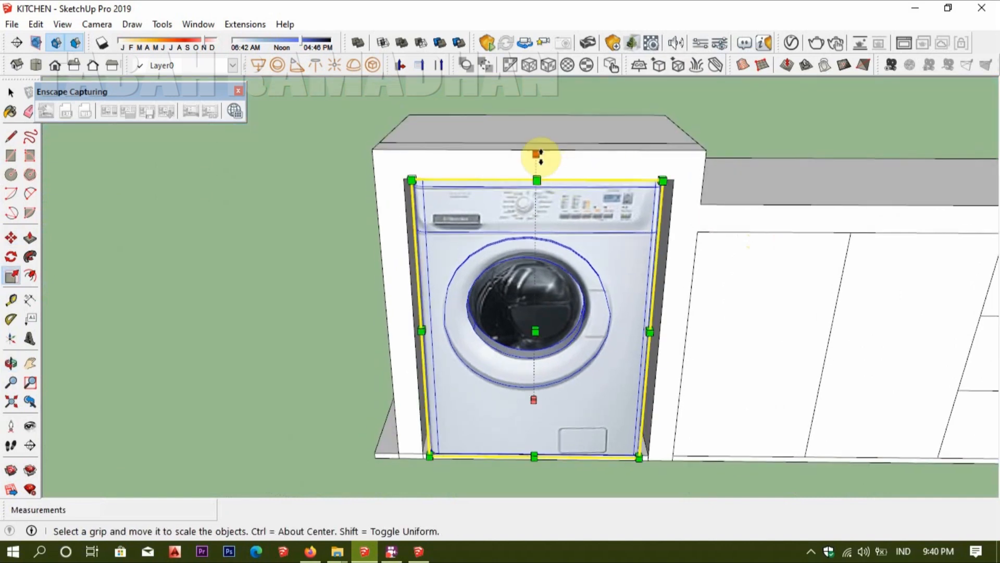
pyautogui.click(536, 181)
pyautogui.press('space')
pyautogui.click(761, 123)
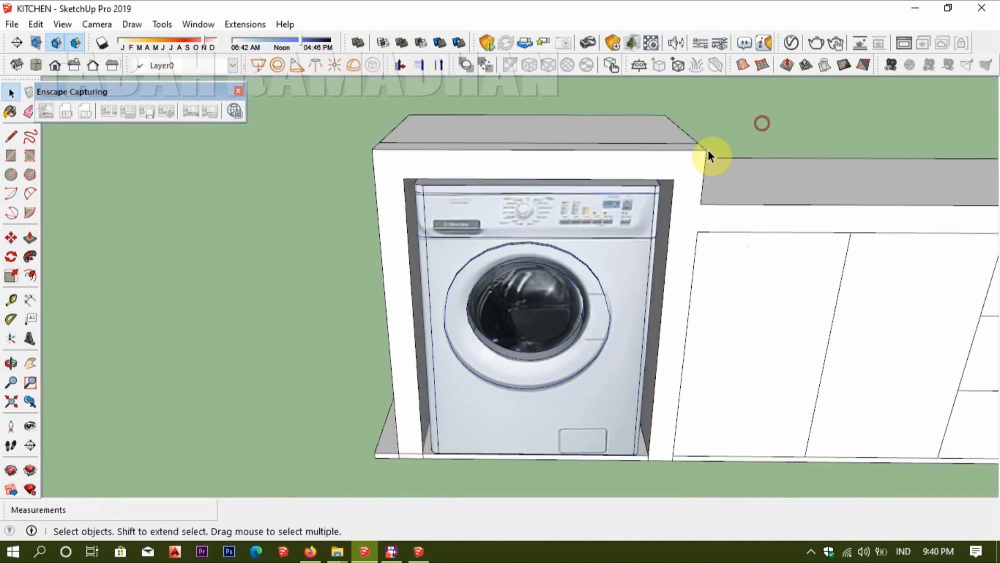
# - Delete the guide line on the raised top and push back the base panel's end protruding past the outer leg
pyautogui.click(680, 142)
pyautogui.press('Delete')
pyautogui.scroll(-3, 614, 207)
pyautogui.moveTo(614, 206); pyautogui.dragTo(463, 378, button='middle')
pyautogui.doubleClick(468, 379)
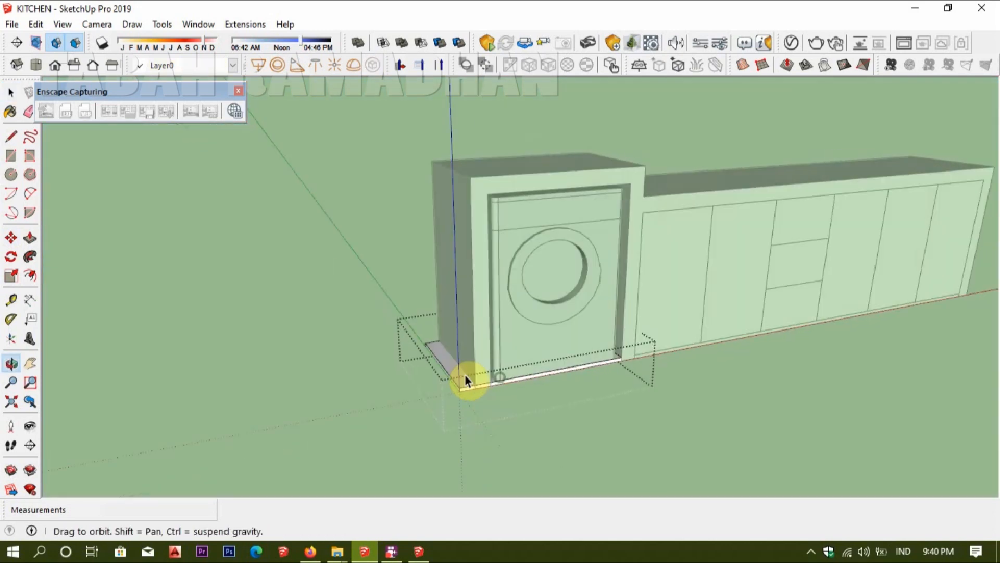
pyautogui.scroll(3, 462, 380)
pyautogui.press('p')
pyautogui.click(449, 387)
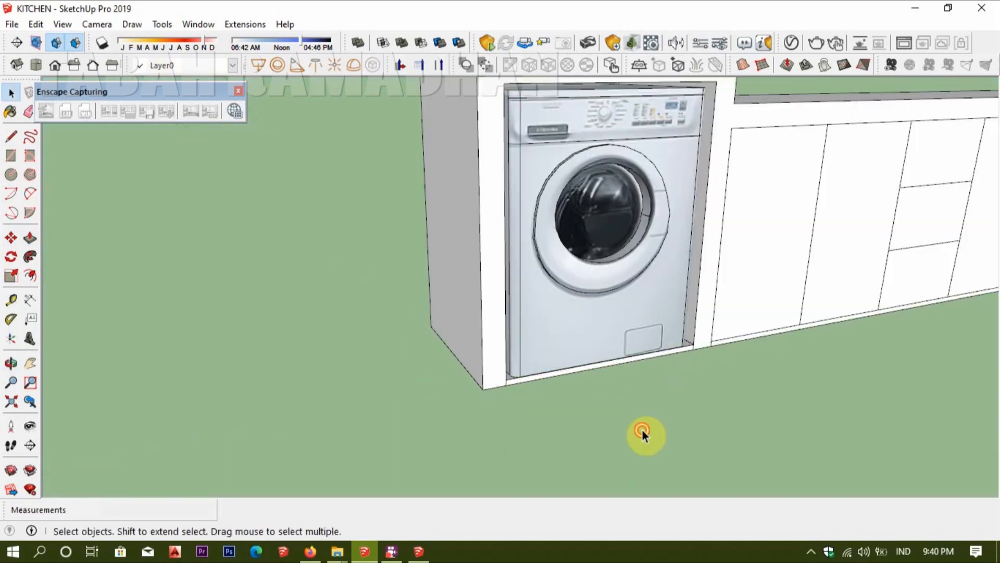
# - Draw a vertical line 0.6 m up from the lower counter's back corner beside the raised section
pyautogui.scroll(-3, 839, 267)
pyautogui.moveTo(839, 268); pyautogui.dragTo(373, 312, button='middle')
pyautogui.scroll(4, 372, 312)
pyautogui.moveTo(482, 310); pyautogui.dragTo(497, 398, button='middle')
pyautogui.scroll(-4, 481, 320)
pyautogui.scroll(5, 480, 391)
pyautogui.press('l')
pyautogui.moveTo(542, 321); pyautogui.dragTo(291, 272, button='middle')
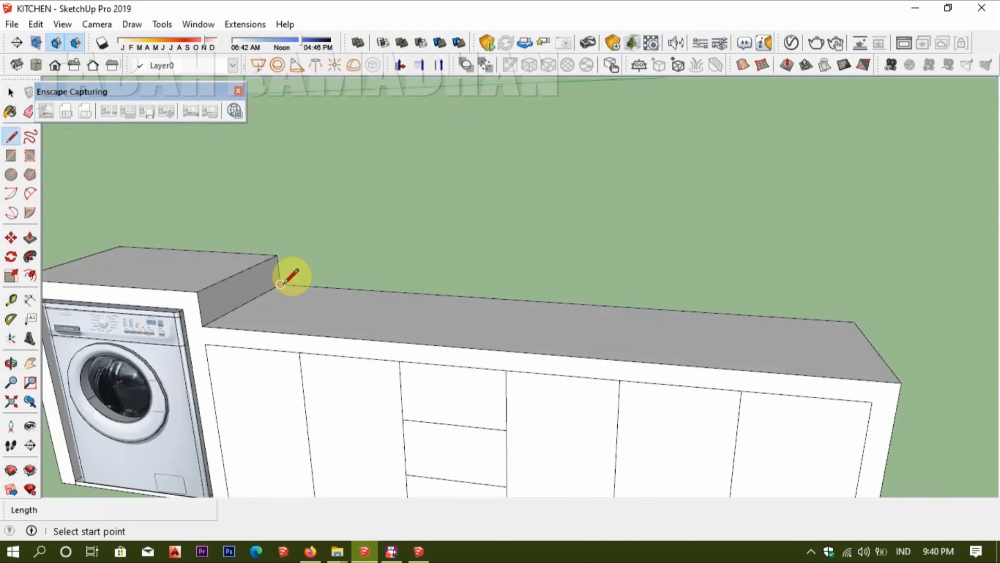
pyautogui.click(281, 285)
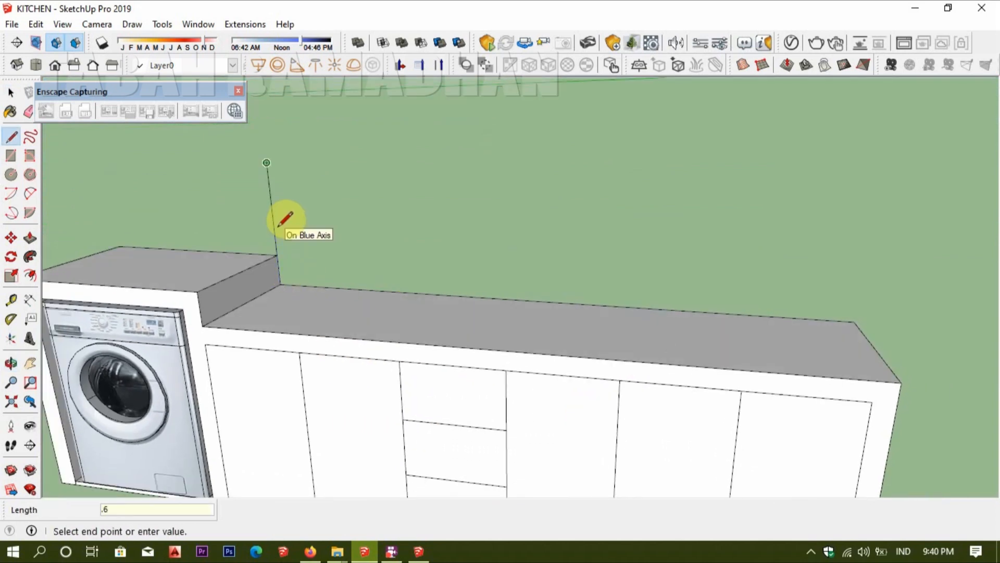
# - Draw an upright rectangle 2.66 m by 0.60 m along the lower counter's back edge from the vertical line's upper end
pyautogui.press('r')
pyautogui.click(267, 162)
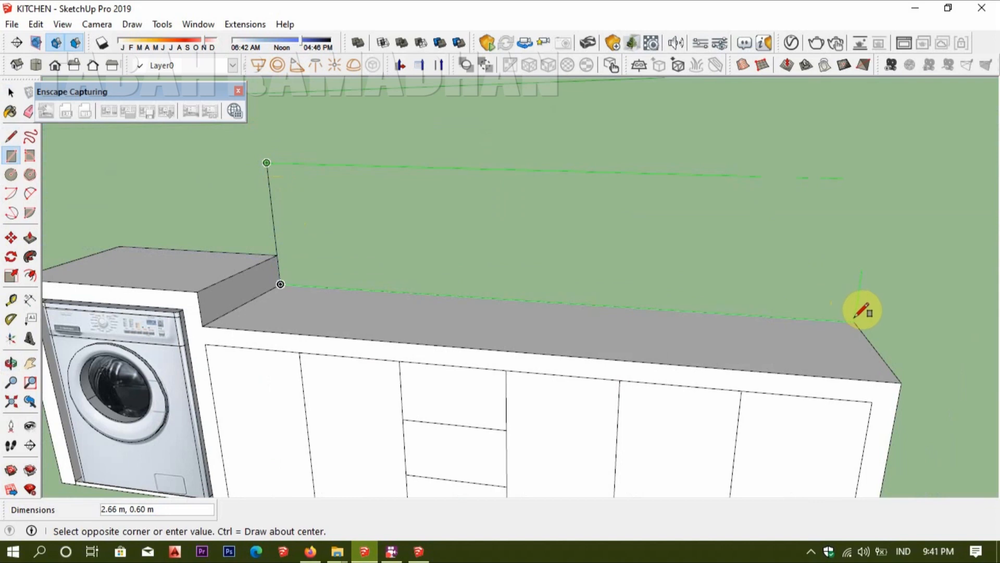
pyautogui.click(853, 321)
pyautogui.scroll(3, 853, 322)
pyautogui.scroll(-4, 779, 308)
# - Extrude the upright rectangle into a thin backsplash panel and select its front face
pyautogui.moveTo(779, 299); pyautogui.dragTo(557, 347, button='middle')
pyautogui.press('p')
pyautogui.moveTo(745, 315); pyautogui.dragTo(708, 311, button='middle')
pyautogui.click(709, 311)
pyautogui.click(711, 311)
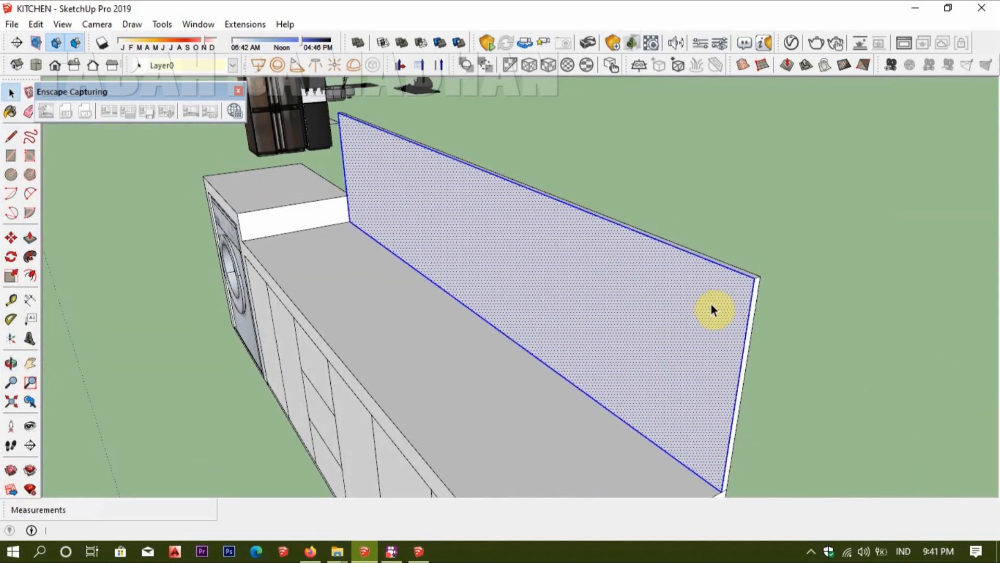
# - Draw a vertical line 0.8 m up from the backsplash's upper back corner at one end
pyautogui.press('space')
pyautogui.moveTo(711, 307); pyautogui.dragTo(722, 288, button='middle')
pyautogui.press('l')
pyautogui.moveTo(557, 298); pyautogui.dragTo(530, 318, button='middle')
pyautogui.scroll(5, 462, 295)
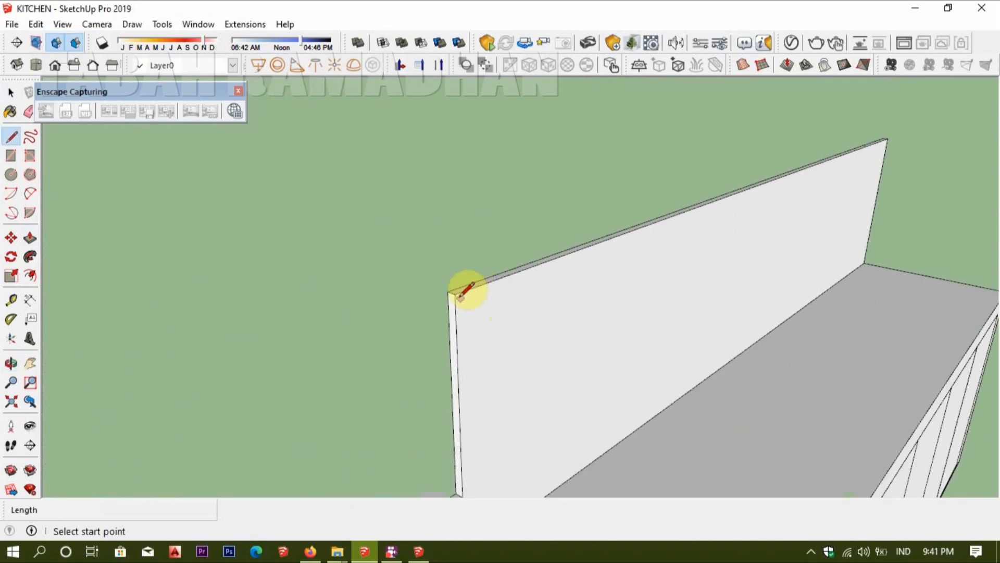
pyautogui.click(447, 290)
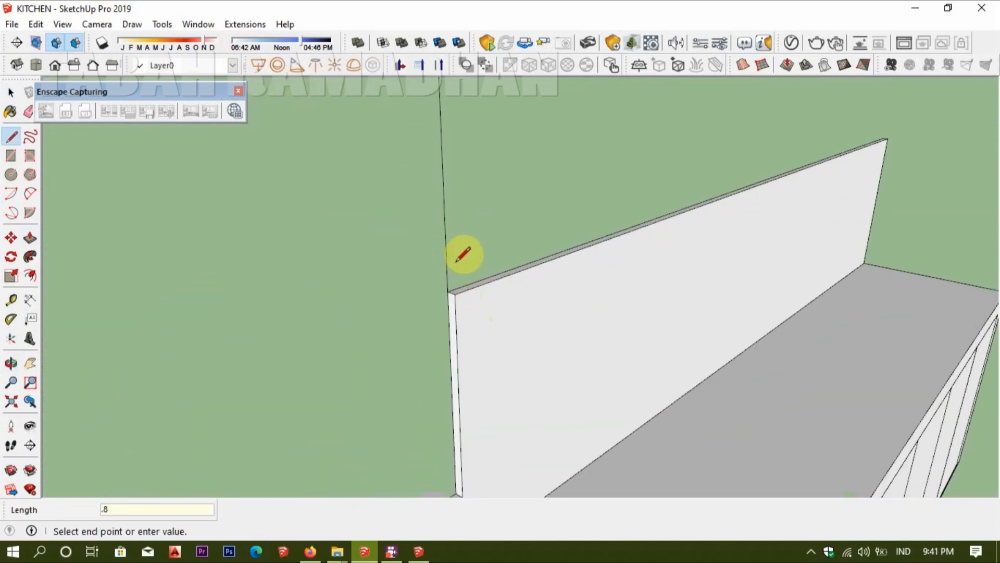
pyautogui.scroll(-4, 459, 261)
pyautogui.moveTo(532, 290); pyautogui.dragTo(496, 236, button='middle')
# - Draw an upright rectangle 0.80 m high above the backsplash, from the vertical line's upper end to the backsplash's opposite upper corner
pyautogui.press('e')
pyautogui.press('r')
pyautogui.click(440, 110)
pyautogui.moveTo(823, 220); pyautogui.dragTo(810, 318, button='middle')
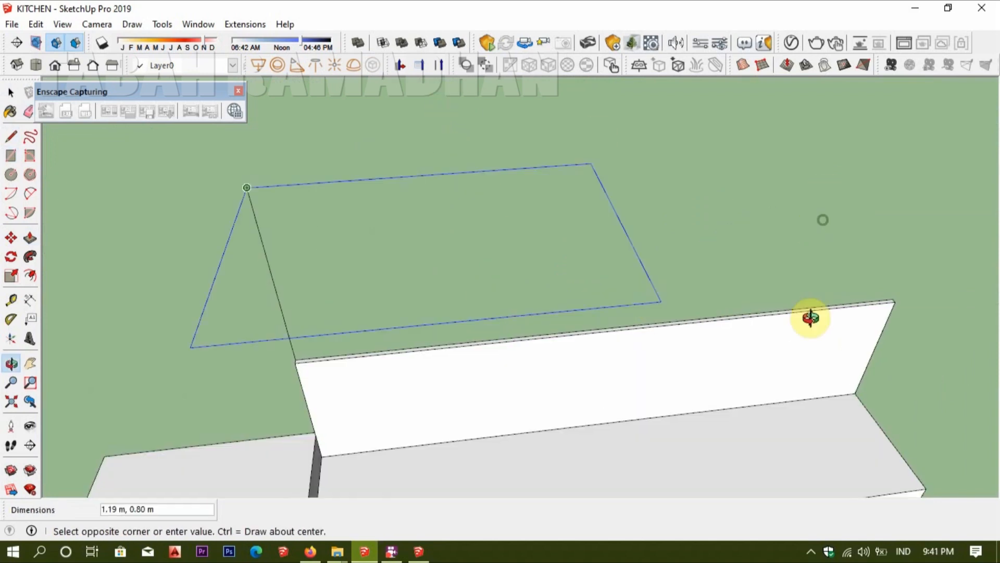
pyautogui.scroll(3, 811, 318)
pyautogui.click(915, 214)
pyautogui.scroll(-4, 849, 274)
# - Extrude the upright rectangle 0.35 m forward into a wall cabinet and group it
pyautogui.press('p')
pyautogui.moveTo(536, 357); pyautogui.dragTo(455, 288, button='middle')
pyautogui.click(455, 288)
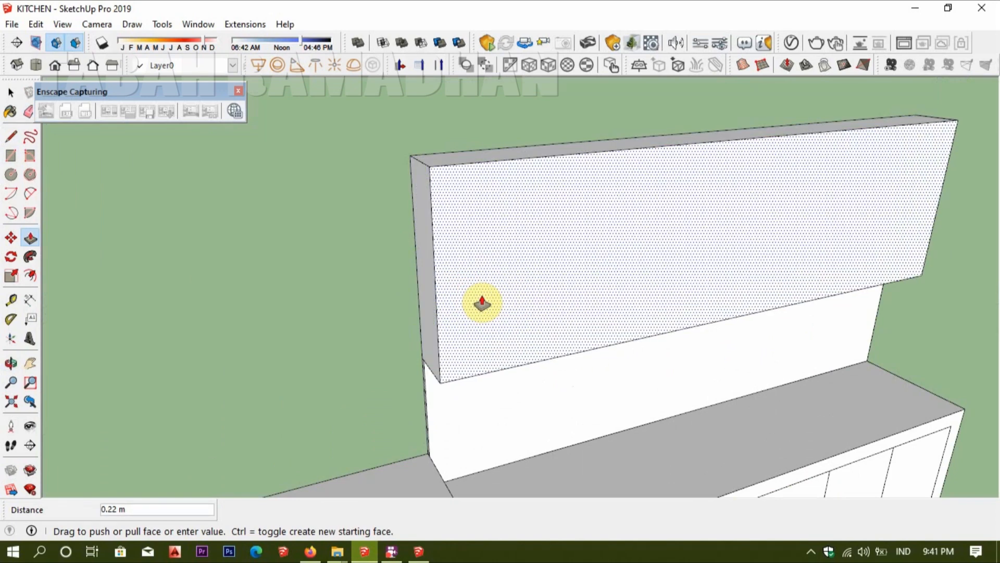
pyautogui.press('Return')
pyautogui.scroll(-4, 481, 308)
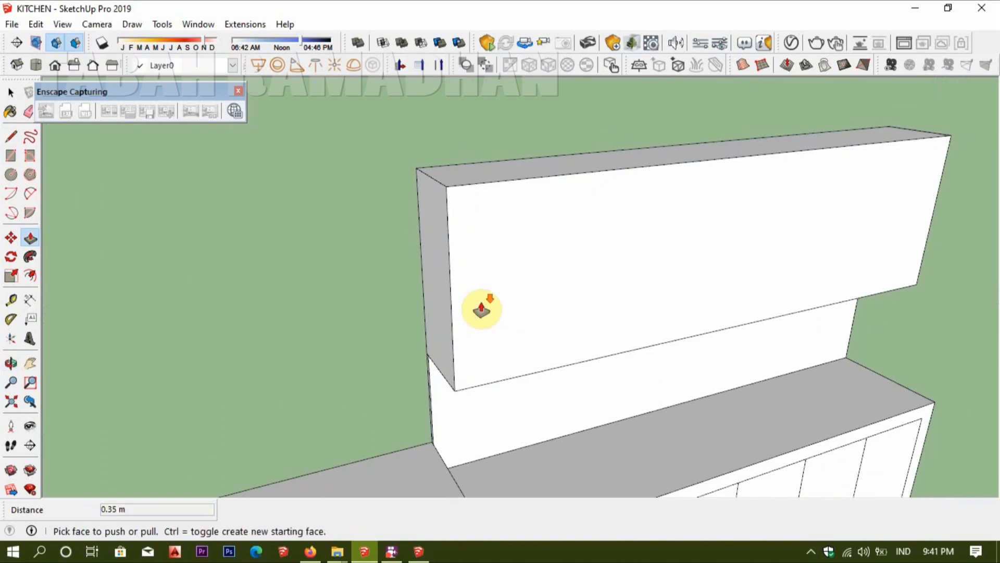
pyautogui.press('space')
pyautogui.tripleClick(497, 297)
pyautogui.hotkey('ctrl', 'g')
# - Open the wall cabinet group and offset its front face inward to form a thin frame border
pyautogui.moveTo(499, 302); pyautogui.dragTo(420, 295, button='middle')
pyautogui.scroll(3, 386, 272)
pyautogui.doubleClick(372, 274)
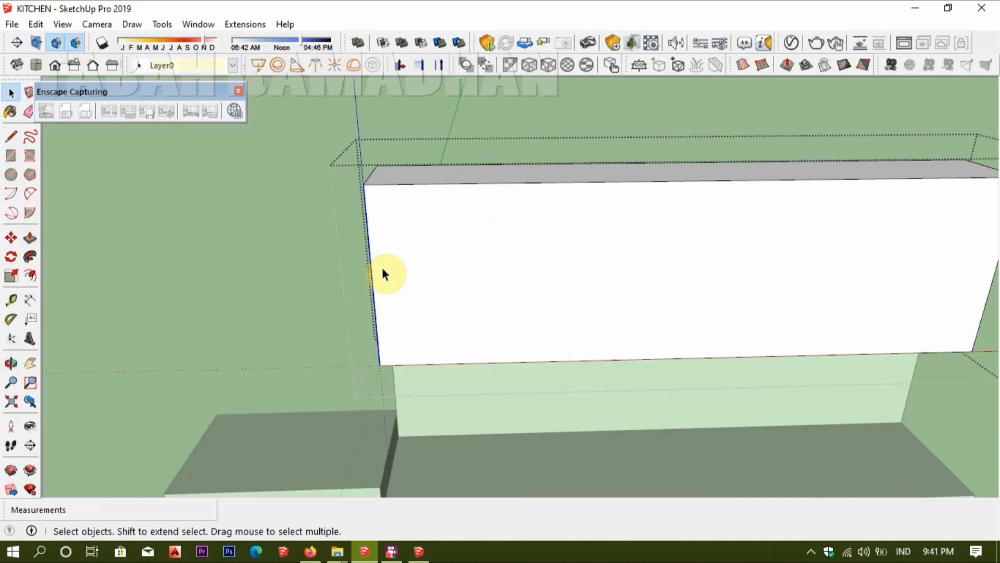
pyautogui.press('f')
pyautogui.click(398, 193)
pyautogui.click(401, 194)
pyautogui.press('space')
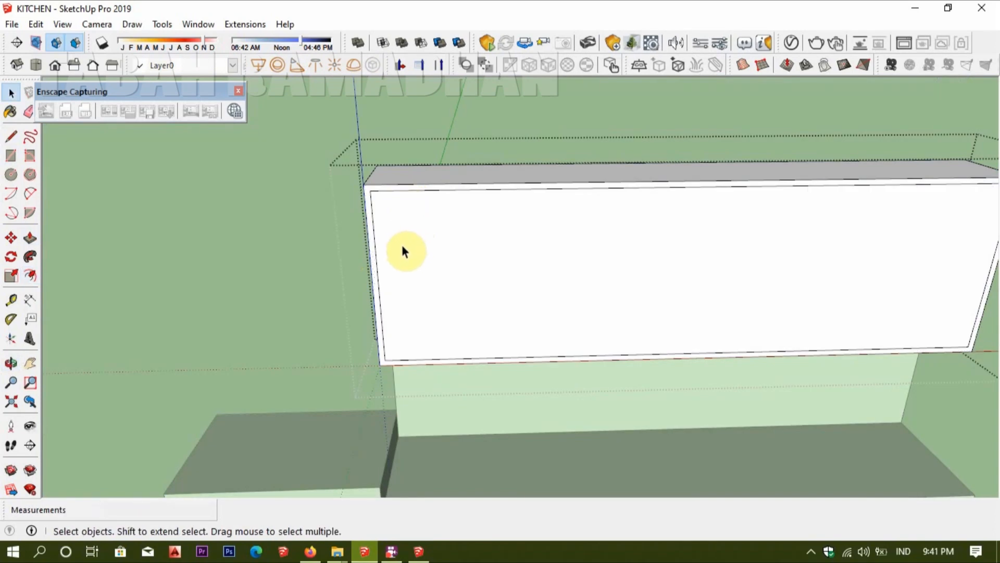
# - Push the inset front face backward to hollow out the wall cabinet
pyautogui.moveTo(402, 256); pyautogui.dragTo(476, 321, button='middle')
pyautogui.press('p')
pyautogui.click(475, 321)
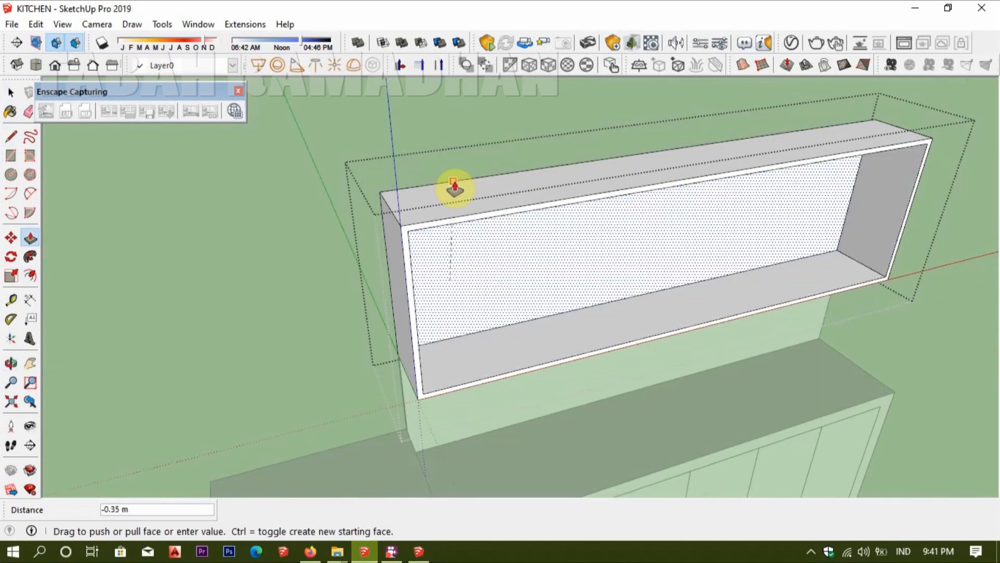
pyautogui.click(446, 189)
pyautogui.press('space')
# - Copy the inner floor's end edge twice along the cabinet floor to mark out a strip
pyautogui.moveTo(446, 190); pyautogui.dragTo(441, 302, button='middle')
pyautogui.doubleClick(441, 302)
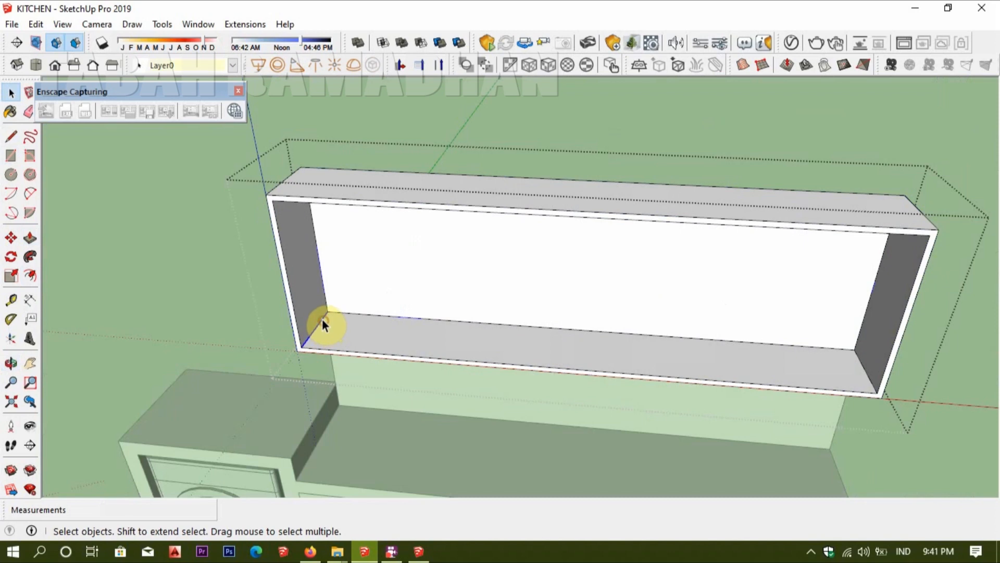
pyautogui.press('m')
pyautogui.press('ctrl')
pyautogui.click(327, 311)
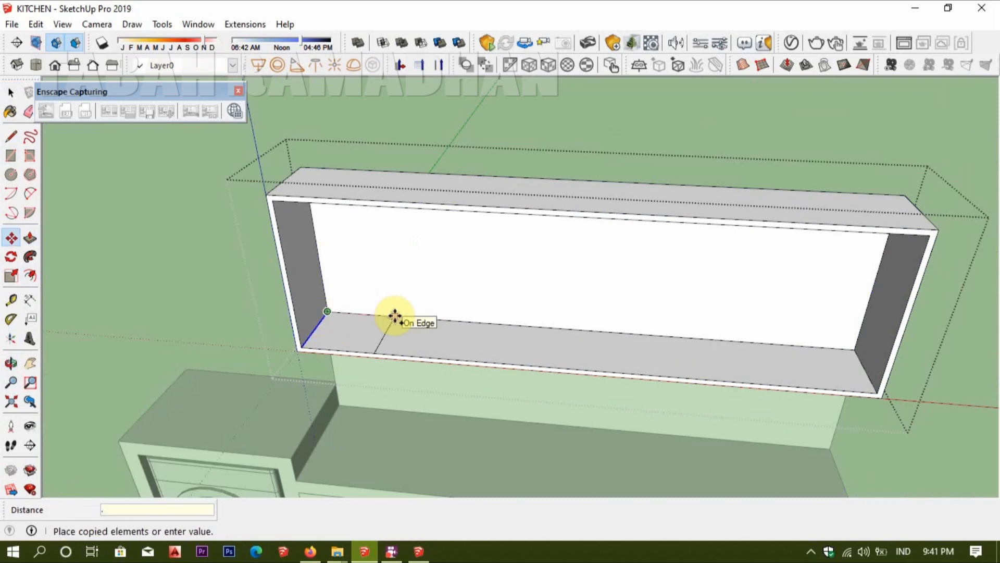
pyautogui.press('ctrl')
pyautogui.click(385, 315)
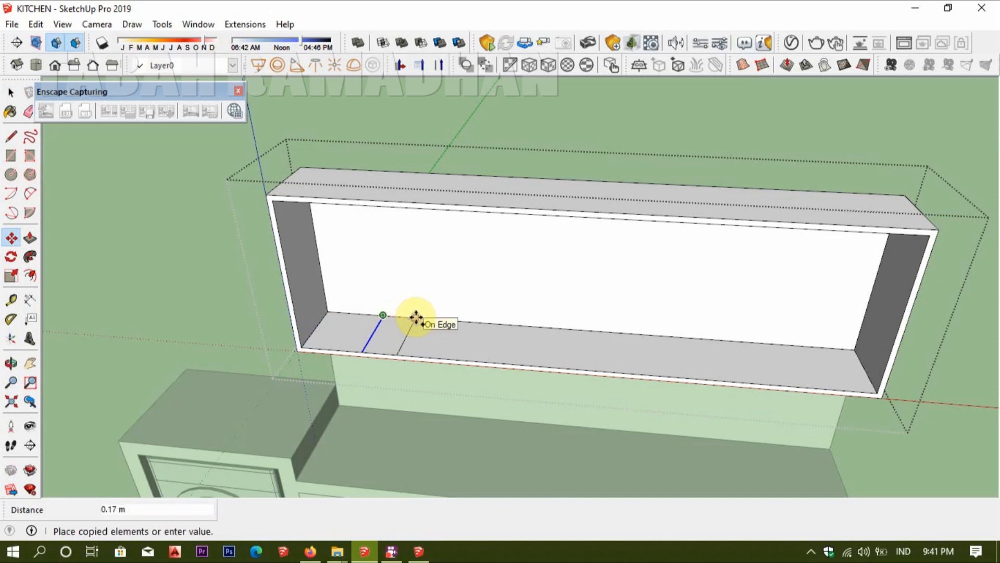
pyautogui.press('Return')
# - Raise the marked floor strip by 0.1 m with Push/Pull
pyautogui.moveTo(464, 328); pyautogui.dragTo(587, 315, button='middle')
pyautogui.press('p')
pyautogui.click(508, 359)
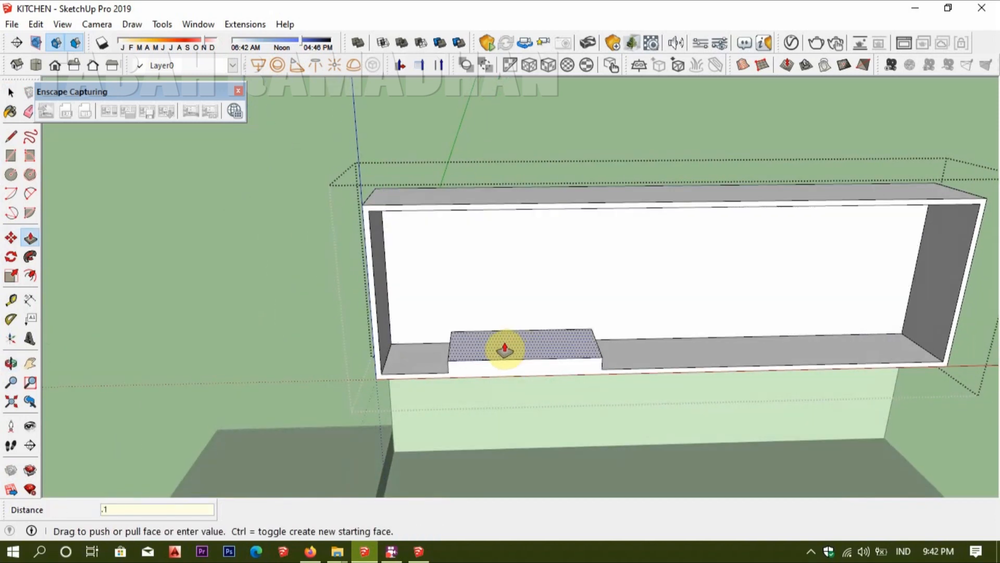
pyautogui.press('Return')
pyautogui.press('space')
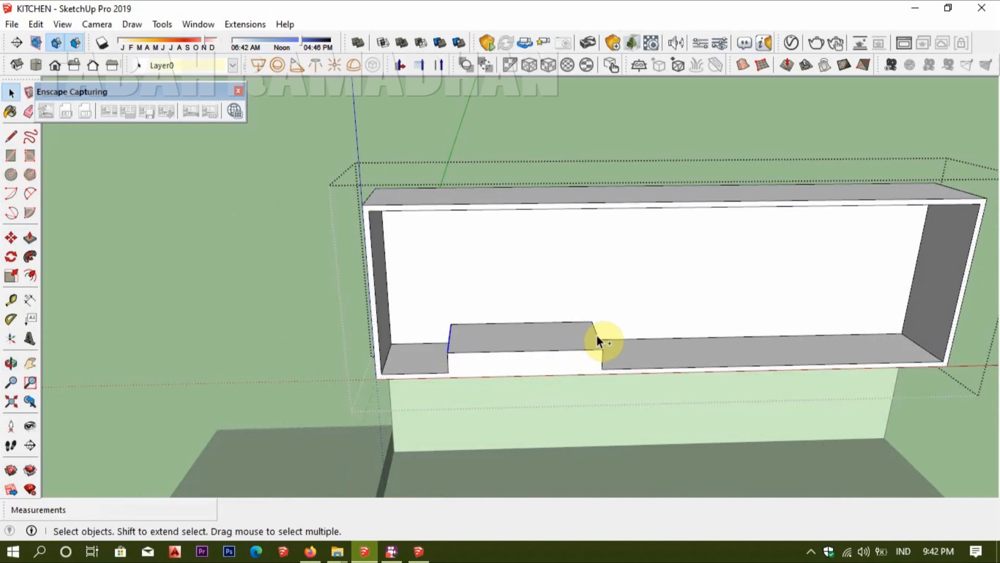
# - Copy the raised strip's two side edges straight down onto the cabinet's underside
pyautogui.moveTo(596, 340); pyautogui.dragTo(609, 250, button='middle')
pyautogui.scroll(5, 469, 354)
pyautogui.press('m')
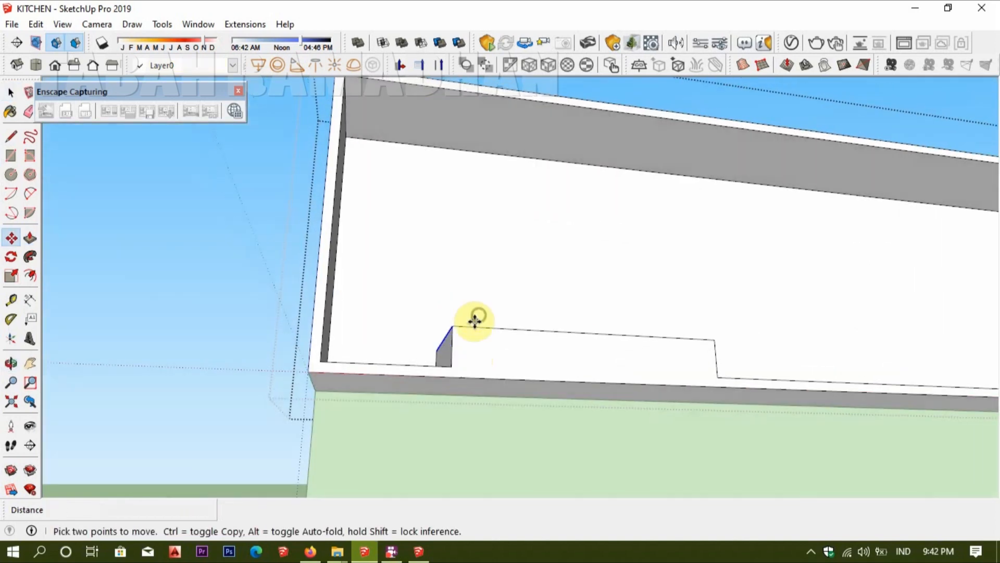
pyautogui.click(456, 326)
pyautogui.click(451, 386)
pyautogui.moveTo(500, 393); pyautogui.dragTo(674, 388, button='middle')
pyautogui.press('space')
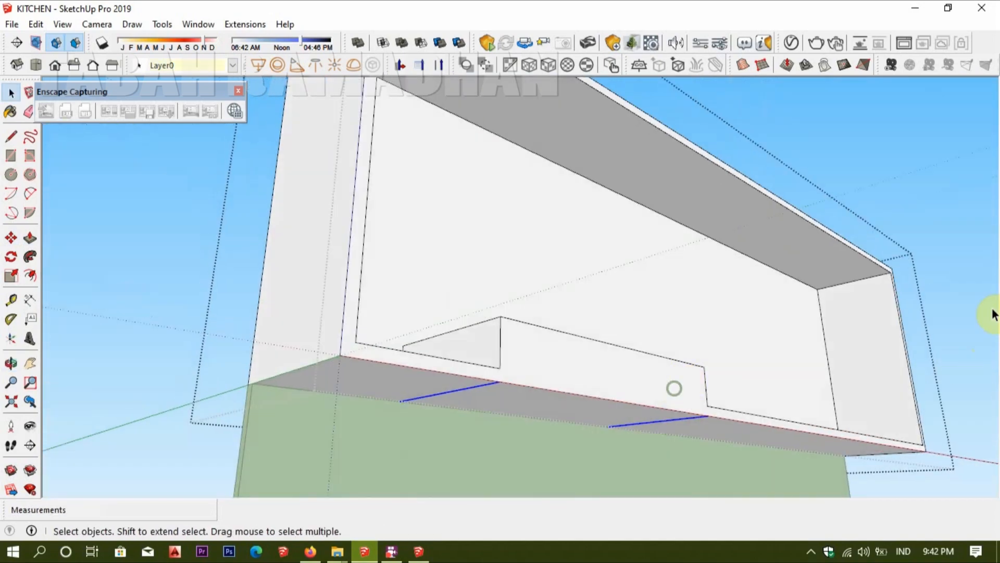
# - Hide the backsplash and extend the cabinet's underside lines to its back edge
pyautogui.rightClick(647, 476)
pyautogui.click(688, 186)
pyautogui.moveTo(627, 279); pyautogui.dragTo(517, 388, button='middle')
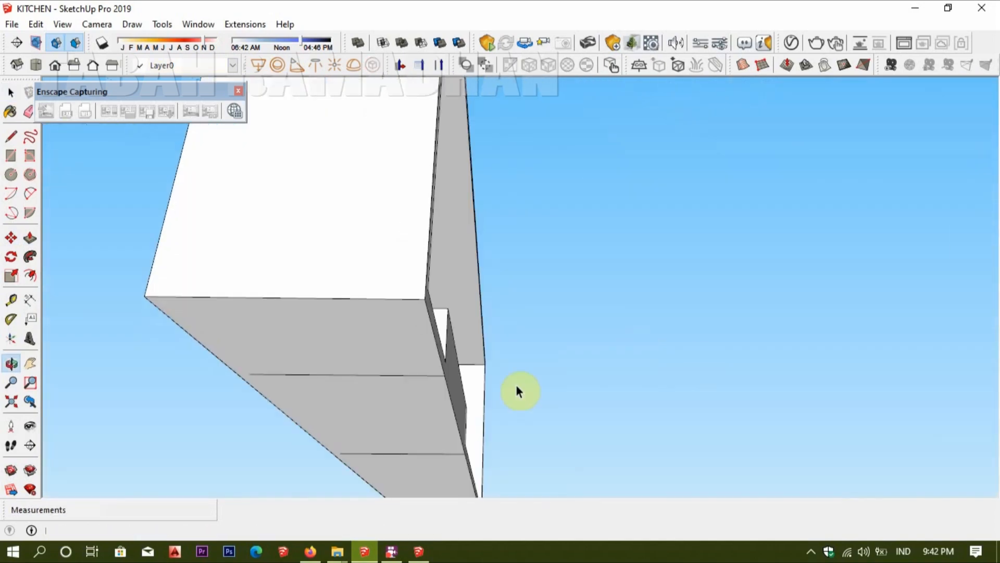
pyautogui.scroll(3, 376, 383)
pyautogui.moveTo(378, 388); pyautogui.dragTo(442, 391, button='middle')
pyautogui.press('space')
pyautogui.doubleClick(409, 418)
pyautogui.press('l')
pyautogui.click(384, 447)
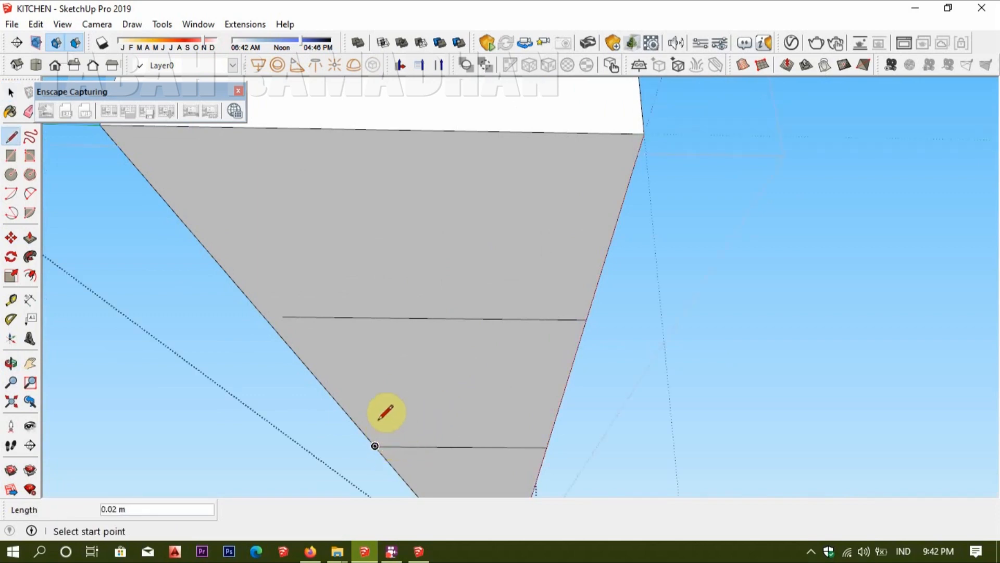
pyautogui.press('r')
pyautogui.click(375, 446)
# - Copy the underside line at one side of the marked strip inward by the panel thickness
pyautogui.moveTo(587, 315); pyautogui.dragTo(454, 305, button='middle')
pyautogui.press('space')
pyautogui.click(593, 333)
pyautogui.press('m')
pyautogui.click(405, 256)
pyautogui.click(430, 258)
pyautogui.scroll(-3, 492, 289)
pyautogui.keyDown('shift'); pyautogui.moveTo(701, 305); pyautogui.dragTo(491, 289, button='middle'); pyautogui.keyUp('shift')
pyautogui.press('space')
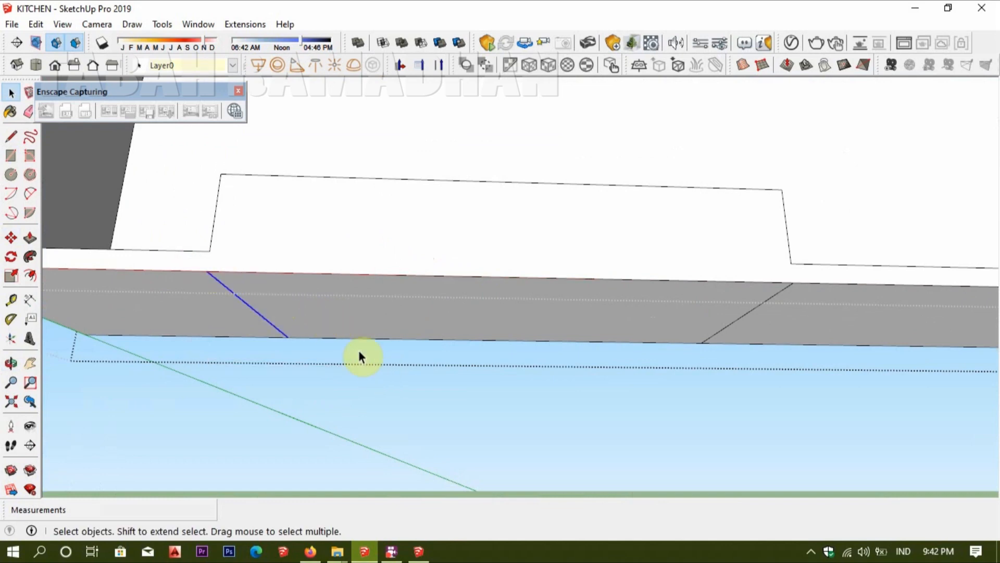
pyautogui.press('m')
pyautogui.press('ctrl')
pyautogui.click(208, 250)
pyautogui.press('space')
# - Copy the opposite underside line inward by the same panel thickness
pyautogui.moveTo(632, 264); pyautogui.dragTo(810, 395)
pyautogui.press('m')
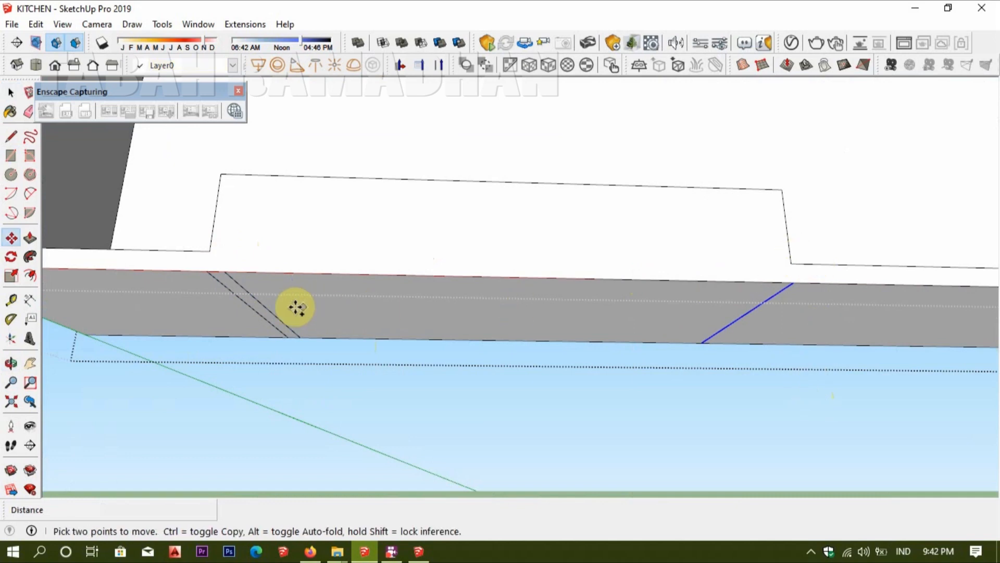
pyautogui.click(226, 272)
pyautogui.click(212, 272)
# - Push the underside area between the inner lines up 0.1 m to form a recess
pyautogui.moveTo(707, 300); pyautogui.dragTo(689, 313, button='middle')
pyautogui.press('p')
pyautogui.click(605, 316)
pyautogui.click(601, 292)
pyautogui.write('.1')
pyautogui.press('Return')
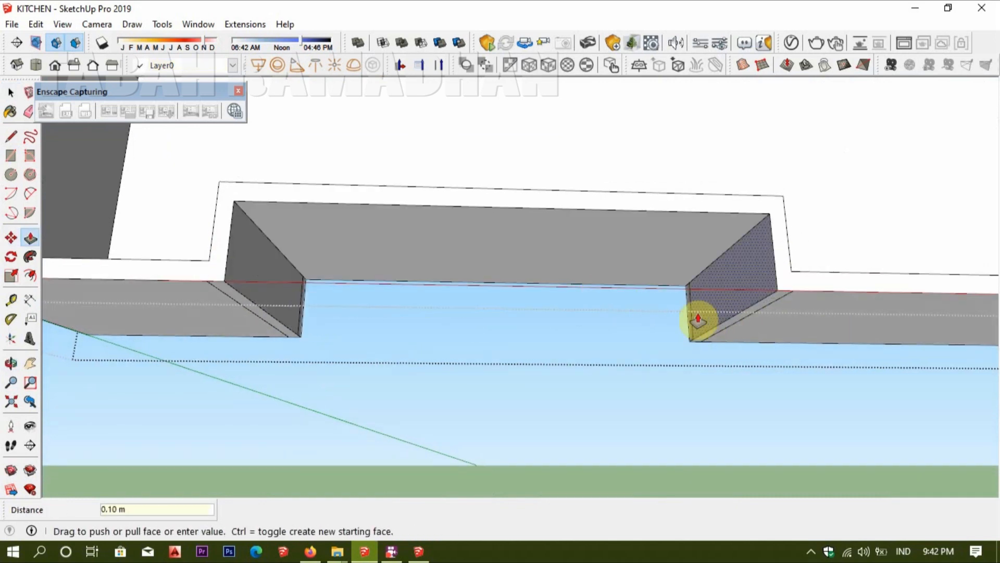
pyautogui.press('space')
pyautogui.press('Escape')
pyautogui.press('e')
pyautogui.click(693, 318)
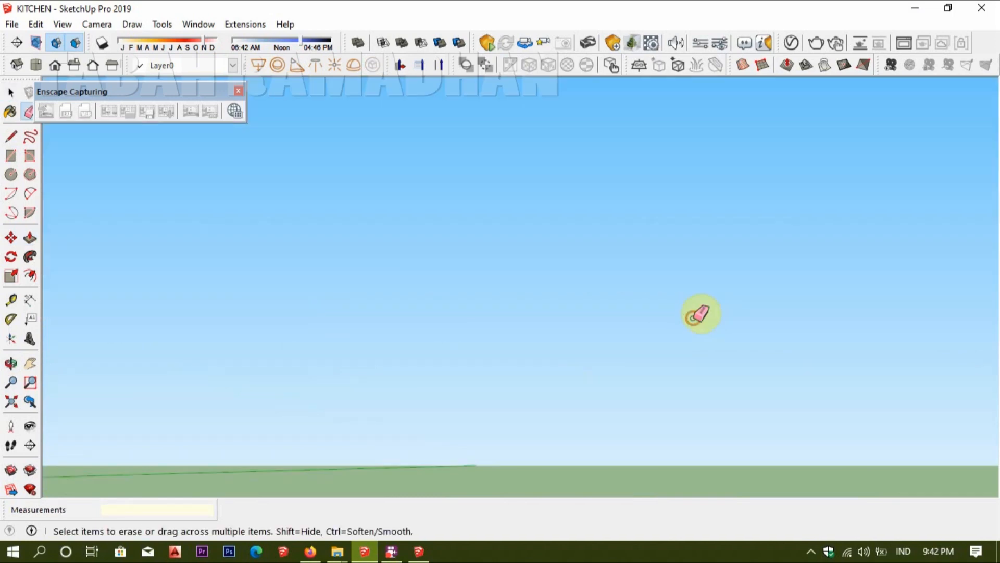
pyautogui.hotkey('ctrl', 'z')
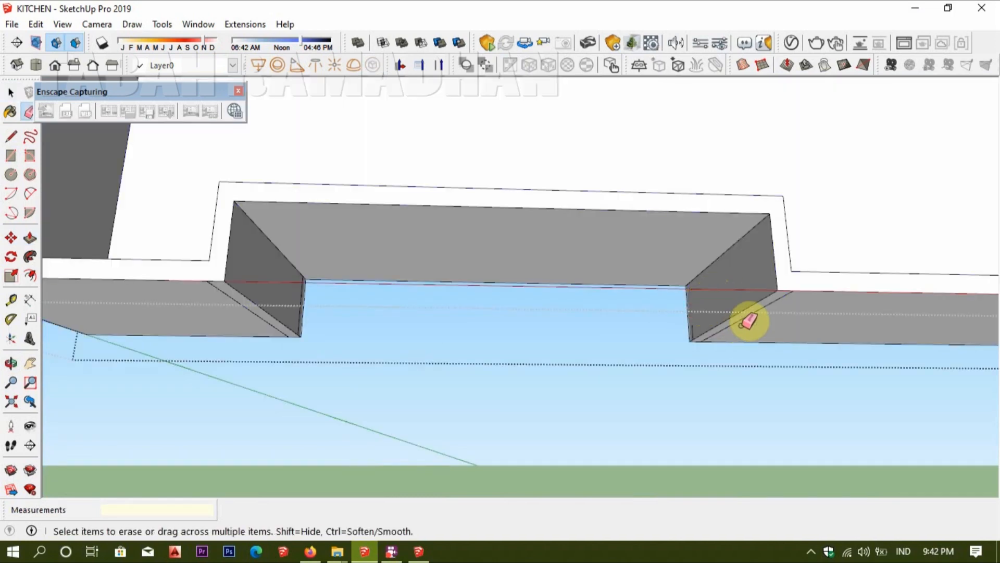
# - Erase the leftover lines beside the recess and pull the back panel's side edge across to close the recess's back opening
pyautogui.scroll(2, 699, 324)
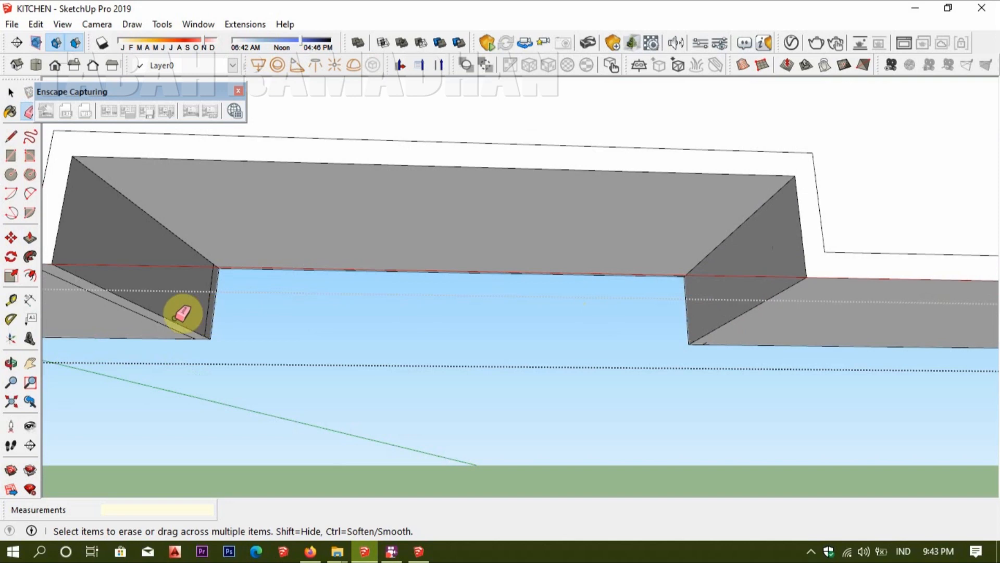
pyautogui.scroll(2, 171, 319)
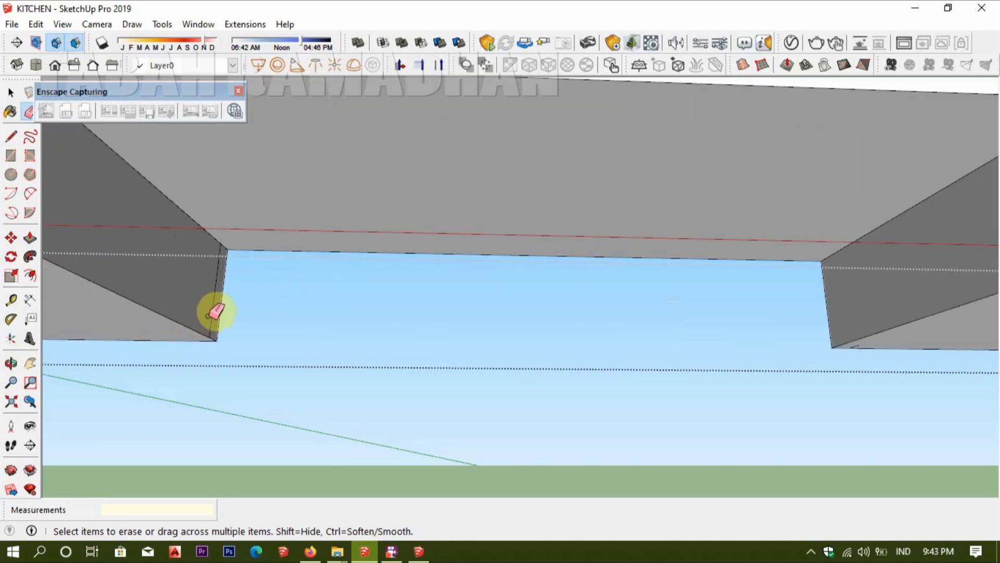
pyautogui.press('p')
pyautogui.moveTo(424, 279); pyautogui.dragTo(849, 313)
pyautogui.press('e')
pyautogui.click(799, 316)
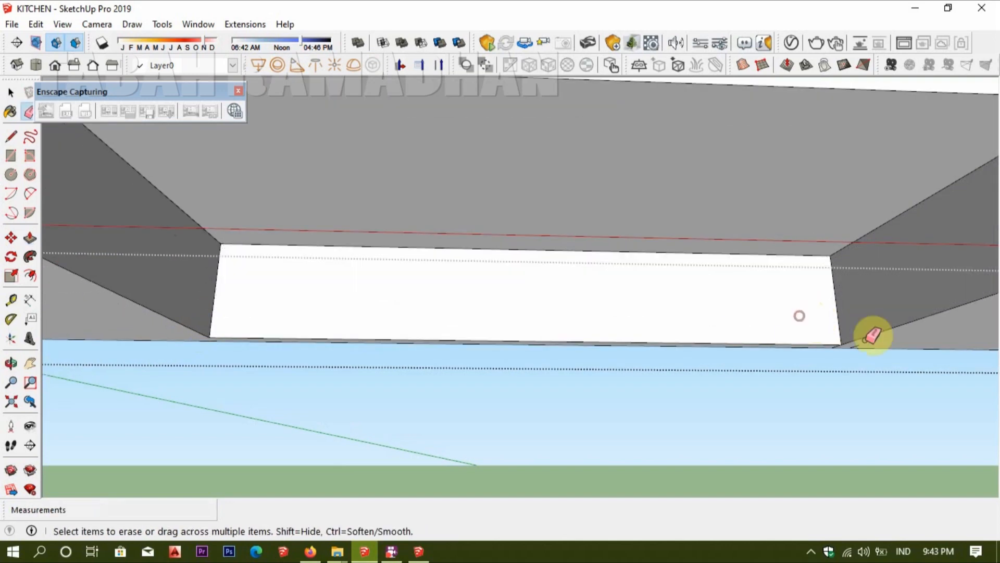
pyautogui.moveTo(875, 335); pyautogui.dragTo(878, 340, button='middle')
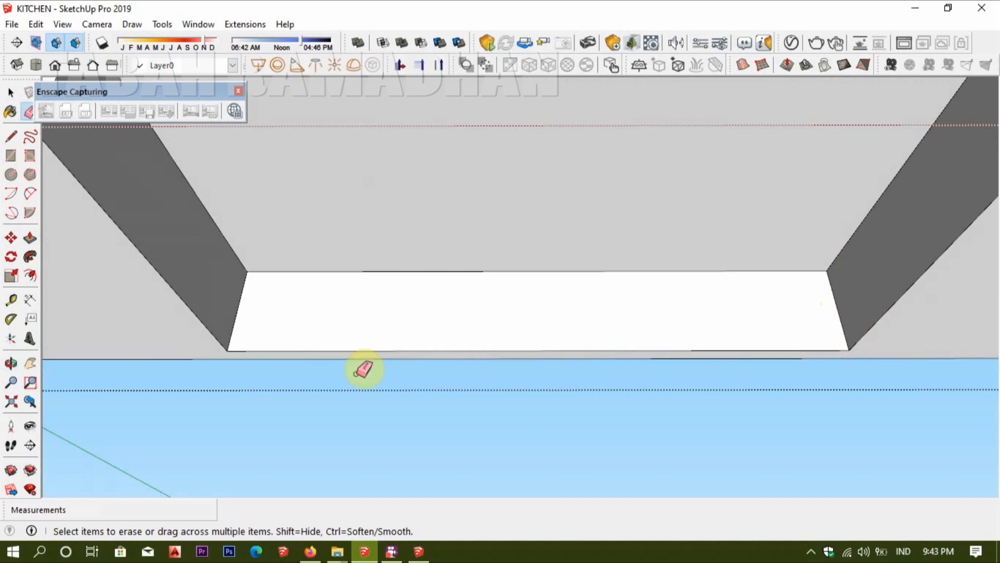
# - Adjust the recess's back face with Push/Pull and return to the cabinet's front side
pyautogui.press('p')
pyautogui.click(567, 339)
pyautogui.click(564, 316)
pyautogui.scroll(-5, 521, 297)
pyautogui.moveTo(482, 279)
pyautogui.mouseDown(button='middle')
pyautogui.moveTo(749, 440)
pyautogui.moveTo(643, 174)
pyautogui.moveTo(603, 283)
pyautogui.moveTo(485, 357)
pyautogui.moveTo(734, 395)
pyautogui.moveTo(630, 386)
pyautogui.mouseUp(button='middle')
pyautogui.scroll(3, 749, 439)
pyautogui.press('space')
pyautogui.click(258, 333)
pyautogui.moveTo(476, 346); pyautogui.dragTo(380, 393, button='middle')
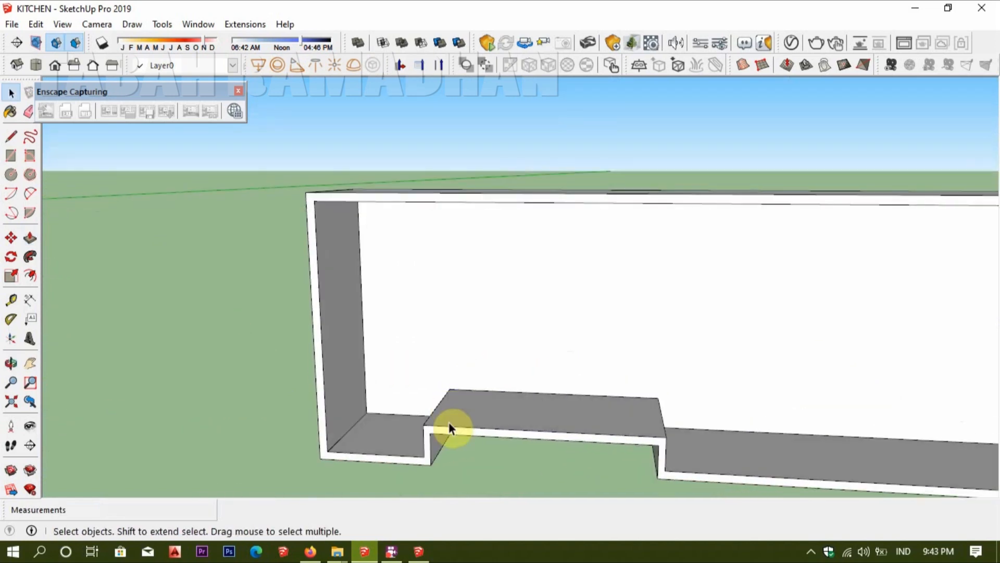
# - Draw a rectangle over the cabinet's inner end wall and extrude it 0.02 m into a grouped divider panel
pyautogui.scroll(2, 450, 426)
pyautogui.press('r')
pyautogui.click(351, 410)
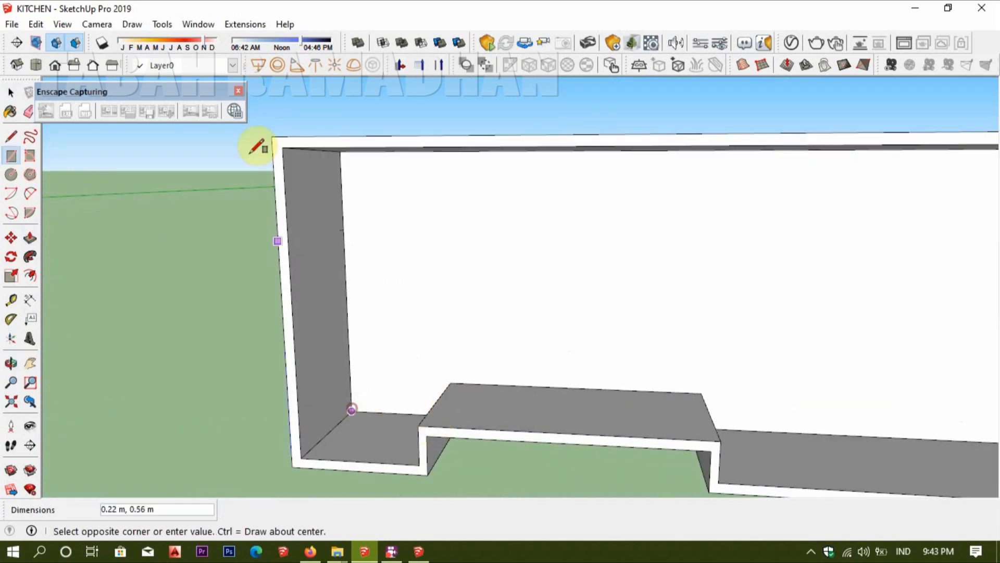
pyautogui.moveTo(376, 245); pyautogui.dragTo(350, 273, button='middle')
pyautogui.press('p')
pyautogui.click(328, 277)
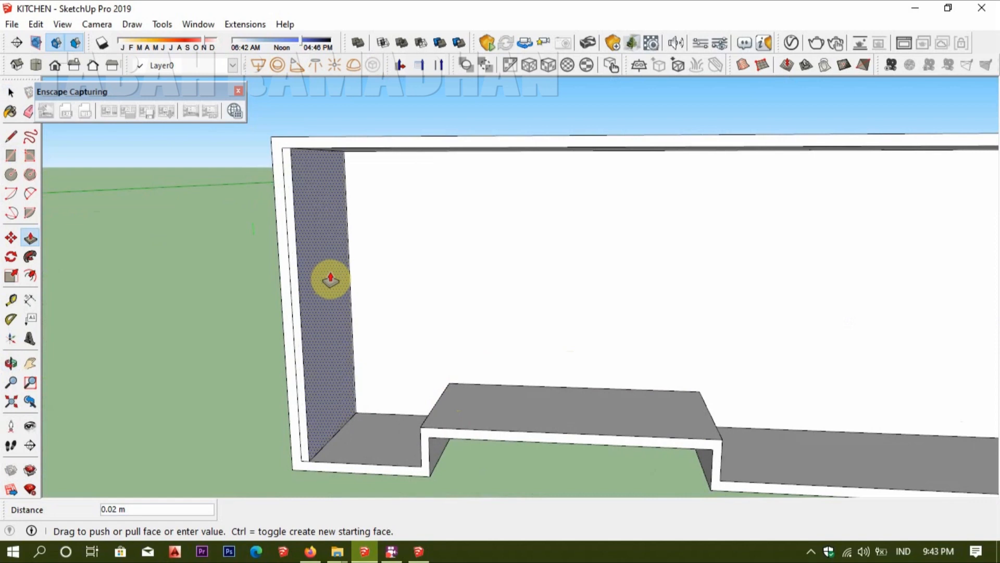
pyautogui.click(330, 275)
pyautogui.press('space')
pyautogui.tripleClick(330, 273)
# - Move the divider panel from the end wall to the near edge of the raised floor
pyautogui.press('m')
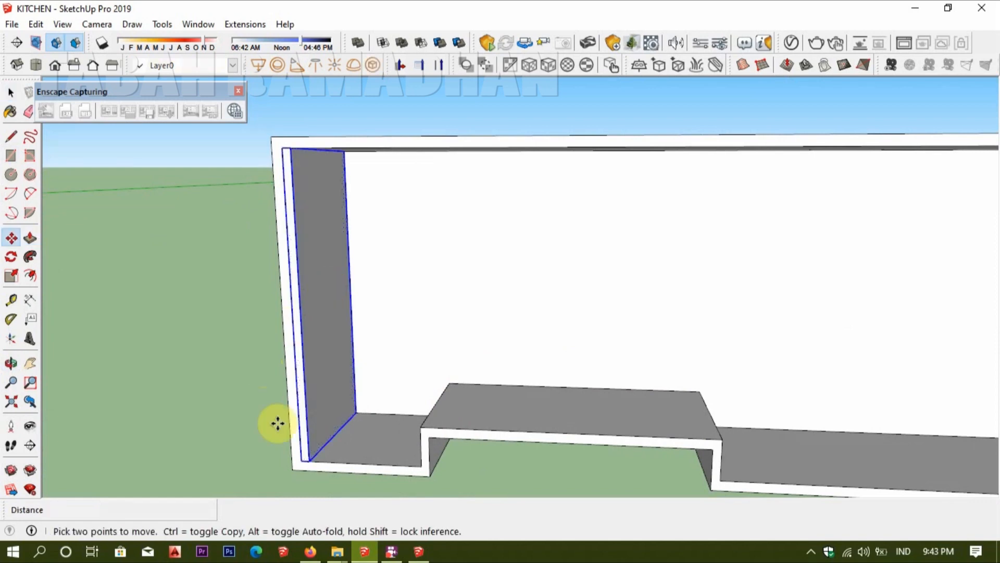
pyautogui.click(301, 460)
pyautogui.click(421, 428)
# - Push the divider's protruding upper end down to the cabinet's top board, close its group and select it
pyautogui.press('space')
pyautogui.doubleClick(448, 201)
pyautogui.moveTo(448, 202); pyautogui.dragTo(469, 216, button='middle')
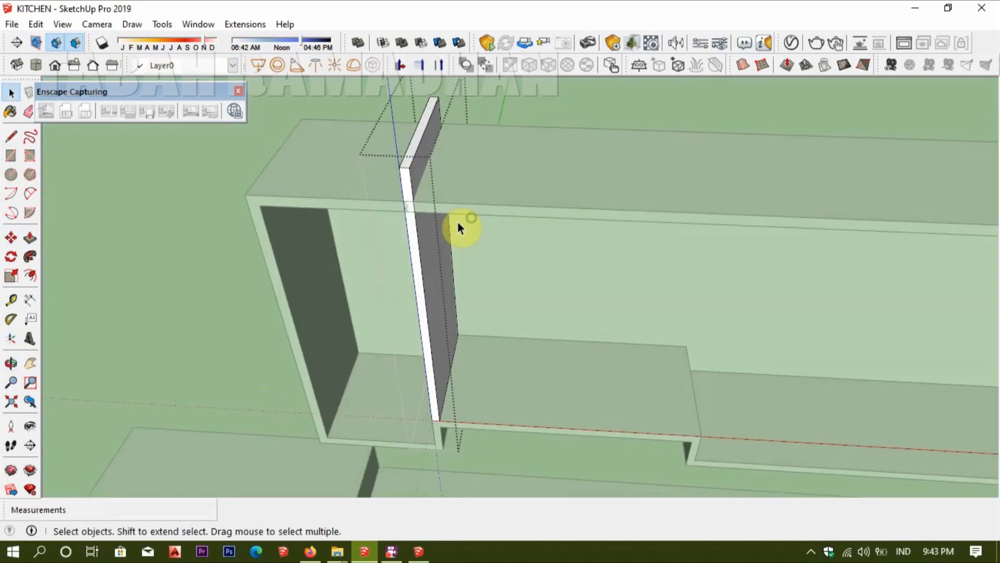
pyautogui.press('p')
pyautogui.click(409, 155)
pyautogui.click(440, 216)
pyautogui.press('space')
pyautogui.click(499, 155)
pyautogui.click(440, 275)
# - Copy the divider panel to the raised floor's opposite edge
pyautogui.press('m')
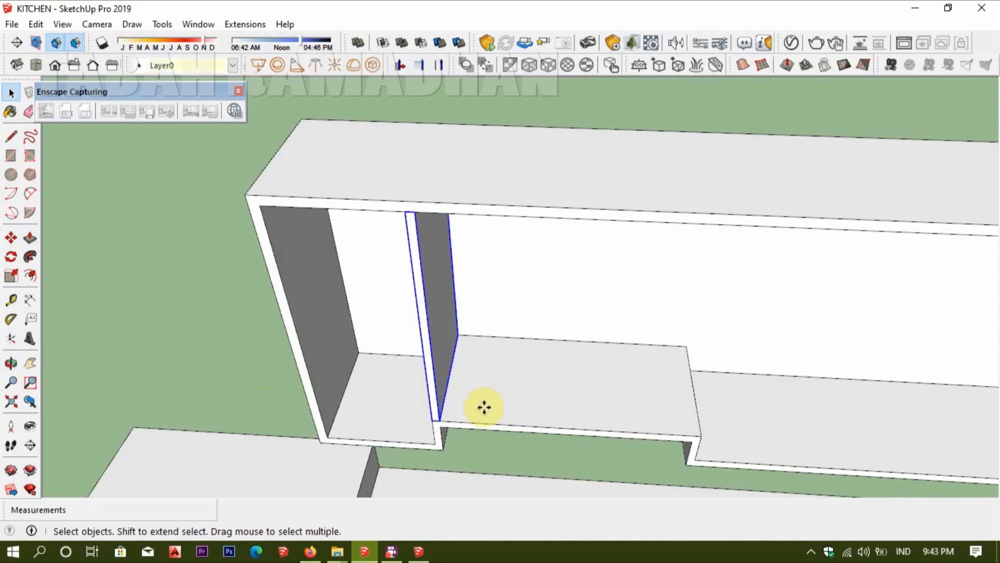
pyautogui.click(439, 423)
pyautogui.click(702, 439)
pyautogui.press('space')
pyautogui.click(643, 461)
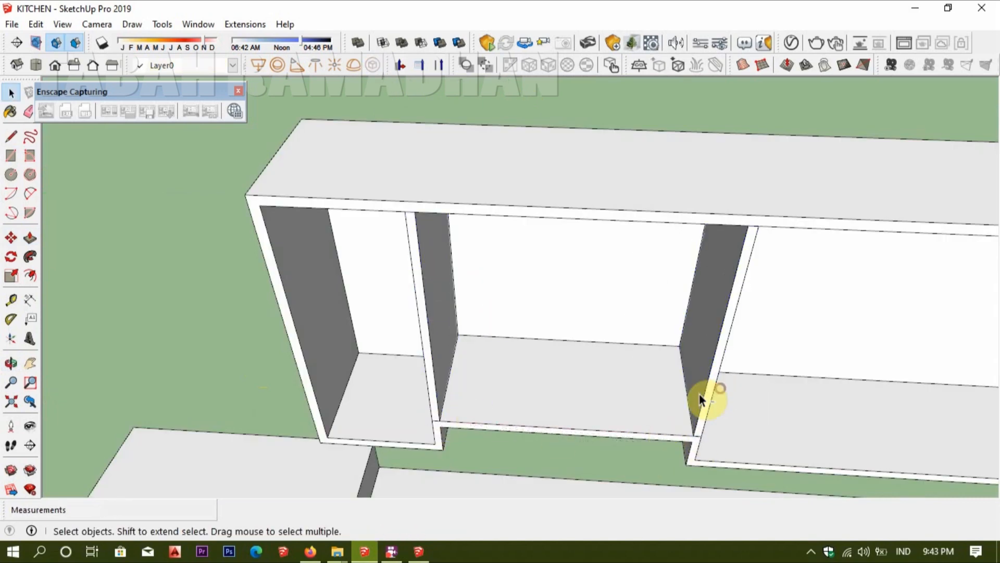
# - Copy the divider panel from the raised floor's edge to the lower floor's corner at the cabinet's far end wall
pyautogui.moveTo(704, 400); pyautogui.dragTo(644, 377, button='middle')
pyautogui.scroll(-5, 598, 398)
pyautogui.moveTo(598, 400); pyautogui.dragTo(275, 328, button='middle')
pyautogui.press('m')
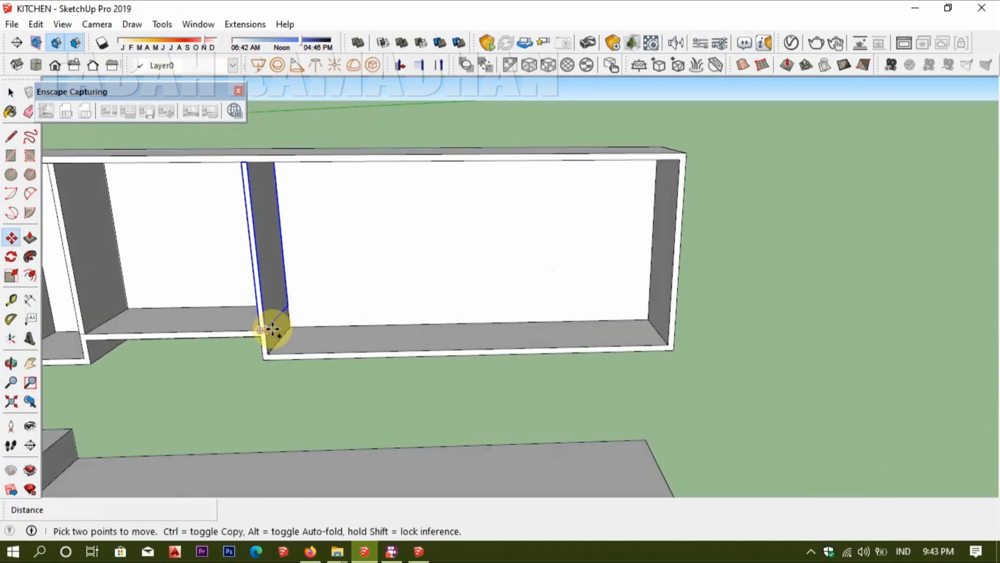
pyautogui.click(272, 329)
pyautogui.press('ctrl')
pyautogui.click(658, 335)
# - Pull the copied divider's upper end up to the cabinet's top board and close its group
pyautogui.moveTo(663, 295); pyautogui.dragTo(686, 178, button='middle')
pyautogui.press('p')
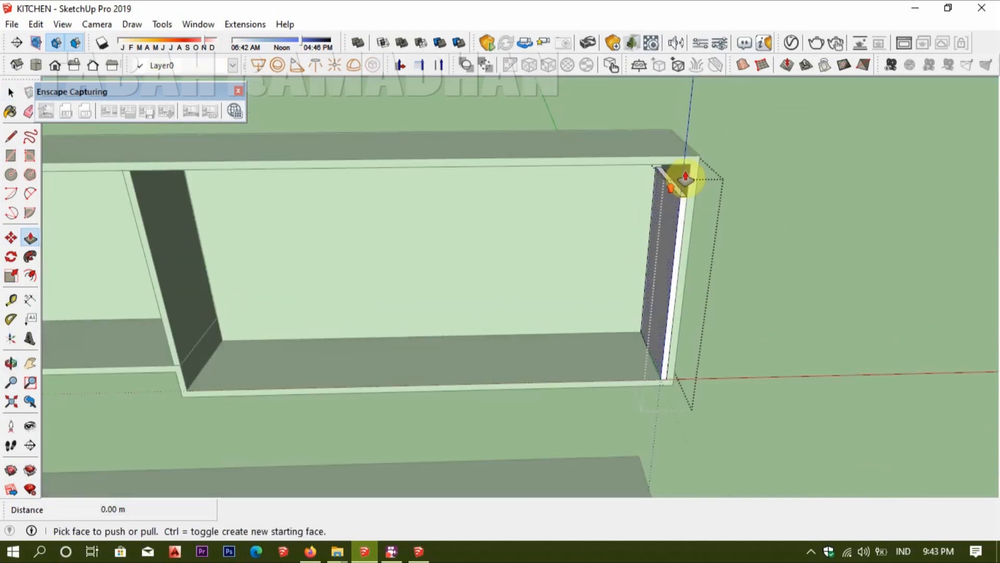
pyautogui.click(681, 194)
pyautogui.click(689, 168)
pyautogui.press('space')
pyautogui.click(756, 166)
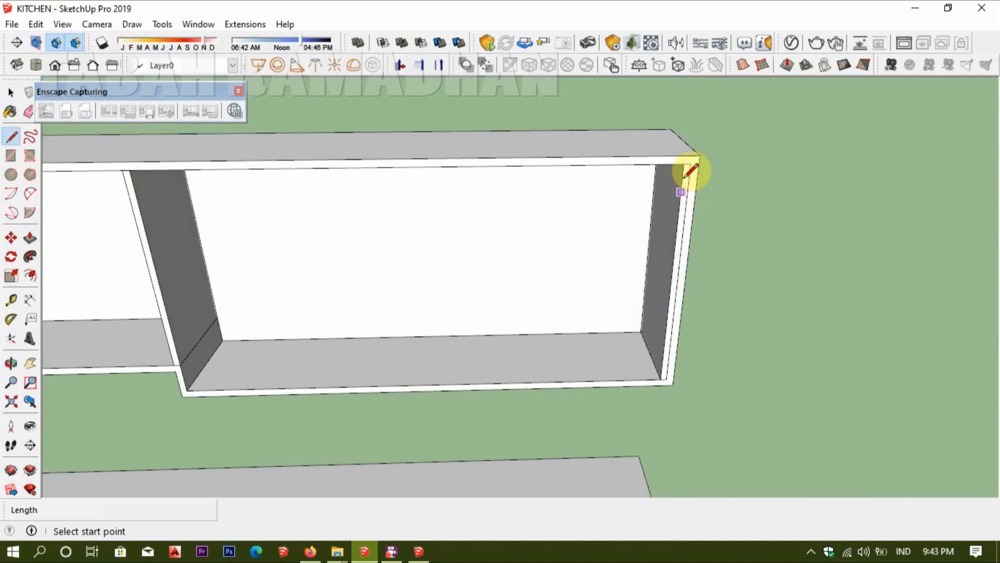
# - Draw a 0.5 m guide line along the top board's lower edge from the end wall panel toward the raised section
pyautogui.click(690, 163)
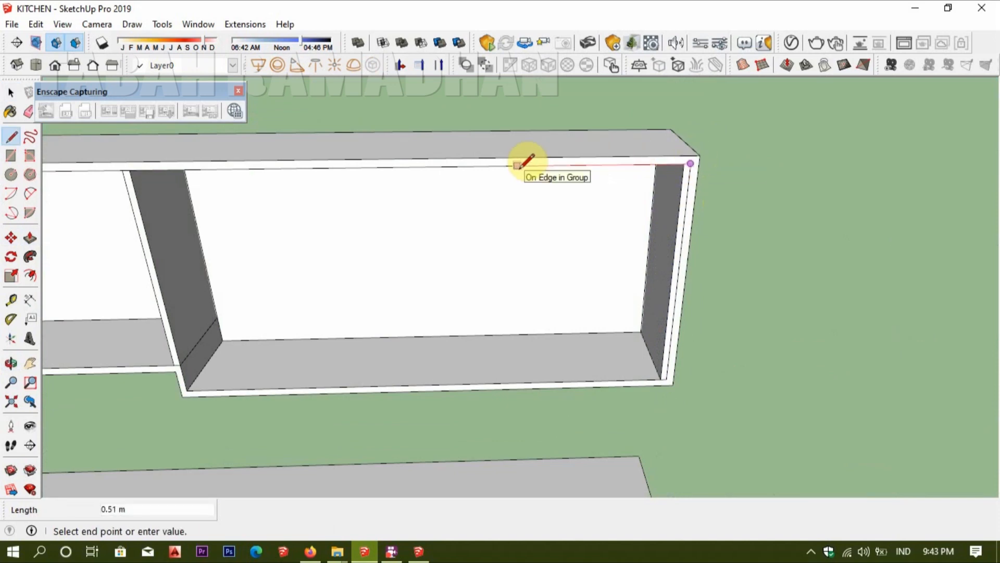
pyautogui.write('.5')
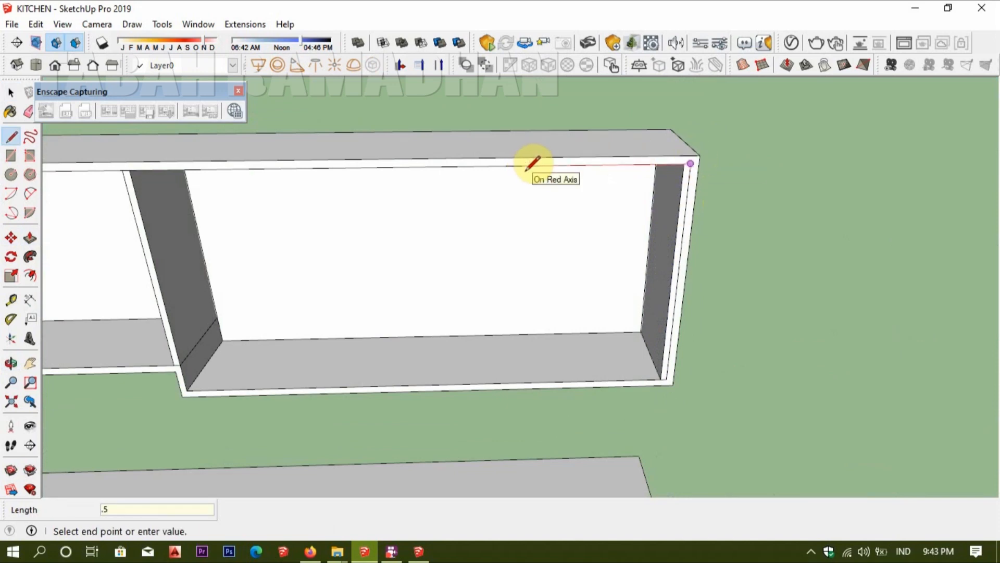
pyautogui.press('Return')
pyautogui.press('space')
# - Move the copied divider from the end wall to the guide line's other end and delete the guide line
pyautogui.click(671, 208)
pyautogui.scroll(5, 692, 174)
pyautogui.press('m')
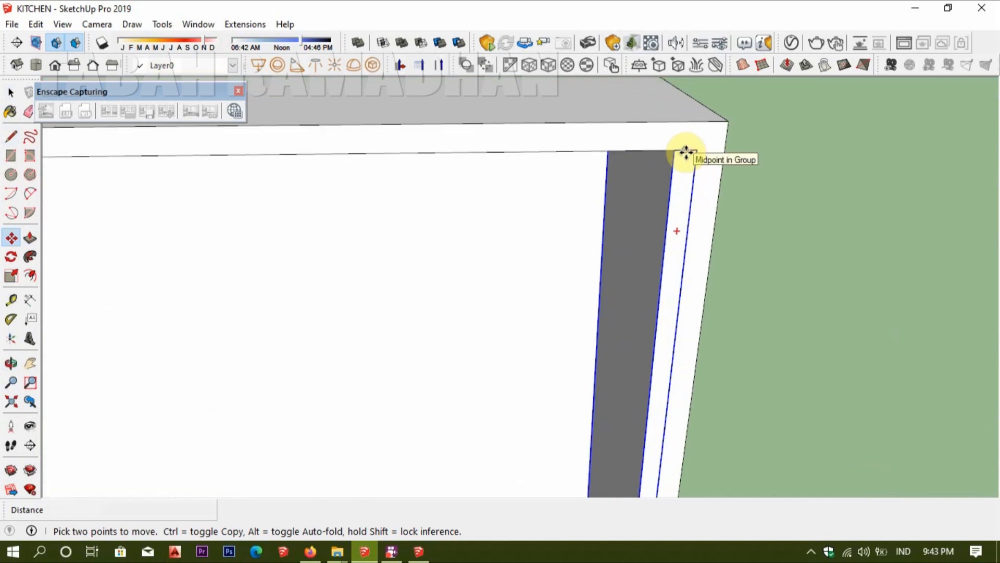
pyautogui.click(685, 152)
pyautogui.scroll(-4, 557, 168)
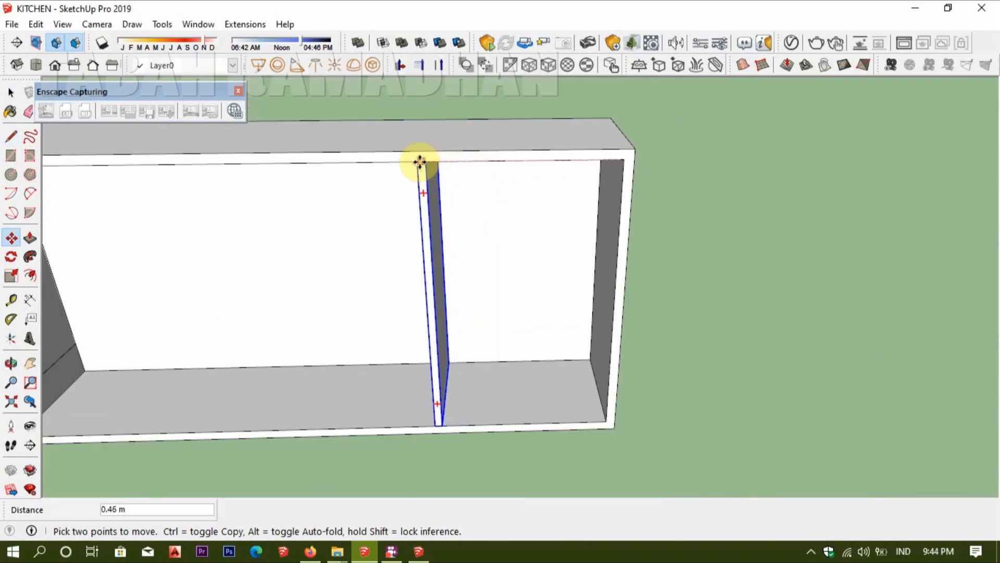
pyautogui.click(406, 165)
pyautogui.click(455, 161)
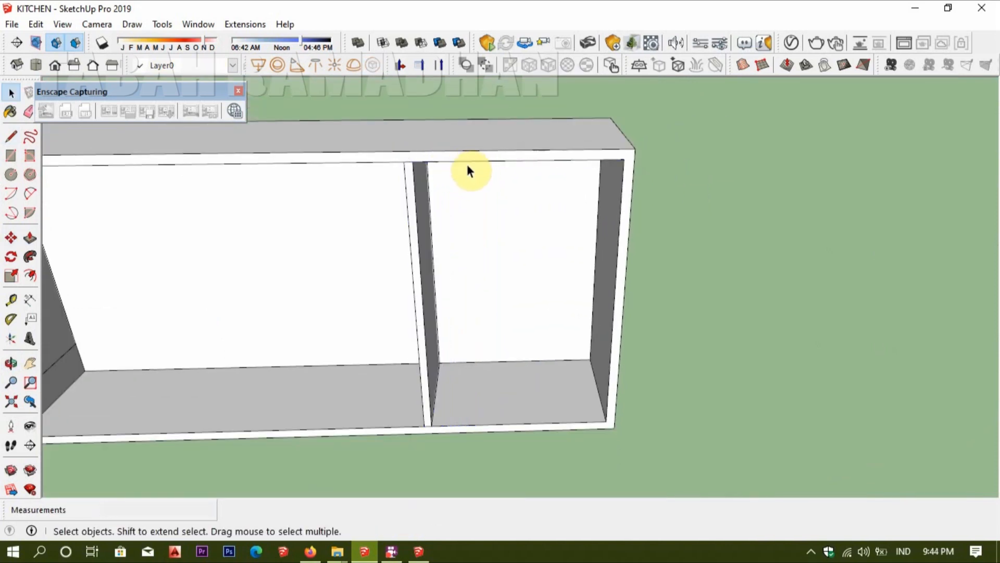
# - Draw a line along the top board's lower edge between the midpoints of the two dividers' front ends
pyautogui.press('p')
pyautogui.press('l')
pyautogui.scroll(2, 417, 169)
pyautogui.scroll(1, 415, 171)
pyautogui.click(408, 157)
pyautogui.moveTo(438, 151); pyautogui.dragTo(205, 184, button='middle')
pyautogui.scroll(1, 174, 180)
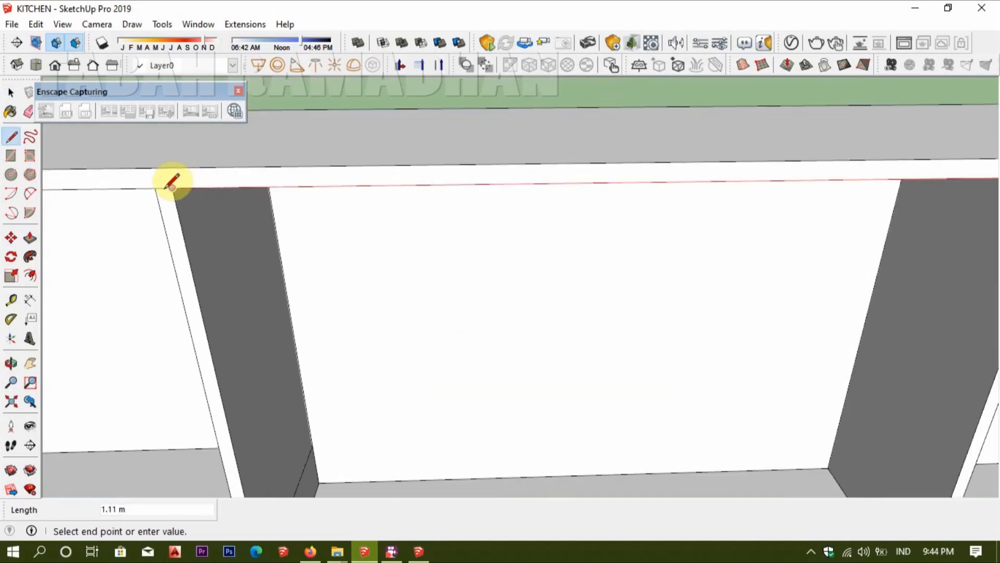
pyautogui.scroll(1, 171, 183)
pyautogui.click(165, 186)
# - Divide the line between the two dividers into 3 equal segments
pyautogui.press('space')
pyautogui.click(201, 189)
pyautogui.rightClick(202, 188)
pyautogui.click(239, 277)
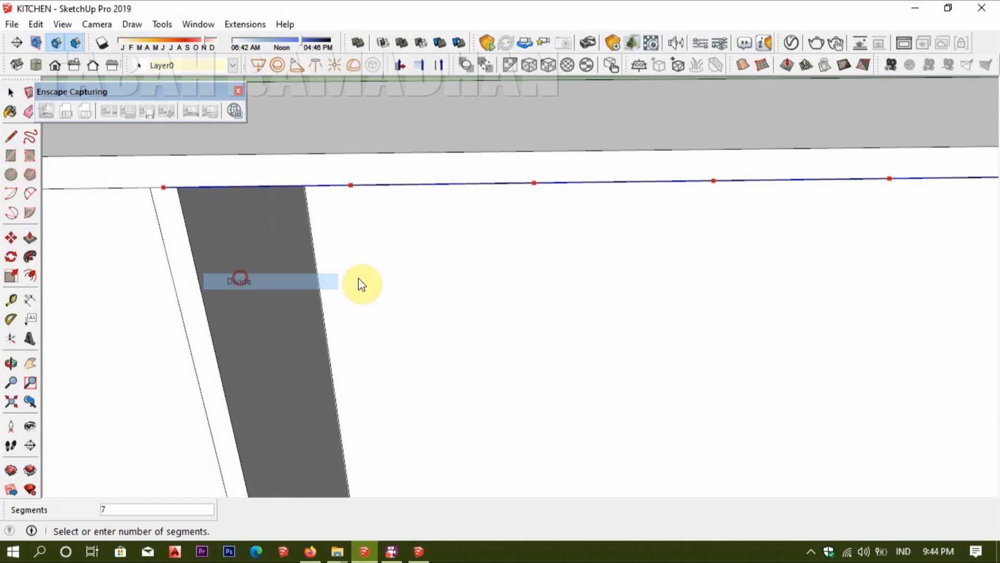
pyautogui.scroll(-3, 422, 263)
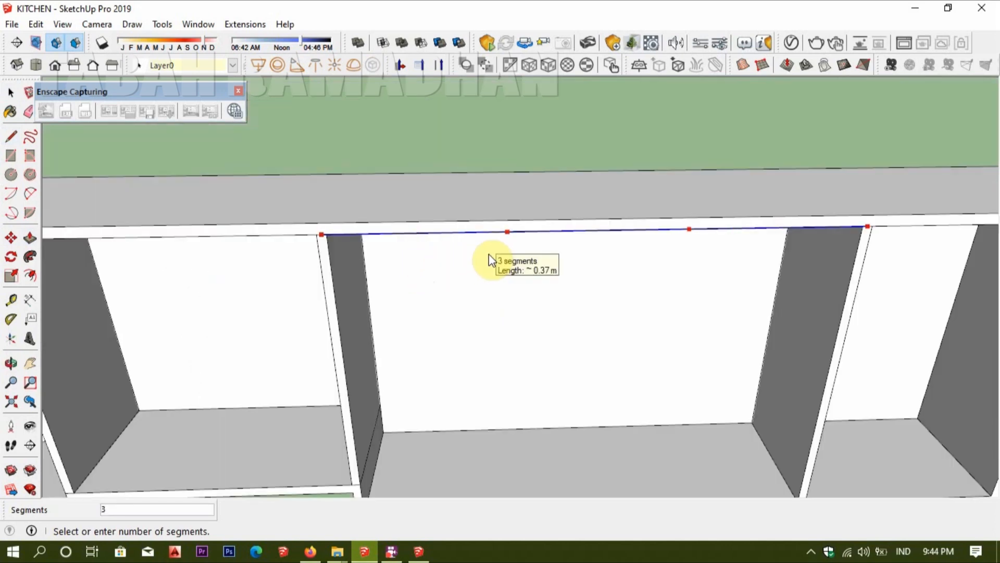
pyautogui.scroll(-2, 489, 254)
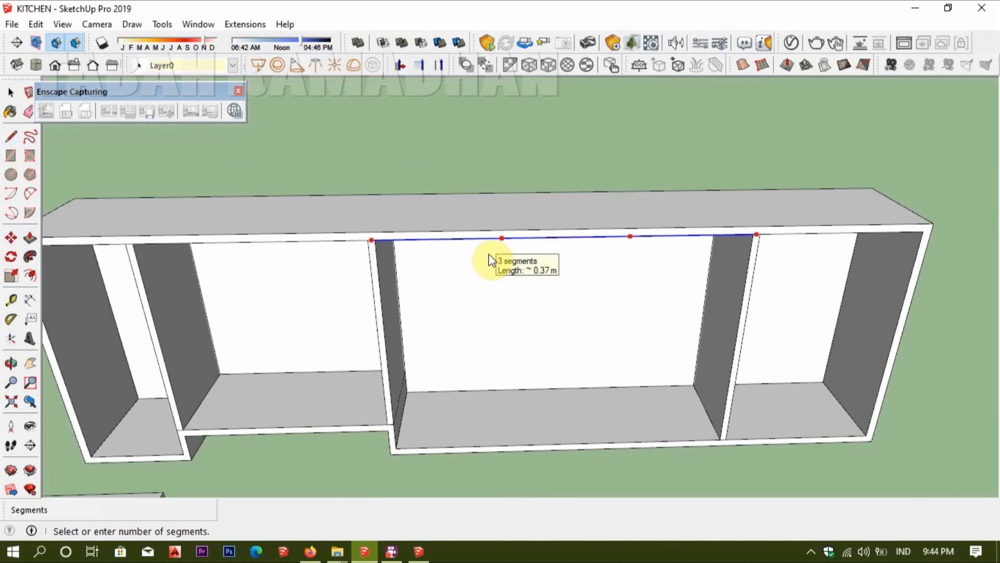
pyautogui.click(489, 254)
# - Draw a rectangle over the first third of the wide compartment's opening and extrude it 0.02 m as a door
pyautogui.press('e')
pyautogui.press('r')
pyautogui.click(501, 238)
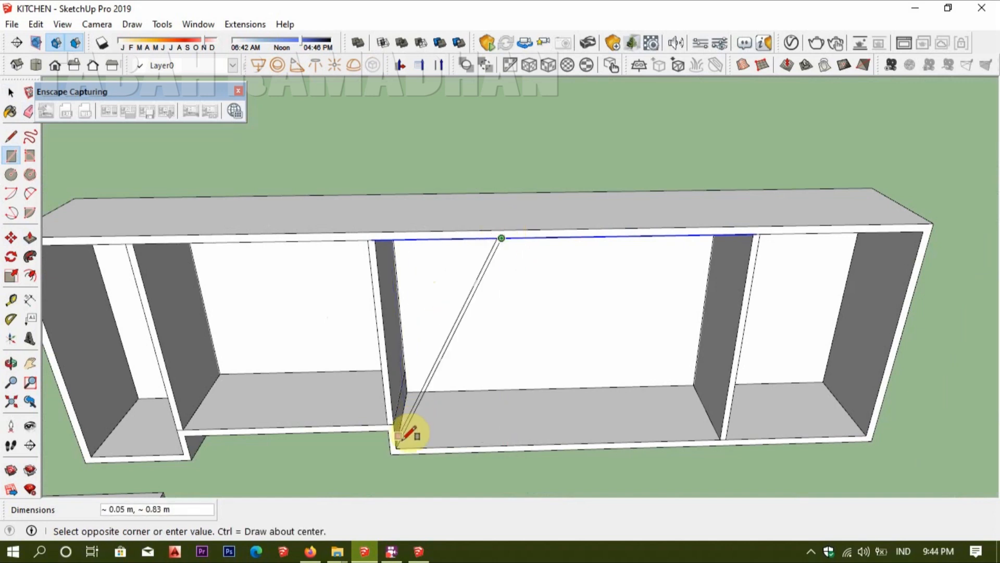
pyautogui.click(401, 440)
pyautogui.press('p')
pyautogui.moveTo(514, 323); pyautogui.dragTo(458, 297, button='middle')
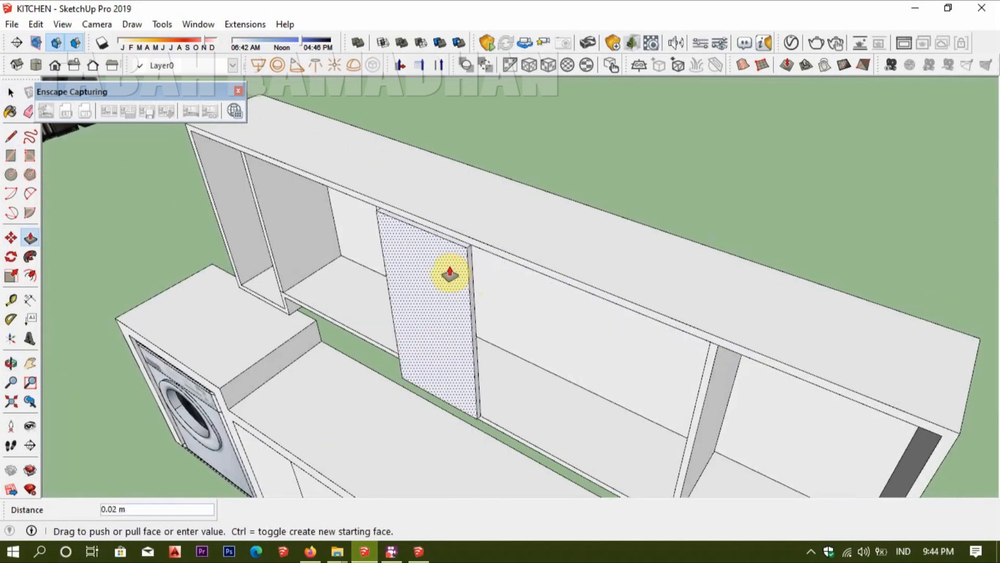
pyautogui.click(449, 266)
# - Delete the divided guide line and group the door panel
pyautogui.press('space')
pyautogui.press('Delete')
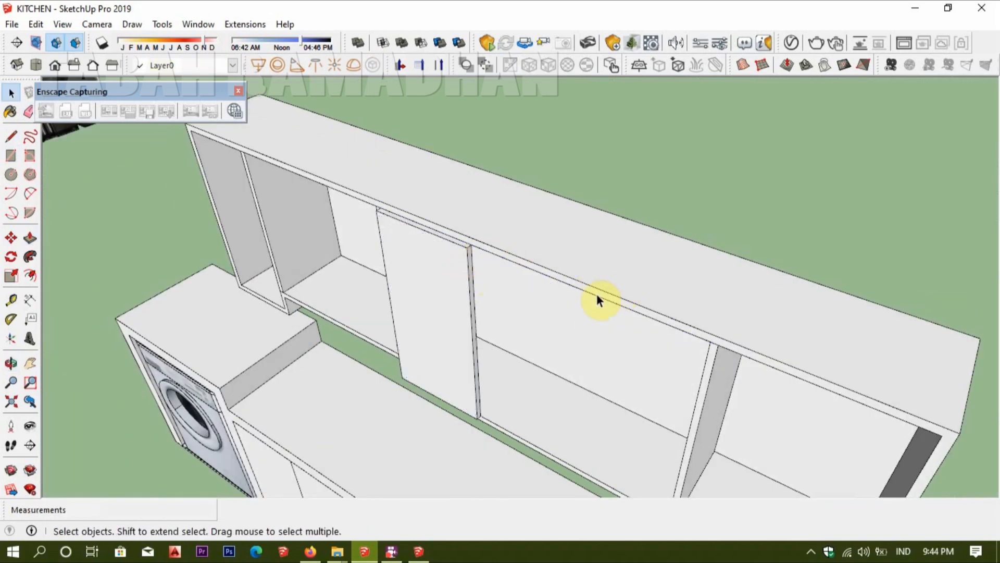
pyautogui.tripleClick(434, 291)
pyautogui.hotkey('ctrl', 'g')
# - Copy the door panel side by side across the remaining two thirds of the wide compartment
pyautogui.press('m')
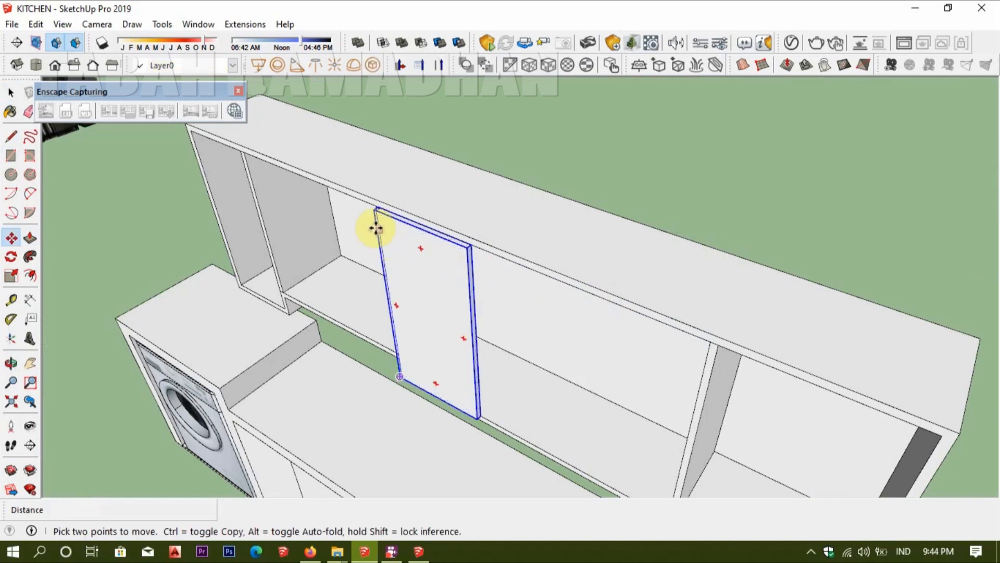
pyautogui.click(375, 216)
pyautogui.press('ctrl')
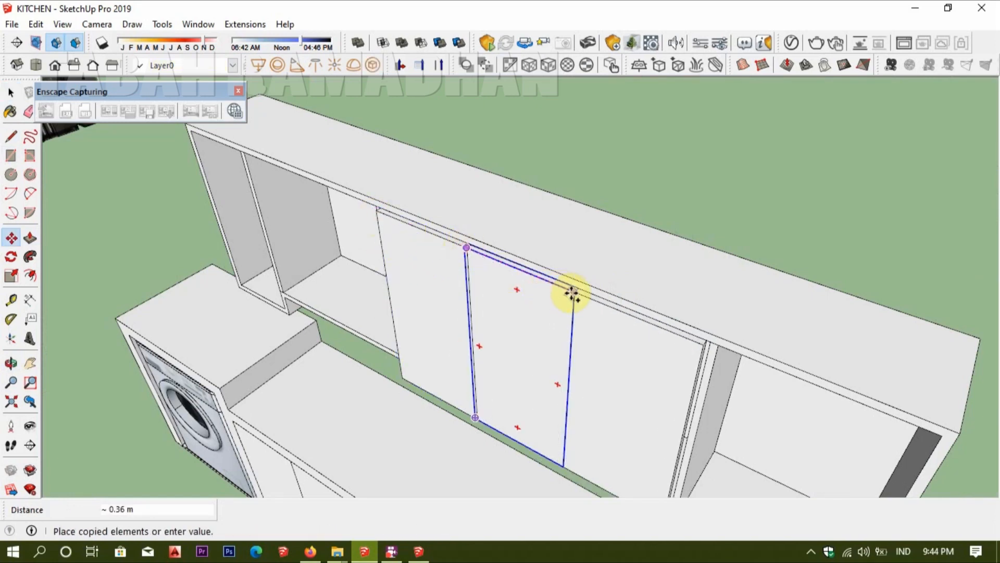
pyautogui.click(571, 294)
# - Shift the third door about 0.01 m to line up with the second door's edge
pyautogui.scroll(5, 570, 295)
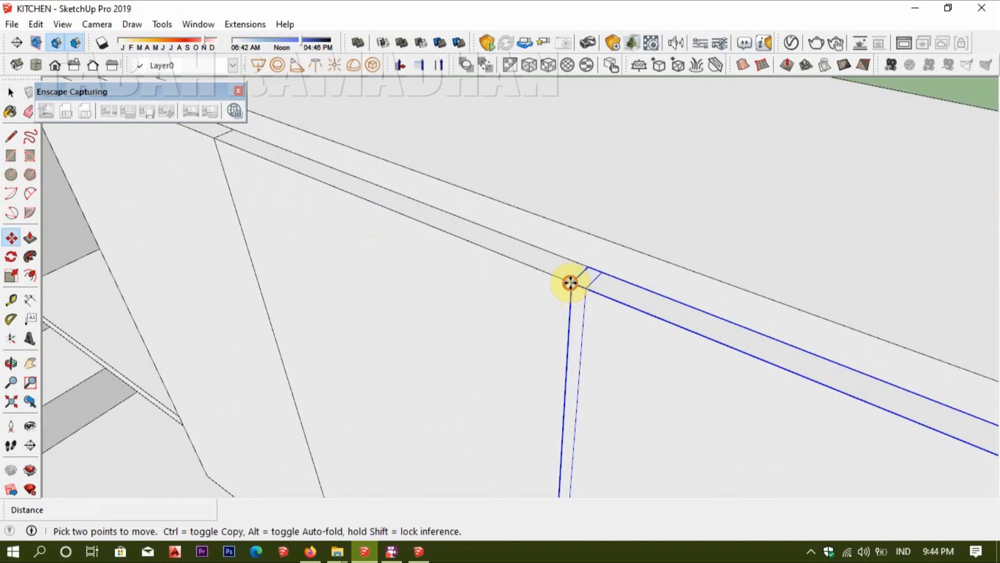
pyautogui.click(573, 280)
pyautogui.click(604, 301)
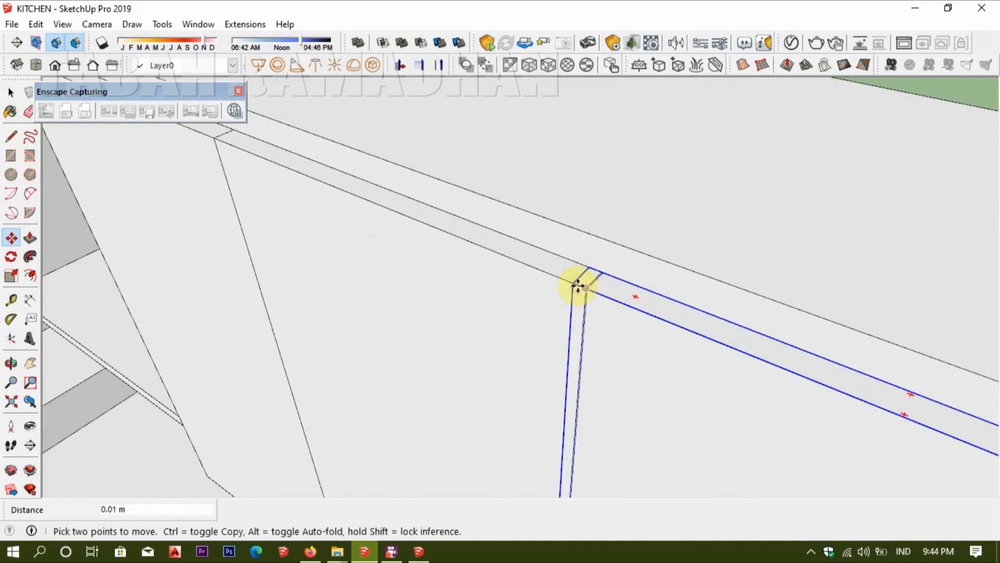
pyautogui.scroll(4, 562, 289)
pyautogui.click(577, 337)
pyautogui.scroll(-1, 603, 343)
# - Move the third door 0.02 m back so its front is flush with the second door
pyautogui.press('space')
pyautogui.tripleClick(617, 343)
pyautogui.click(602, 301)
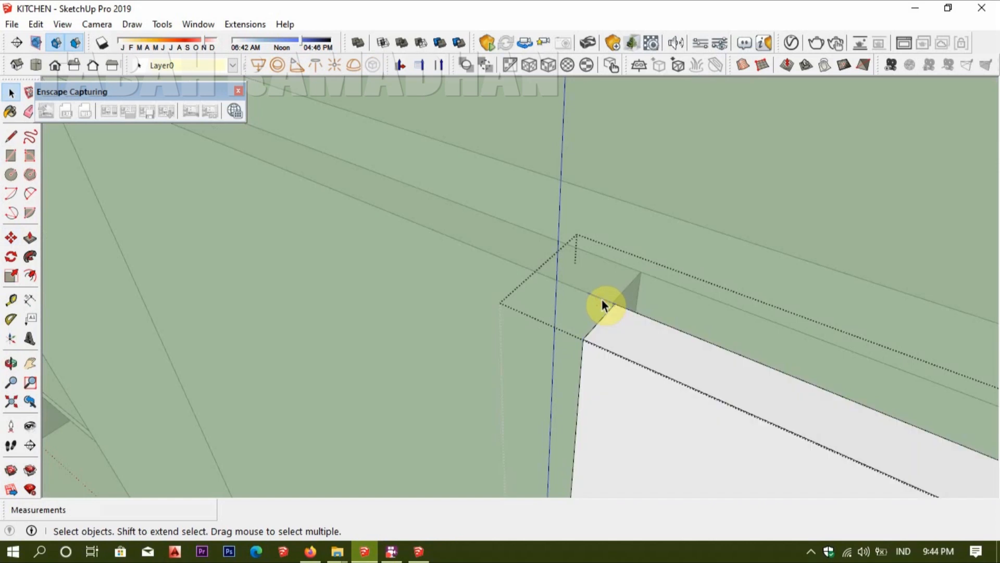
pyautogui.click(601, 299)
pyautogui.click(602, 339)
pyautogui.press('m')
pyautogui.click(583, 339)
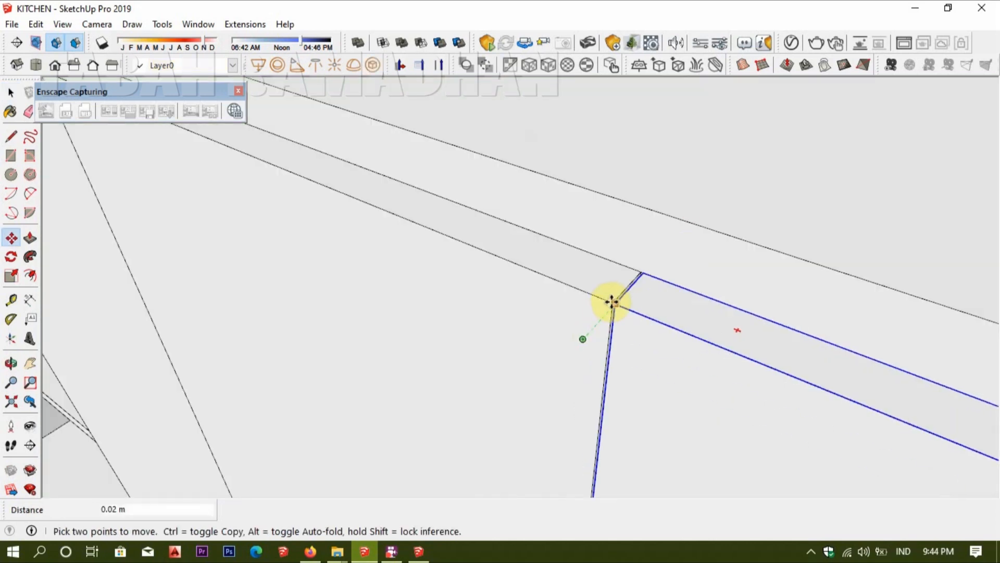
pyautogui.scroll(1, 607, 301)
pyautogui.click(611, 303)
# - Push/pull the third door's outer side face to the middle of the adjoining divider
pyautogui.press('space')
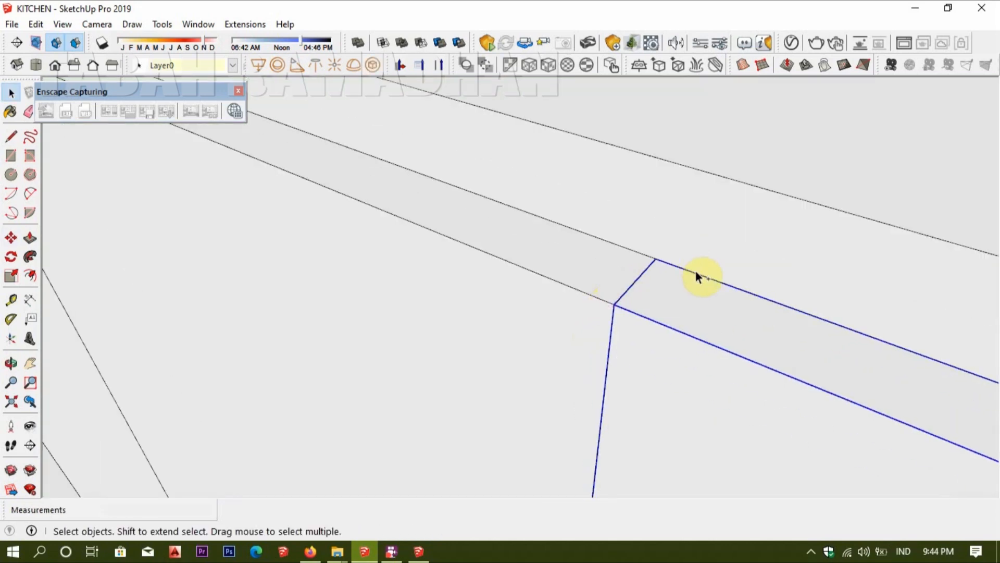
pyautogui.click(696, 271)
pyautogui.scroll(-5, 680, 332)
pyautogui.keyDown('shift'); pyautogui.moveTo(682, 340); pyautogui.dragTo(603, 216, button='middle'); pyautogui.keyUp('shift')
pyautogui.scroll(-4, 605, 218)
pyautogui.moveTo(672, 276); pyautogui.dragTo(565, 280, button='middle')
pyautogui.doubleClick(590, 221)
pyautogui.press('p')
pyautogui.scroll(1, 569, 277)
pyautogui.scroll(2, 569, 277)
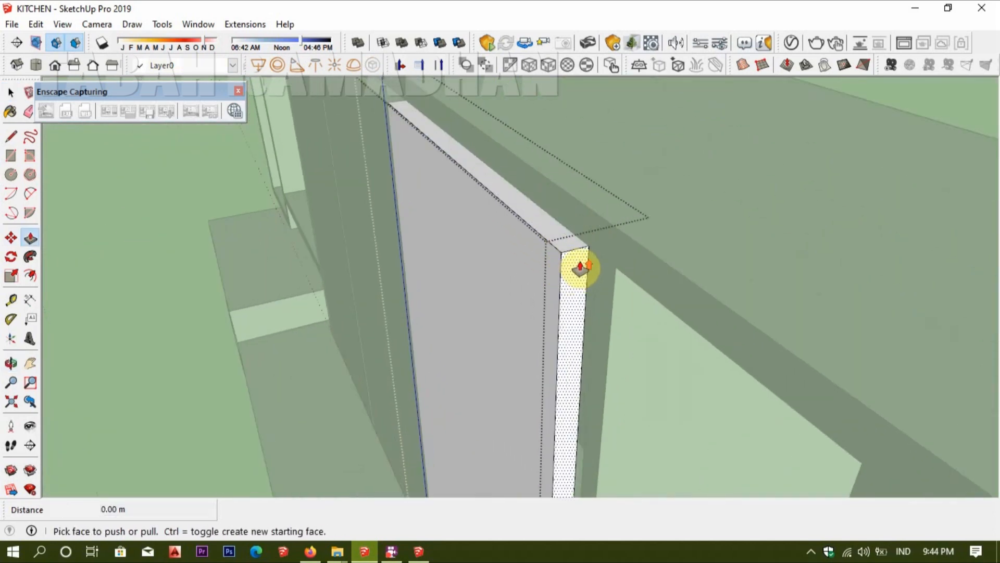
pyautogui.scroll(1, 581, 269)
pyautogui.click(582, 253)
pyautogui.click(624, 254)
pyautogui.press('space')
# - Draw a rectangle about 0.33 by 0.65 m over half of the raised compartment's opening, up to the narrow compartment's divider
pyautogui.scroll(-2, 532, 266)
pyautogui.moveTo(511, 288); pyautogui.dragTo(753, 224, button='middle')
pyautogui.scroll(-5, 686, 246)
pyautogui.moveTo(435, 267); pyautogui.dragTo(599, 224, button='middle')
pyautogui.keyDown('shift'); pyautogui.moveTo(386, 273); pyautogui.dragTo(535, 263, button='middle'); pyautogui.keyUp('shift')
pyautogui.scroll(5, 480, 328)
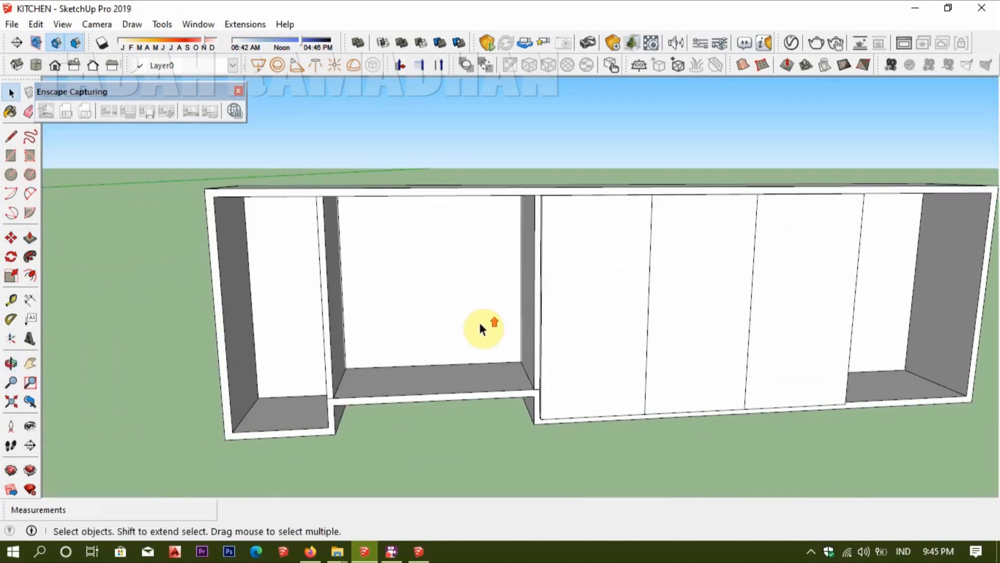
pyautogui.press('r')
pyautogui.scroll(1, 245, 139)
pyautogui.scroll(3, 283, 172)
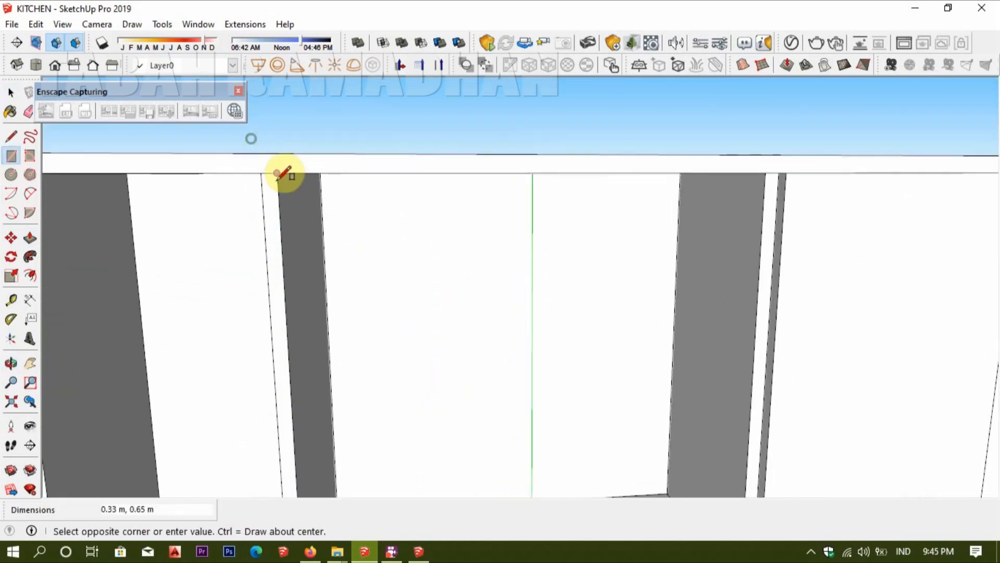
pyautogui.click(277, 163)
# - Extrude the raised compartment's rectangle to the previous door thickness and group it as a door
pyautogui.scroll(-2, 545, 203)
pyautogui.moveTo(537, 210); pyautogui.dragTo(521, 304, button='middle')
pyautogui.press('p')
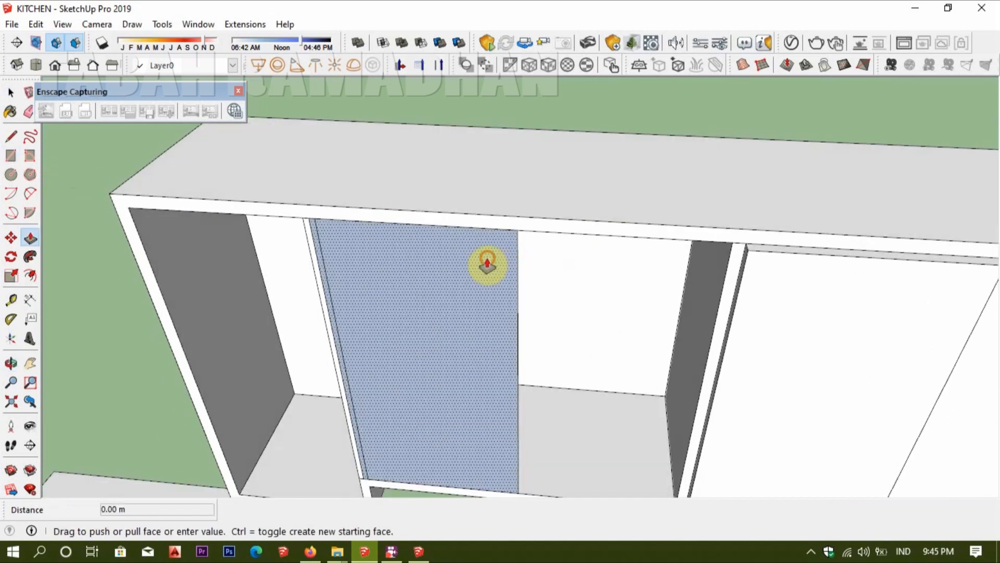
pyautogui.doubleClick(487, 266)
pyautogui.press('space')
pyautogui.tripleClick(486, 265)
# - Copy the raised compartment's door onto the other half of its opening
pyautogui.press('m')
pyautogui.scroll(2, 303, 226)
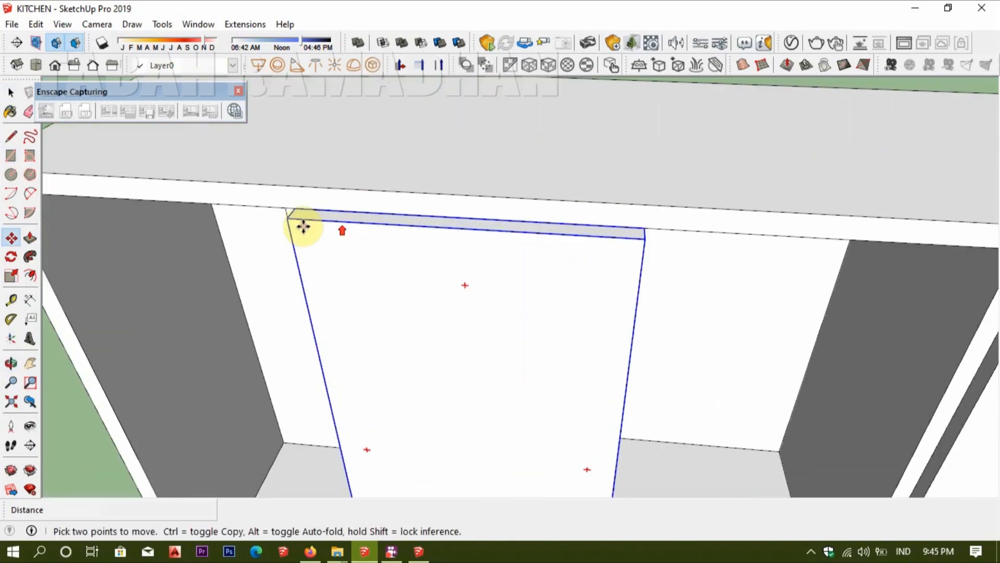
pyautogui.click(646, 240)
pyautogui.scroll(-2, 664, 246)
pyautogui.keyDown('shift'); pyautogui.moveTo(721, 276); pyautogui.dragTo(458, 252, button='middle'); pyautogui.keyUp('shift')
pyautogui.press('space')
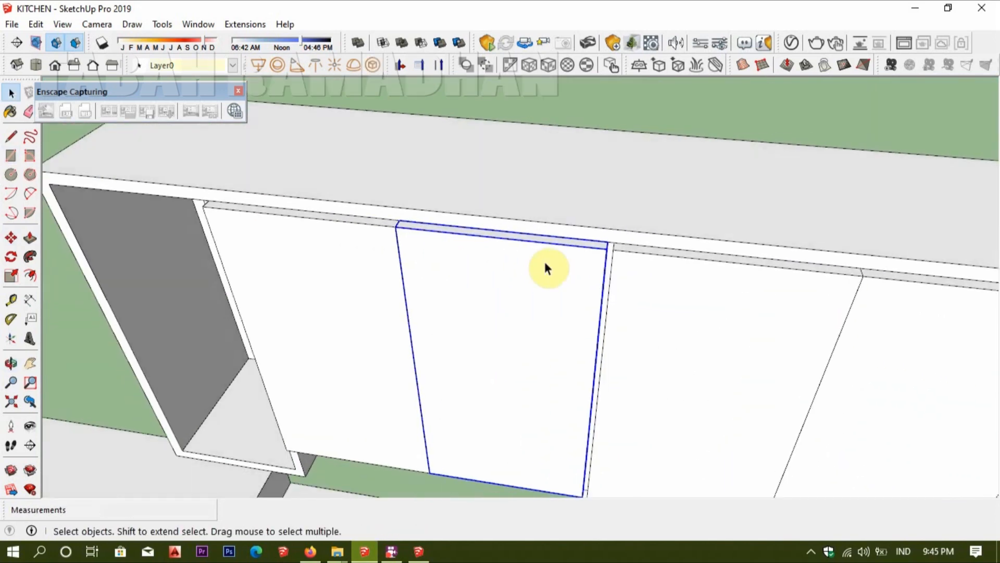
# - Extend the copied door's outer side face 0.01 m to meet the first door of the wide compartment
pyautogui.doubleClick(545, 260)
pyautogui.moveTo(698, 290); pyautogui.dragTo(513, 256, button='middle')
pyautogui.press('p')
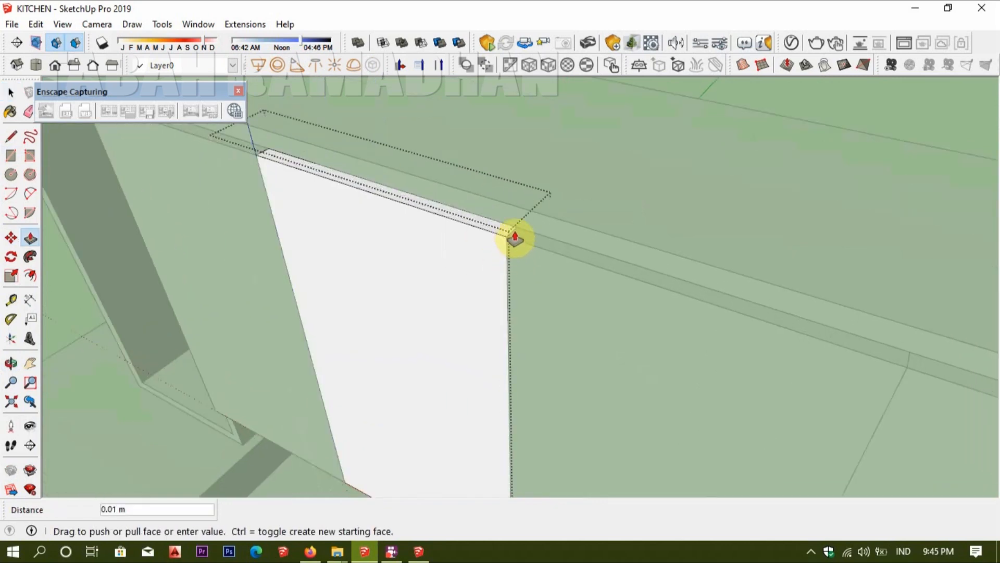
# - Draw a rectangle about 0.33 by 0.75 m over the narrow end compartment, from its divider to the cabinet's outer edge
pyautogui.moveTo(605, 165); pyautogui.dragTo(736, 179, button='middle')
pyautogui.press('r')
pyautogui.scroll(3, 632, 151)
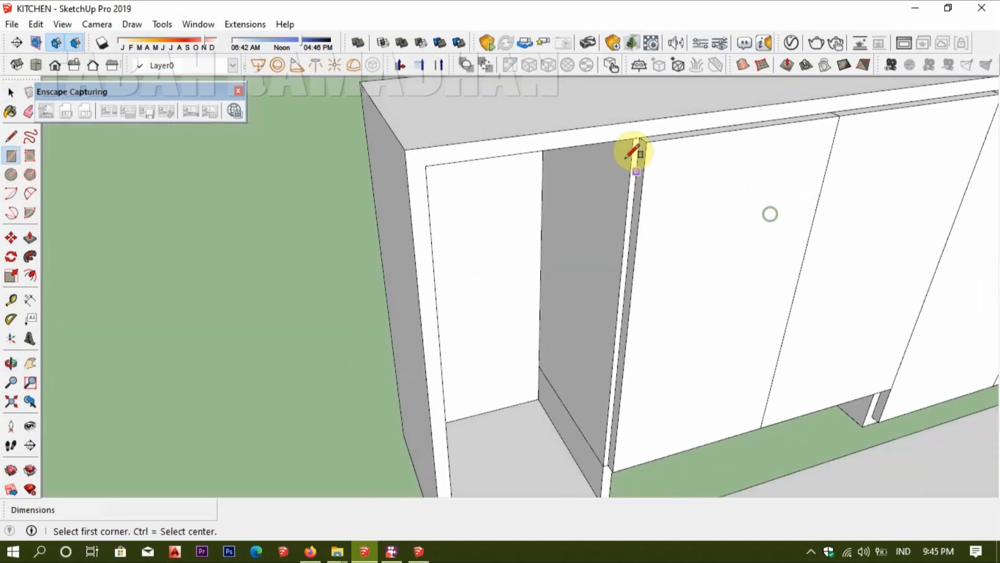
pyautogui.click(647, 131)
pyautogui.scroll(-5, 677, 183)
pyautogui.scroll(2, 527, 372)
pyautogui.scroll(5, 465, 432)
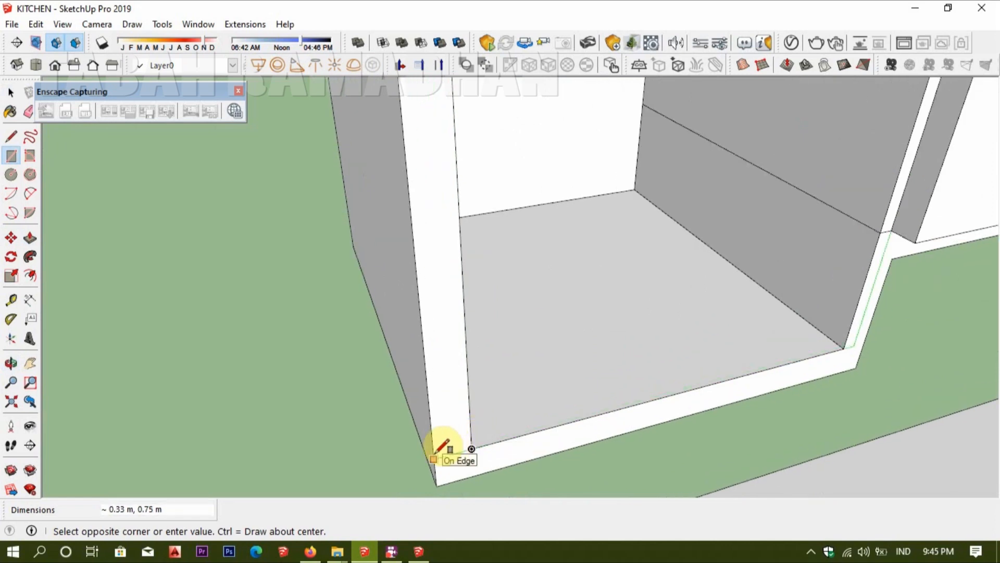
pyautogui.click(436, 453)
# - Extrude the narrow compartment's rectangle flush with the neighbouring doors and group it as a door
pyautogui.scroll(-3, 540, 376)
pyautogui.moveTo(540, 375); pyautogui.dragTo(471, 371, button='middle')
pyautogui.scroll(3, 470, 359)
pyautogui.press('p')
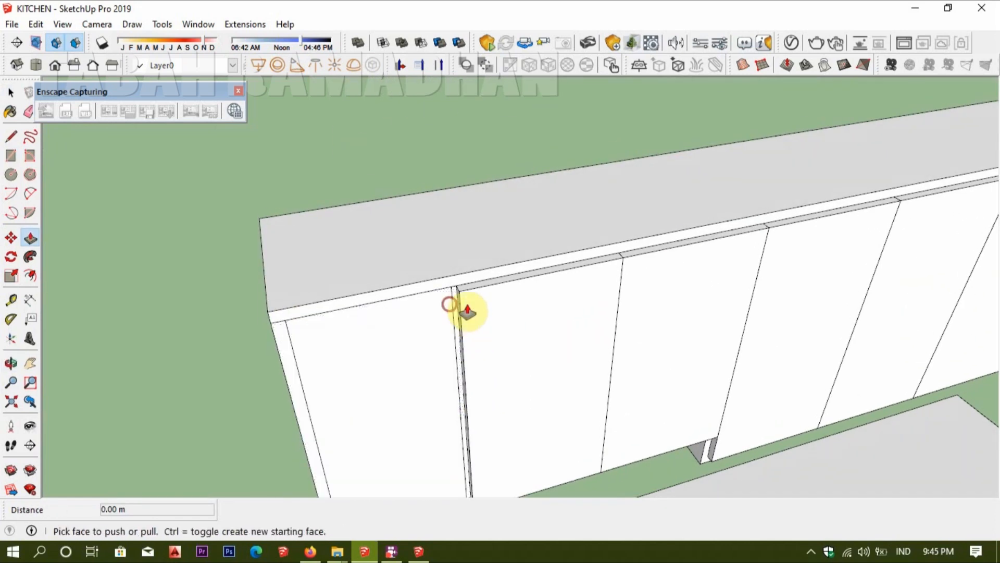
pyautogui.press('space')
pyautogui.tripleClick(442, 304)
pyautogui.hotkey('ctrl', 'g')
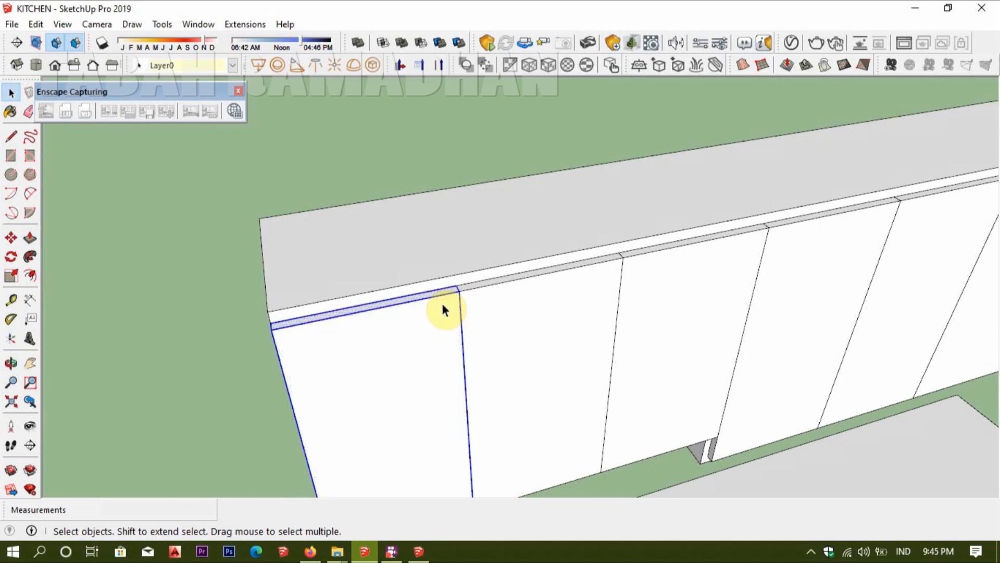
pyautogui.click(442, 303)
# - Draw a rectangle across the upper part of the open compartment at the cabinet's opposite end
pyautogui.scroll(-4, 462, 303)
pyautogui.moveTo(756, 284); pyautogui.dragTo(345, 154, button='middle')
pyautogui.scroll(2, 692, 281)
pyautogui.moveTo(703, 283); pyautogui.dragTo(463, 262, button='middle')
pyautogui.scroll(4, 515, 323)
pyautogui.press('r')
pyautogui.keyDown('shift'); pyautogui.moveTo(487, 152); pyautogui.dragTo(463, 238, button='middle'); pyautogui.keyUp('shift')
pyautogui.click(471, 179)
pyautogui.scroll(-3, 585, 250)
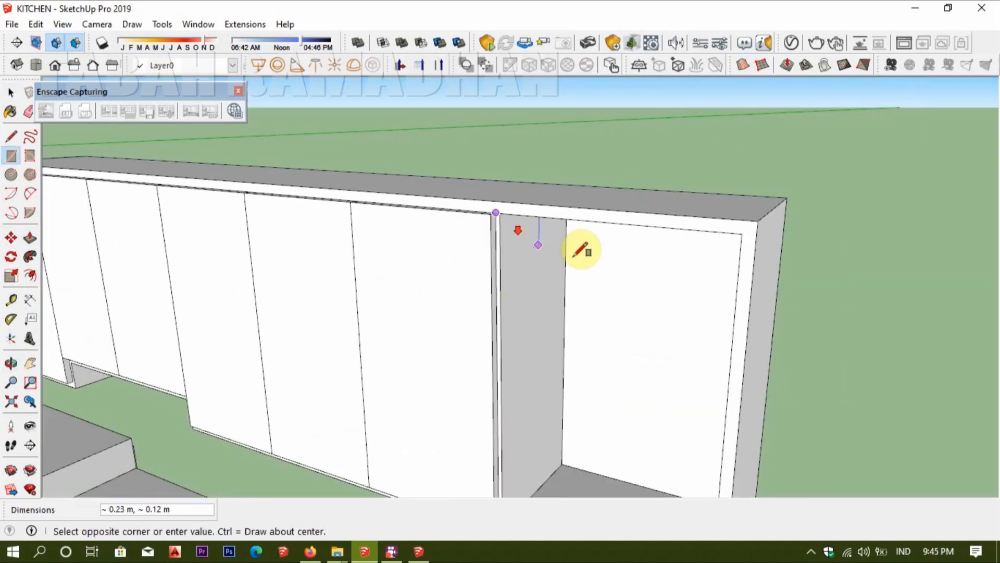
pyautogui.click(687, 397)
# - Extrude the upper rectangle of the end compartment flush with the neighbouring doors and group it as a panel
pyautogui.moveTo(660, 290); pyautogui.dragTo(520, 347, button='middle')
pyautogui.press('p')
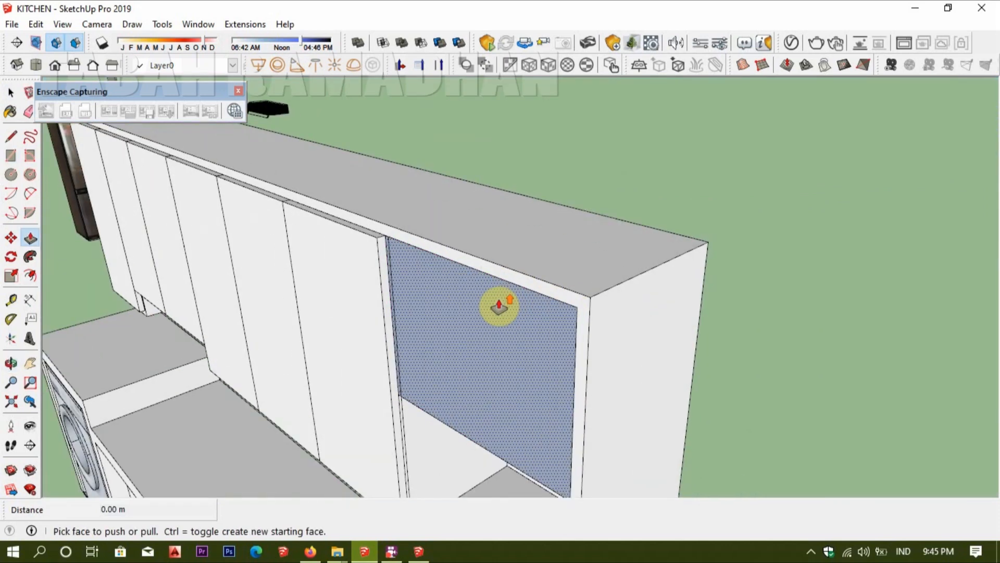
pyautogui.scroll(1, 498, 306)
pyautogui.doubleClick(491, 307)
pyautogui.press('space')
pyautogui.tripleClick(543, 308)
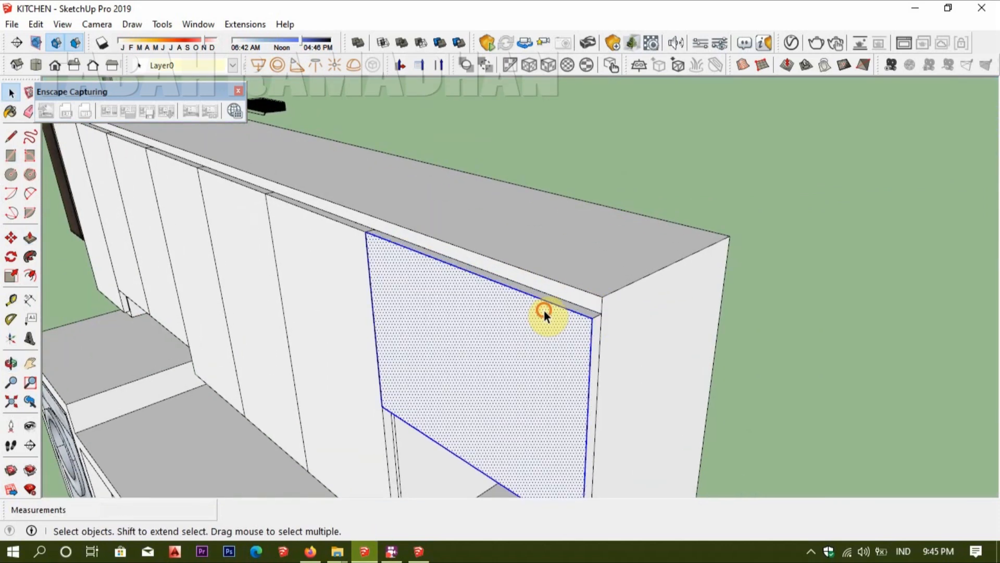
pyautogui.hotkey('ctrl', 'g')
# - Copy the upper panel about 0.41 m straight down to cover the lower part of the end compartment
pyautogui.press('m')
pyautogui.click(594, 316)
pyautogui.press('ctrl')
pyautogui.scroll(-1, 593, 358)
pyautogui.keyDown('shift'); pyautogui.moveTo(593, 358); pyautogui.dragTo(581, 230, button='middle'); pyautogui.keyUp('shift')
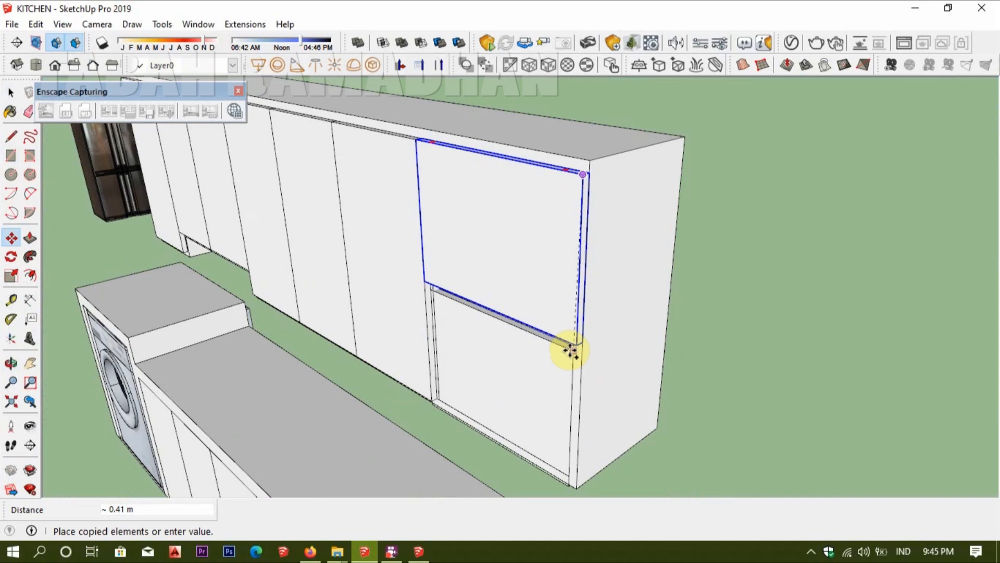
pyautogui.click(574, 344)
pyautogui.moveTo(575, 344); pyautogui.dragTo(746, 268, button='middle')
pyautogui.press('space')
pyautogui.click(746, 268)
# - Offset the outline of the lower panel's front face inward to form a frame border
pyautogui.scroll(-3, 670, 270)
pyautogui.keyDown('shift'); pyautogui.moveTo(346, 240); pyautogui.dragTo(568, 276, button='middle'); pyautogui.keyUp('shift')
pyautogui.keyDown('shift'); pyautogui.moveTo(568, 276); pyautogui.dragTo(364, 237, button='middle'); pyautogui.keyUp('shift')
pyautogui.scroll(3, 587, 270)
pyautogui.doubleClick(620, 272)
pyautogui.click(621, 271)
pyautogui.scroll(3, 620, 272)
pyautogui.keyDown('shift'); pyautogui.moveTo(621, 272); pyautogui.dragTo(508, 269, button='middle'); pyautogui.keyUp('shift')
pyautogui.press('f')
pyautogui.click(499, 243)
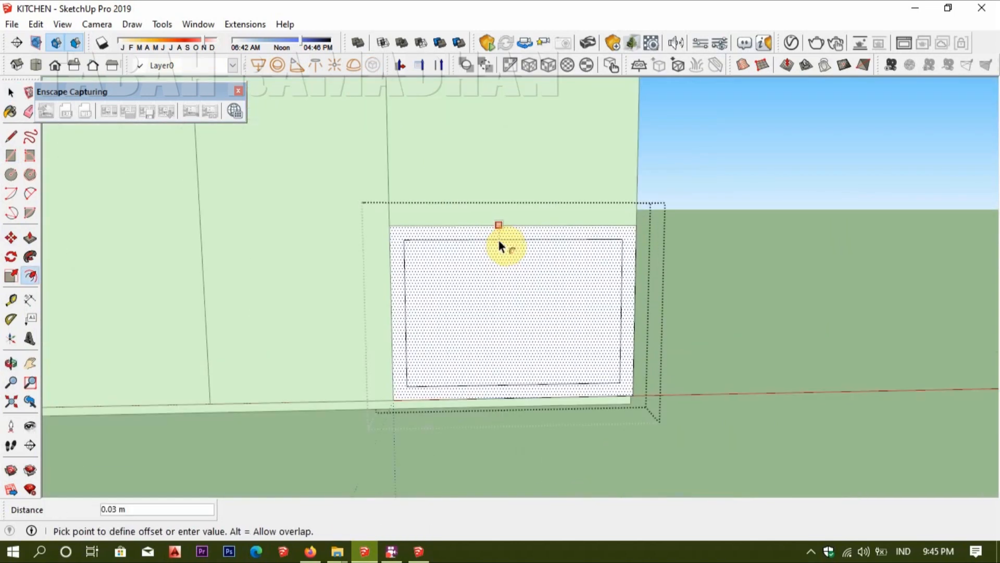
pyautogui.click(499, 249)
pyautogui.press('space')
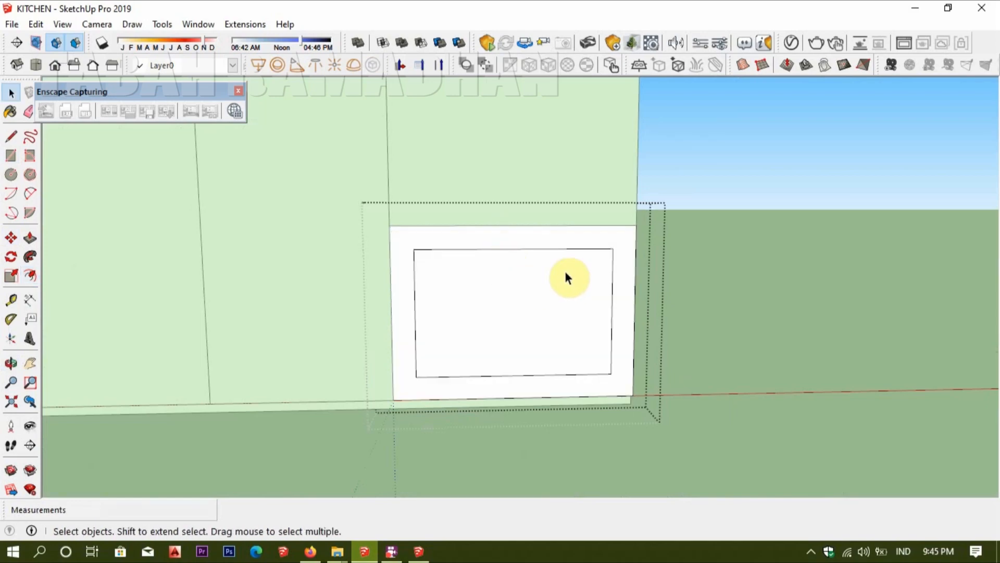
# - Push the lower panel's inner face through its thickness to open the frame
pyautogui.moveTo(564, 271); pyautogui.dragTo(472, 330, button='middle')
pyautogui.press('p')
pyautogui.click(472, 329)
pyautogui.click(462, 319)
pyautogui.press('space')
pyautogui.click(721, 250)
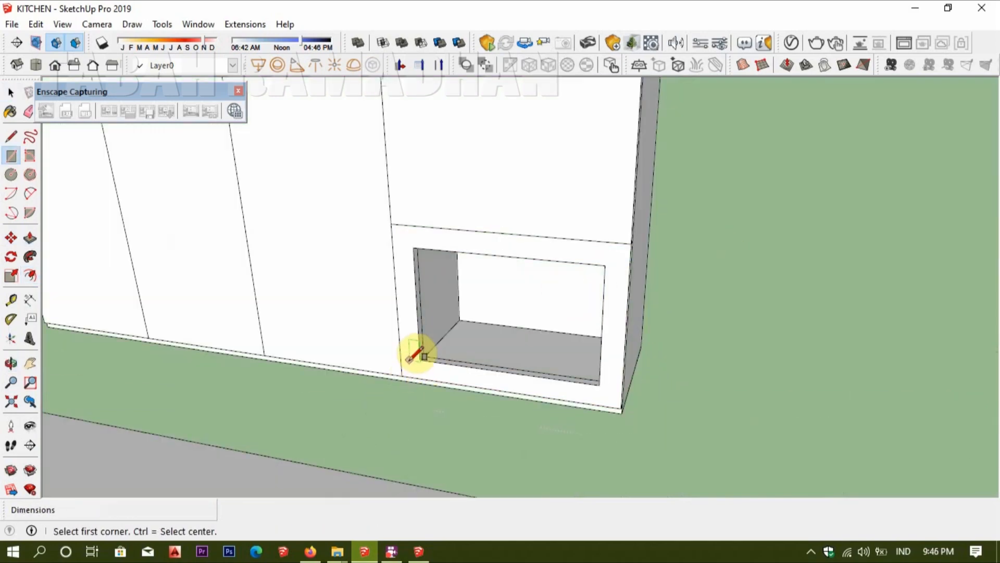
# - Draw a rectangle over the frame opening and extrude it into a thin pane
pyautogui.click(616, 262)
pyautogui.press('p')
pyautogui.scroll(5, 413, 375)
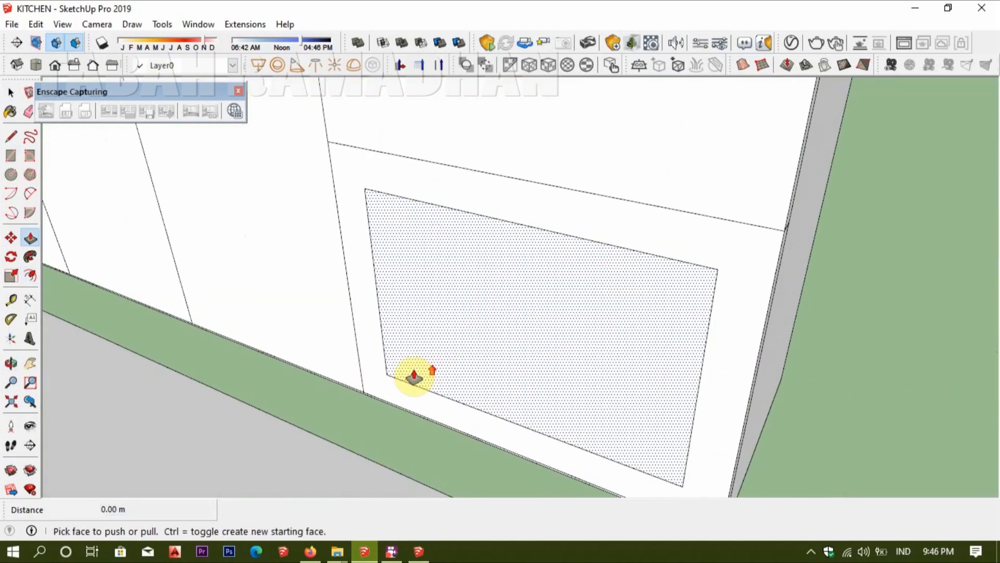
pyautogui.click(397, 370)
pyautogui.click(405, 362)
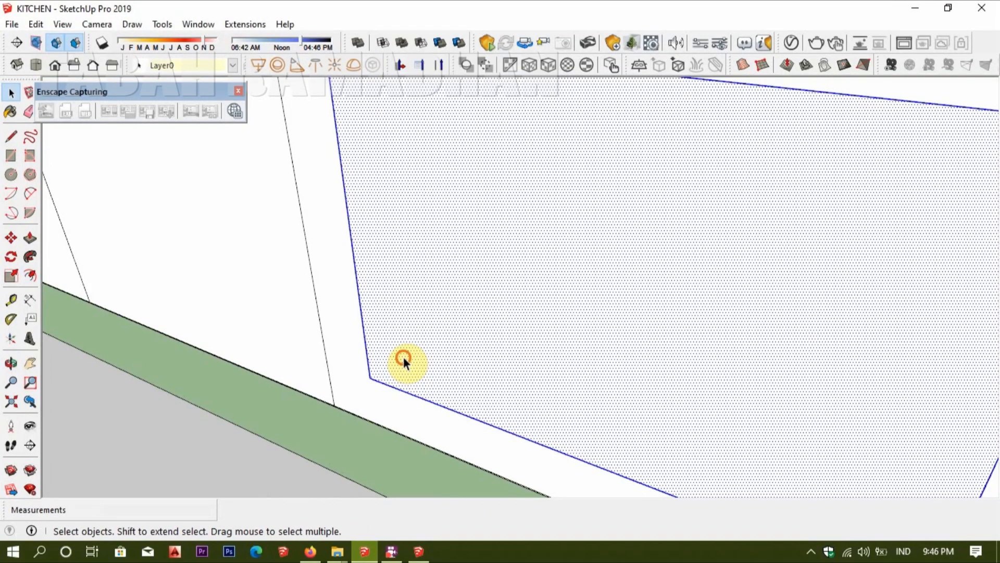
# - Apply Translucent Glass Gray from the Glass and Mirrors materials to the pane and group it
pyautogui.press('b')
pyautogui.click(877, 342)
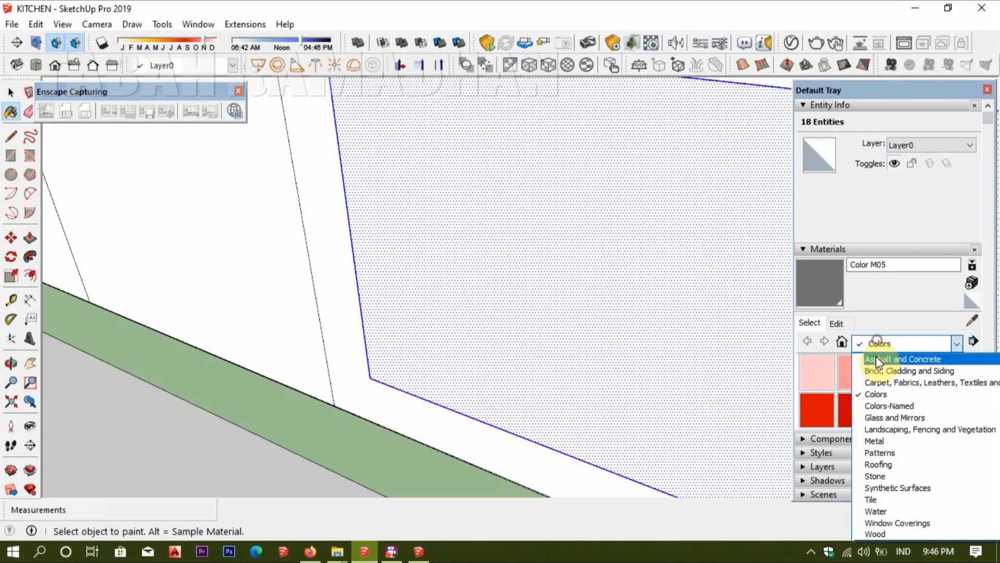
pyautogui.click(888, 418)
pyautogui.click(920, 401)
pyautogui.click(654, 293)
pyautogui.hotkey('ctrl', 'g')
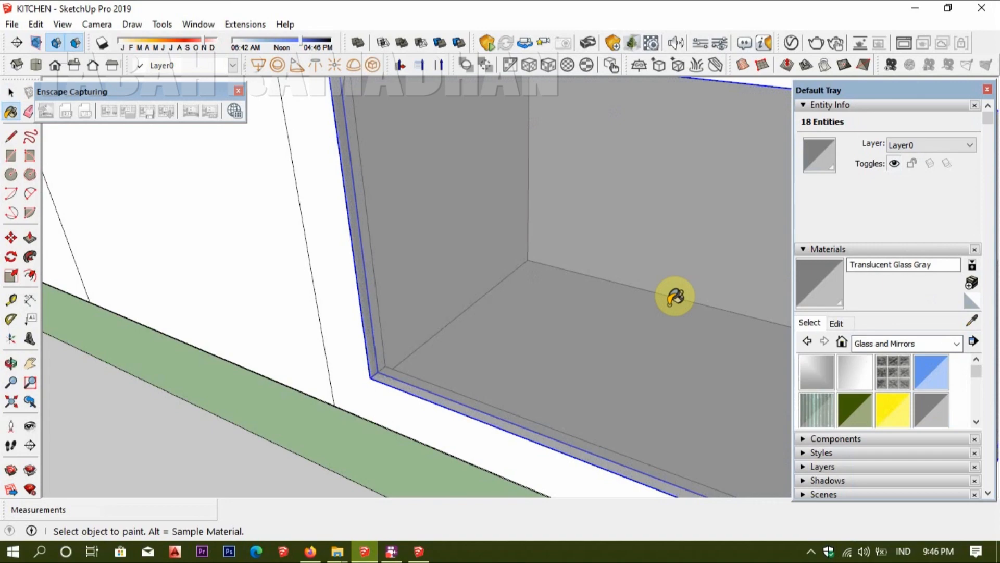
# - Move the glass pane back from the front so it sits inside the frame opening
pyautogui.press('m')
pyautogui.scroll(2, 366, 373)
pyautogui.click(373, 382)
pyautogui.click(384, 369)
pyautogui.press('space')
pyautogui.scroll(-3, 427, 356)
pyautogui.click(431, 349)
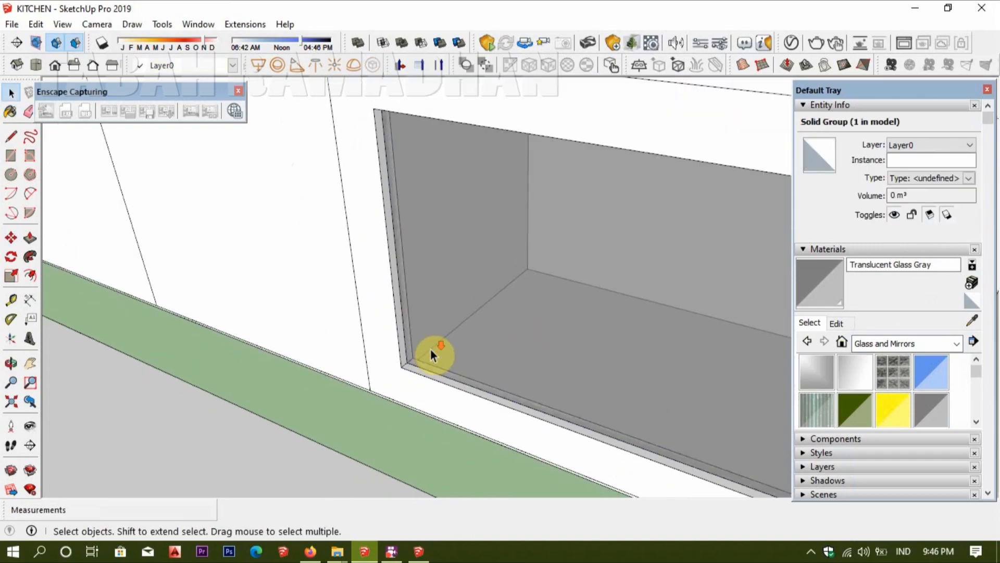
# - Hide the narrow end door and the upper panel at the wall cabinet's opposite end
pyautogui.scroll(-6, 418, 340)
pyautogui.moveTo(334, 318); pyautogui.dragTo(454, 223, button='middle')
pyautogui.scroll(3, 427, 159)
pyautogui.click(426, 157)
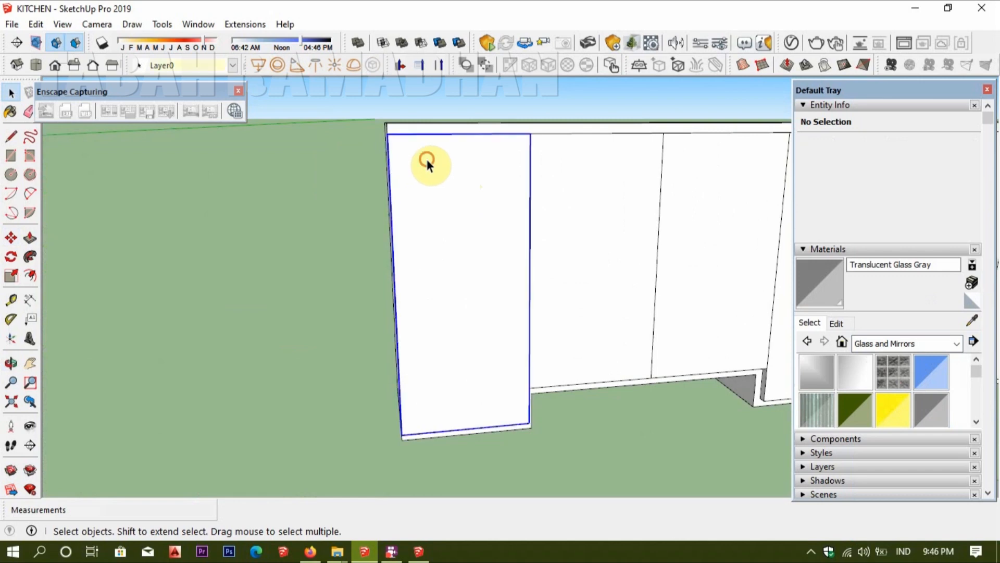
pyautogui.scroll(-4, 426, 157)
pyautogui.keyDown('shift'); pyautogui.moveTo(650, 223); pyautogui.dragTo(538, 235, button='middle'); pyautogui.keyUp('shift')
pyautogui.keyDown('ctrl'); pyautogui.click(672, 194); pyautogui.keyUp('ctrl')
pyautogui.rightClick(672, 191)
pyautogui.click(702, 232)
# - Draw short lines on the cabinet body's front face separating its top edge from the side panels
pyautogui.moveTo(702, 232); pyautogui.dragTo(315, 212, button='middle')
pyautogui.scroll(5, 314, 212)
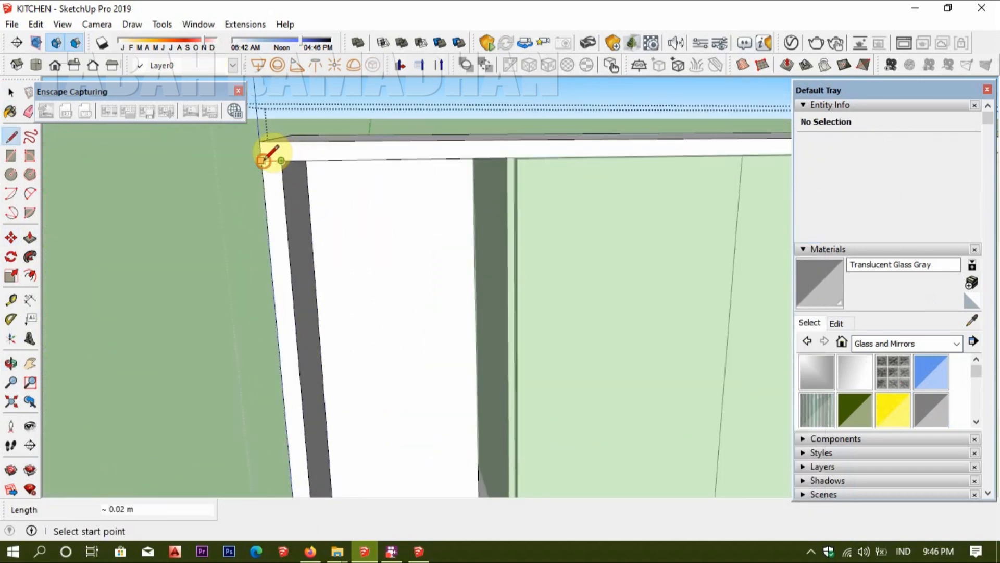
pyautogui.scroll(-4, 362, 190)
pyautogui.keyDown('shift'); pyautogui.moveTo(600, 233); pyautogui.dragTo(520, 235, button='middle'); pyautogui.keyUp('shift')
pyautogui.scroll(8, 520, 235)
pyautogui.moveTo(370, 176)
pyautogui.keyDown('shift'); pyautogui.mouseDown(button='middle')
pyautogui.moveTo(459, 228)
pyautogui.moveTo(440, 297)
pyautogui.moveTo(434, 189)
pyautogui.moveTo(352, 204)
pyautogui.mouseUp(button='middle'); pyautogui.keyUp('shift')
# - Extrude the cabinet body's top front strip 0.03 m forward over the doors and erase the leftover edges
pyautogui.click(434, 190)
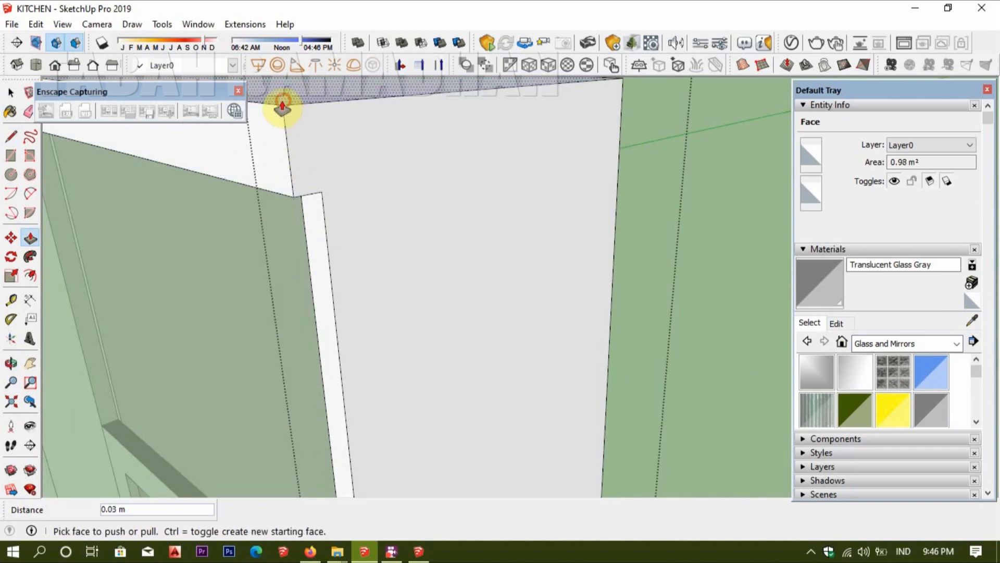
pyautogui.moveTo(282, 108)
pyautogui.mouseDown(button='middle')
pyautogui.moveTo(357, 196)
pyautogui.moveTo(344, 160)
pyautogui.mouseUp(button='middle')
pyautogui.press('e')
pyautogui.press('p')
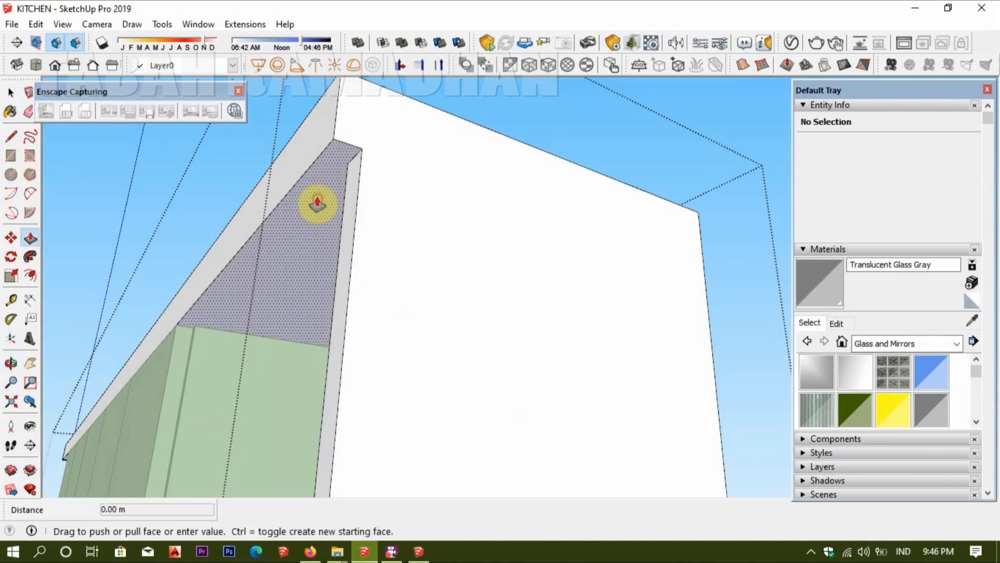
pyautogui.moveTo(317, 199); pyautogui.dragTo(264, 408, button='middle')
pyautogui.scroll(4, 212, 402)
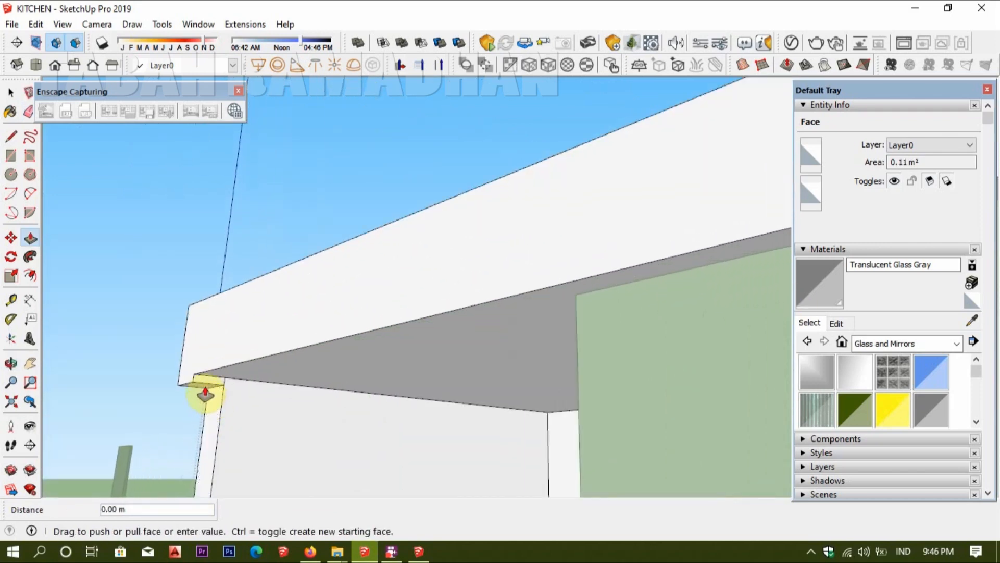
pyautogui.press('e')
pyautogui.scroll(2, 209, 378)
# - Unhide the hidden wall cabinet doors and close the Default Tray
pyautogui.click(37, 23)
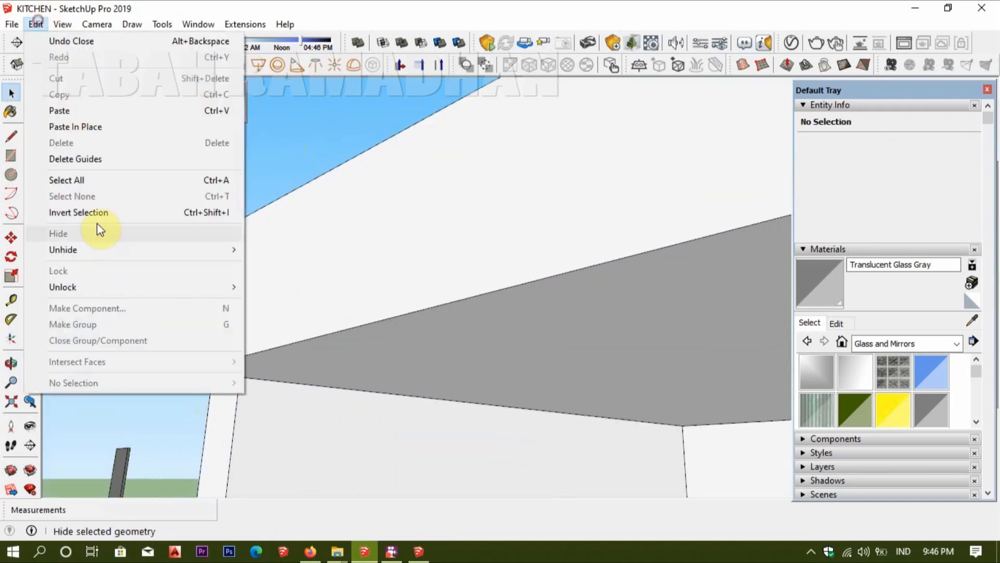
pyautogui.click(279, 266)
pyautogui.moveTo(437, 281); pyautogui.dragTo(513, 367, button='middle')
pyautogui.scroll(-6, 523, 384)
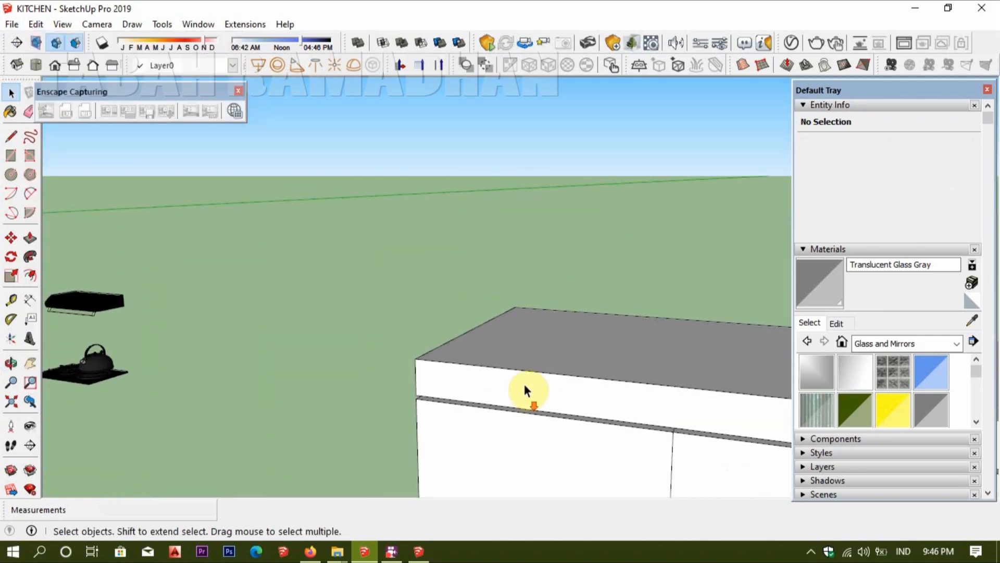
pyautogui.keyDown('shift'); pyautogui.moveTo(582, 396); pyautogui.dragTo(353, 239, button='middle'); pyautogui.keyUp('shift')
pyautogui.scroll(-3, 353, 242)
pyautogui.click(987, 89)
pyautogui.moveTo(568, 245); pyautogui.dragTo(616, 282, button='middle')
pyautogui.scroll(-2, 616, 282)
pyautogui.scroll(-4, 616, 281)
# - Push in the inner side face of the narrow end door to leave a thin gap beside the next door
pyautogui.moveTo(524, 259); pyautogui.dragTo(467, 251, button='middle')
pyautogui.scroll(4, 462, 224)
pyautogui.doubleClick(462, 222)
pyautogui.moveTo(596, 224); pyautogui.dragTo(519, 251, button='middle')
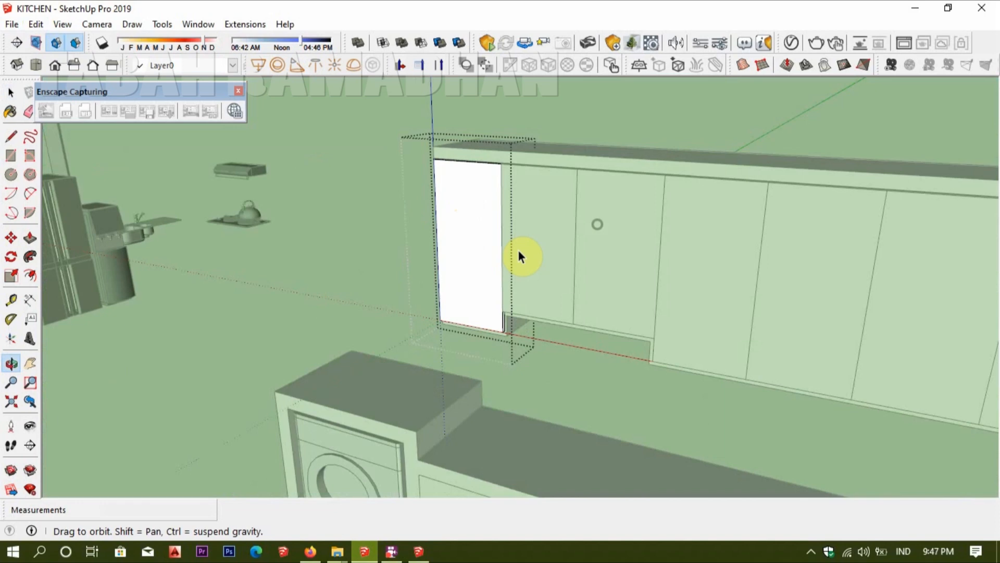
pyautogui.scroll(3, 490, 239)
pyautogui.press('p')
pyautogui.click(505, 230)
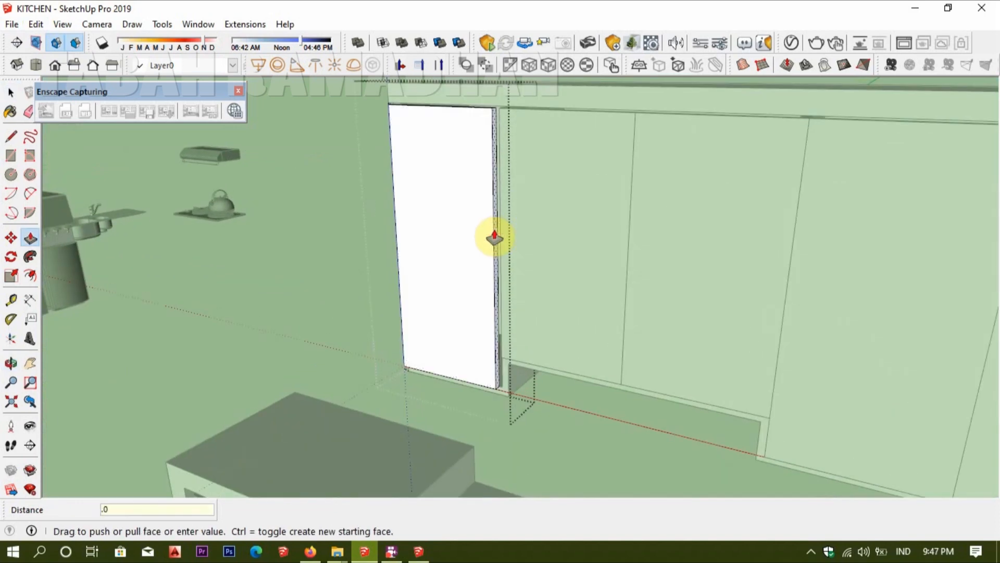
pyautogui.press('Return')
pyautogui.moveTo(542, 205); pyautogui.dragTo(522, 272, button='middle')
# - Push in the side face of the first short door to leave a thin gap
pyautogui.press('space')
pyautogui.click(446, 229)
pyautogui.doubleClick(446, 230)
pyautogui.scroll(3, 451, 297)
pyautogui.press('p')
pyautogui.moveTo(654, 257); pyautogui.dragTo(458, 263, button='middle')
pyautogui.click(482, 213)
pyautogui.click(488, 210)
# - Trim the side faces of the second short door by the same small amount
pyautogui.press('space')
pyautogui.doubleClick(513, 209)
pyautogui.press('p')
pyautogui.moveTo(513, 210); pyautogui.dragTo(592, 215, button='middle')
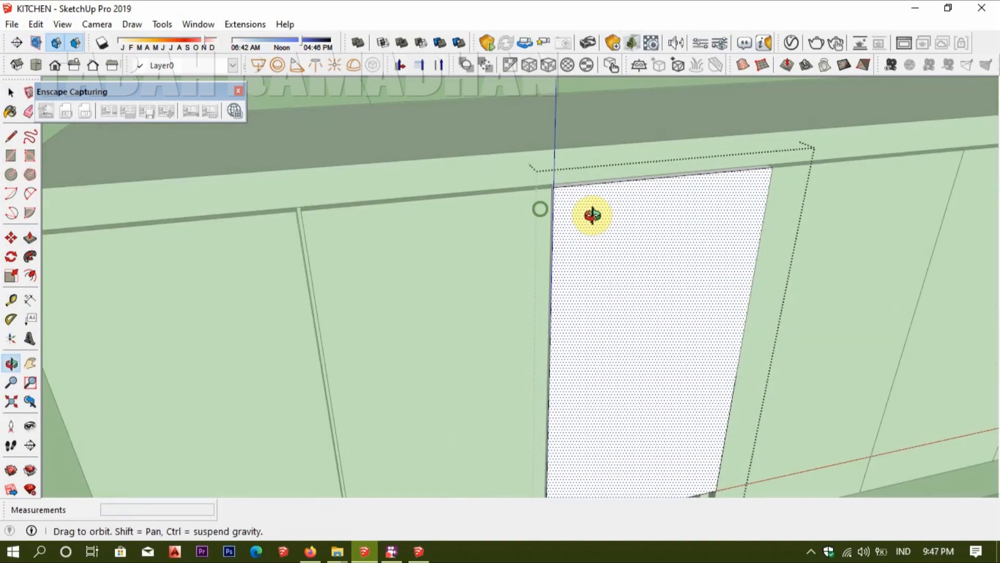
pyautogui.moveTo(721, 257); pyautogui.dragTo(561, 259, button='middle')
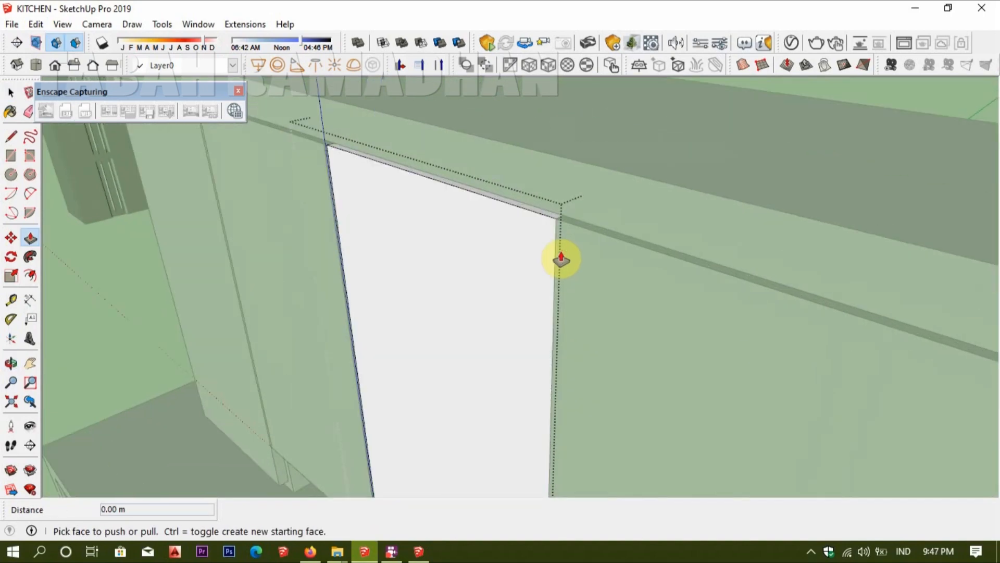
# - Trim the side faces of the tall wall cabinet doors to leave matching thin gaps between them
pyautogui.press('space')
pyautogui.doubleClick(582, 259)
pyautogui.press('p')
pyautogui.moveTo(511, 286); pyautogui.dragTo(523, 304, button='middle')
pyautogui.press('space')
pyautogui.press('p')
pyautogui.press('space')
pyautogui.doubleClick(553, 317)
pyautogui.moveTo(461, 325); pyautogui.dragTo(826, 243, button='middle')
pyautogui.press('p')
pyautogui.click(826, 238)
# - Trim the edges of the upper end panel and the glass-framed panel below it to leave thin gaps
pyautogui.moveTo(900, 259); pyautogui.dragTo(479, 346, button='middle')
pyautogui.doubleClick(666, 319)
pyautogui.moveTo(650, 373); pyautogui.dragTo(654, 225, button='middle')
pyautogui.press('space')
pyautogui.press('p')
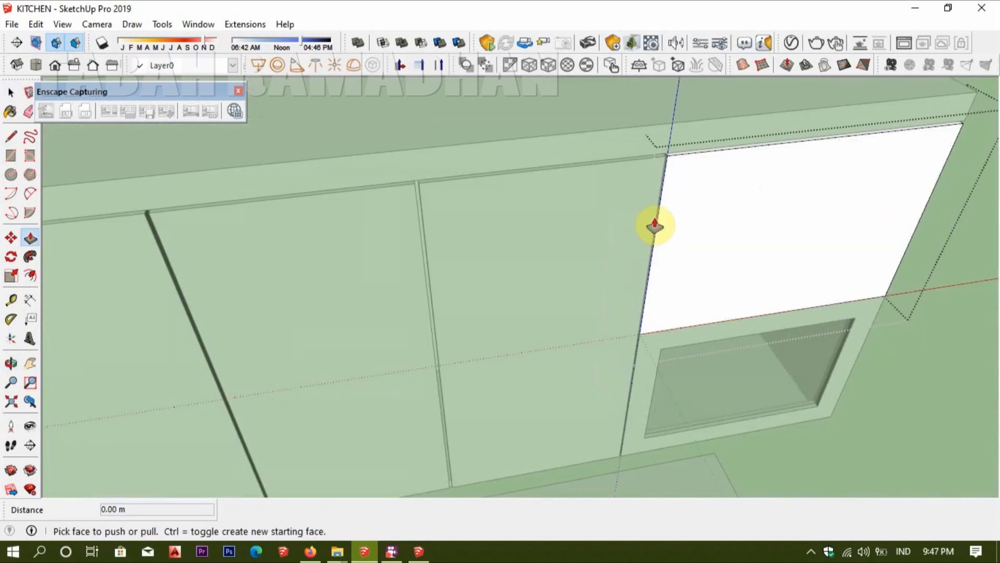
pyautogui.moveTo(833, 257); pyautogui.dragTo(482, 346, button='middle')
pyautogui.scroll(3, 603, 277)
pyautogui.click(601, 296)
pyautogui.press('p')
pyautogui.press('space')
pyautogui.scroll(-8, 808, 302)
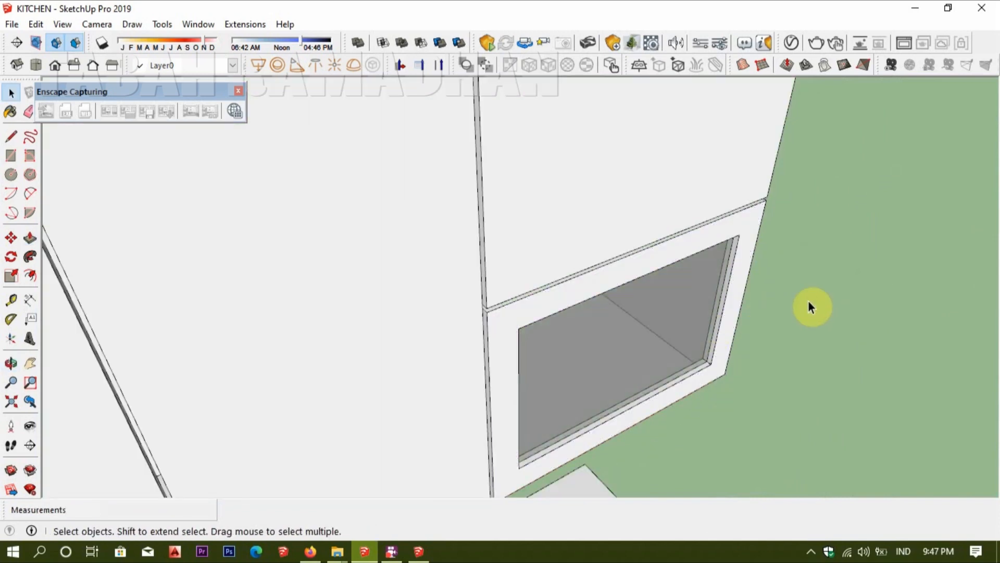
# - Trim the edges of the counter's first door beside the washing machine to leave a thin gap
pyautogui.moveTo(765, 362); pyautogui.dragTo(574, 277, button='middle')
pyautogui.scroll(6, 398, 375)
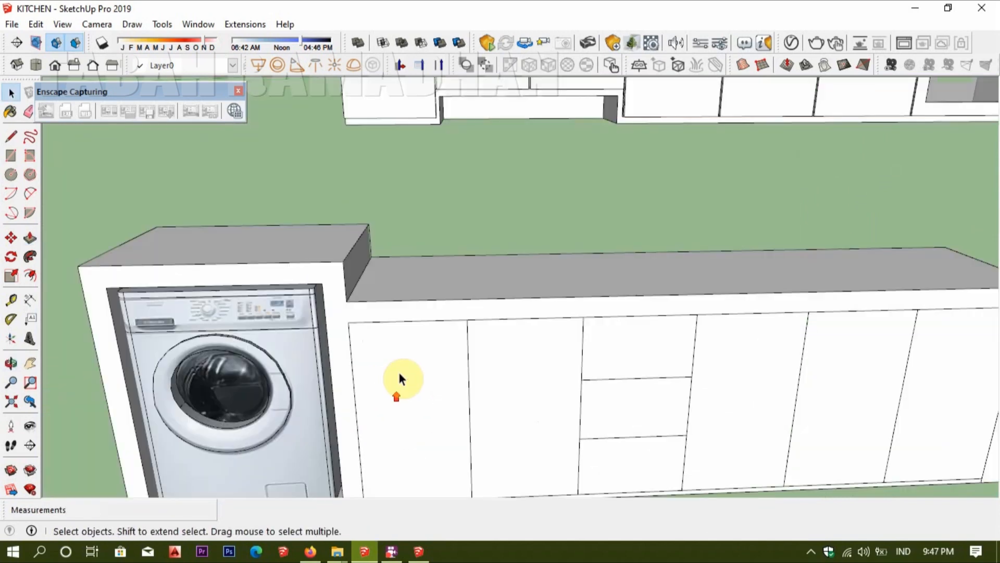
pyautogui.press('p')
pyautogui.click(382, 348)
pyautogui.click(388, 347)
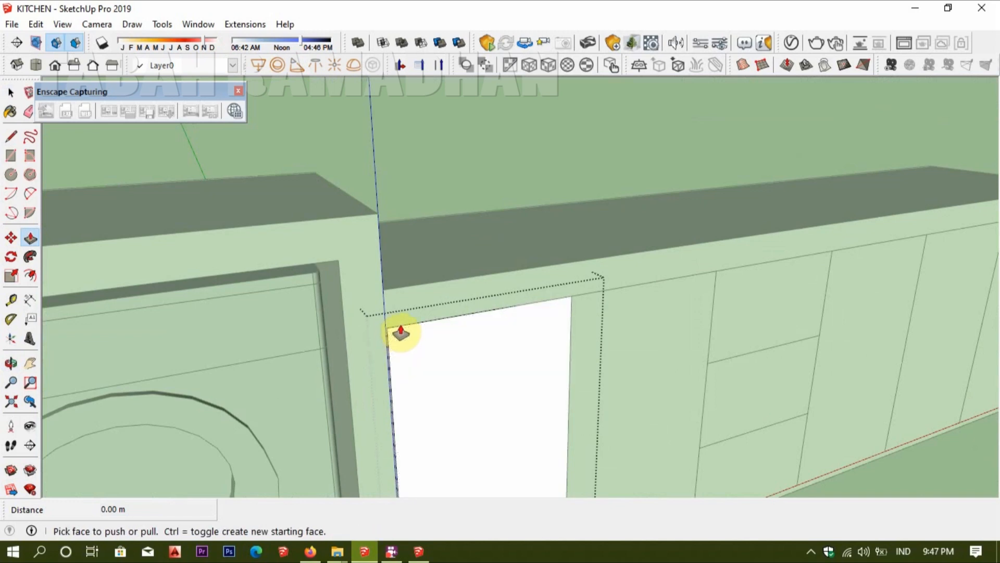
pyautogui.moveTo(647, 325); pyautogui.dragTo(392, 328, button='middle')
pyautogui.doubleClick(391, 317)
pyautogui.press('space')
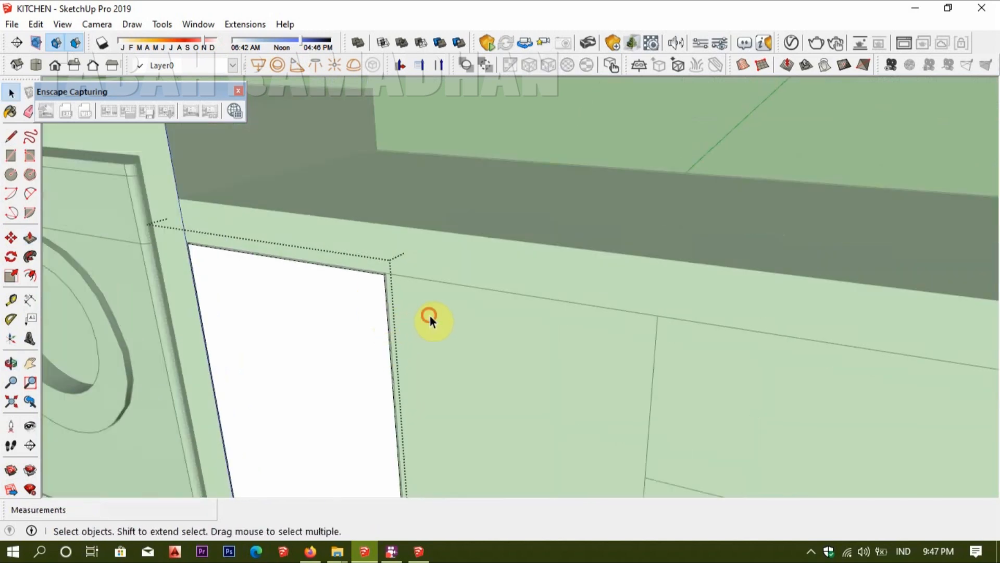
# - Trim both side faces of the counter's second door by the same small amount
pyautogui.doubleClick(429, 316)
pyautogui.press('p')
pyautogui.doubleClick(453, 283)
pyautogui.moveTo(395, 300); pyautogui.dragTo(651, 305, button='middle')
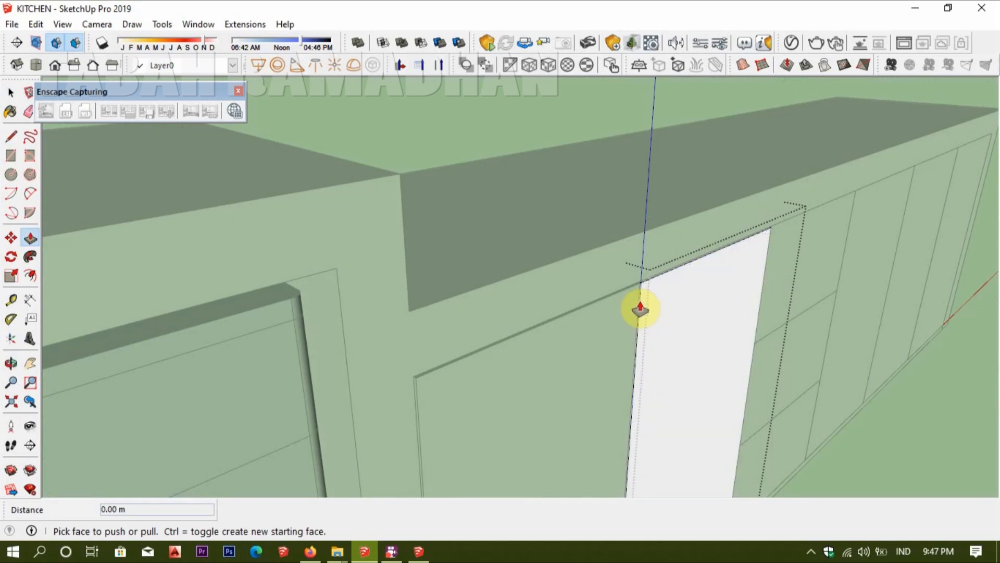
pyautogui.moveTo(825, 311); pyautogui.dragTo(372, 291, button='middle')
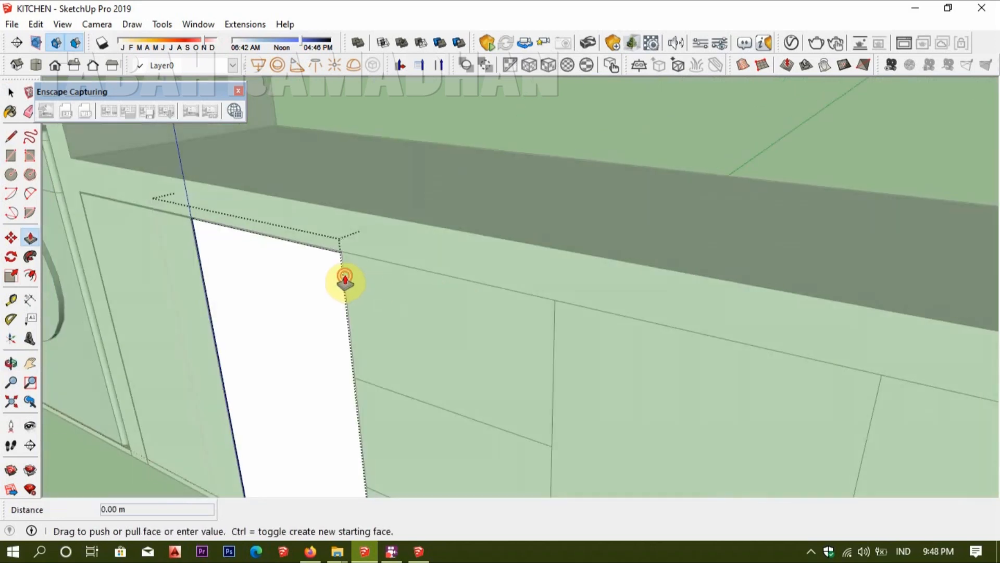
pyautogui.click(379, 284)
# - Trim the edges of the counter's top drawer front to leave thin gaps around it
pyautogui.doubleClick(404, 285)
pyautogui.press('p')
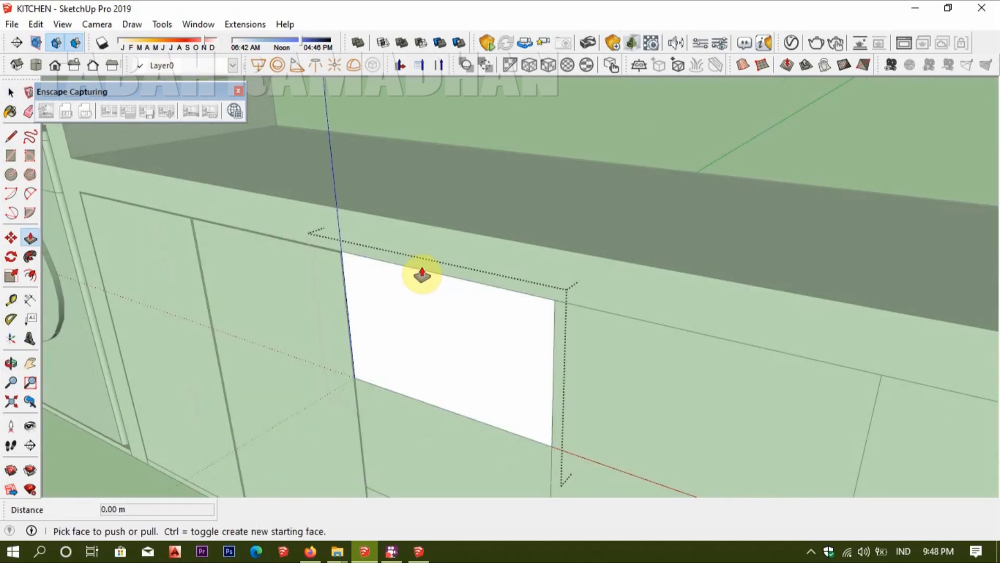
pyautogui.moveTo(511, 303); pyautogui.dragTo(572, 321, button='middle')
pyautogui.moveTo(642, 321); pyautogui.dragTo(394, 383, button='middle')
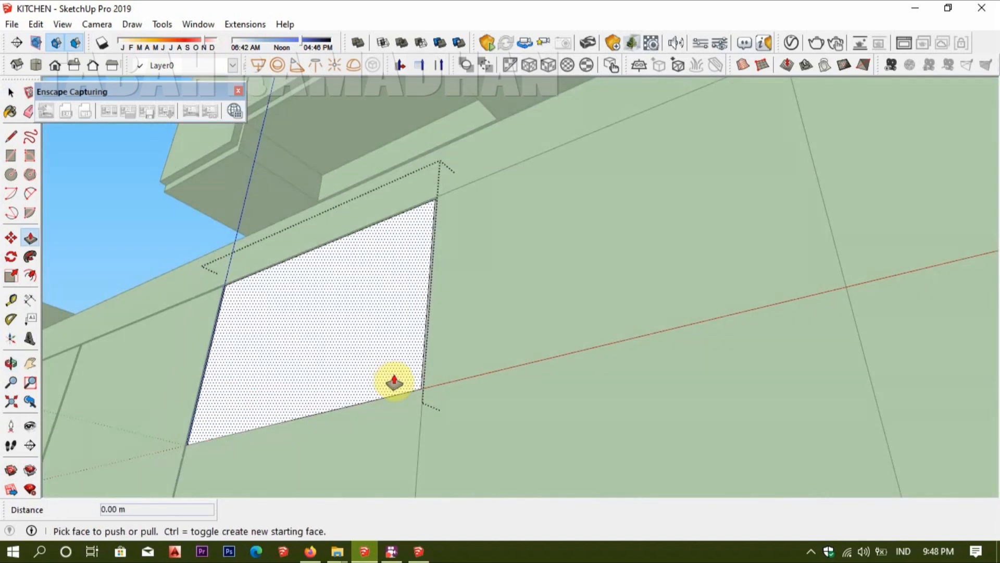
# - Trim the edges of the middle and bottom drawer fronts to match the top drawer's gaps
pyautogui.press('p')
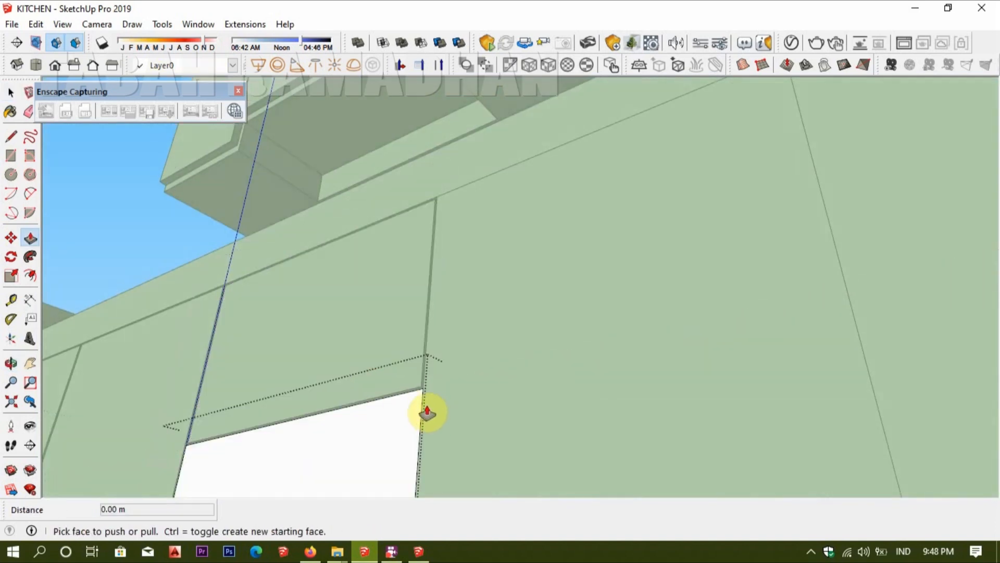
pyautogui.moveTo(425, 411); pyautogui.dragTo(536, 390, button='middle')
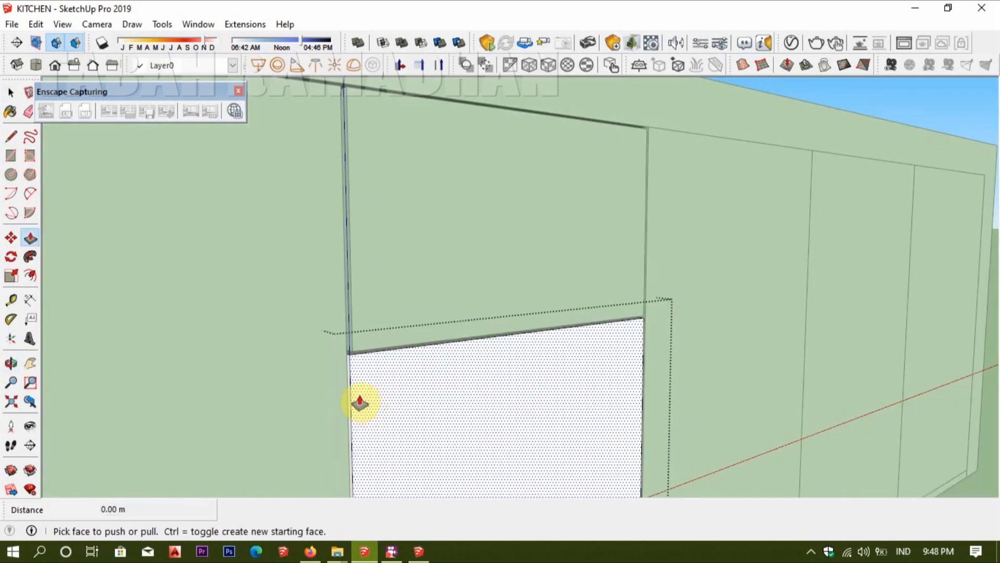
pyautogui.moveTo(375, 411)
pyautogui.mouseDown(button='middle')
pyautogui.moveTo(268, 346)
pyautogui.moveTo(333, 181)
pyautogui.moveTo(304, 413)
pyautogui.moveTo(365, 419)
pyautogui.mouseUp(button='middle')
pyautogui.press('space')
pyautogui.press('p')
pyautogui.moveTo(452, 375); pyautogui.dragTo(447, 515, button='middle')
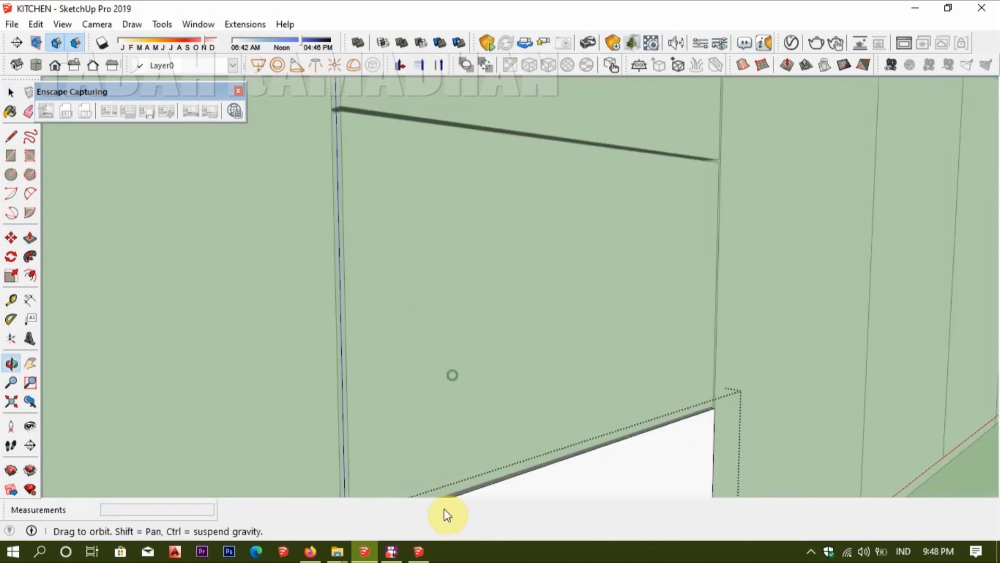
pyautogui.moveTo(492, 489); pyautogui.dragTo(511, 299, button='middle')
# - Trim the edges of the middle door in the three-door section beyond the drawers to leave thin gaps around it
pyautogui.press('space')
pyautogui.doubleClick(416, 347)
pyautogui.press('p')
pyautogui.click(647, 289)
pyautogui.press('p')
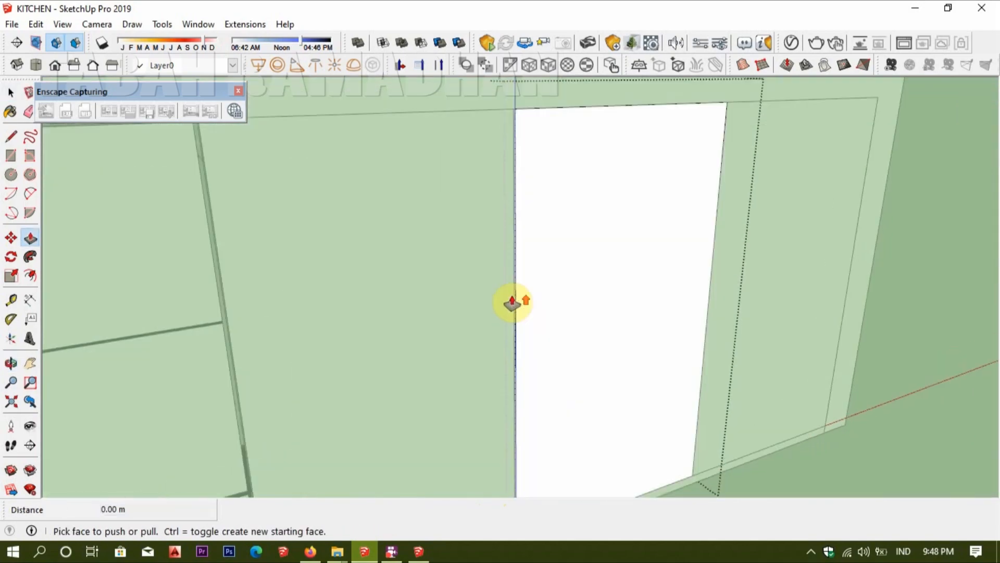
pyautogui.moveTo(768, 317); pyautogui.dragTo(498, 312, button='middle')
pyautogui.moveTo(586, 267); pyautogui.dragTo(720, 274, button='middle')
pyautogui.press('p')
pyautogui.moveTo(686, 236); pyautogui.dragTo(668, 297, button='middle')
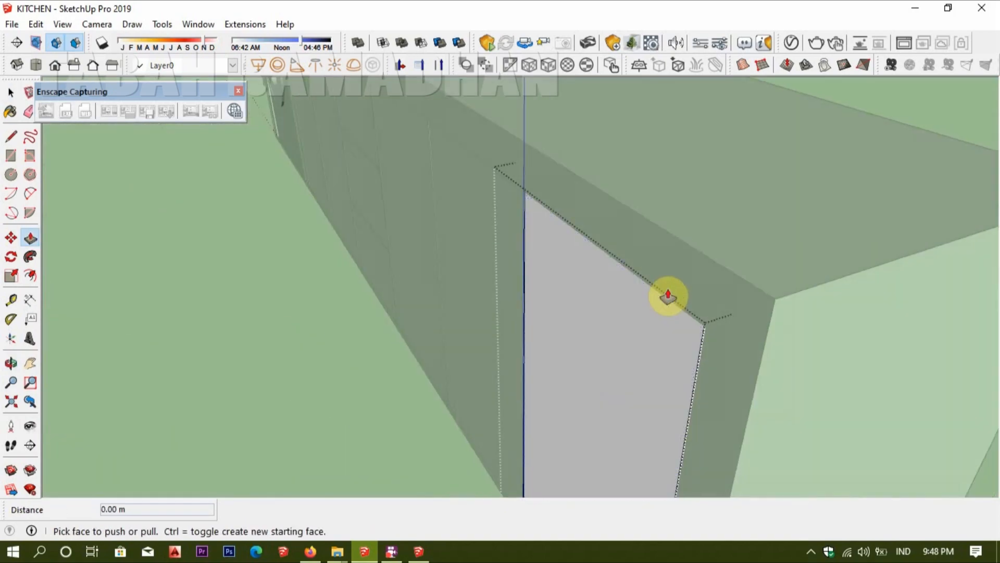
pyautogui.moveTo(516, 300); pyautogui.dragTo(562, 308, button='middle')
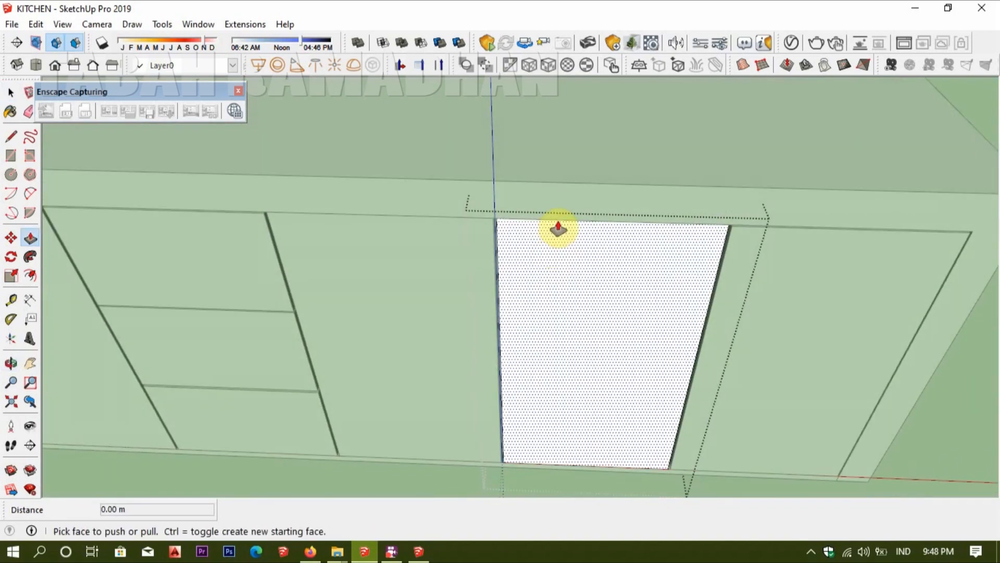
# - Trim the edges of the door directly beside the drawers, on the three-door side, to match the neighbouring gaps
pyautogui.press('space')
pyautogui.doubleClick(402, 258)
pyautogui.press('p')
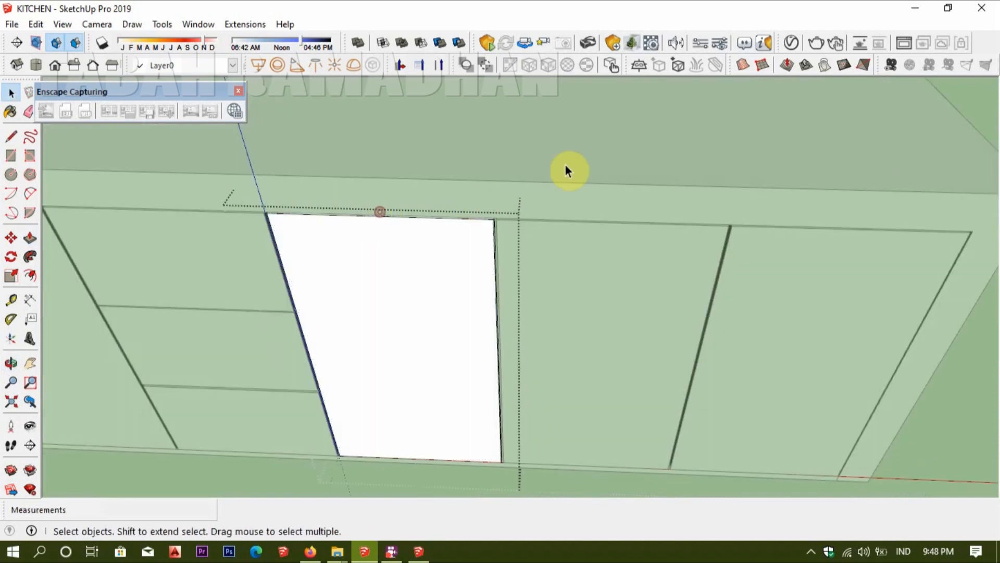
# - Move the black range hood from the loose appliances into the recess beneath the wall cabinet's two short doors
pyautogui.scroll(-10, 565, 164)
pyautogui.moveTo(353, 245); pyautogui.dragTo(431, 213, button='middle')
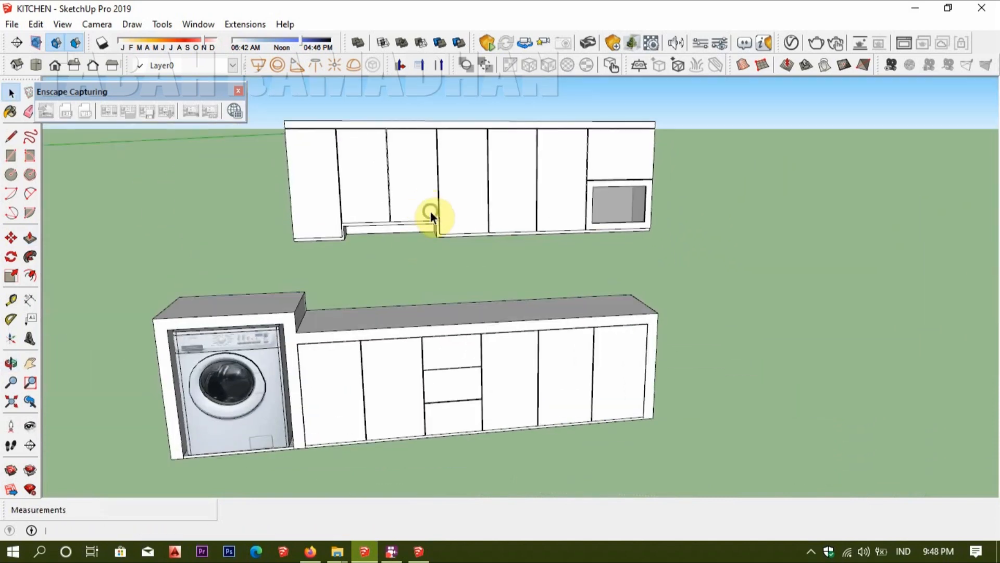
pyautogui.scroll(-3, 410, 285)
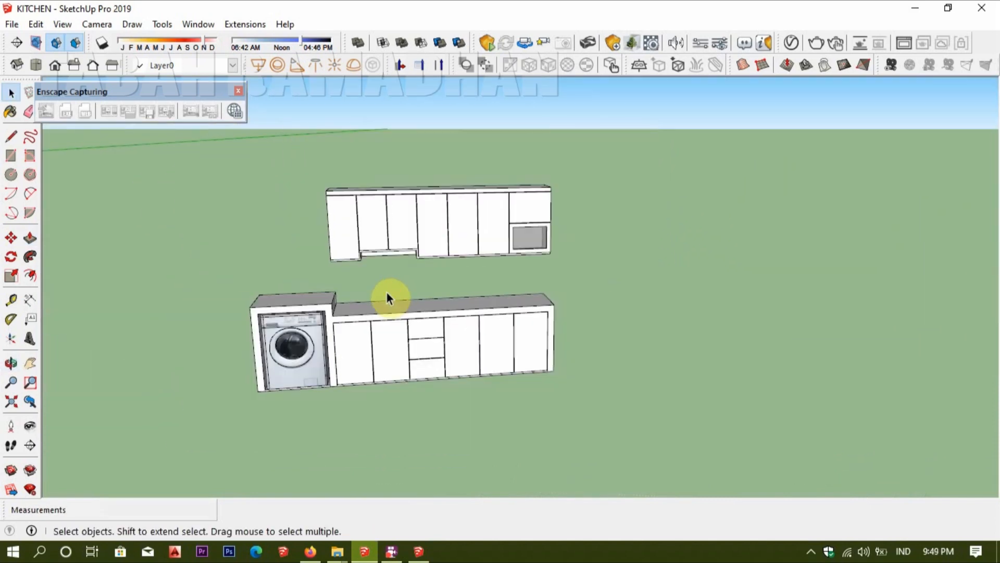
pyautogui.scroll(-5, 387, 293)
pyautogui.keyDown('shift'); pyautogui.moveTo(353, 339); pyautogui.dragTo(551, 351, button='middle'); pyautogui.keyUp('shift')
pyautogui.scroll(2, 348, 339)
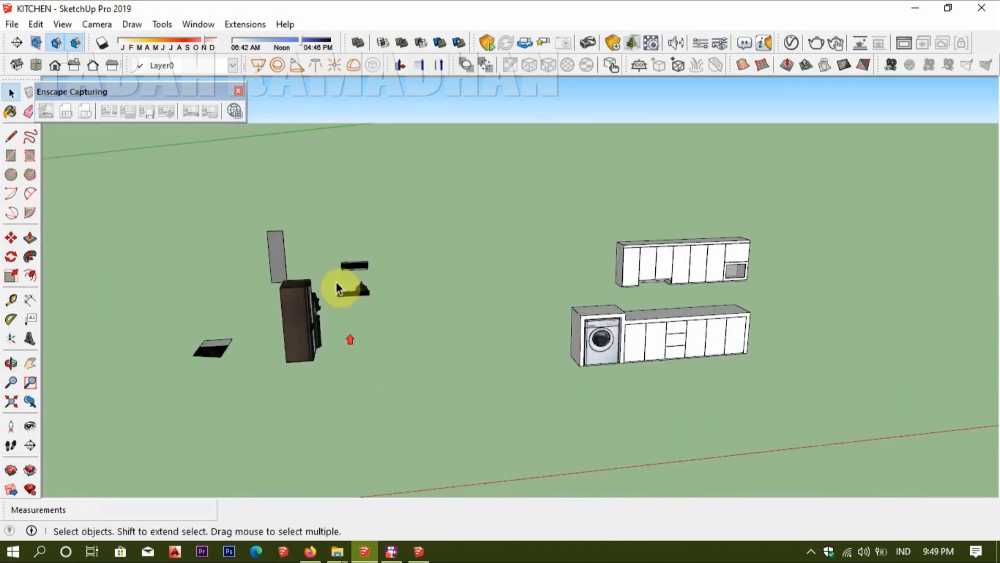
pyautogui.scroll(6, 349, 263)
pyautogui.click(357, 252)
pyautogui.scroll(8, 365, 258)
pyautogui.press('m')
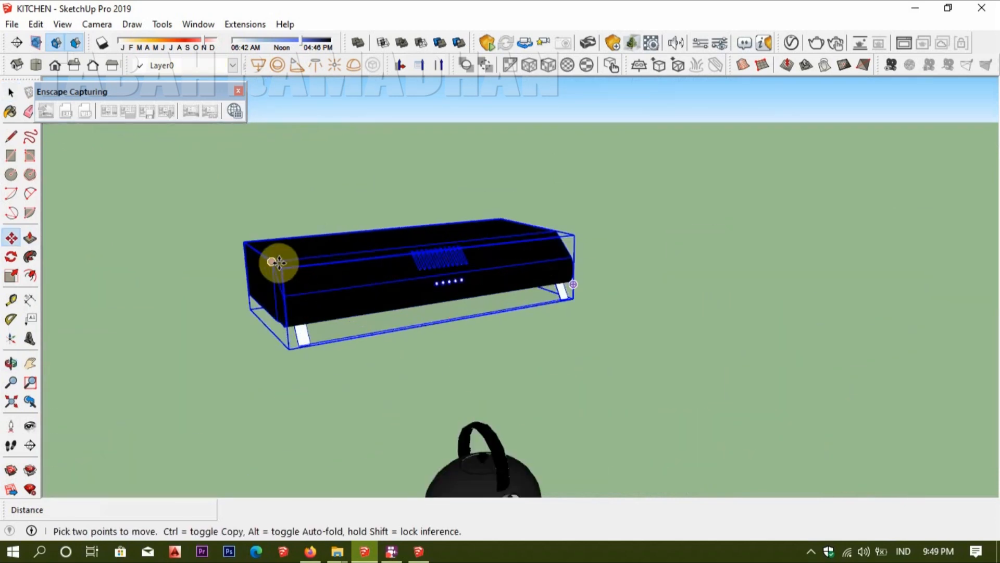
pyautogui.click(277, 262)
pyautogui.scroll(-6, 415, 297)
pyautogui.keyDown('shift'); pyautogui.moveTo(719, 397); pyautogui.dragTo(443, 323, button='middle'); pyautogui.keyUp('shift')
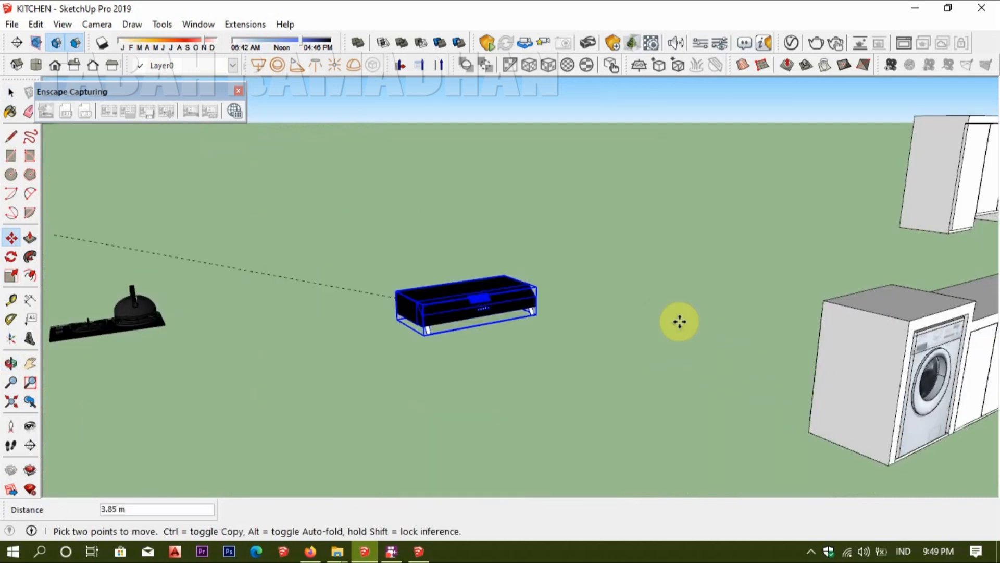
pyautogui.moveTo(924, 342); pyautogui.dragTo(305, 330, button='middle')
pyautogui.scroll(6, 848, 201)
pyautogui.moveTo(851, 259); pyautogui.dragTo(584, 147, button='middle')
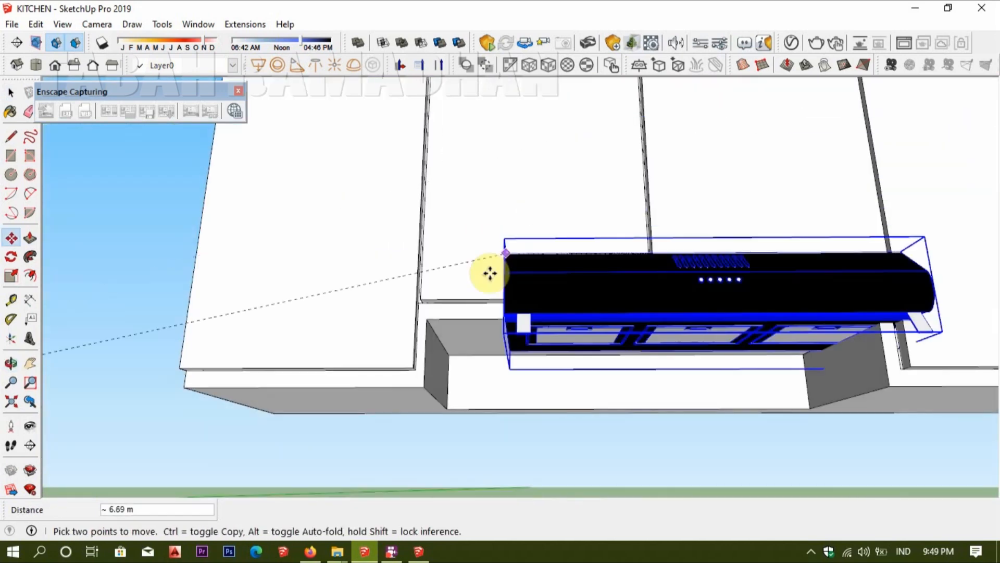
pyautogui.scroll(4, 490, 272)
pyautogui.moveTo(397, 346); pyautogui.dragTo(508, 274, button='middle')
# - Scale the range hood along the red axis by about 1.14 to fill the recess width
pyautogui.press('s')
pyautogui.moveTo(526, 301); pyautogui.dragTo(631, 256)
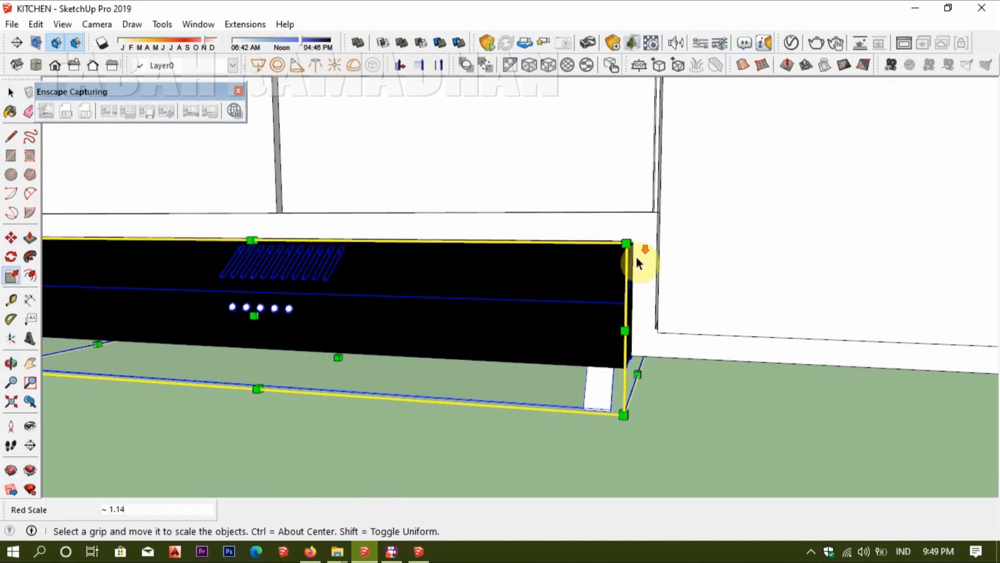
pyautogui.scroll(-3, 637, 259)
pyautogui.press('space')
# - Sample the black marble Material4 from the model and paint the counter body and top with it
pyautogui.scroll(-7, 579, 274)
pyautogui.moveTo(342, 235); pyautogui.dragTo(401, 286, button='middle')
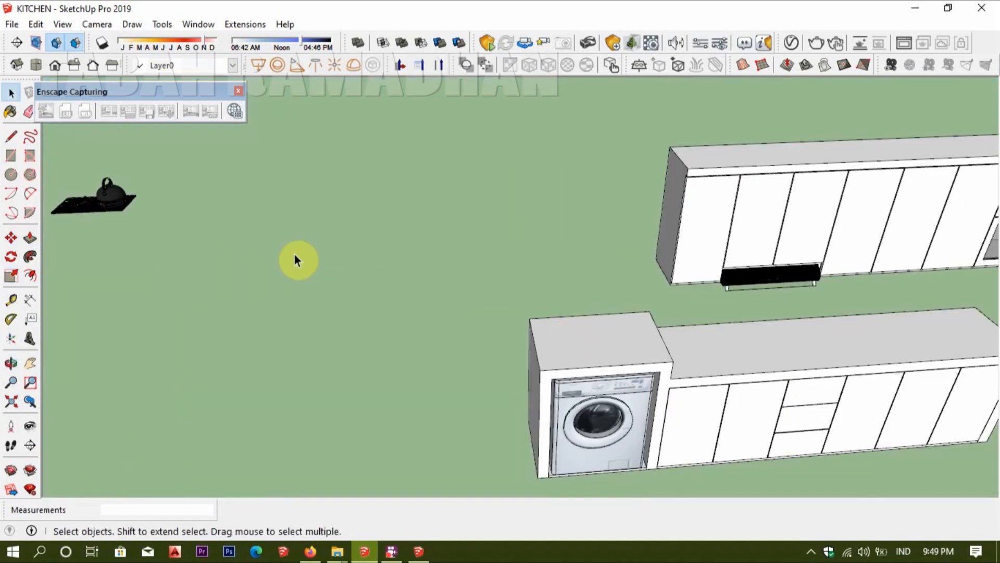
pyautogui.press('b')
pyautogui.click(972, 321)
pyautogui.moveTo(157, 313); pyautogui.dragTo(96, 315, button='middle')
pyautogui.click(197, 409)
pyautogui.scroll(-3, 265, 375)
pyautogui.click(564, 334)
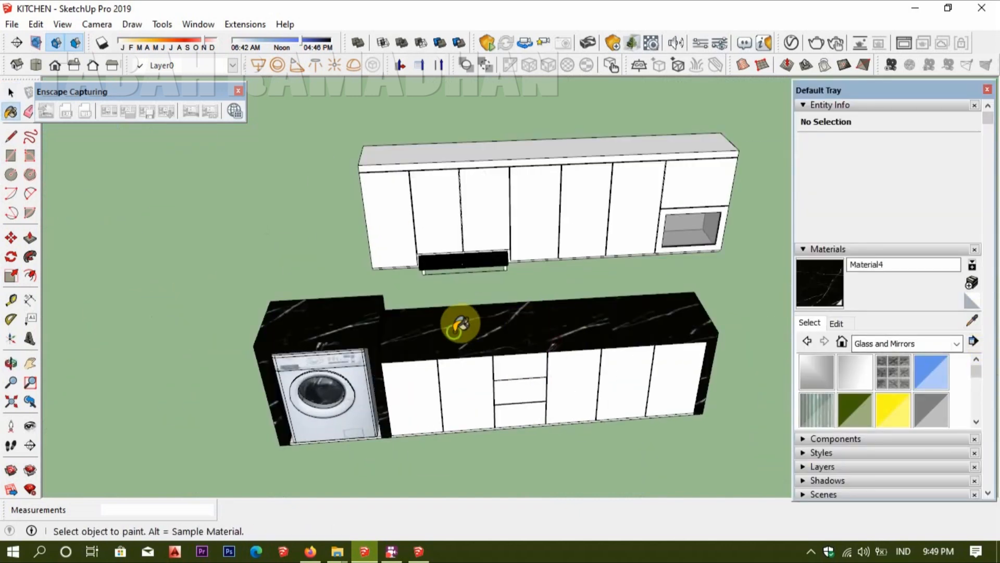
# - Unhide all hidden objects in the kitchen model
pyautogui.moveTo(459, 323); pyautogui.dragTo(602, 330, button='middle')
pyautogui.click(36, 24)
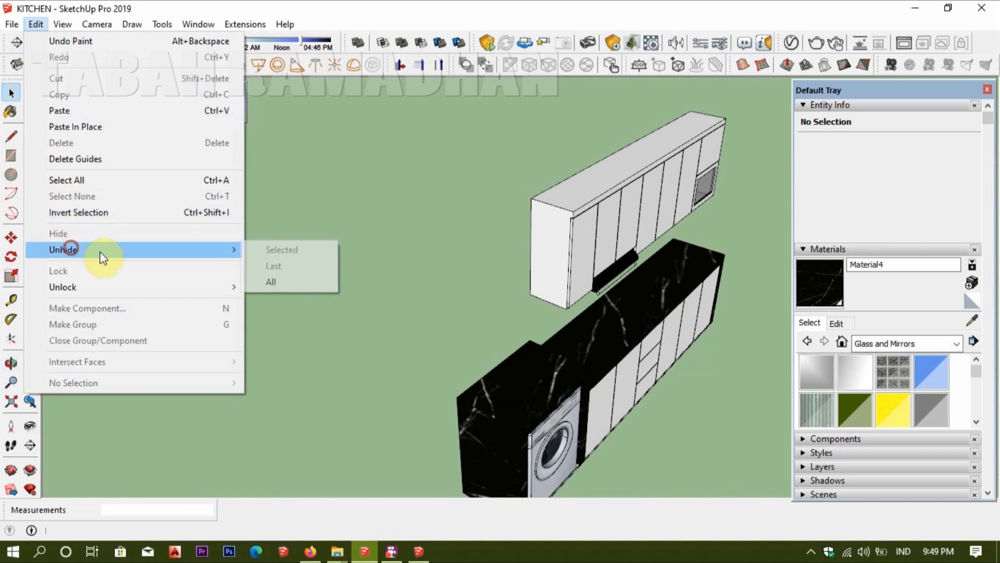
pyautogui.click(260, 282)
# - Copy the wall cabinet's lower back edge 0.05 m forward along the underside and recess the resulting strip by 0.01 m
pyautogui.moveTo(364, 320); pyautogui.dragTo(388, 266, button='middle')
pyautogui.scroll(5, 315, 320)
pyautogui.scroll(2, 514, 240)
pyautogui.click(515, 245)
pyautogui.scroll(4, 407, 229)
pyautogui.press('m')
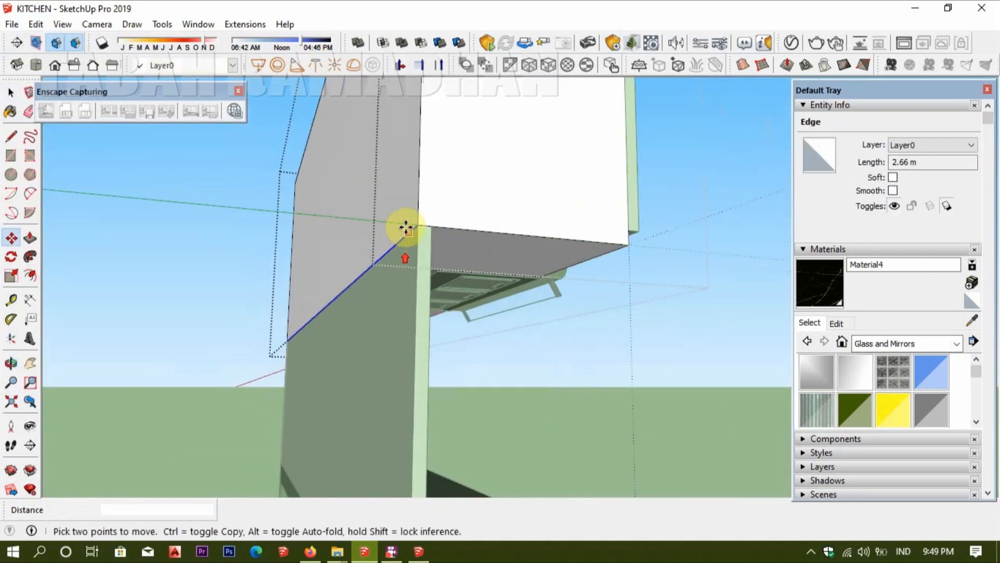
pyautogui.press('ctrl')
pyautogui.click(423, 225)
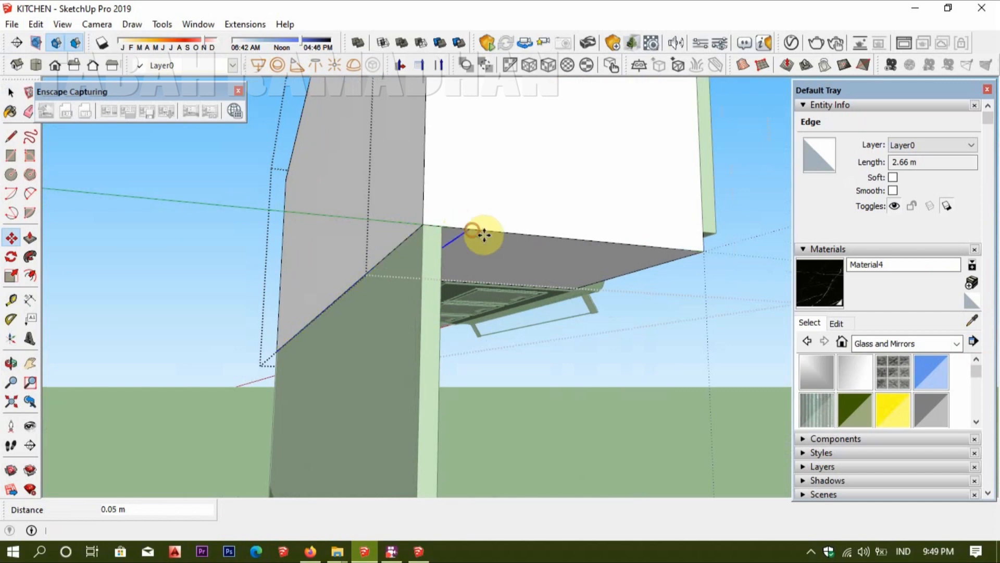
pyautogui.moveTo(484, 235); pyautogui.dragTo(423, 240, button='middle')
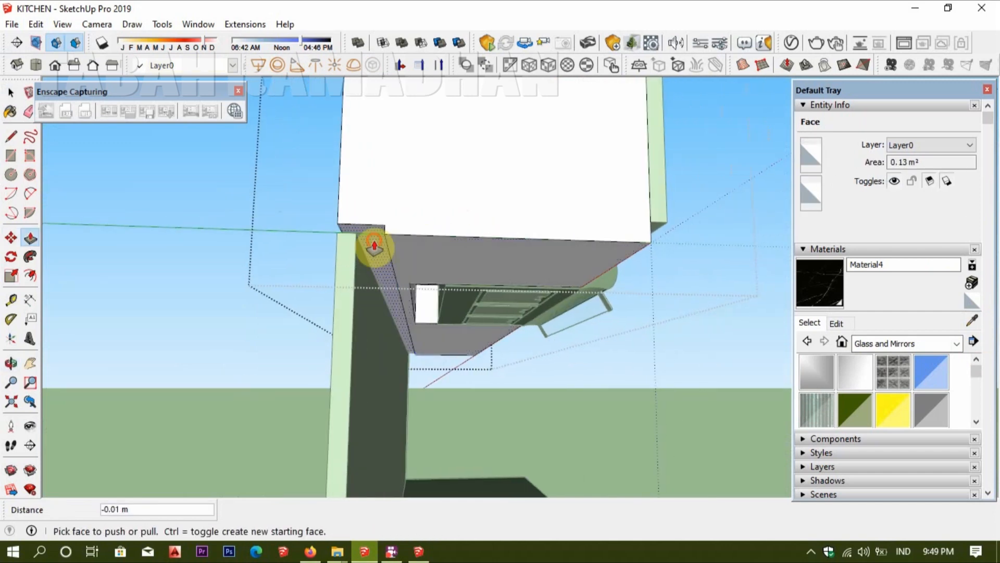
# - Paint the recessed strip under the wall cabinet with Color H03 from the Colors collection
pyautogui.click(867, 343)
pyautogui.click(886, 396)
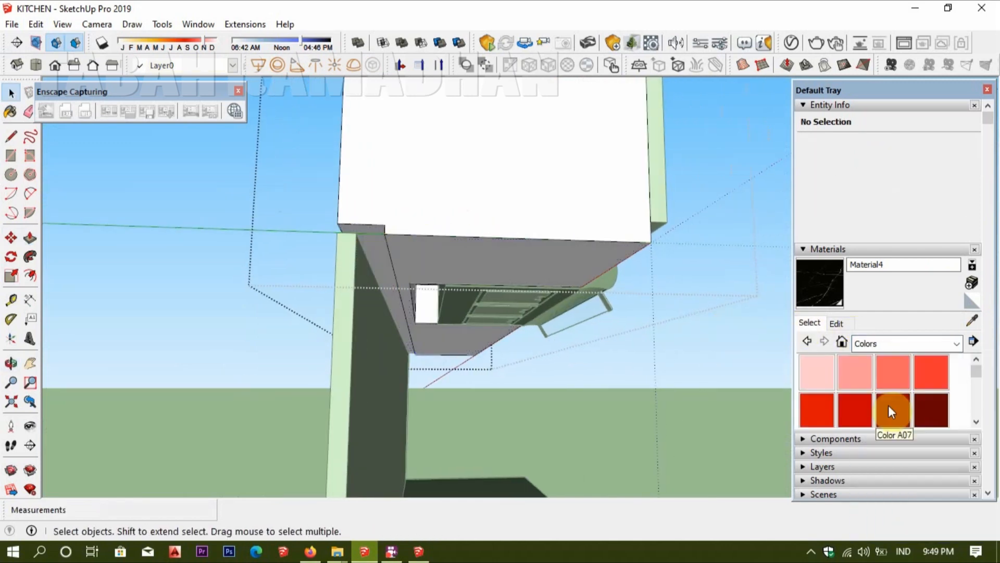
pyautogui.scroll(2, 371, 226)
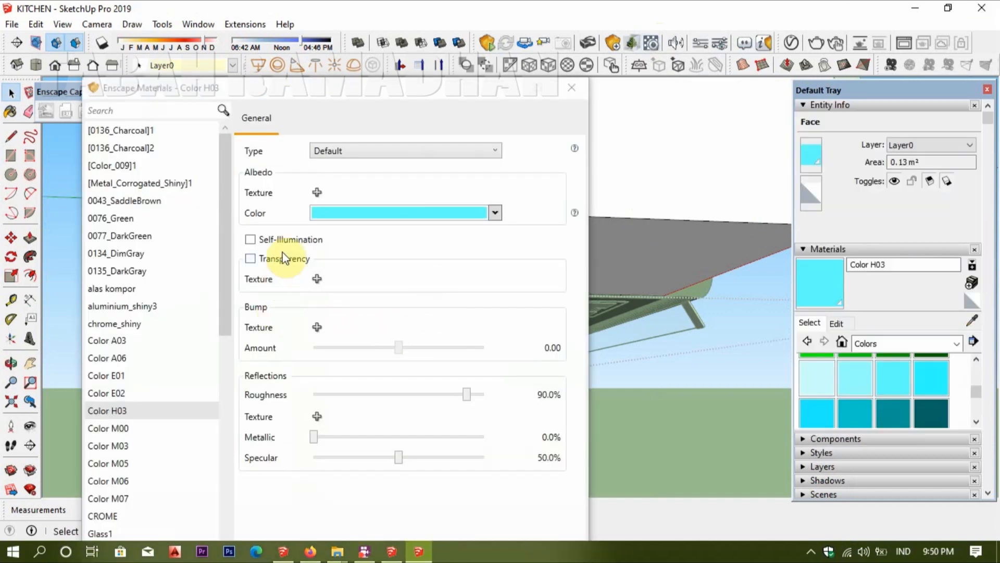
# - Make Color H03 self-illuminating in Enscape with an orange-yellow albedo, a pale yellow light colour and about 38099 cd/m² luminance
pyautogui.click(287, 239)
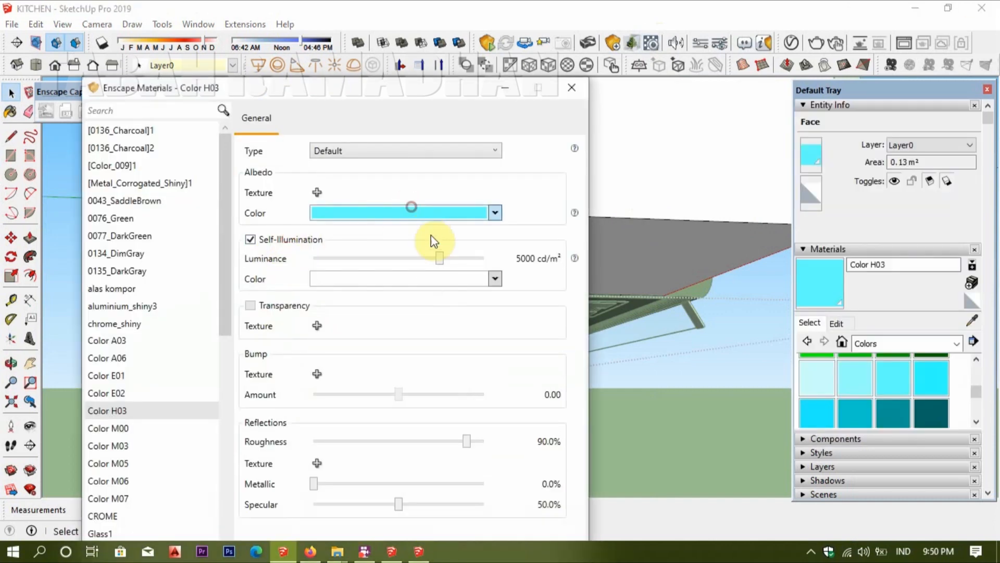
pyautogui.click(460, 324)
pyautogui.click(460, 284)
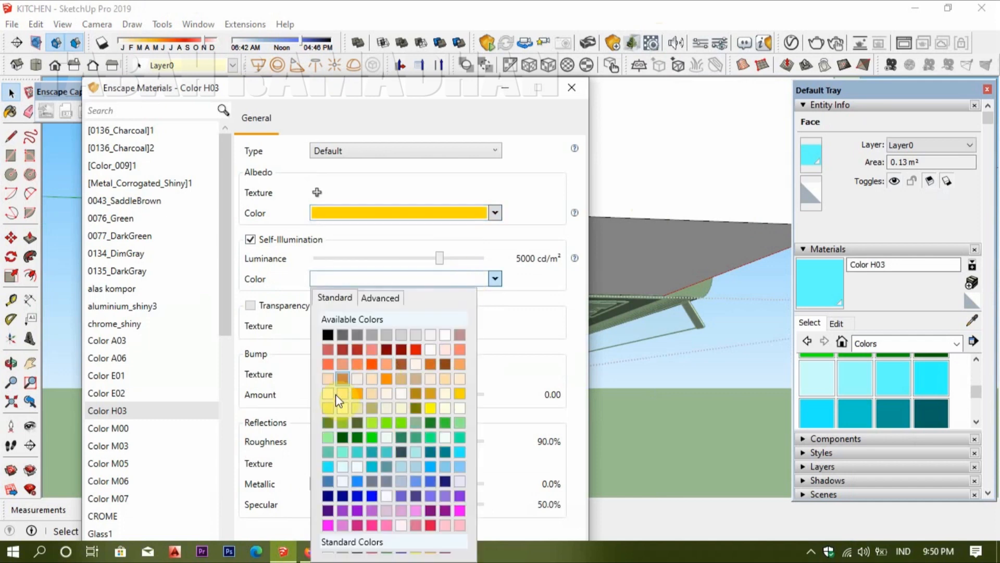
pyautogui.click(331, 404)
pyautogui.moveTo(458, 260); pyautogui.dragTo(470, 259)
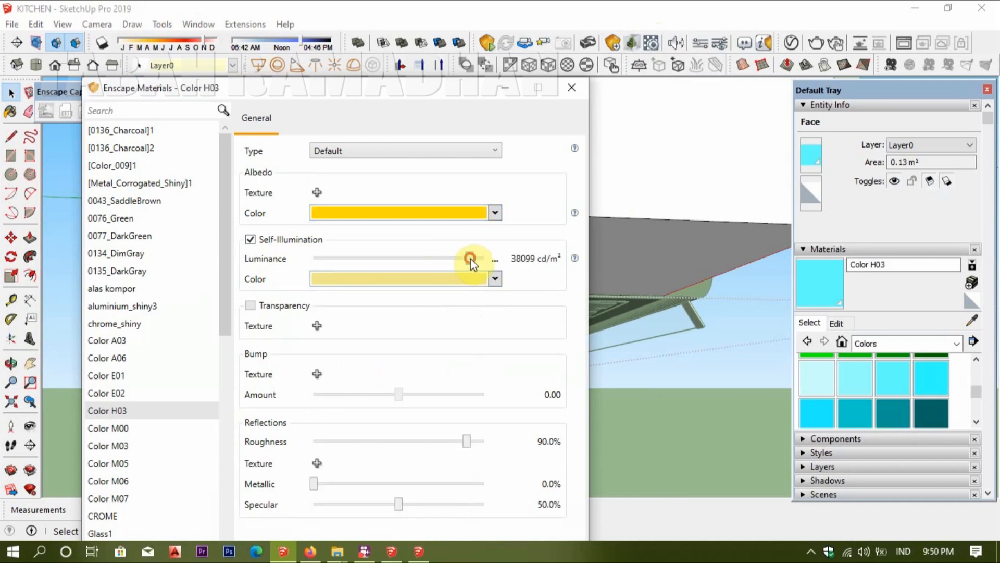
pyautogui.click(503, 89)
pyautogui.click(557, 388)
# - Move the gas cooktop with its kettle onto the black marble countertop beneath the range hood
pyautogui.moveTo(507, 312); pyautogui.dragTo(341, 386, button='middle')
pyautogui.scroll(-5, 340, 386)
pyautogui.moveTo(501, 284); pyautogui.dragTo(412, 307, button='middle')
pyautogui.keyDown('shift'); pyautogui.moveTo(384, 402); pyautogui.dragTo(645, 365, button='middle'); pyautogui.keyUp('shift')
pyautogui.scroll(1, 277, 251)
pyautogui.scroll(2, 277, 252)
pyautogui.click(294, 237)
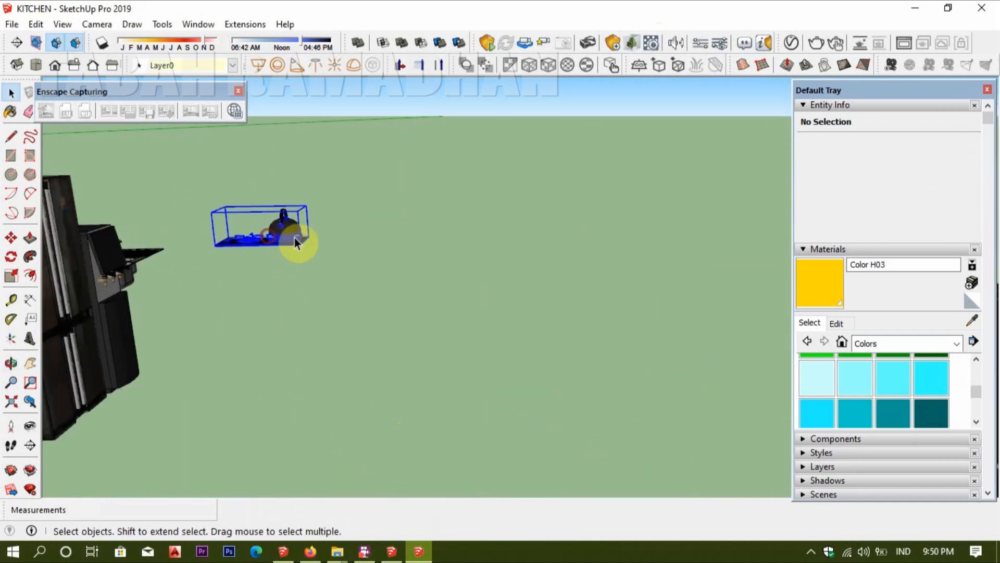
pyautogui.press('m')
pyautogui.scroll(6, 292, 308)
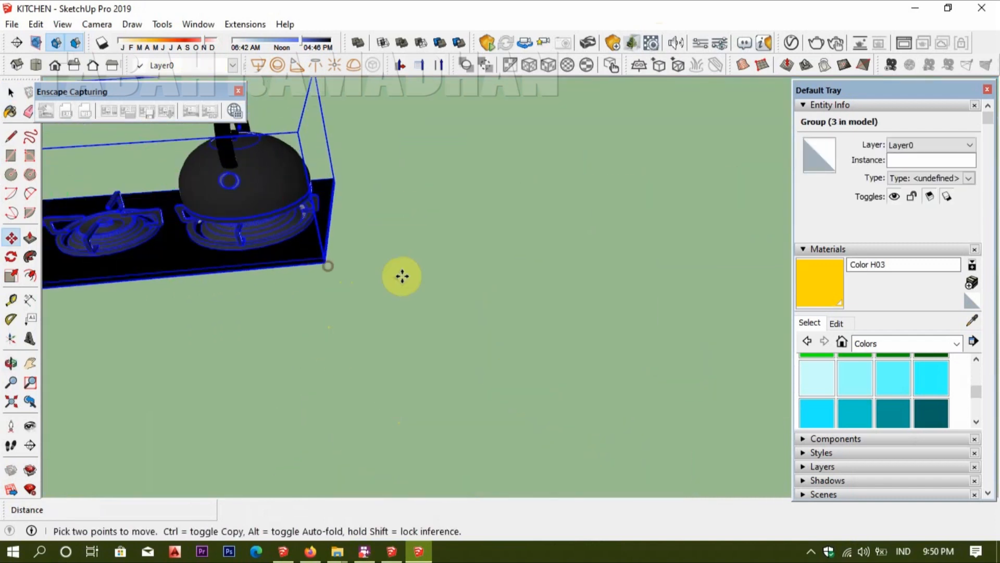
pyautogui.click(327, 265)
pyautogui.scroll(-5, 514, 290)
pyautogui.scroll(6, 342, 272)
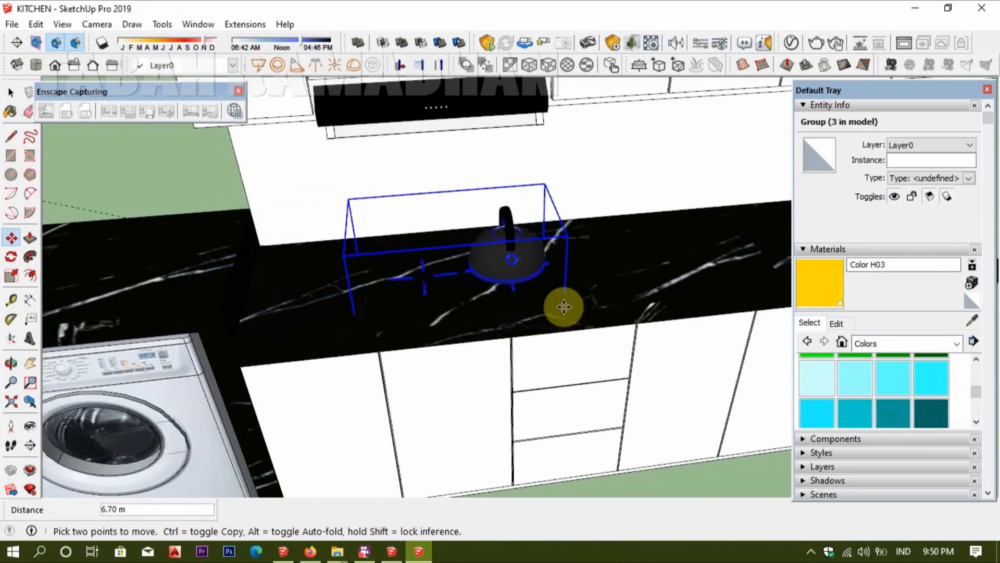
pyautogui.moveTo(641, 296); pyautogui.dragTo(198, 209, button='middle')
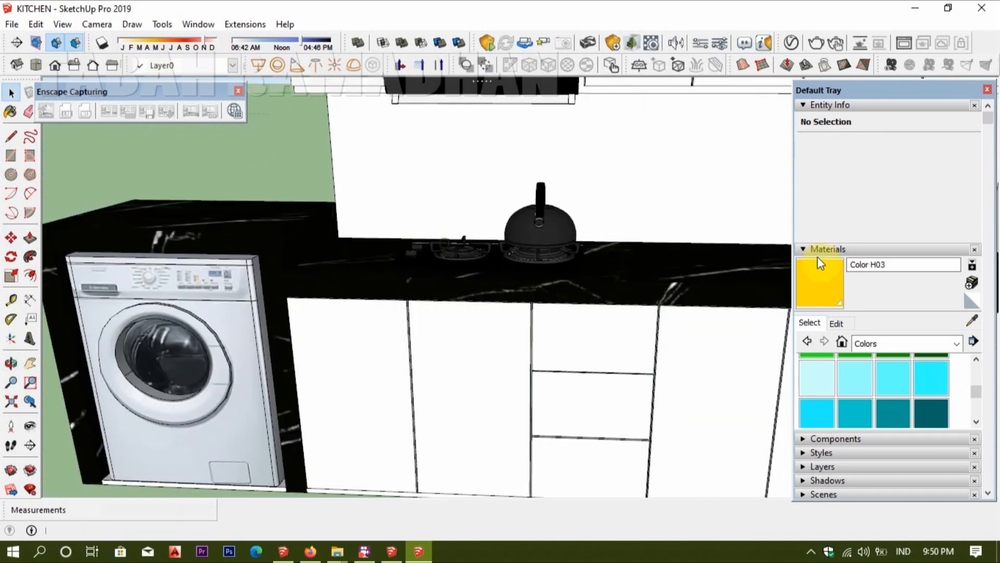
# - Sample the white material marble 1 from the loose panel and paint the backsplash with it
pyautogui.click(818, 265)
pyautogui.scroll(-4, 469, 255)
pyautogui.moveTo(462, 252)
pyautogui.mouseDown(button='middle')
pyautogui.moveTo(518, 285)
pyautogui.moveTo(609, 255)
pyautogui.mouseUp(button='middle')
pyautogui.click(970, 322)
pyautogui.scroll(-4, 603, 301)
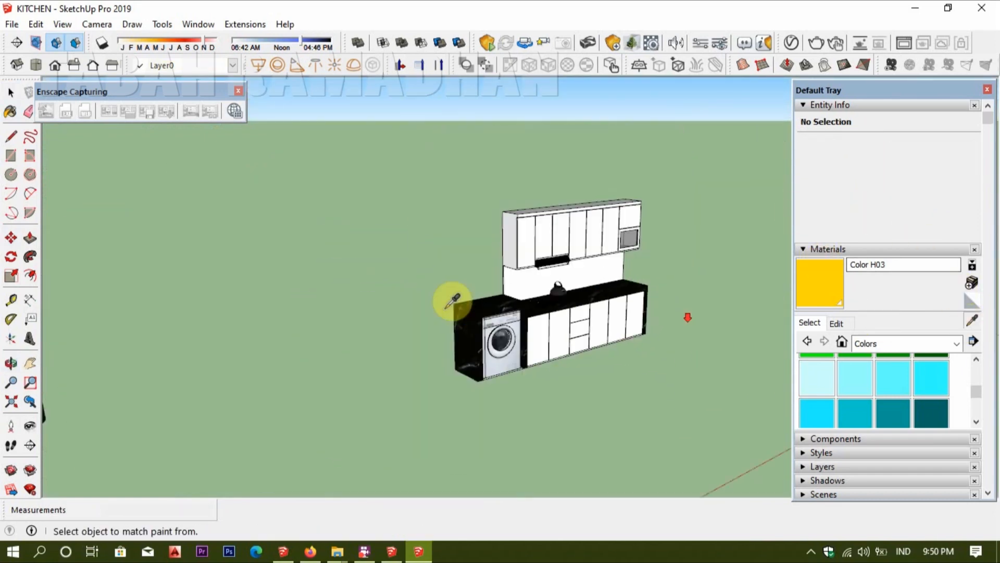
pyautogui.keyDown('shift'); pyautogui.moveTo(292, 297); pyautogui.dragTo(456, 298, button='middle'); pyautogui.keyUp('shift')
pyautogui.moveTo(456, 298); pyautogui.dragTo(477, 357, button='middle')
pyautogui.scroll(3, 219, 391)
pyautogui.click(219, 391)
pyautogui.scroll(-3, 655, 343)
pyautogui.moveTo(279, 293)
pyautogui.keyDown('shift'); pyautogui.mouseDown(button='middle')
pyautogui.moveTo(121, 302)
pyautogui.moveTo(502, 290)
pyautogui.mouseUp(button='middle'); pyautogui.keyUp('shift')
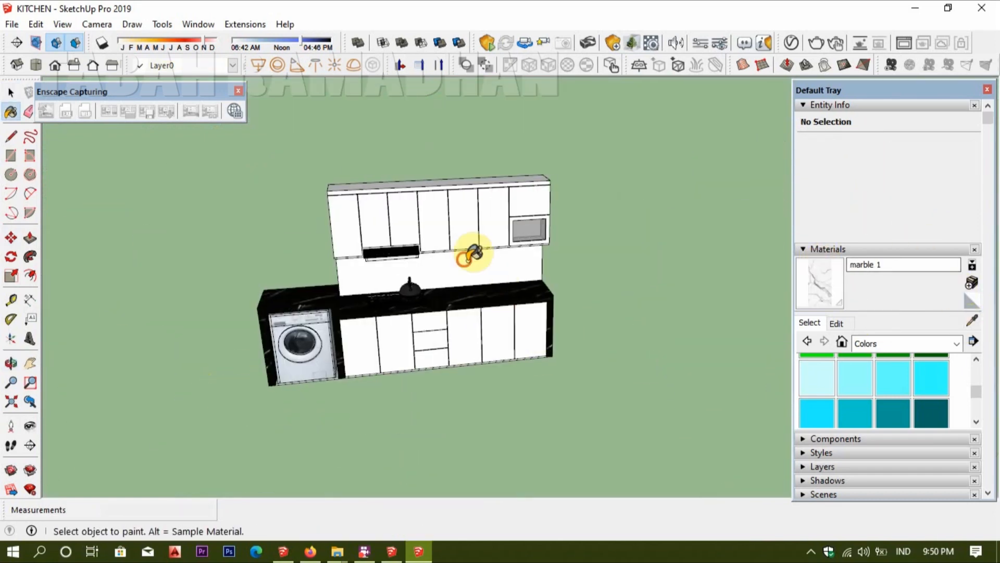
pyautogui.click(465, 258)
# - Extend the marble backsplash's end face past the wall cabinet to the outer end of the washing machine counter
pyautogui.scroll(3, 409, 275)
pyautogui.moveTo(353, 271); pyautogui.dragTo(670, 299, button='middle')
pyautogui.scroll(3, 536, 299)
pyautogui.press('space')
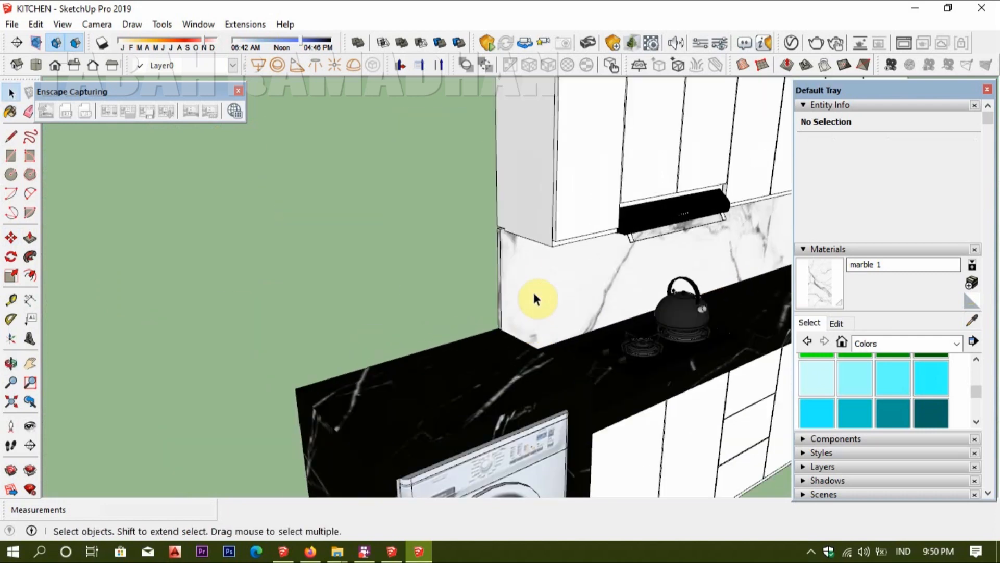
pyautogui.doubleClick(529, 283)
pyautogui.moveTo(526, 292); pyautogui.dragTo(560, 298, button='middle')
pyautogui.press('p')
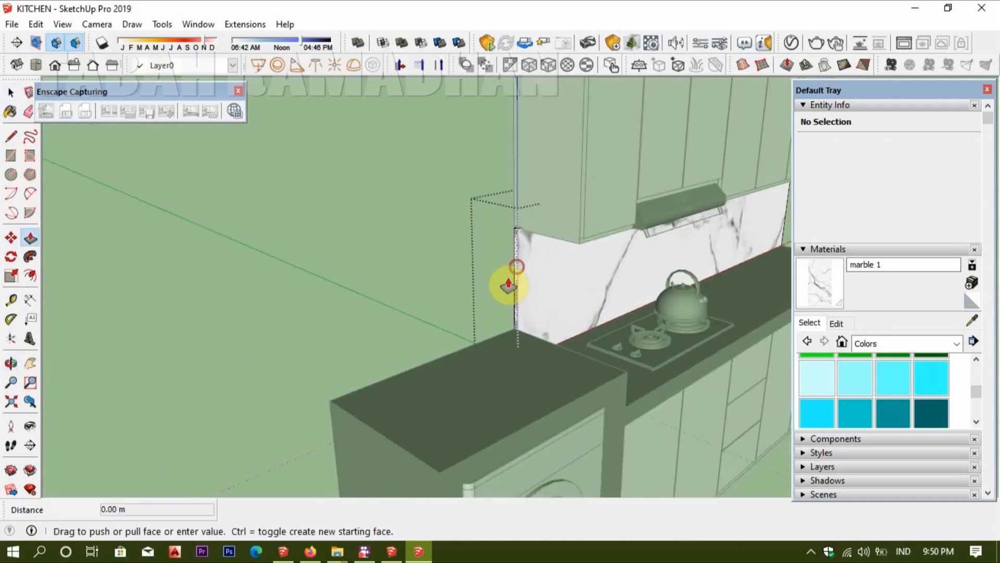
pyautogui.click(402, 452)
pyautogui.press('space')
pyautogui.click(380, 160)
# - Draw a closed rectangular floor outline about 3.56 m wide extending forward from the counter's rear bottom corners
pyautogui.moveTo(471, 326); pyautogui.dragTo(300, 271, button='middle')
pyautogui.keyDown('shift'); pyautogui.moveTo(300, 270); pyautogui.dragTo(616, 255, button='middle'); pyautogui.keyUp('shift')
pyautogui.scroll(4, 584, 342)
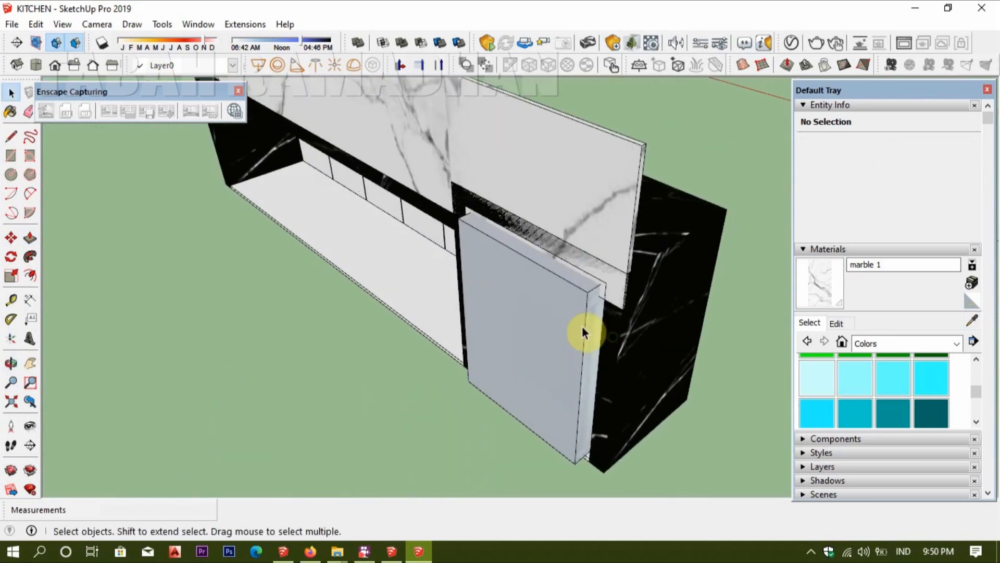
pyautogui.moveTo(570, 321); pyautogui.dragTo(627, 354, button='middle')
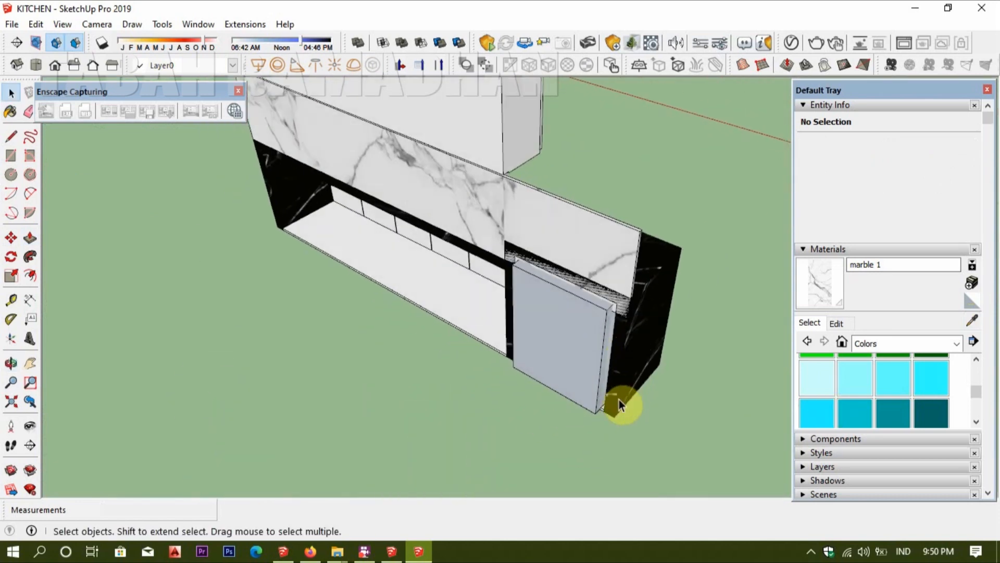
pyautogui.moveTo(605, 396); pyautogui.dragTo(591, 286, button='middle')
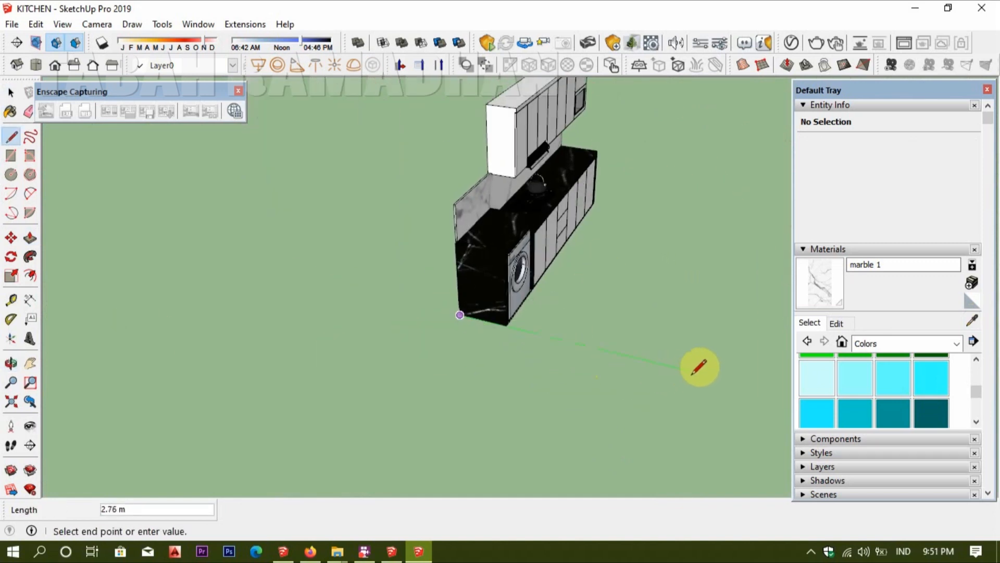
pyautogui.scroll(-4, 696, 376)
pyautogui.keyDown('shift'); pyautogui.moveTo(698, 377); pyautogui.dragTo(683, 346, button='middle'); pyautogui.keyUp('shift')
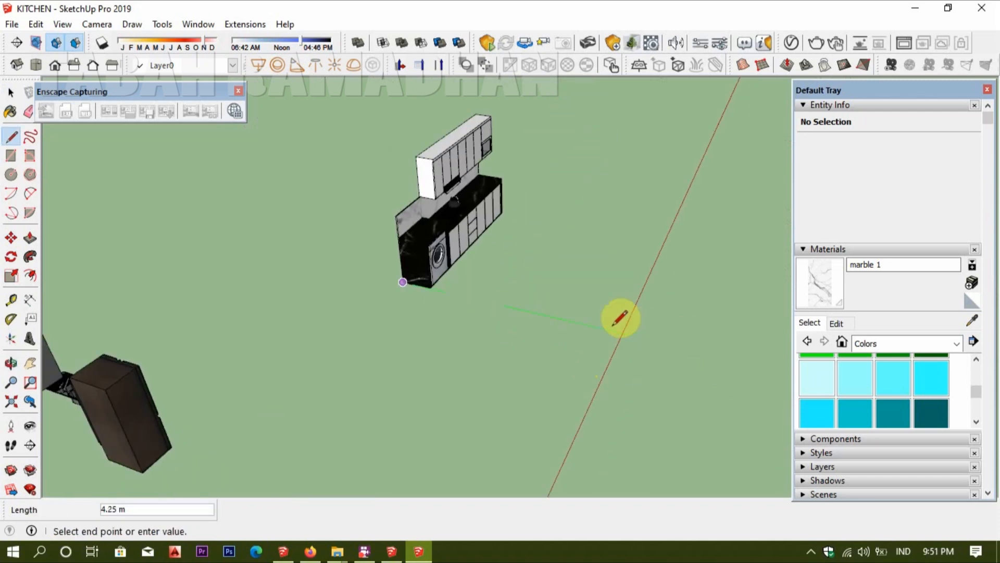
pyautogui.moveTo(598, 318); pyautogui.dragTo(427, 403, button='middle')
pyautogui.scroll(3, 365, 331)
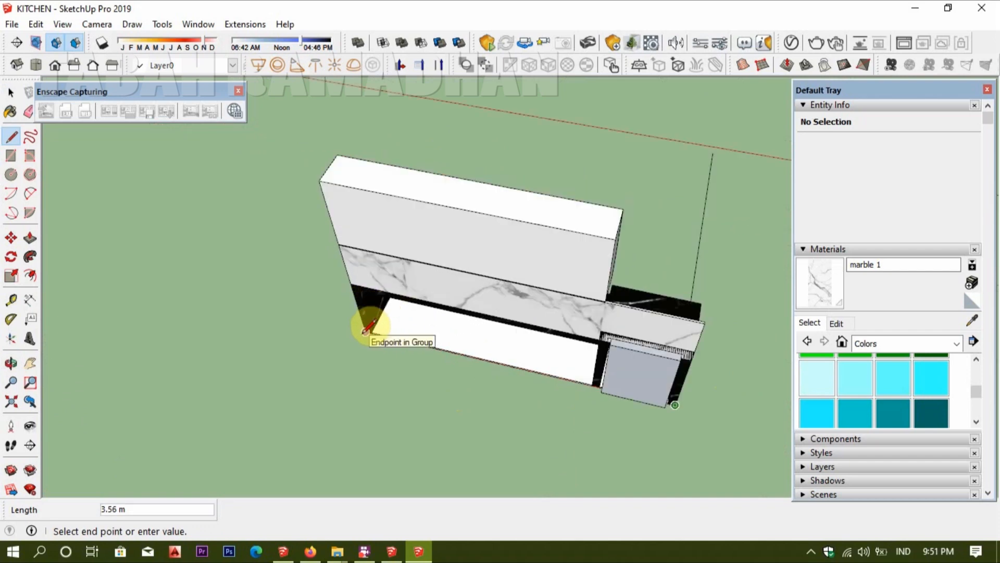
pyautogui.moveTo(364, 328); pyautogui.dragTo(181, 341, button='middle')
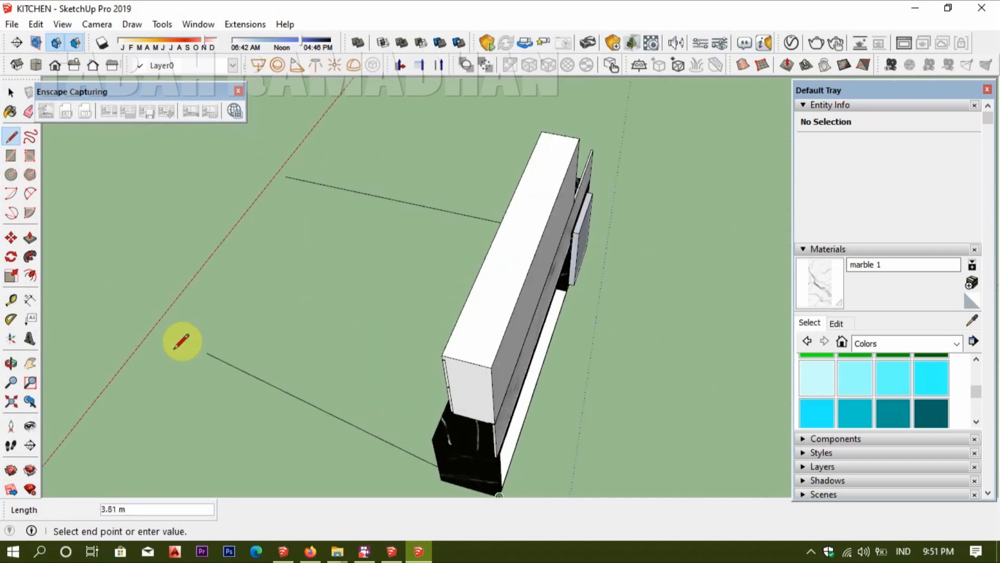
pyautogui.moveTo(284, 178); pyautogui.dragTo(476, 380, button='middle')
# - Offset the floor outline outward for the wall thickness and delete the inner floor face
pyautogui.scroll(3, 473, 383)
pyautogui.press('f')
pyautogui.click(360, 360)
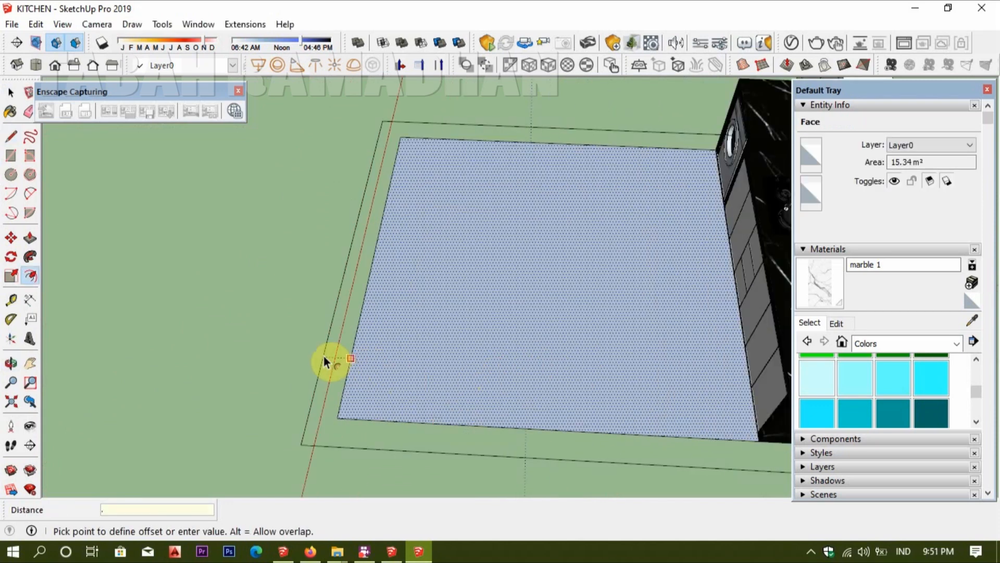
pyautogui.click(325, 358)
pyautogui.press('p')
pyautogui.press('space')
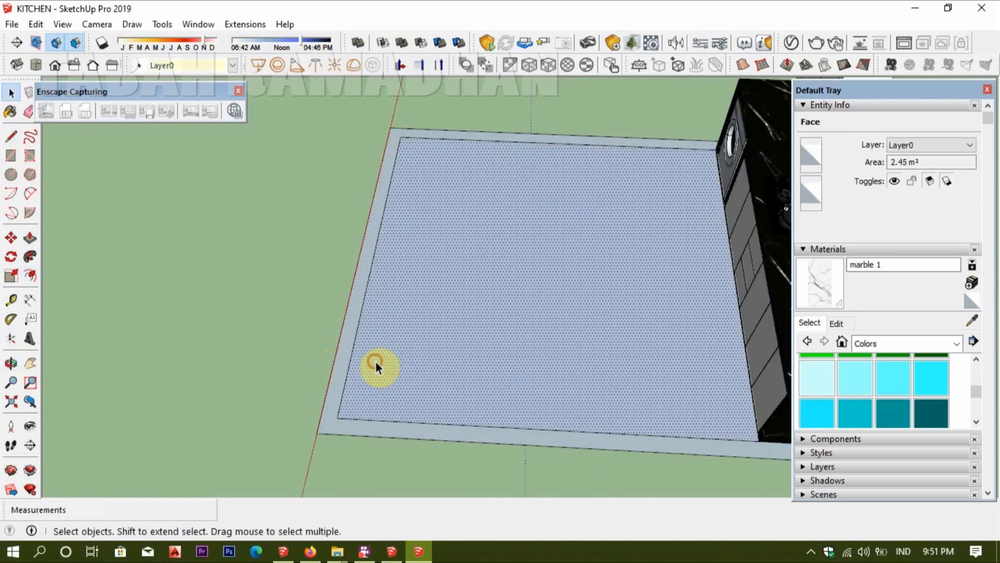
# - Extrude the wall ring 3 m high and group the walls
pyautogui.press('p')
pyautogui.moveTo(331, 370); pyautogui.dragTo(306, 324)
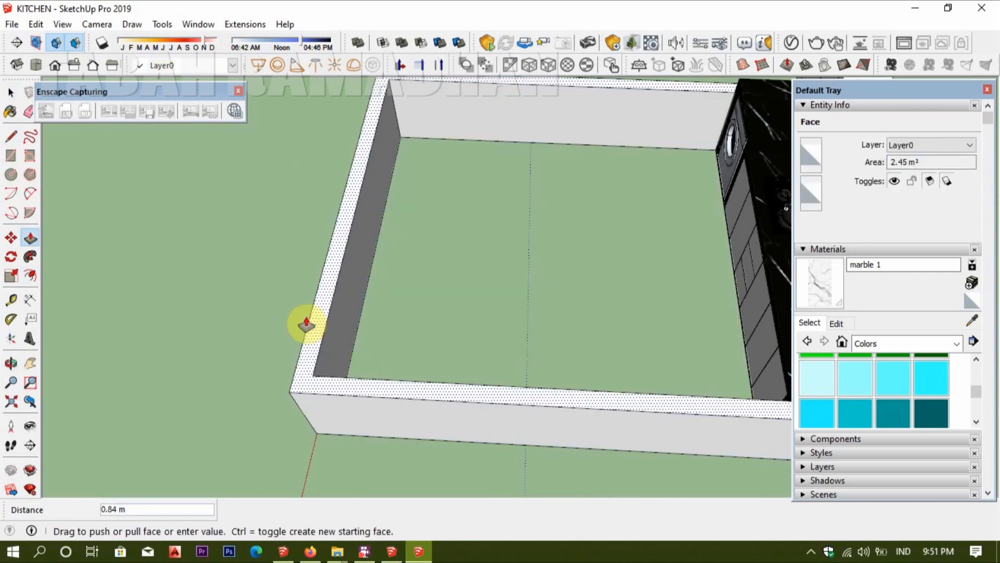
pyautogui.write('3')
pyautogui.press('Return')
pyautogui.press('space')
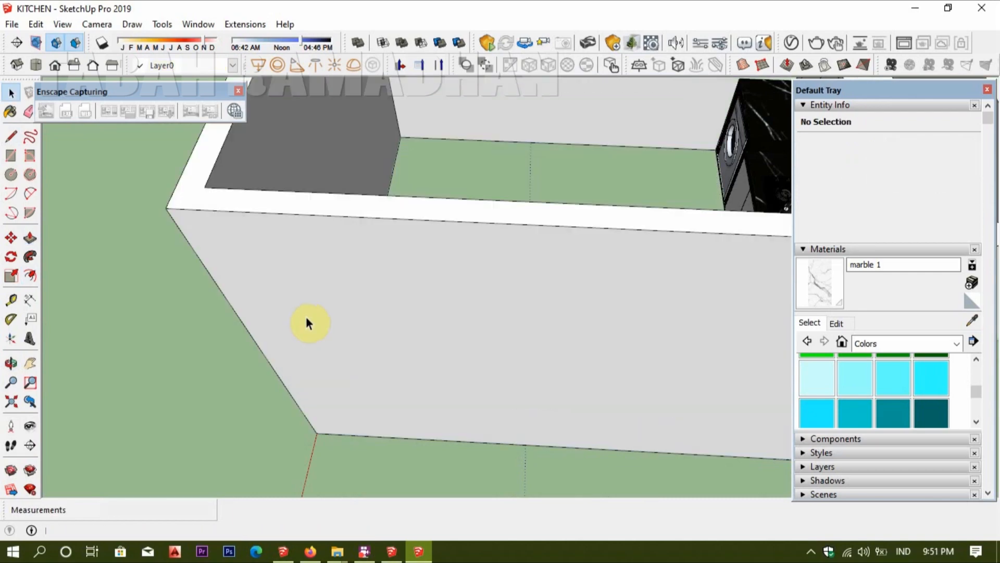
pyautogui.tripleClick(316, 314)
pyautogui.hotkey('ctrl', 'g')
# - Draw a rectangle across the underside of the walls to form the room's floor
pyautogui.doubleClick(358, 286)
pyautogui.moveTo(391, 276); pyautogui.dragTo(542, 448, button='middle')
pyautogui.scroll(2, 421, 307)
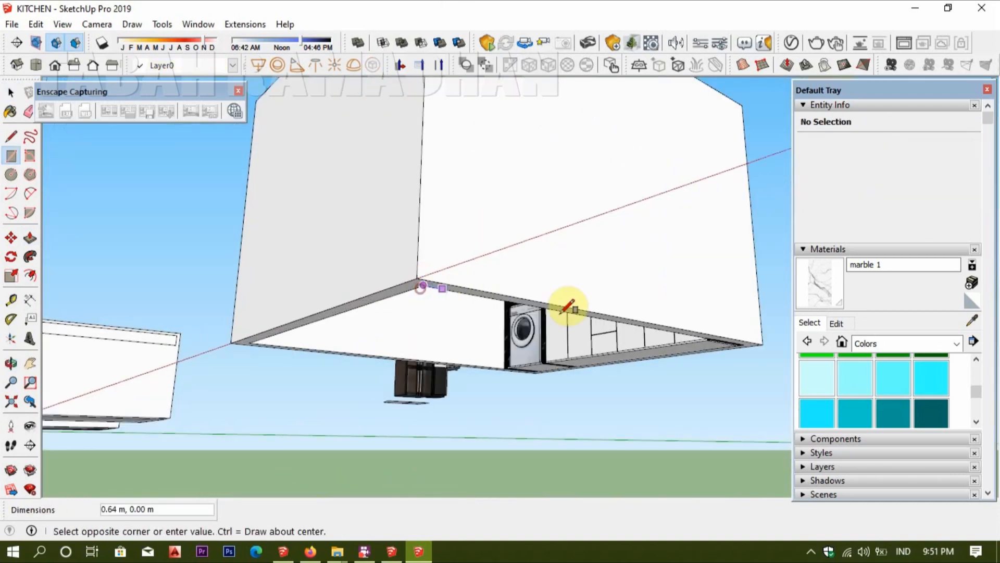
pyautogui.moveTo(568, 306); pyautogui.dragTo(556, 421, button='middle')
pyautogui.click(561, 430)
pyautogui.moveTo(553, 234); pyautogui.dragTo(552, 369, button='middle')
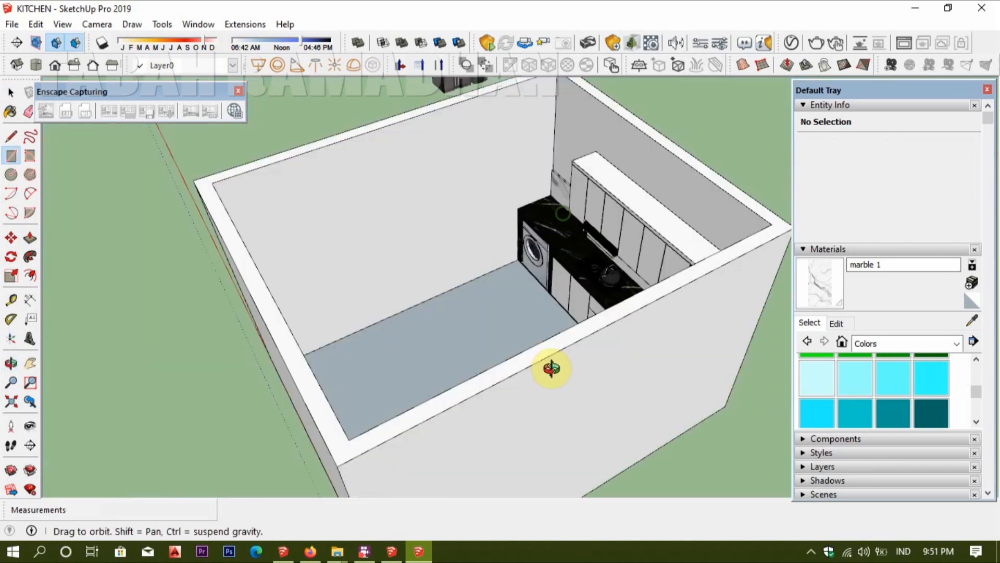
# - Sample Marble Carrara Floor Tile from the other room model, paint the kitchen floor with it, and group the floor
pyautogui.scroll(-8, 365, 235)
pyautogui.moveTo(266, 197); pyautogui.dragTo(181, 236, button='middle')
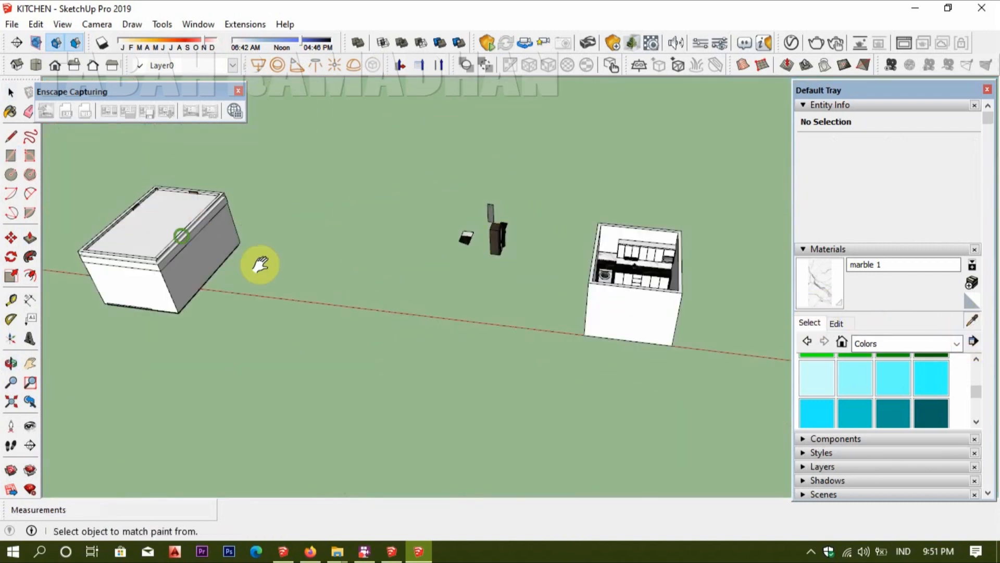
pyautogui.moveTo(261, 263); pyautogui.dragTo(352, 258, button='middle')
pyautogui.scroll(3, 349, 255)
pyautogui.click(345, 258)
pyautogui.scroll(-1, 546, 338)
pyautogui.moveTo(628, 362)
pyautogui.keyDown('shift'); pyautogui.mouseDown(button='middle')
pyautogui.moveTo(306, 271)
pyautogui.moveTo(286, 357)
pyautogui.mouseUp(button='middle'); pyautogui.keyUp('shift')
pyautogui.scroll(3, 305, 270)
pyautogui.click(275, 338)
pyautogui.press('space')
pyautogui.doubleClick(266, 344)
pyautogui.hotkey('ctrl', 'g')
# - Inside the backsplash group, copy the end edge at the side wall about 0.01 m inward to mark a narrow strip
pyautogui.moveTo(272, 310); pyautogui.dragTo(344, 355, button='middle')
pyautogui.scroll(8, 346, 334)
pyautogui.scroll(2, 348, 301)
pyautogui.doubleClick(348, 301)
pyautogui.click(339, 297)
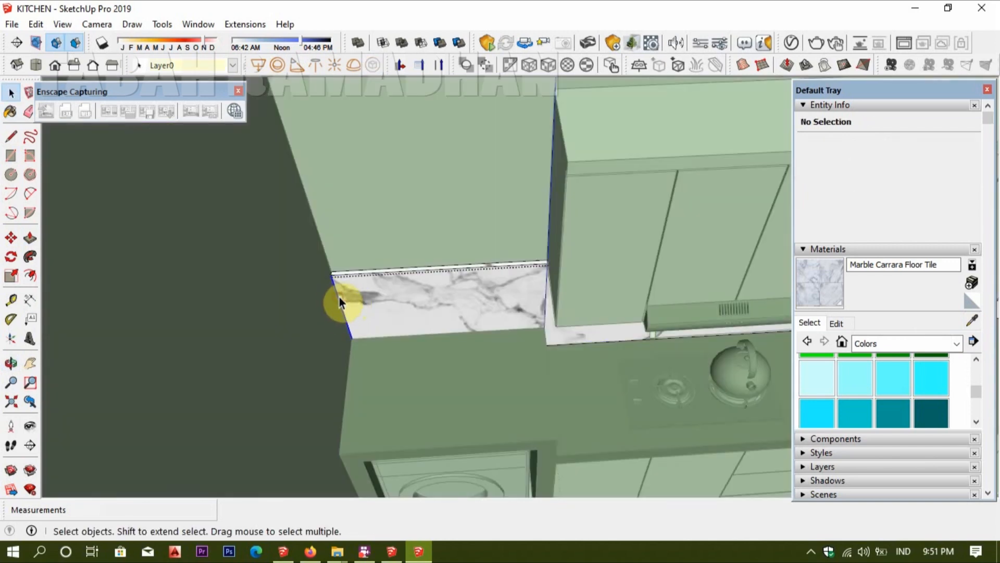
pyautogui.scroll(4, 338, 291)
pyautogui.press('m')
pyautogui.scroll(1, 312, 236)
pyautogui.scroll(1, 312, 236)
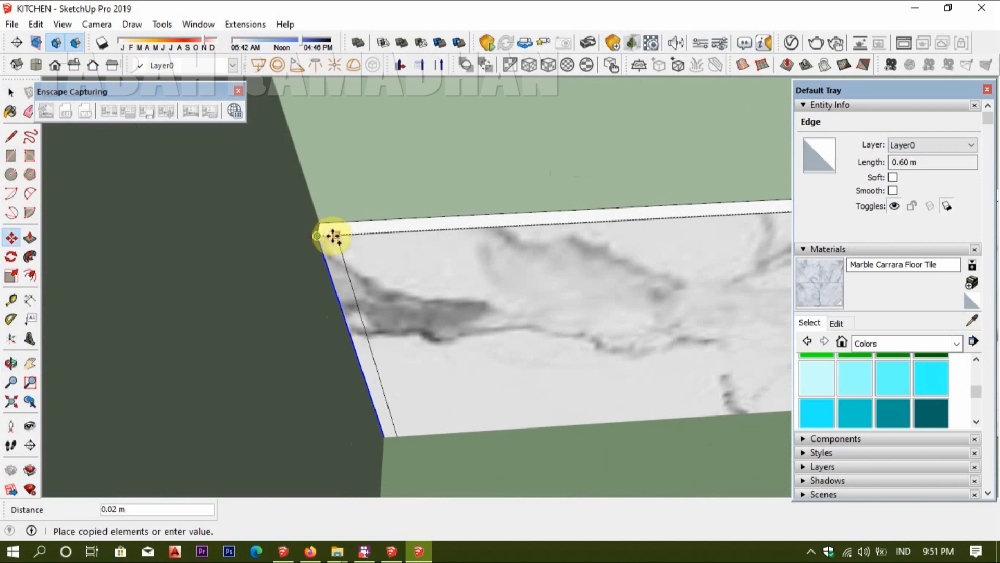
pyautogui.click(336, 236)
pyautogui.scroll(1, 334, 235)
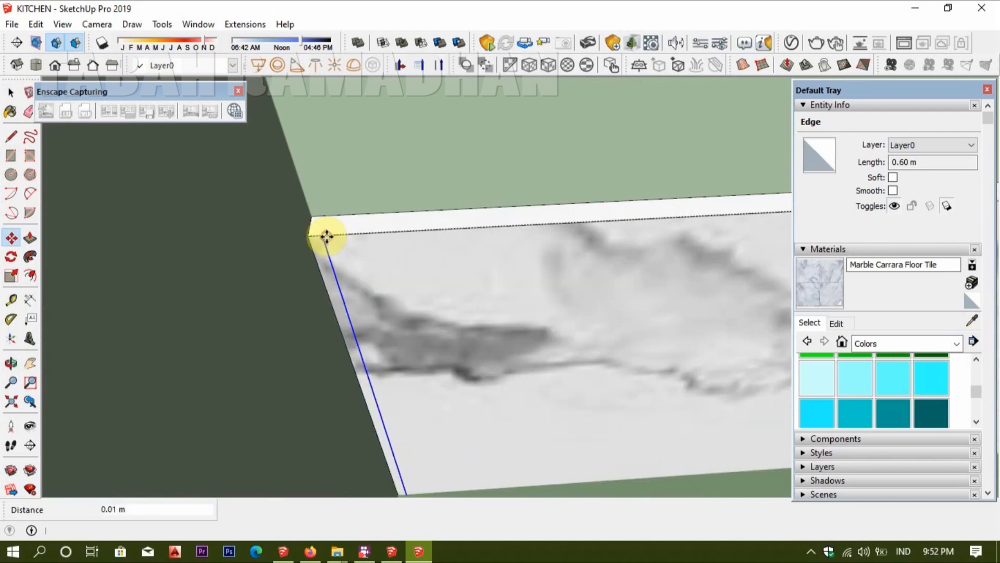
pyautogui.click(326, 236)
# - Pull the narrow backsplash strip forward about 0.58 m along the side wall to the counter's front edge
pyautogui.scroll(-2, 328, 242)
pyautogui.press('p')
pyautogui.click(330, 259)
pyautogui.scroll(-4, 306, 449)
pyautogui.moveTo(281, 229); pyautogui.dragTo(308, 359, button='middle')
pyautogui.click(326, 386)
pyautogui.scroll(5, 291, 391)
pyautogui.moveTo(297, 441); pyautogui.dragTo(421, 255, button='middle')
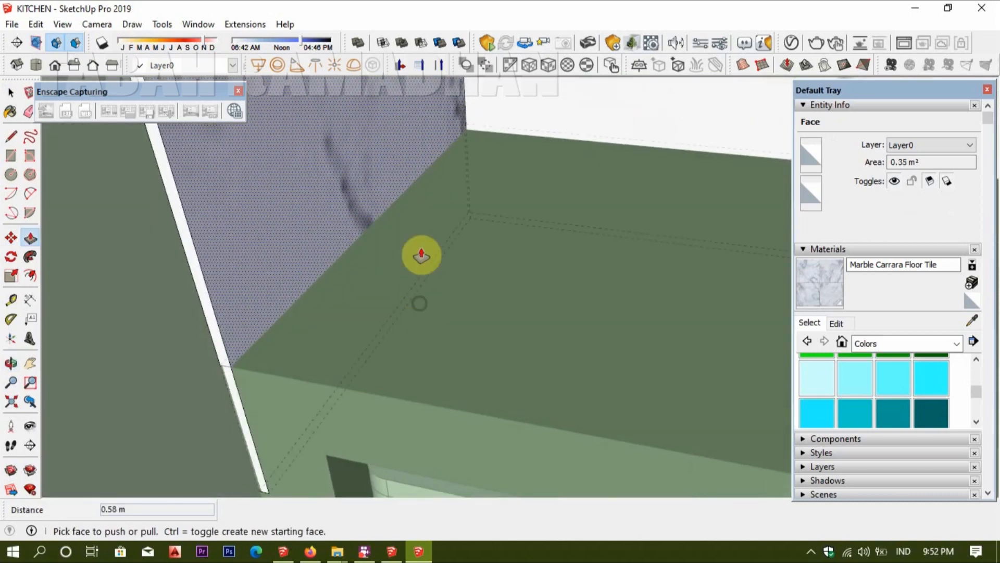
# - Split the side backsplash's bottom face at the corner with a line and push it up to the countertop level
pyautogui.scroll(3, 473, 228)
pyautogui.press('l')
pyautogui.click(468, 215)
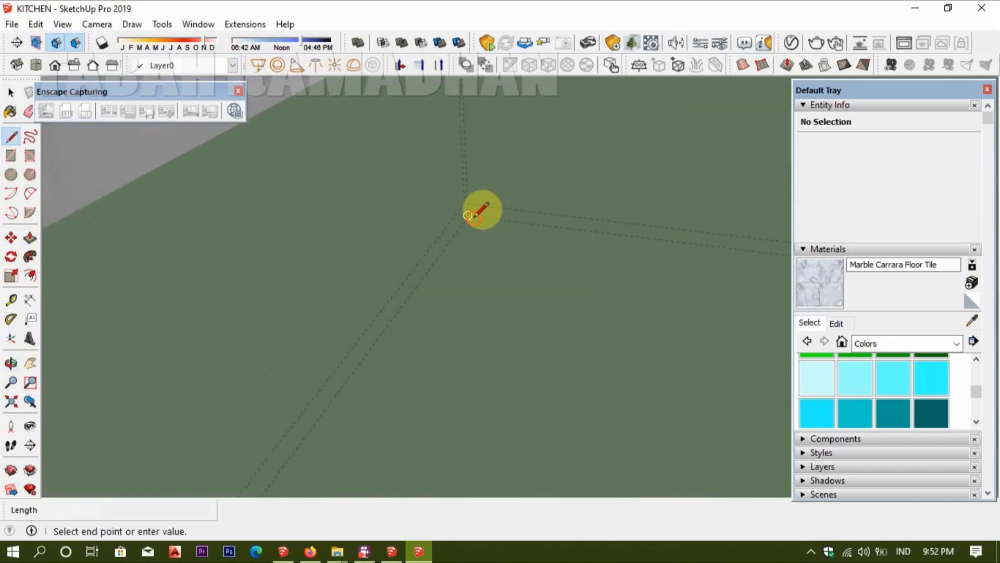
pyautogui.click(477, 204)
pyautogui.scroll(-5, 476, 225)
pyautogui.moveTo(456, 317); pyautogui.dragTo(319, 287, button='middle')
pyautogui.press('p')
pyautogui.scroll(2, 319, 287)
pyautogui.moveTo(255, 319); pyautogui.dragTo(241, 295, button='middle')
pyautogui.scroll(2, 229, 330)
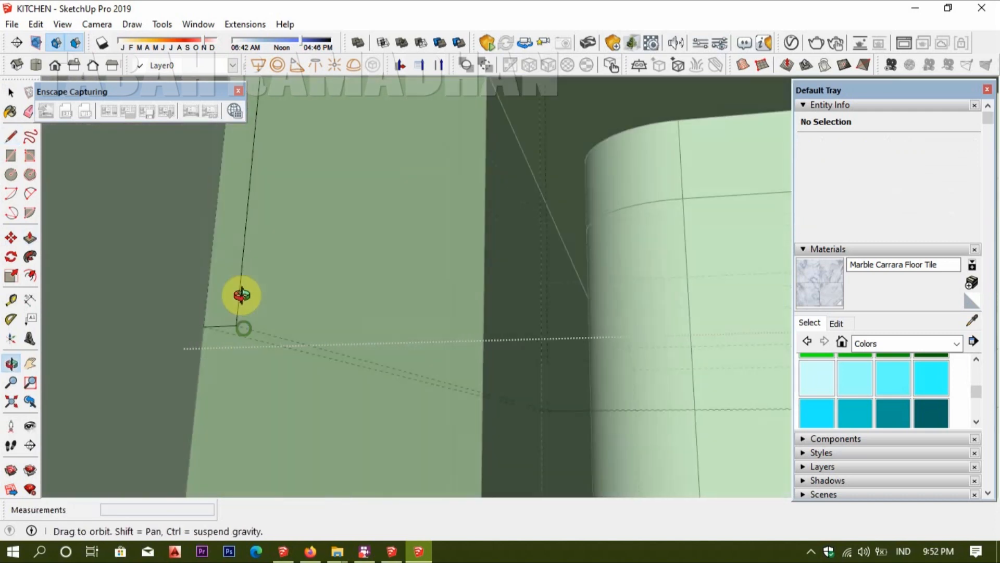
pyautogui.click(241, 337)
pyautogui.scroll(-3, 331, 161)
pyautogui.moveTo(330, 161); pyautogui.dragTo(418, 365, button='middle')
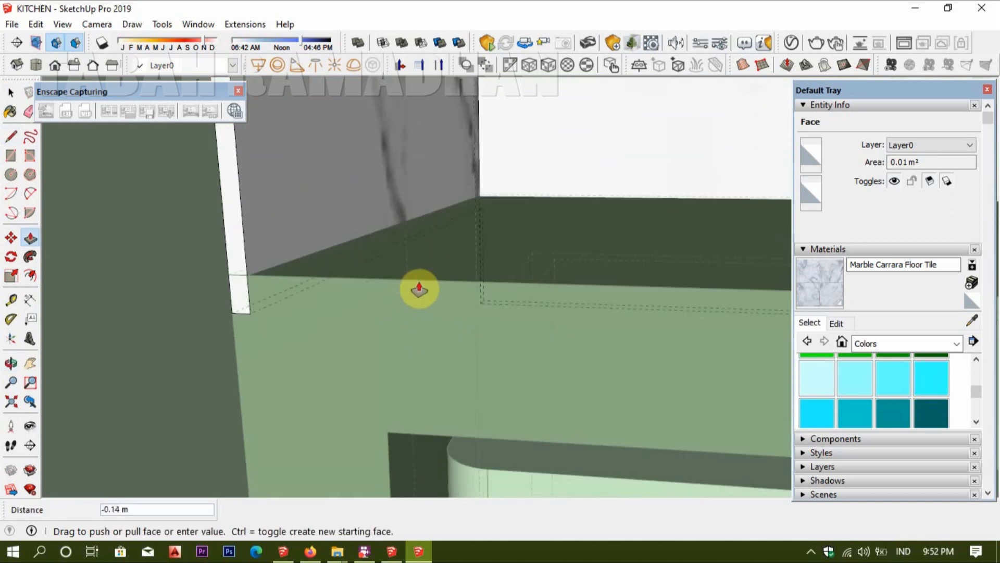
pyautogui.click(423, 281)
pyautogui.press('space')
pyautogui.scroll(-1, 423, 282)
pyautogui.moveTo(423, 282); pyautogui.dragTo(419, 377, button='middle')
pyautogui.click(419, 376)
# - Hide the room wall that blocks the view of the kitchen
pyautogui.scroll(-5, 419, 376)
pyautogui.moveTo(379, 255); pyautogui.dragTo(397, 225, button='middle')
pyautogui.scroll(3, 366, 276)
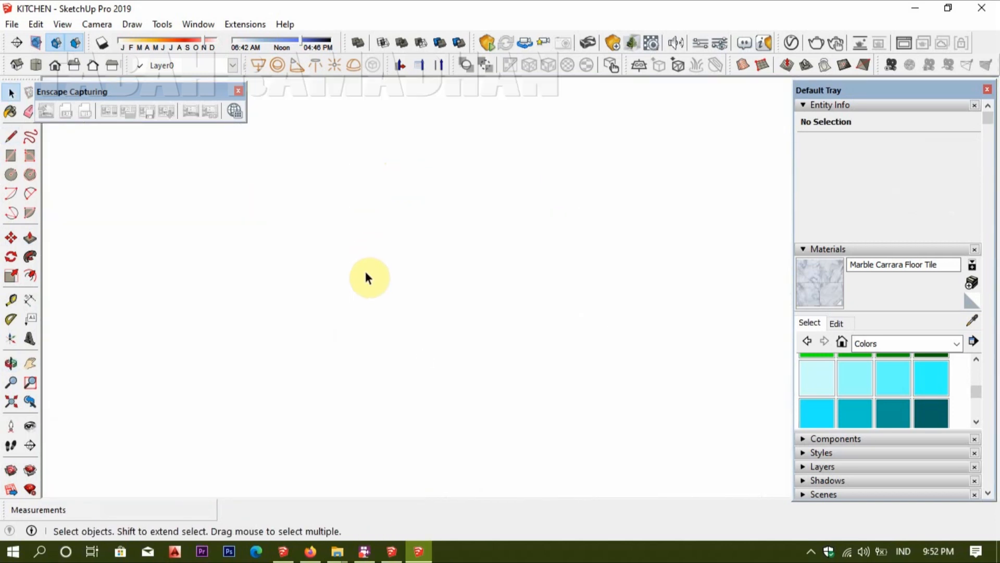
pyautogui.rightClick(342, 312)
pyautogui.click(385, 259)
# - Draw a rectangle about 0.90 m by 0.03 m on the wall above the backsplash, between the side wall and the wall cabinet
pyautogui.moveTo(386, 261); pyautogui.dragTo(491, 351, button='middle')
pyautogui.scroll(-7, 462, 180)
pyautogui.moveTo(353, 190); pyautogui.dragTo(430, 217, button='middle')
pyautogui.scroll(4, 403, 251)
pyautogui.moveTo(403, 251); pyautogui.dragTo(188, 348, button='middle')
pyautogui.scroll(3, 190, 344)
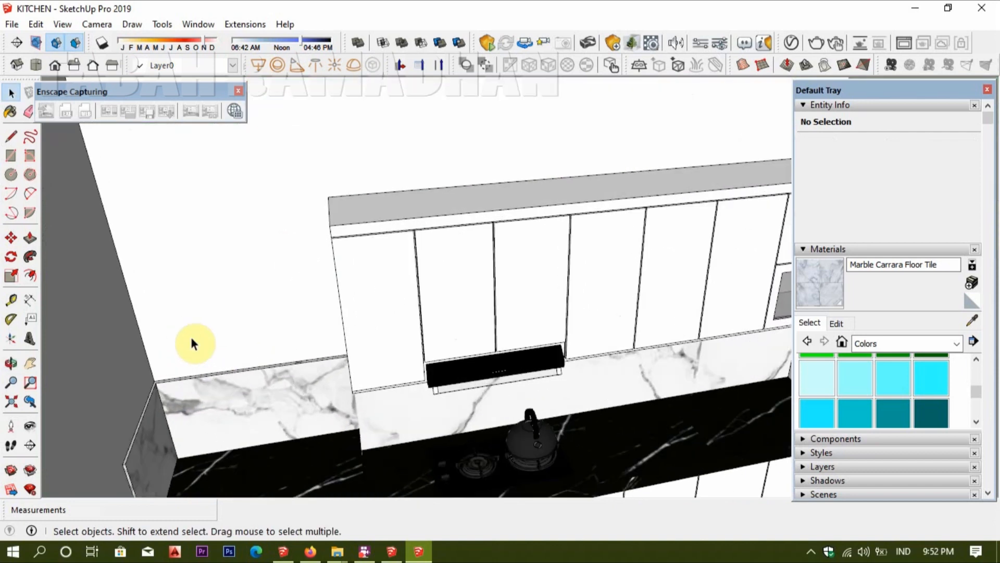
pyautogui.scroll(5, 308, 283)
pyautogui.moveTo(325, 321); pyautogui.dragTo(405, 399, button='middle')
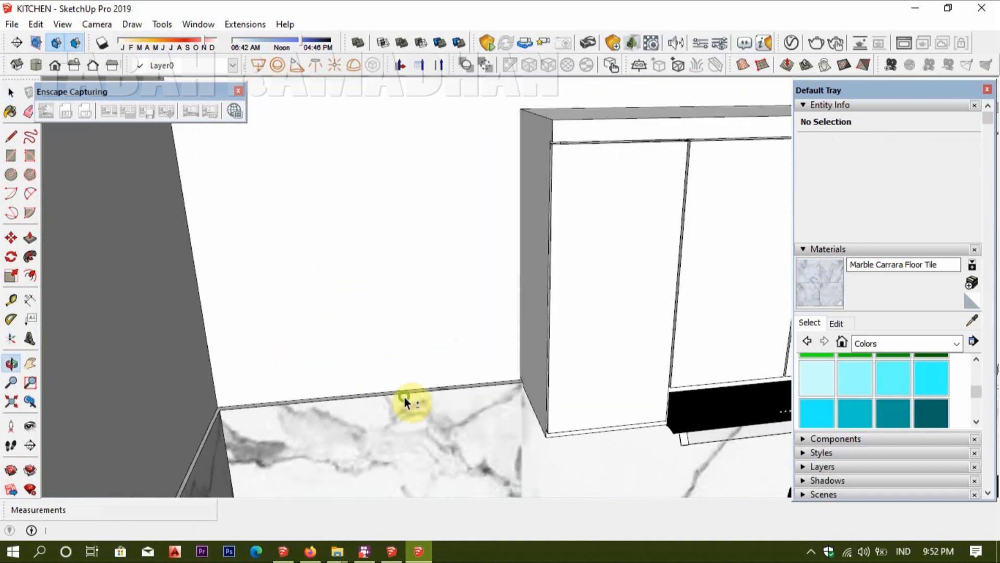
pyautogui.scroll(2, 226, 405)
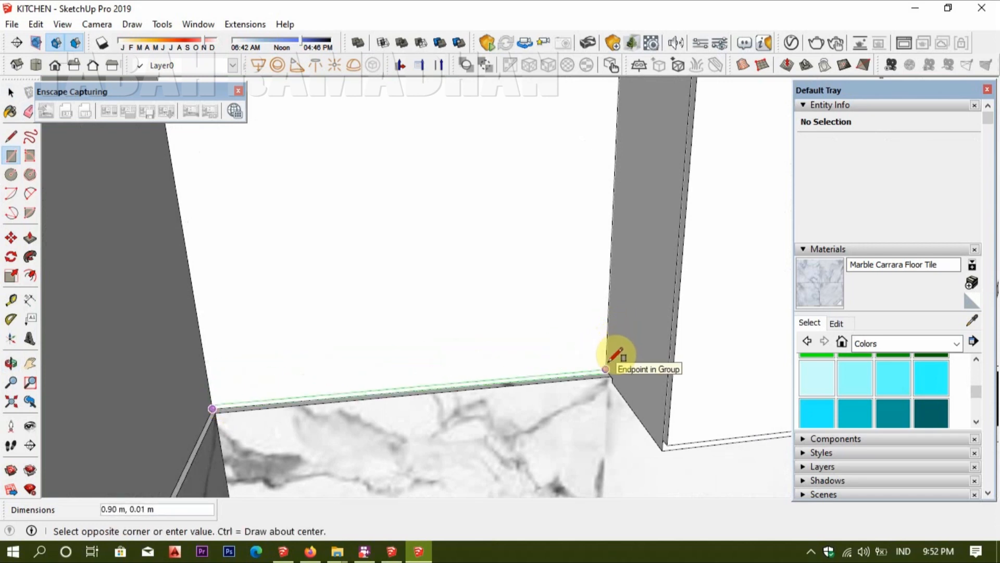
pyautogui.scroll(2, 609, 359)
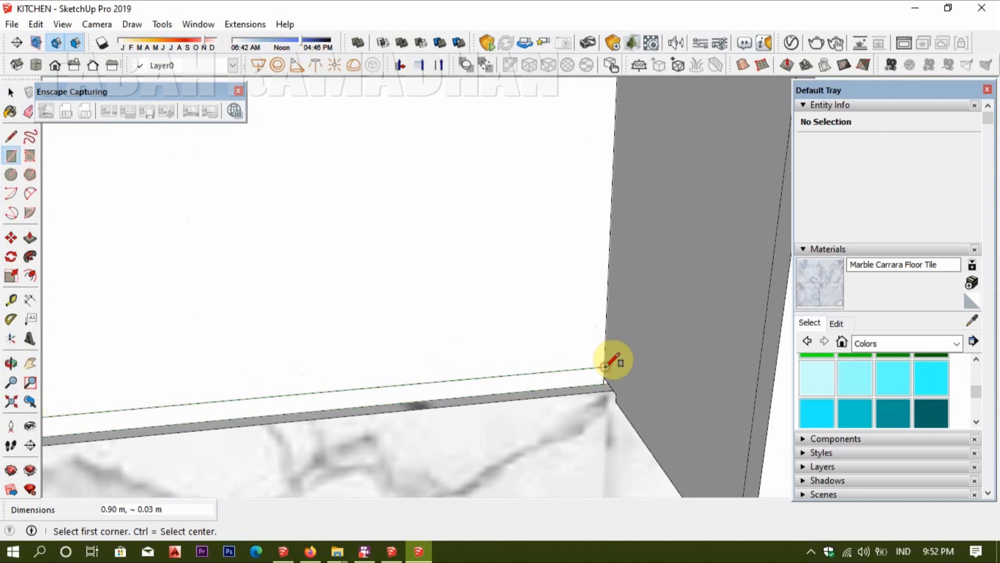
# - Pull the thin rectangle out to the wall cabinet's depth and group it as a shelf
pyautogui.press('p')
pyautogui.click(552, 383)
pyautogui.scroll(-3, 649, 436)
pyautogui.moveTo(648, 423); pyautogui.dragTo(595, 420, button='middle')
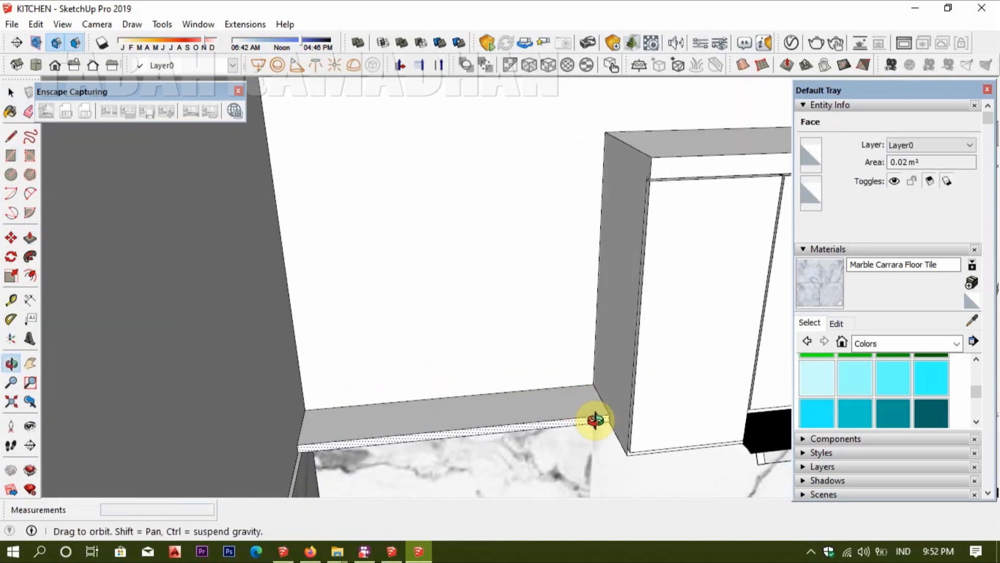
pyautogui.click(596, 420)
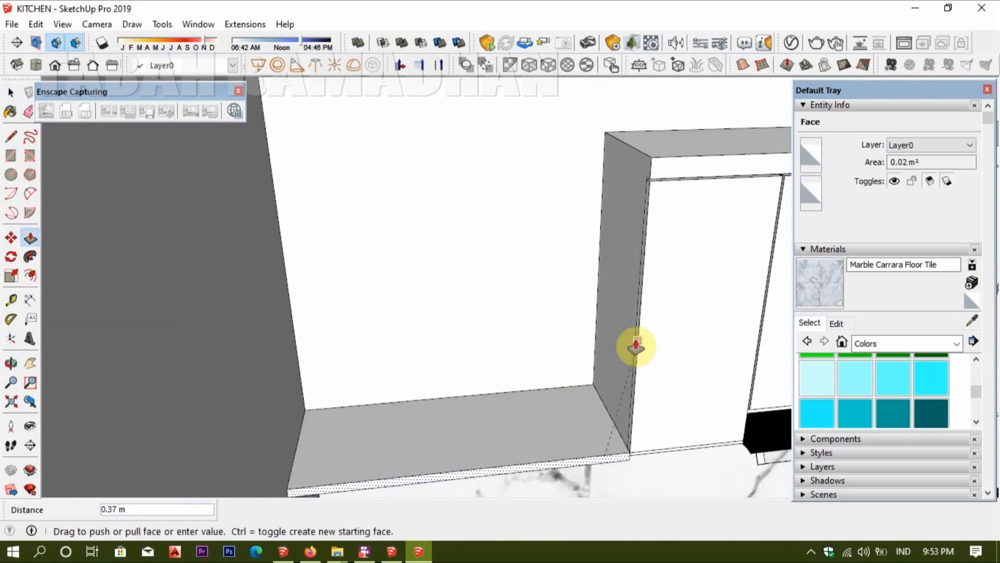
pyautogui.scroll(2, 646, 192)
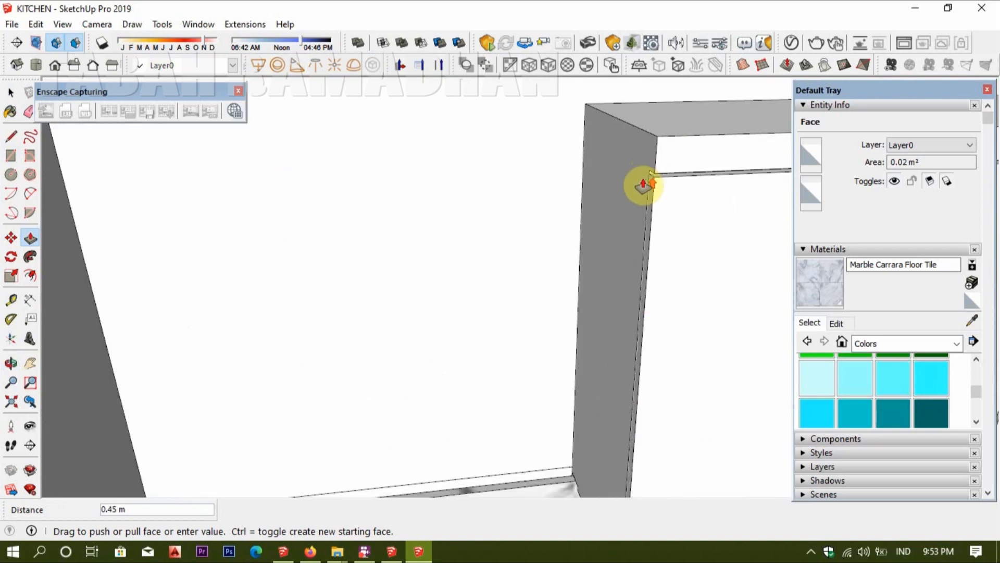
pyautogui.scroll(-4, 595, 395)
pyautogui.press('space')
pyautogui.tripleClick(496, 426)
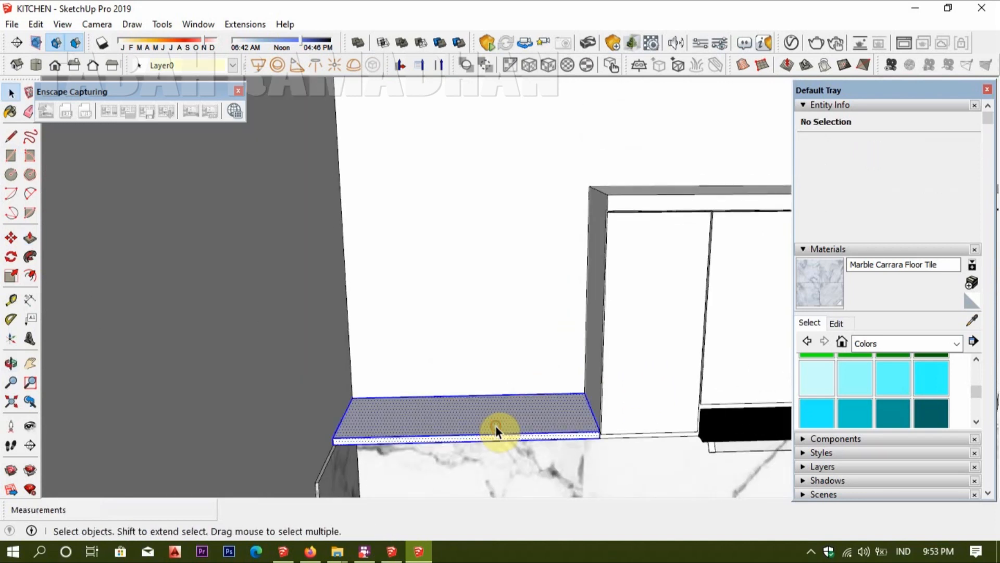
pyautogui.hotkey('ctrl', 'g')
# - Draw a vertical line along the wall cabinet's rear edge above the shelf and divide it into three segments
pyautogui.moveTo(568, 427); pyautogui.dragTo(589, 312, button='middle')
pyautogui.press('m')
pyautogui.moveTo(618, 379); pyautogui.dragTo(651, 400, button='middle')
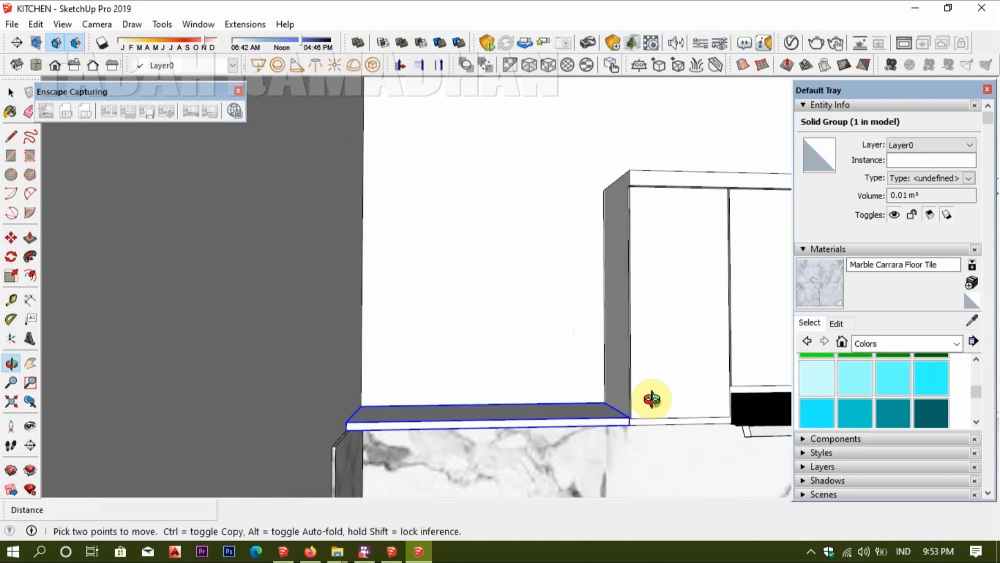
pyautogui.press('l')
pyautogui.click(603, 190)
pyautogui.press('space')
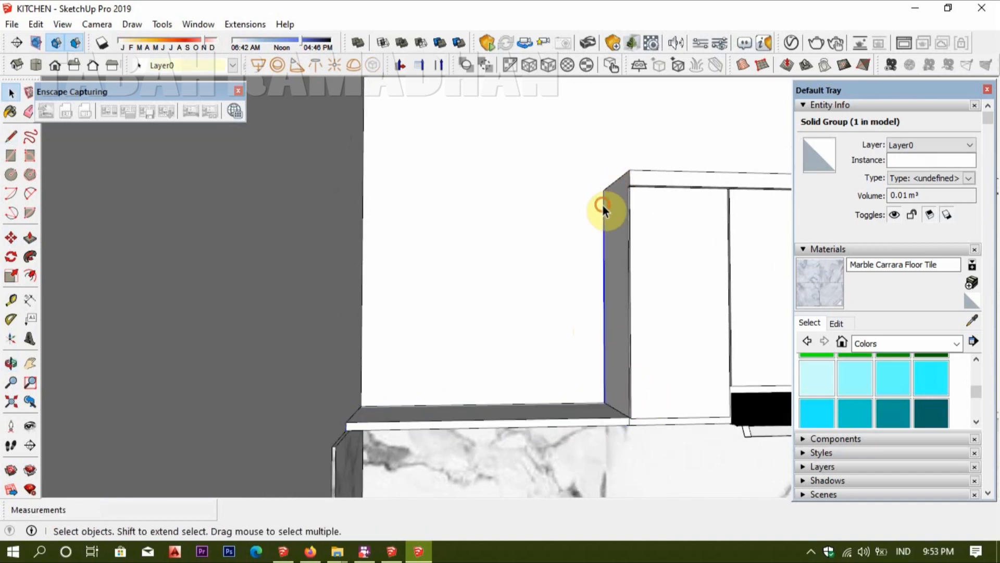
pyautogui.rightClick(603, 204)
pyautogui.click(622, 289)
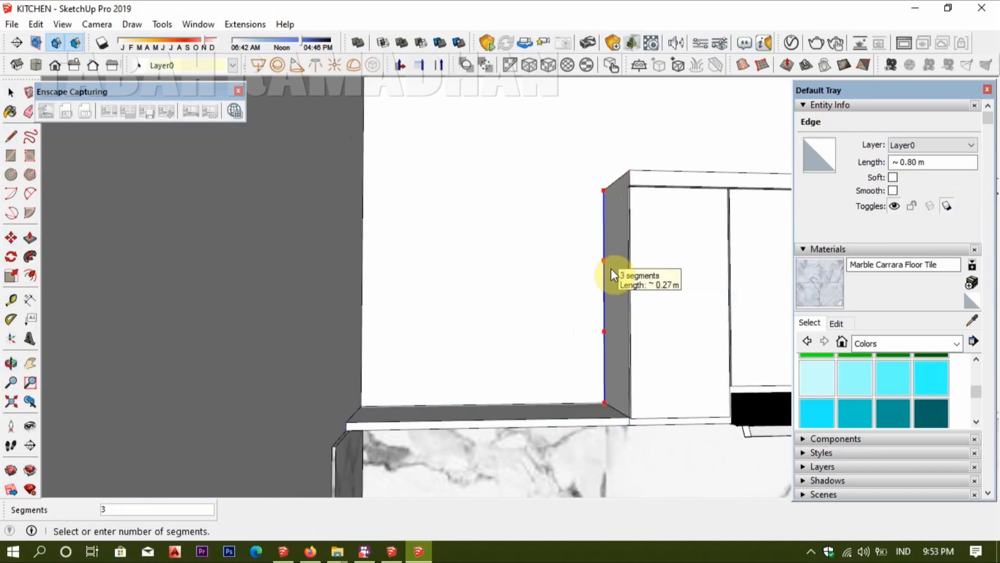
pyautogui.click(611, 267)
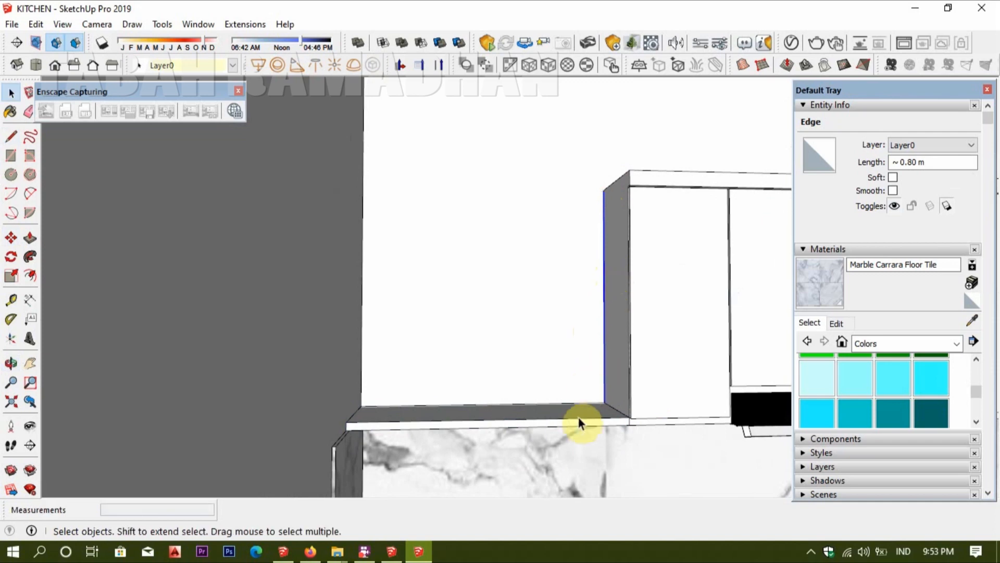
pyautogui.click(608, 364)
pyautogui.doubleClick(608, 364)
pyautogui.click(604, 219)
pyautogui.click(547, 292)
# - Raise the shelf about 0.26 m above the backsplash and place a copy of it about 0.32 m higher
pyautogui.click(452, 421)
pyautogui.moveTo(526, 407); pyautogui.dragTo(605, 397, button='middle')
pyautogui.press('m')
pyautogui.press('ctrl')
pyautogui.click(647, 395)
pyautogui.press('ctrl')
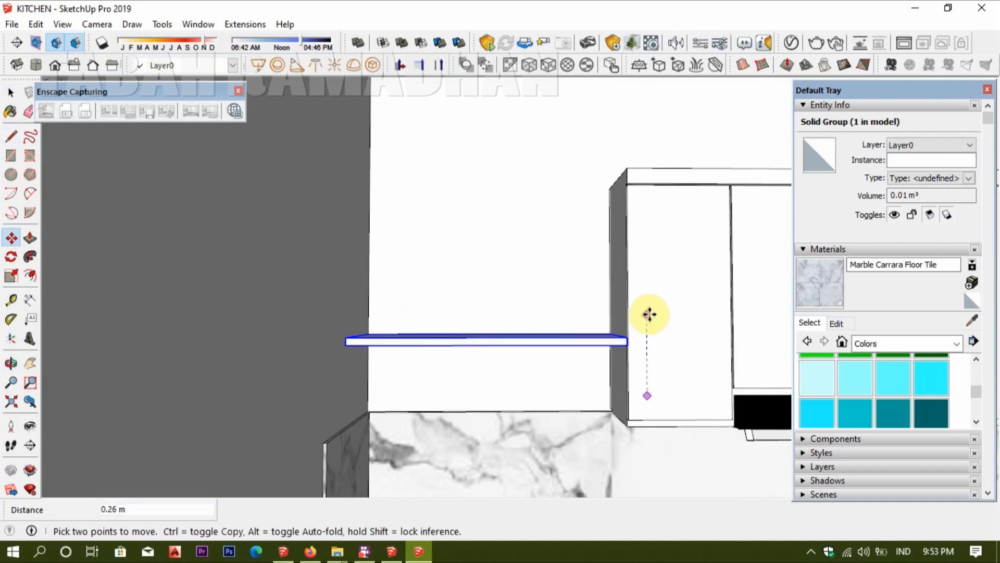
pyautogui.press('ctrl')
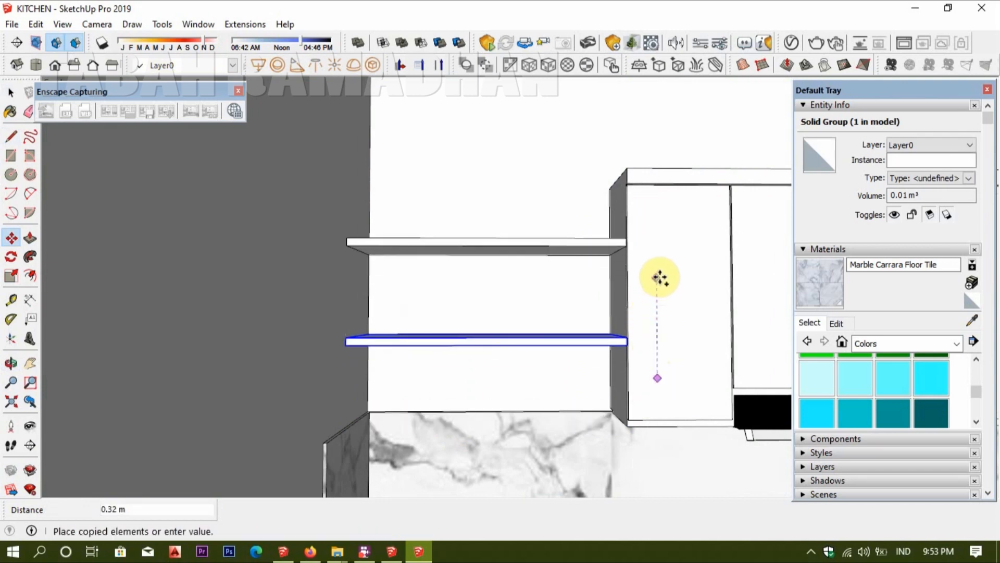
pyautogui.click(659, 277)
pyautogui.press('space')
pyautogui.click(594, 220)
# - Sample the grey Color M05 from the loose panel beside the model and paint the wall cabinet fronts with it
pyautogui.moveTo(657, 250); pyautogui.dragTo(610, 357, button='middle')
pyautogui.scroll(2, 666, 344)
pyautogui.moveTo(686, 335); pyautogui.dragTo(516, 261, button='middle')
pyautogui.moveTo(678, 277)
pyautogui.mouseDown(button='middle')
pyautogui.moveTo(424, 342)
pyautogui.moveTo(453, 330)
pyautogui.moveTo(256, 311)
pyautogui.moveTo(494, 298)
pyautogui.moveTo(461, 331)
pyautogui.mouseUp(button='middle')
pyautogui.press('b')
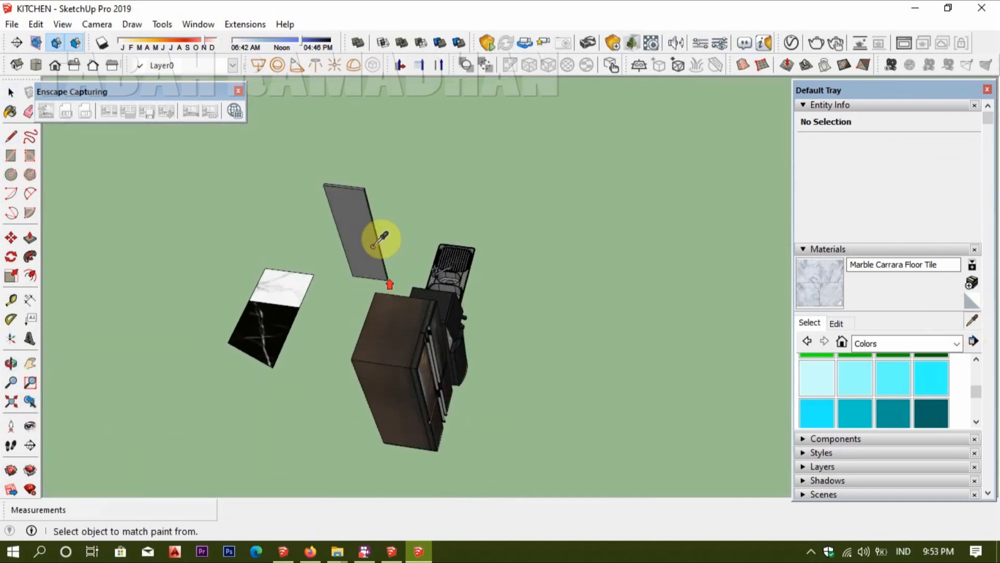
pyautogui.keyDown('alt'); pyautogui.click(381, 240); pyautogui.keyUp('alt')
pyautogui.scroll(-2, 599, 357)
pyautogui.keyDown('shift'); pyautogui.moveTo(603, 359); pyautogui.dragTo(271, 172, button='middle'); pyautogui.keyUp('shift')
pyautogui.moveTo(531, 323)
pyautogui.mouseDown(button='middle')
pyautogui.moveTo(518, 337)
pyautogui.moveTo(485, 271)
pyautogui.mouseUp(button='middle')
pyautogui.scroll(2, 422, 226)
pyautogui.click(416, 229)
pyautogui.click(464, 219)
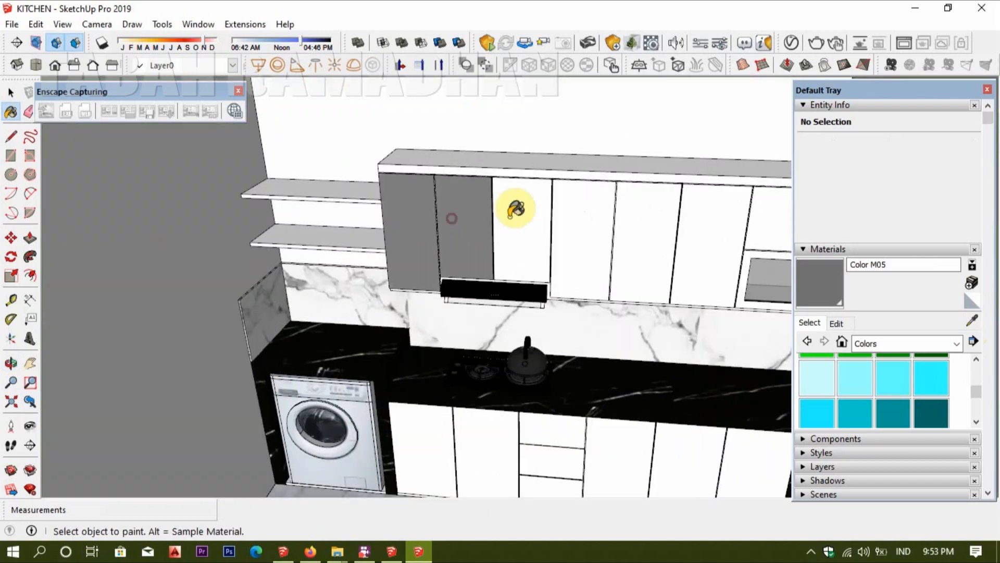
pyautogui.click(521, 211)
pyautogui.click(583, 213)
pyautogui.click(646, 221)
pyautogui.click(719, 214)
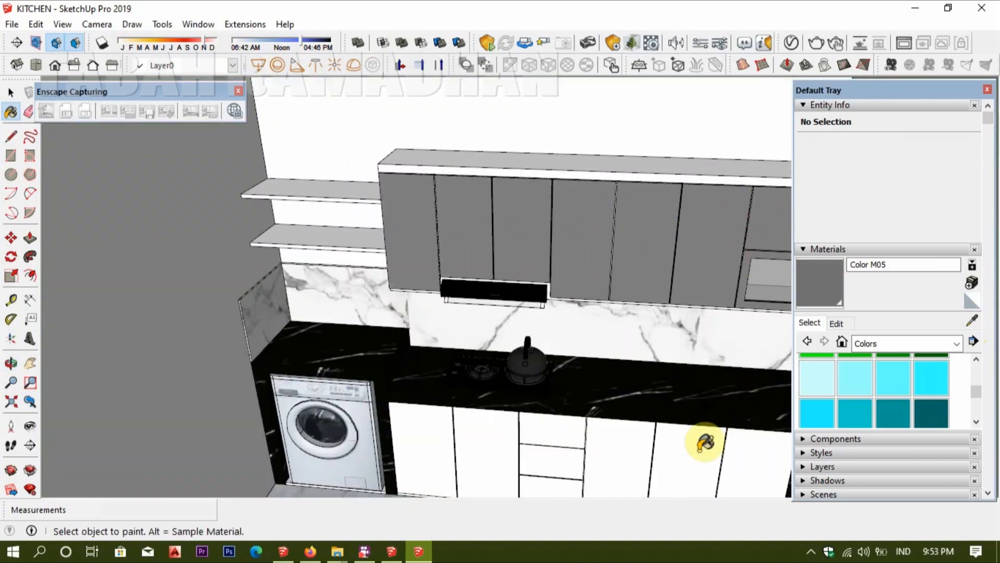
# - Paint the base cabinet doors and drawer fronts with Color M05
pyautogui.click(704, 443)
pyautogui.click(743, 458)
pyautogui.click(625, 440)
pyautogui.click(559, 437)
pyautogui.click(485, 447)
pyautogui.click(430, 442)
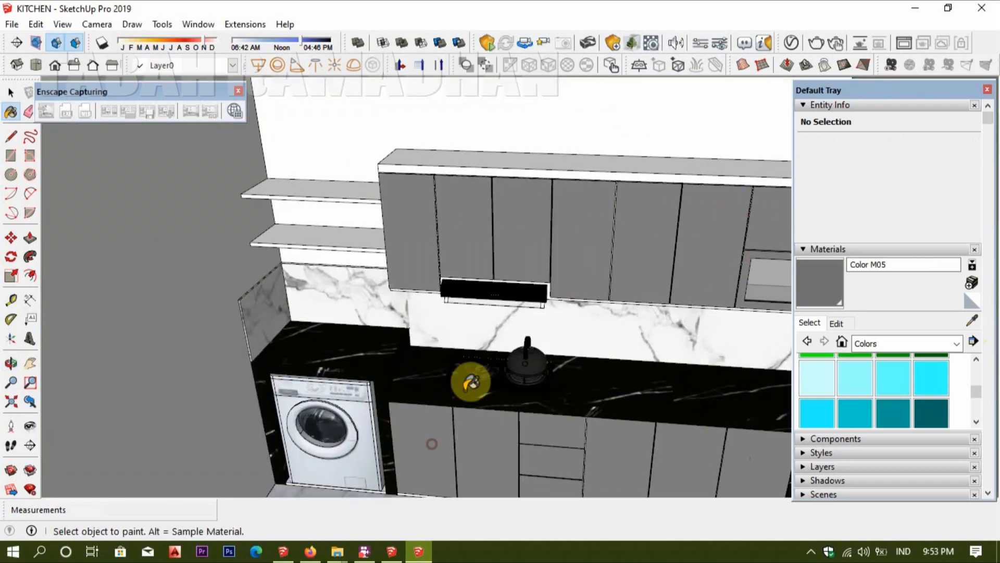
# - Paint both open shelves beside the wall cabinets with Color M05
pyautogui.moveTo(377, 374); pyautogui.dragTo(412, 377, button='middle')
pyautogui.press('space')
pyautogui.press('b')
pyautogui.click(261, 223)
pyautogui.click(261, 264)
pyautogui.moveTo(261, 264); pyautogui.dragTo(353, 230, button='middle')
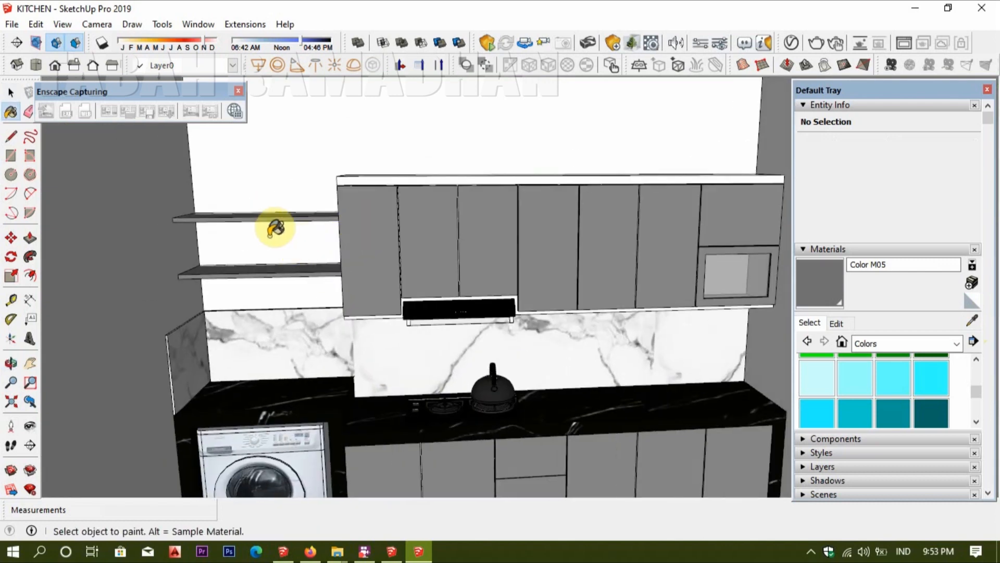
pyautogui.moveTo(487, 241); pyautogui.dragTo(493, 265, button='middle')
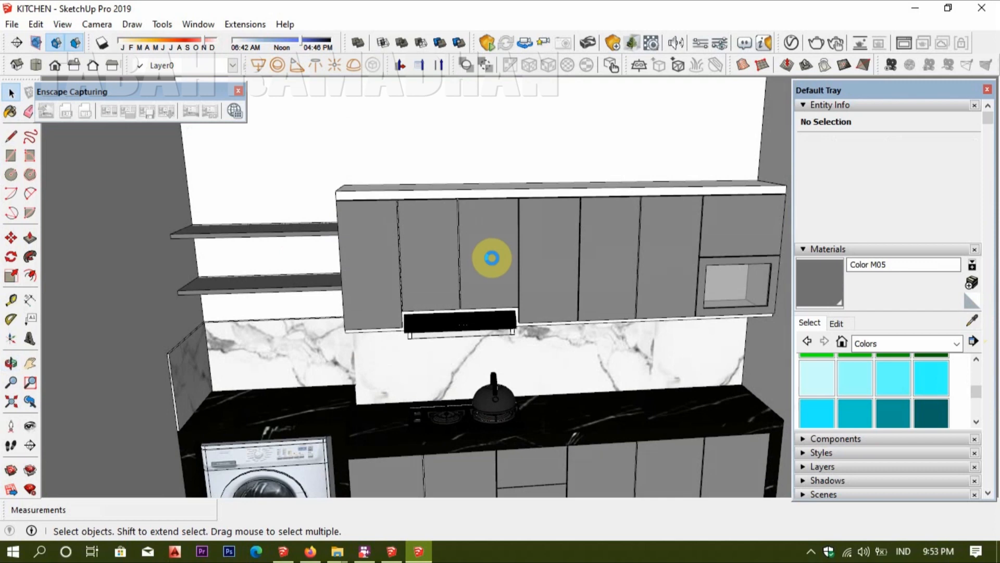
pyautogui.press('Return')
pyautogui.press('Return')
# - Rotate the loose sink component so that it runs parallel to the kitchen counter
pyautogui.moveTo(471, 266); pyautogui.dragTo(366, 312, button='middle')
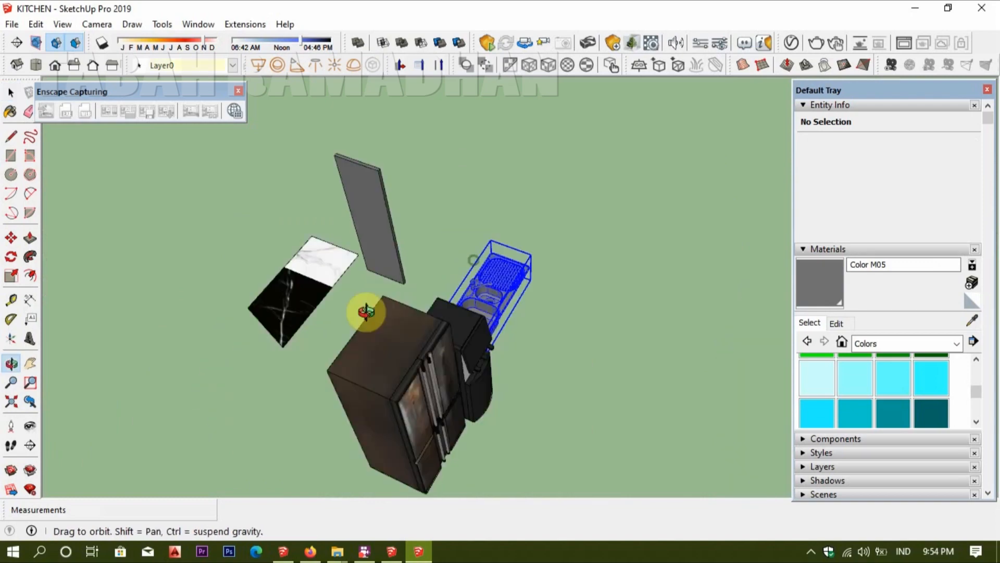
pyautogui.scroll(3, 461, 305)
pyautogui.click(545, 219)
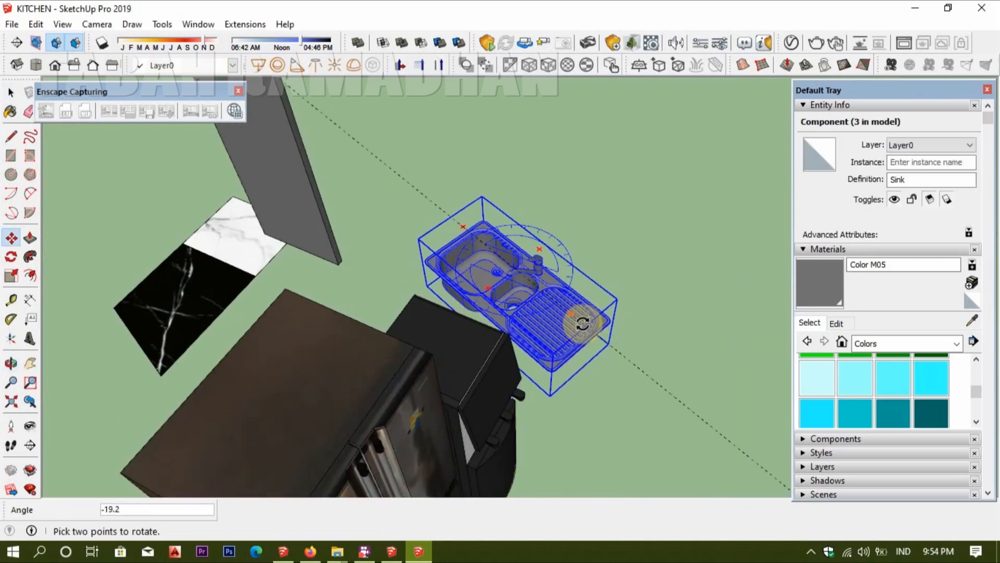
pyautogui.click(607, 307)
# - Move the sink by its rim onto the black marble counter, below the end of the wall cabinets with the open niche
pyautogui.scroll(8, 587, 342)
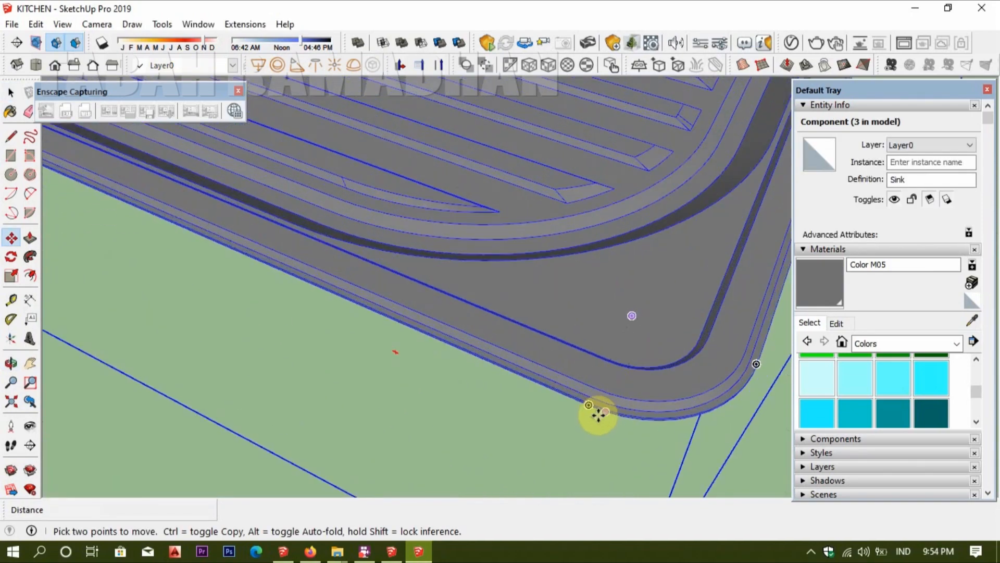
pyautogui.scroll(2, 599, 414)
pyautogui.scroll(-2, 603, 408)
pyautogui.moveTo(603, 408); pyautogui.dragTo(615, 307, button='middle')
pyautogui.moveTo(604, 384); pyautogui.dragTo(250, 359, button='middle')
pyautogui.scroll(-6, 224, 354)
pyautogui.click(223, 355)
pyautogui.scroll(-2, 333, 347)
pyautogui.moveTo(358, 358); pyautogui.dragTo(412, 359, button='middle')
pyautogui.scroll(-4, 498, 349)
pyautogui.moveTo(493, 354); pyautogui.dragTo(521, 351, button='middle')
pyautogui.scroll(8, 513, 351)
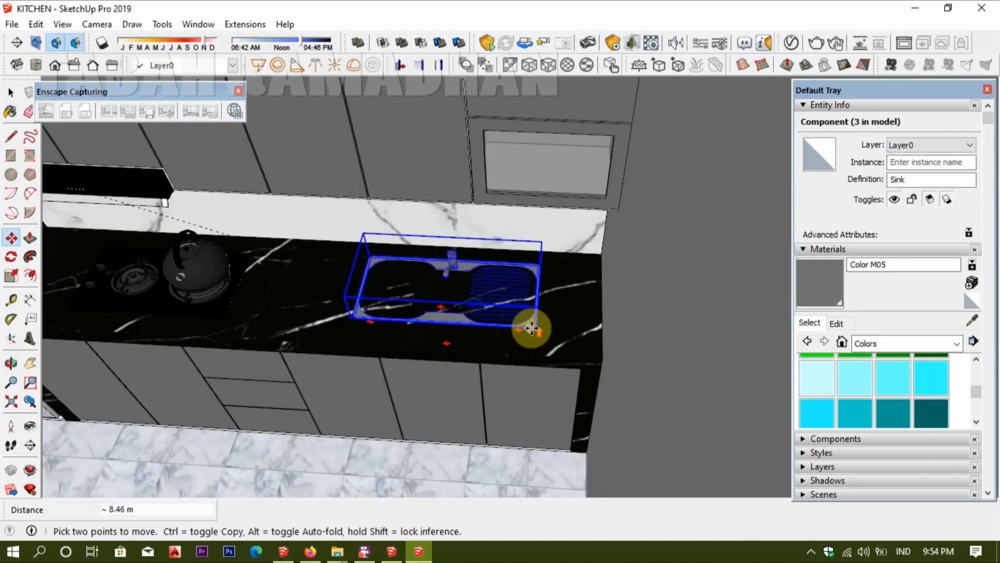
pyautogui.scroll(4, 531, 328)
pyautogui.click(597, 342)
pyautogui.press('space')
# - Inside the counter group, draw a rectangle over the sink and push it down to cut an opening in the marble
pyautogui.moveTo(416, 312); pyautogui.dragTo(512, 332, button='middle')
pyautogui.doubleClick(467, 322)
pyautogui.press('r')
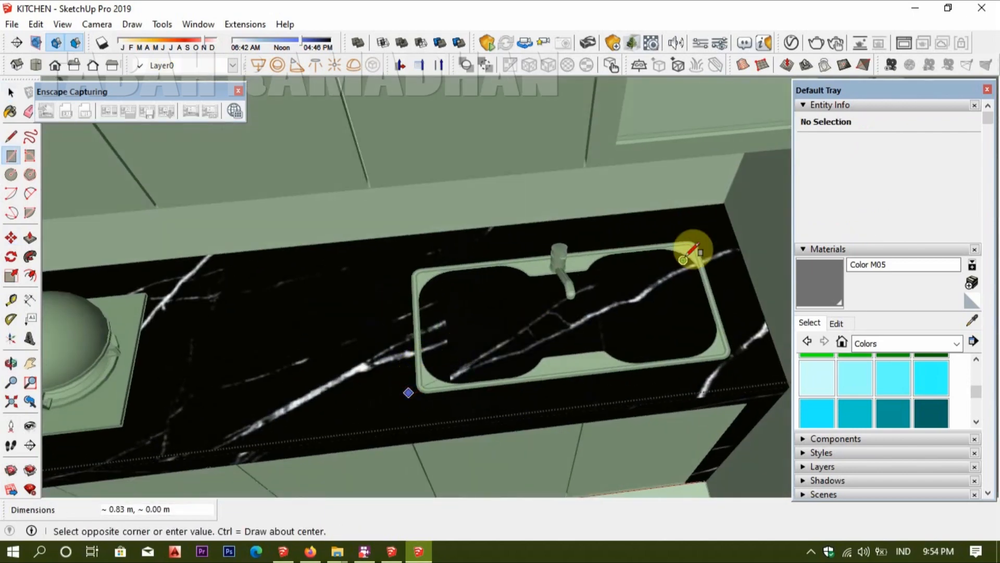
pyautogui.click(686, 233)
pyautogui.moveTo(687, 233); pyautogui.dragTo(587, 328, button='middle')
pyautogui.press('p')
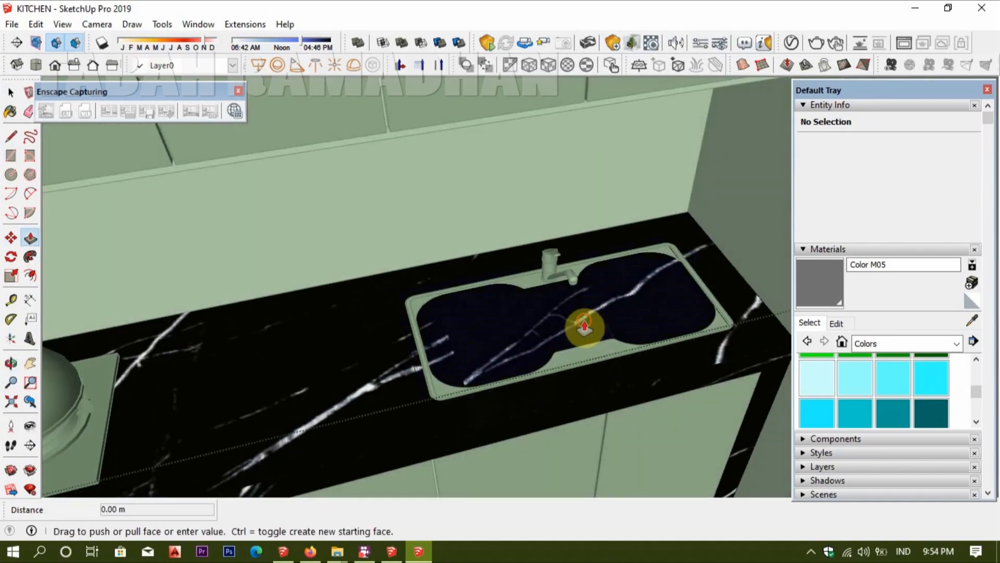
pyautogui.moveTo(587, 329); pyautogui.dragTo(660, 386)
# - Adjust the side faces of the counter opening to sit beneath the sink rim, and leave the counter group
pyautogui.moveTo(652, 403); pyautogui.dragTo(491, 411, button='middle')
pyautogui.scroll(3, 468, 379)
pyautogui.scroll(3, 411, 373)
pyautogui.click(411, 373)
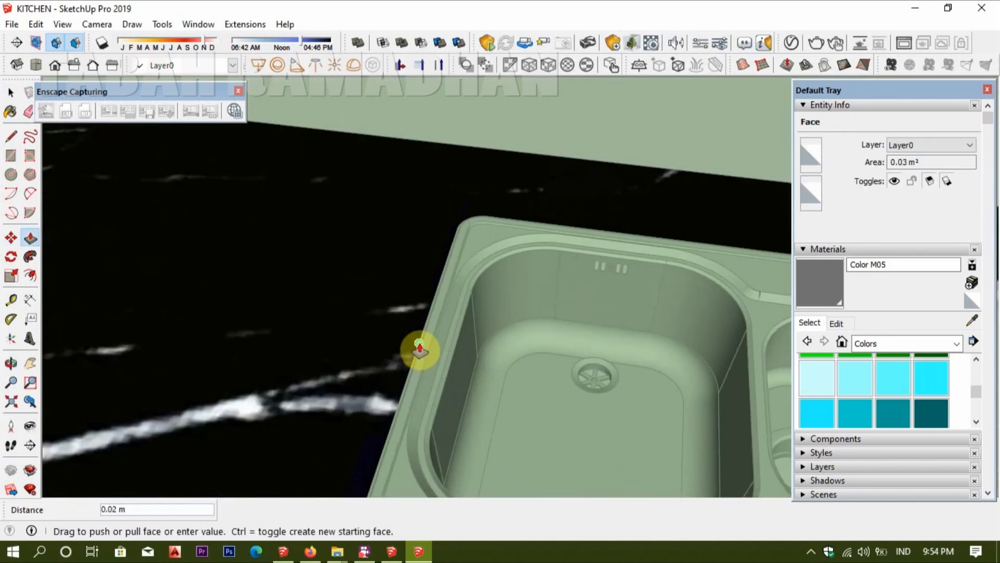
pyautogui.click(484, 221)
pyautogui.scroll(-4, 507, 257)
pyautogui.moveTo(507, 257); pyautogui.dragTo(495, 336, button='middle')
pyautogui.scroll(2, 757, 289)
pyautogui.click(749, 291)
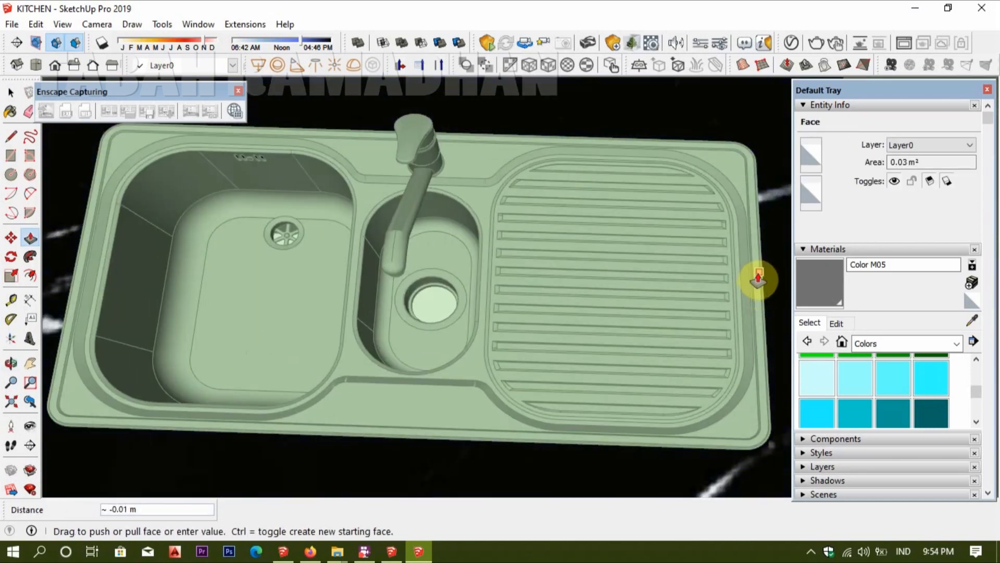
pyautogui.click(604, 286)
pyautogui.scroll(-5, 703, 200)
pyautogui.scroll(-5, 651, 265)
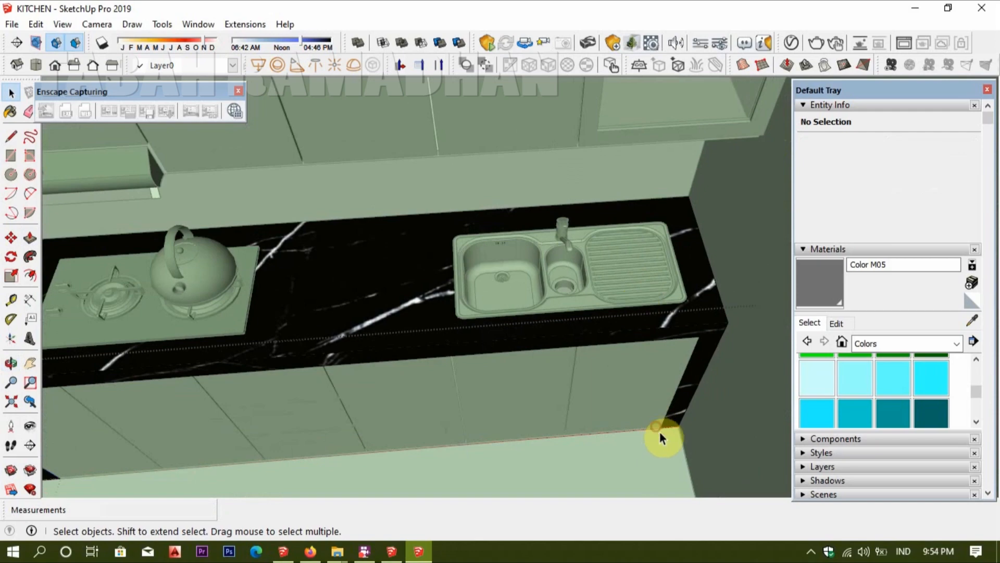
pyautogui.scroll(-3, 660, 435)
pyautogui.moveTo(710, 440); pyautogui.dragTo(645, 302, button='middle')
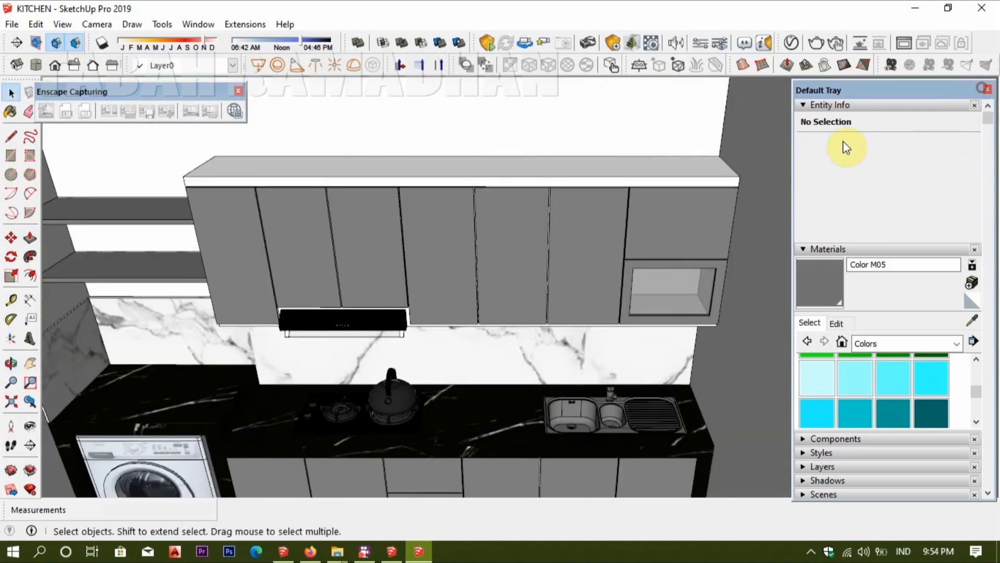
# - Close the Default Tray and bring the whole room into view from above
pyautogui.click(988, 89)
pyautogui.moveTo(612, 241); pyautogui.dragTo(735, 200, button='middle')
pyautogui.moveTo(342, 272); pyautogui.dragTo(375, 286, button='middle')
pyautogui.moveTo(487, 312); pyautogui.dragTo(575, 498, button='middle')
pyautogui.scroll(-4, 518, 397)
pyautogui.scroll(-2, 544, 236)
pyautogui.keyDown('shift'); pyautogui.moveTo(518, 397); pyautogui.dragTo(536, 335, button='middle'); pyautogui.keyUp('shift')
pyautogui.scroll(-5, 543, 236)
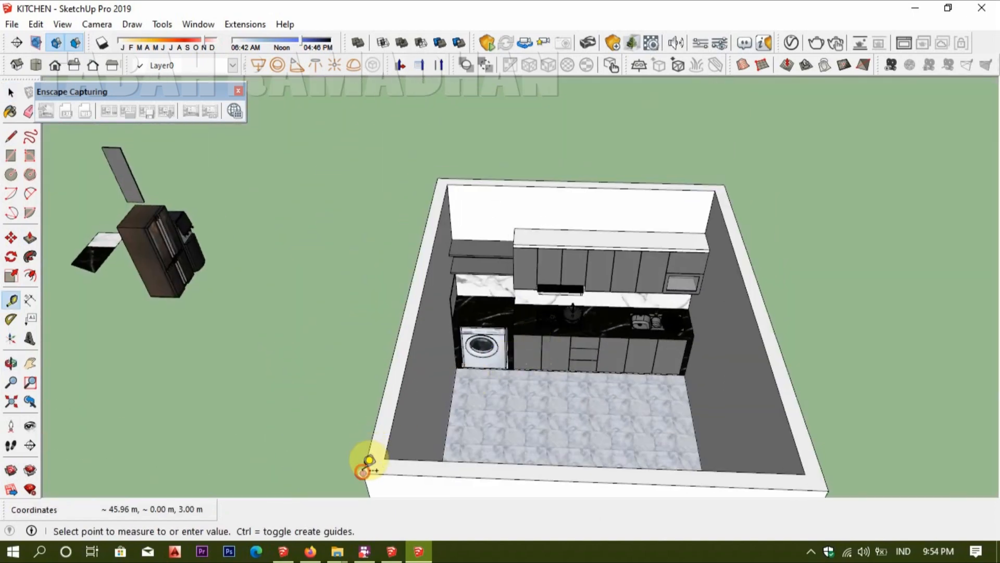
pyautogui.click(723, 184)
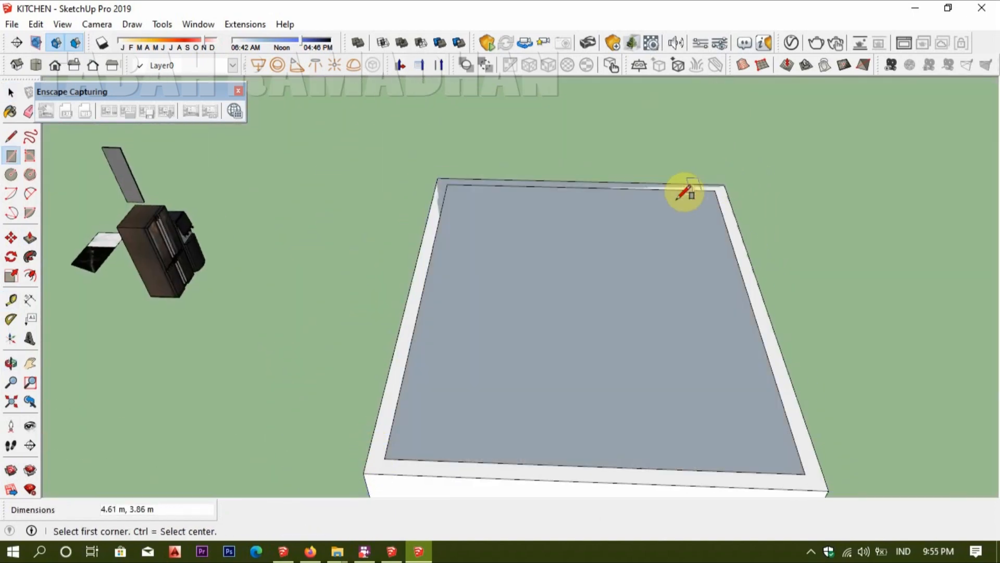
pyautogui.press('space')
pyautogui.click(502, 281)
pyautogui.press('Delete')
# - Inside the room group, draw a window rectangle about 1.63 m by 0.63 m on the side wall next to the washing machine
pyautogui.scroll(5, 455, 327)
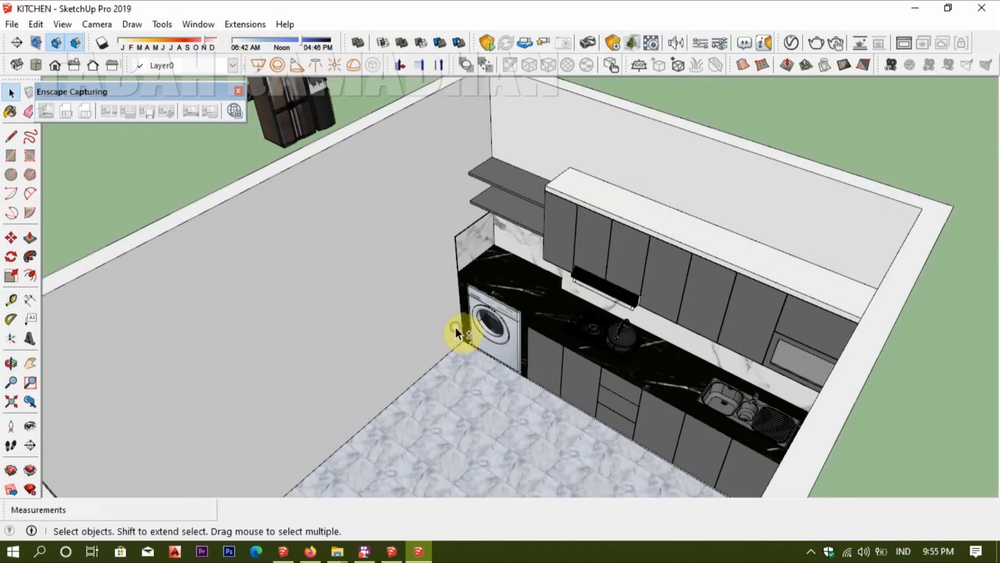
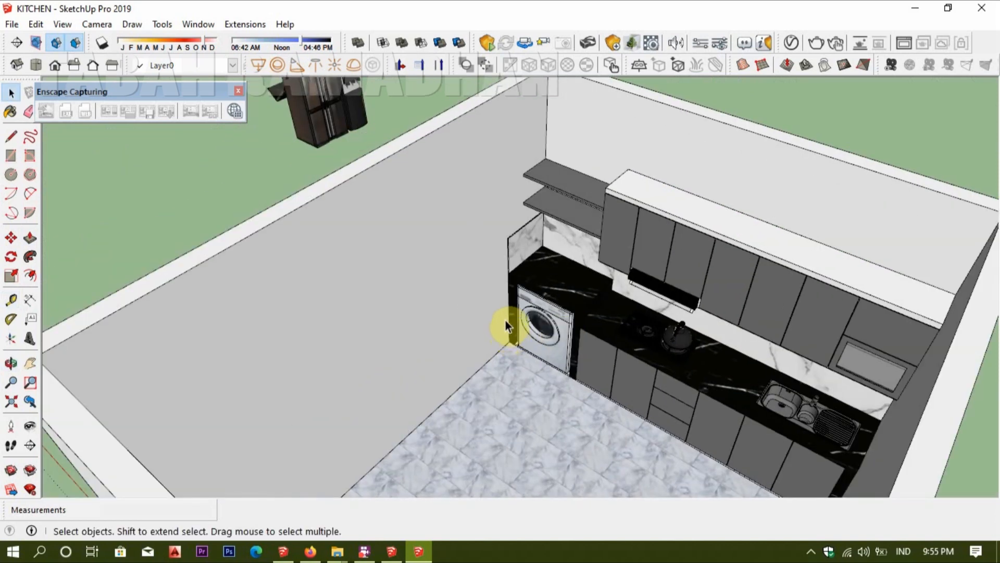
pyautogui.moveTo(505, 321)
pyautogui.mouseDown(button='middle')
pyautogui.moveTo(420, 327)
pyautogui.moveTo(491, 318)
pyautogui.mouseUp(button='middle')
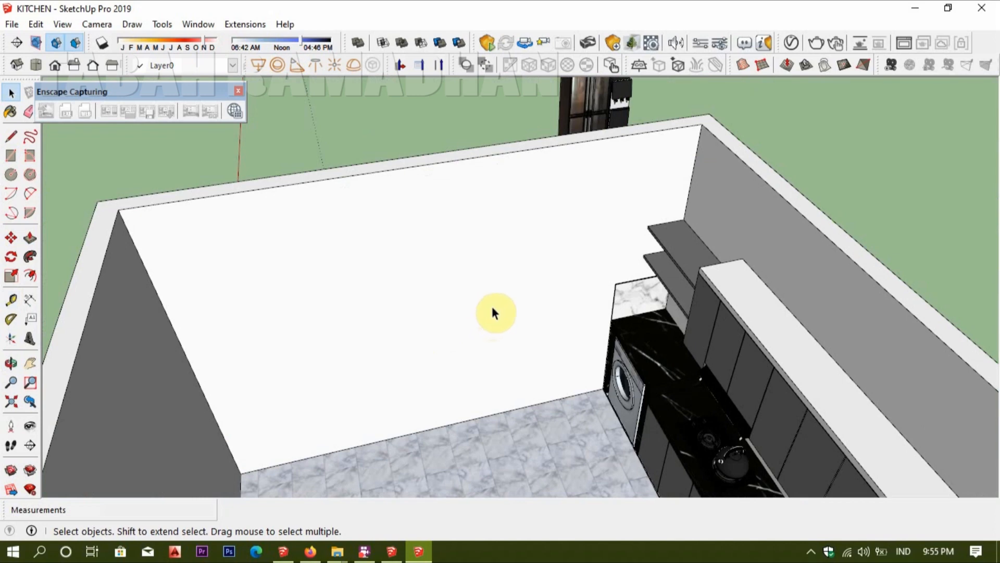
pyautogui.click(561, 312)
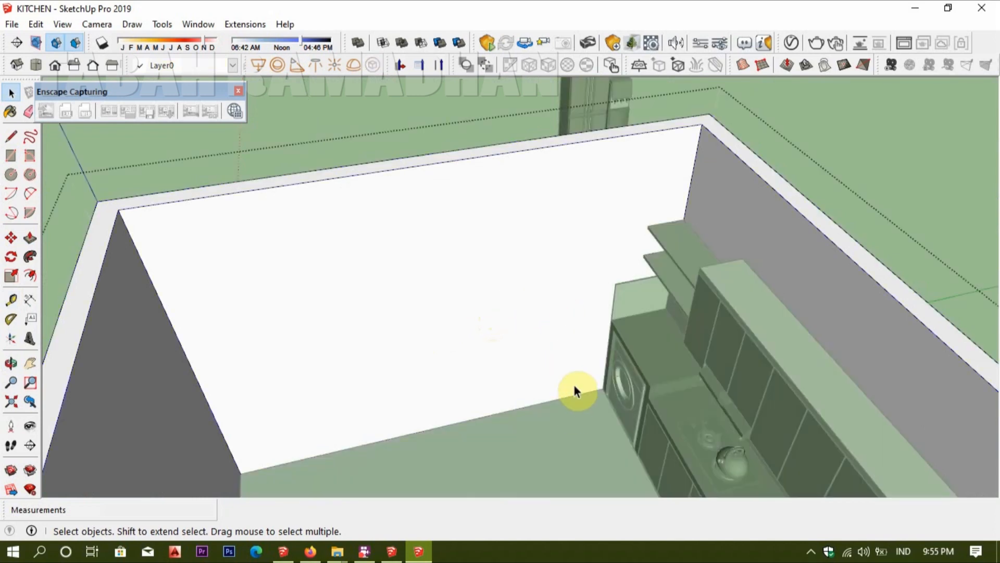
pyautogui.scroll(3, 603, 349)
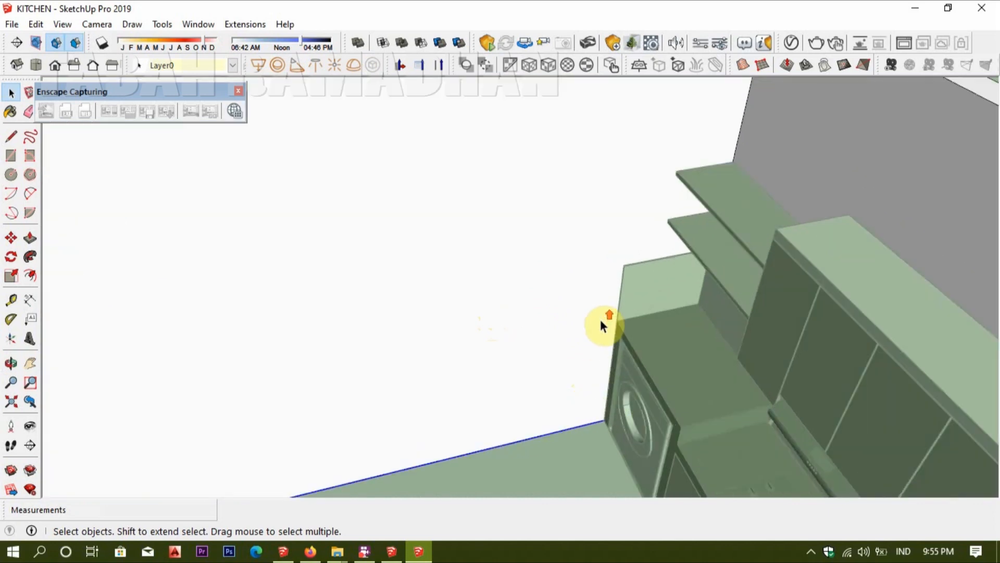
pyautogui.scroll(2, 599, 318)
pyautogui.press('r')
pyautogui.click(614, 388)
pyautogui.scroll(-3, 543, 306)
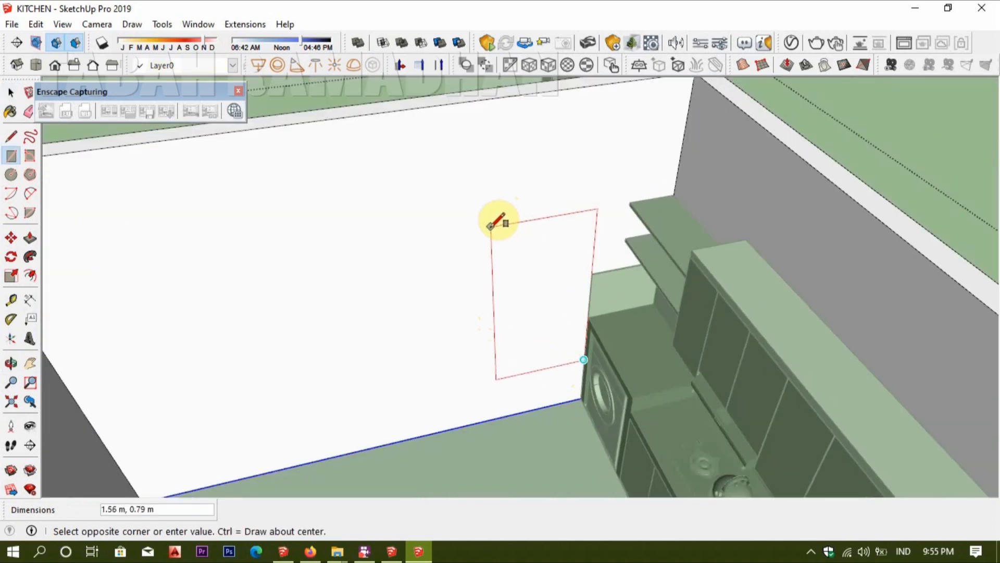
pyautogui.scroll(4, 490, 225)
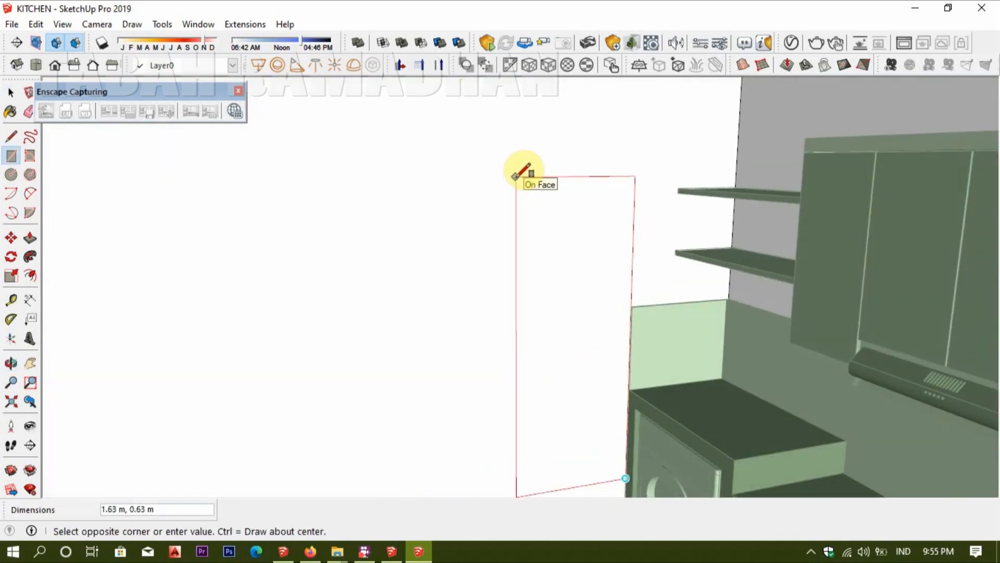
pyautogui.moveTo(516, 177); pyautogui.dragTo(589, 386, button='middle')
# - Push the window rectangle through the wall's thickness to cut the opening, and leave the room group
pyautogui.press('p')
pyautogui.click(612, 276)
pyautogui.click(612, 205)
pyautogui.press('space')
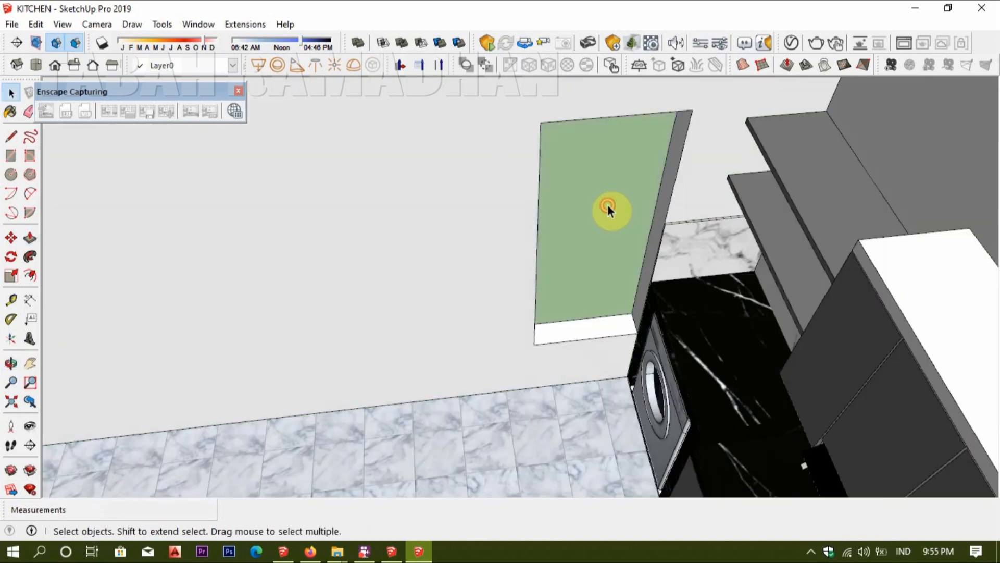
# - Draw a rectangle over the window opening, offset it about 0.05 m inward and remove the inner face to form a frame outline
pyautogui.moveTo(607, 205); pyautogui.dragTo(546, 181, button='middle')
pyautogui.press('r')
pyautogui.click(487, 146)
pyautogui.click(593, 340)
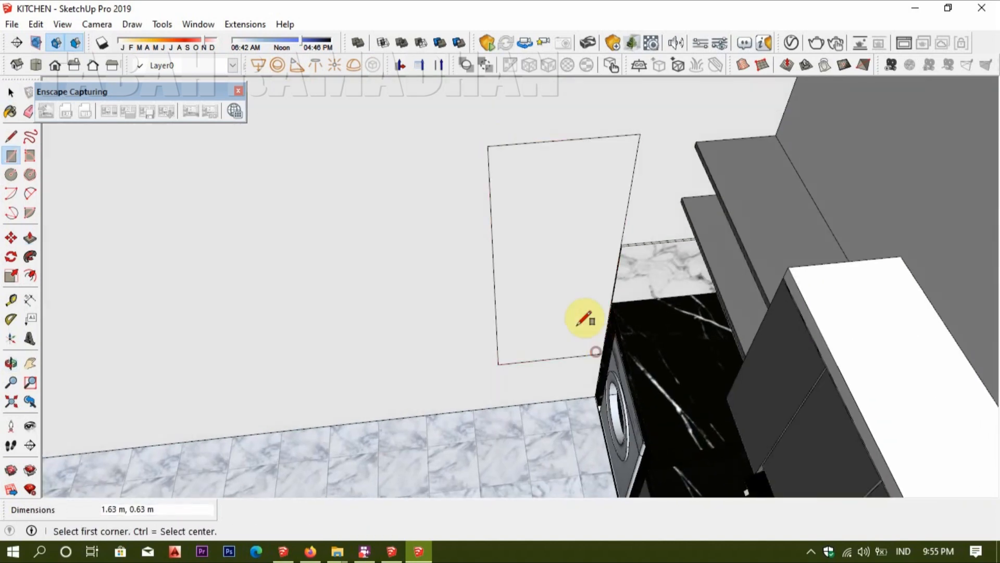
pyautogui.press('f')
pyautogui.scroll(2, 492, 242)
pyautogui.click(491, 241)
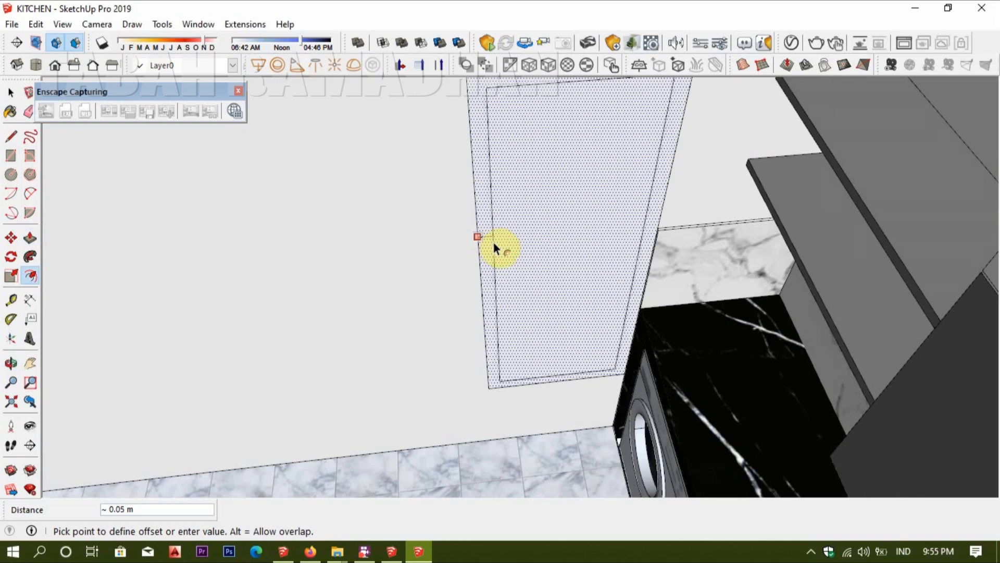
pyautogui.click(493, 241)
pyautogui.press('space')
pyautogui.click(539, 242)
# - Extrude the frame outline to give it depth and group it as the window frame
pyautogui.moveTo(539, 242); pyautogui.dragTo(625, 393, button='middle')
pyautogui.scroll(2, 602, 345)
pyautogui.press('p')
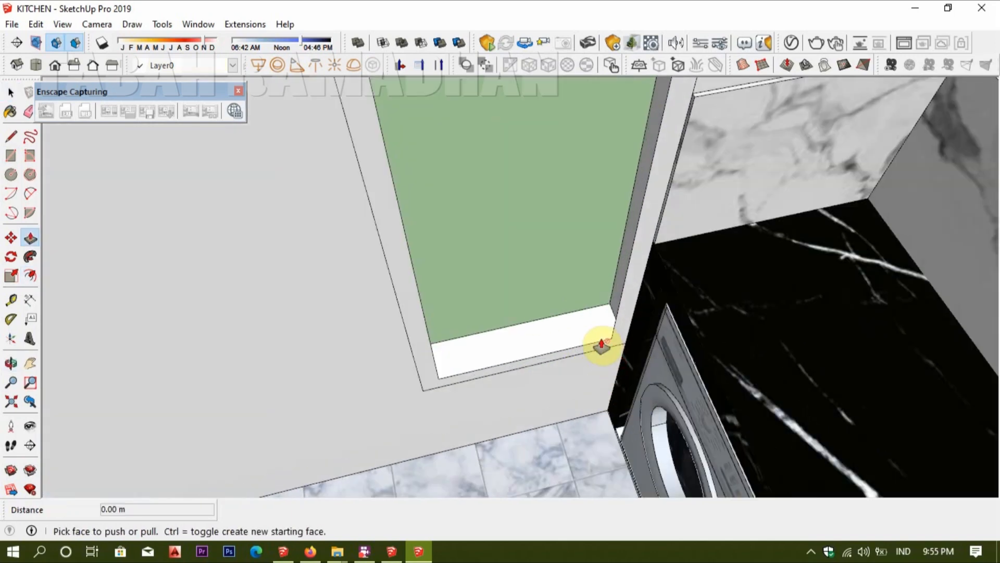
pyautogui.click(601, 346)
pyautogui.click(615, 276)
pyautogui.press('space')
pyautogui.tripleClick(616, 274)
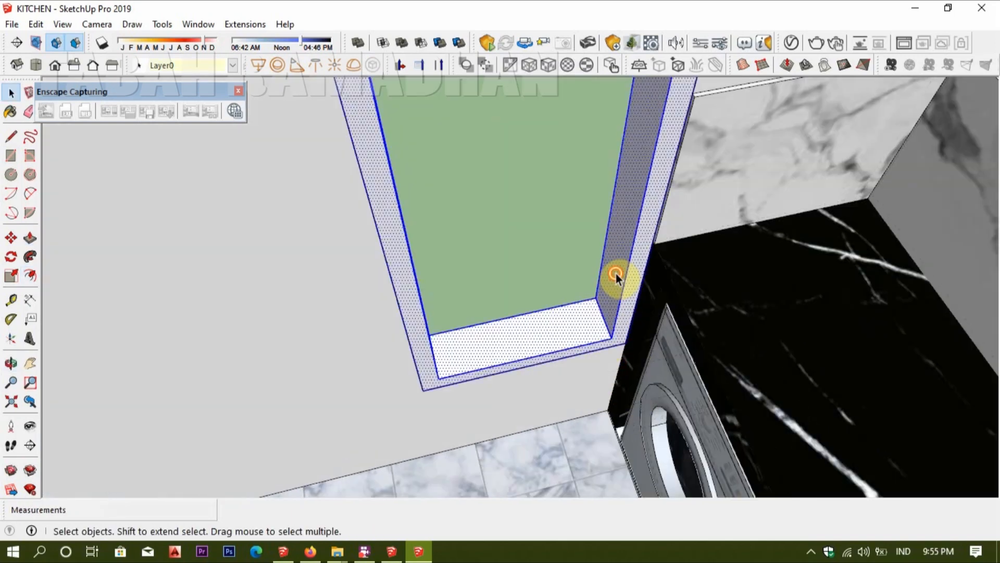
pyautogui.hotkey('ctrl', 'g')
# - Draw a rectangle filling the inner opening of the window frame
pyautogui.press('r')
pyautogui.click(613, 338)
pyautogui.scroll(-2, 611, 333)
pyautogui.moveTo(611, 331); pyautogui.dragTo(607, 375, button='middle')
pyautogui.click(480, 137)
pyautogui.moveTo(540, 234); pyautogui.dragTo(491, 210, button='middle')
# - Offset the inner rectangle's outline 0.06 m inward and delete the centre face to leave a sash outline
pyautogui.press('f')
pyautogui.click(474, 181)
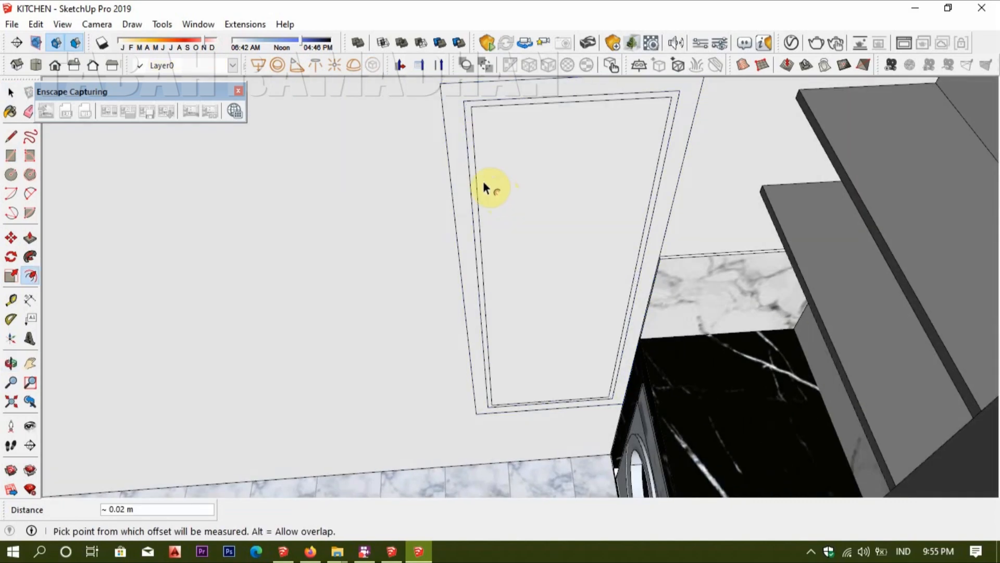
pyautogui.click(469, 168)
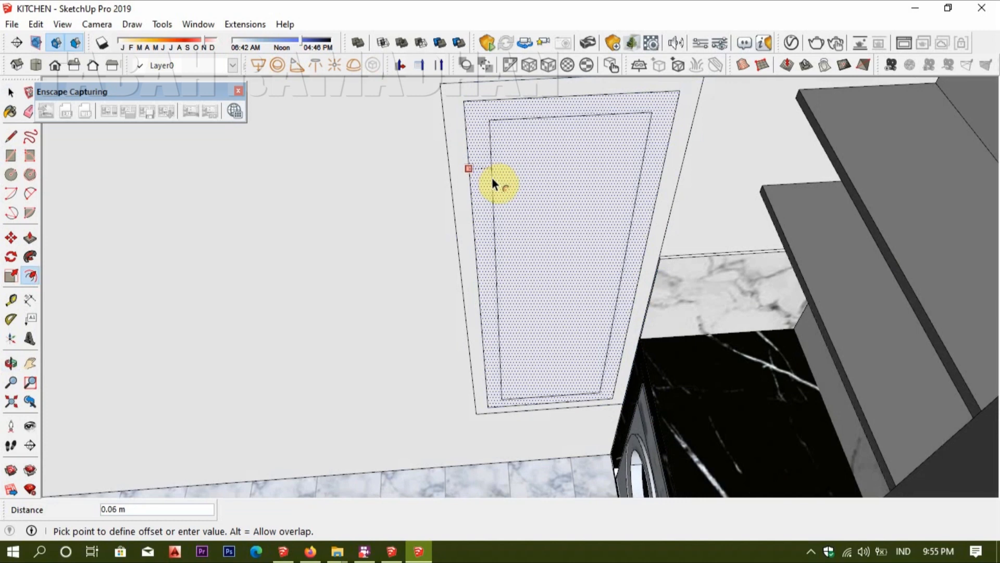
pyautogui.click(491, 177)
pyautogui.press('space')
pyautogui.click(536, 183)
pyautogui.press('Delete')
# - Extrude the sash outline about 0.04 m and group the resulting sash
pyautogui.moveTo(651, 348); pyautogui.dragTo(610, 372, button='middle')
pyautogui.scroll(2, 606, 372)
pyautogui.press('p')
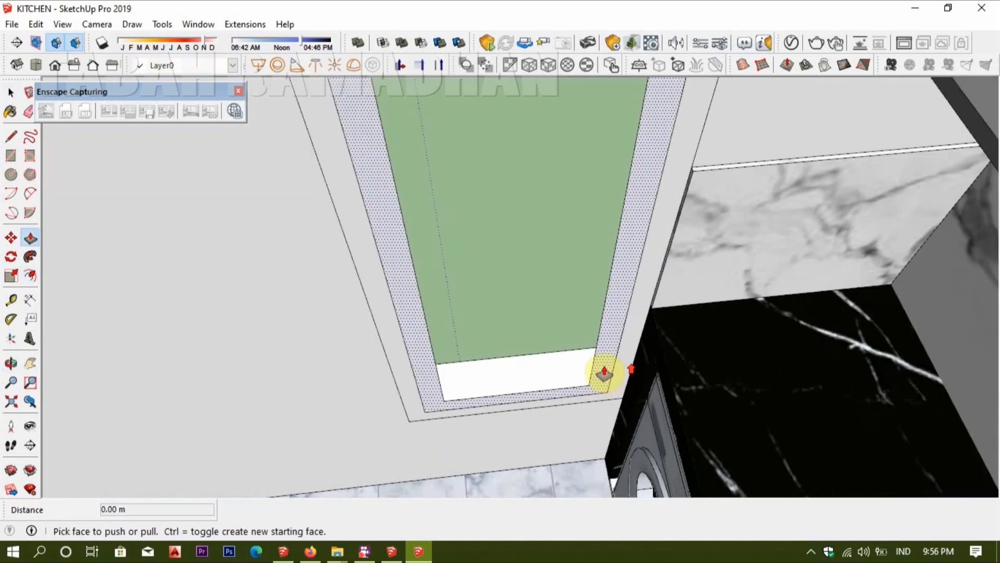
pyautogui.click(605, 373)
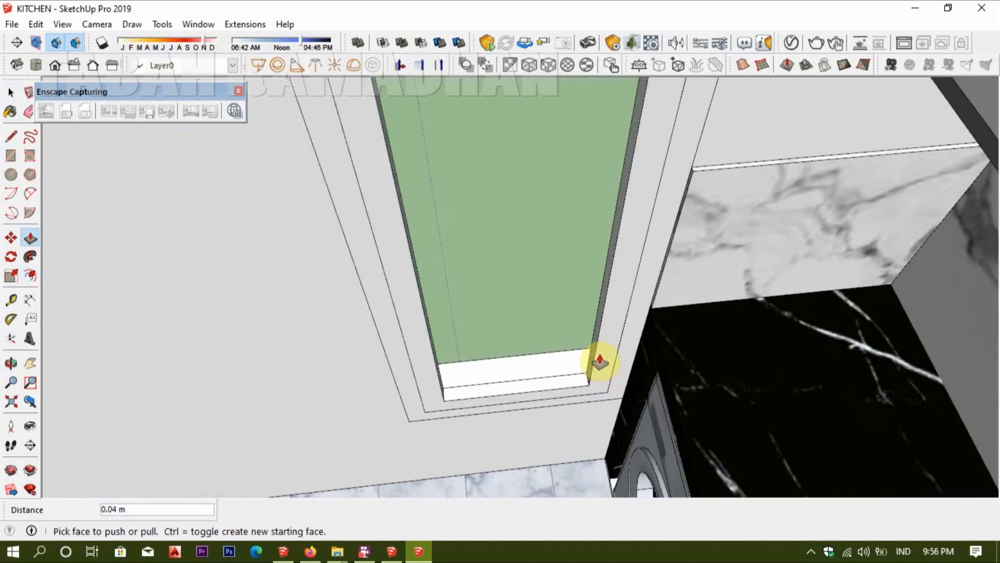
pyautogui.press('space')
pyautogui.tripleClick(599, 353)
pyautogui.hotkey('ctrl', 'g')
# - Draw a rectangle across the sash's inner opening and extrude it into a thin pane
pyautogui.press('r')
pyautogui.click(589, 385)
pyautogui.scroll(-2, 604, 369)
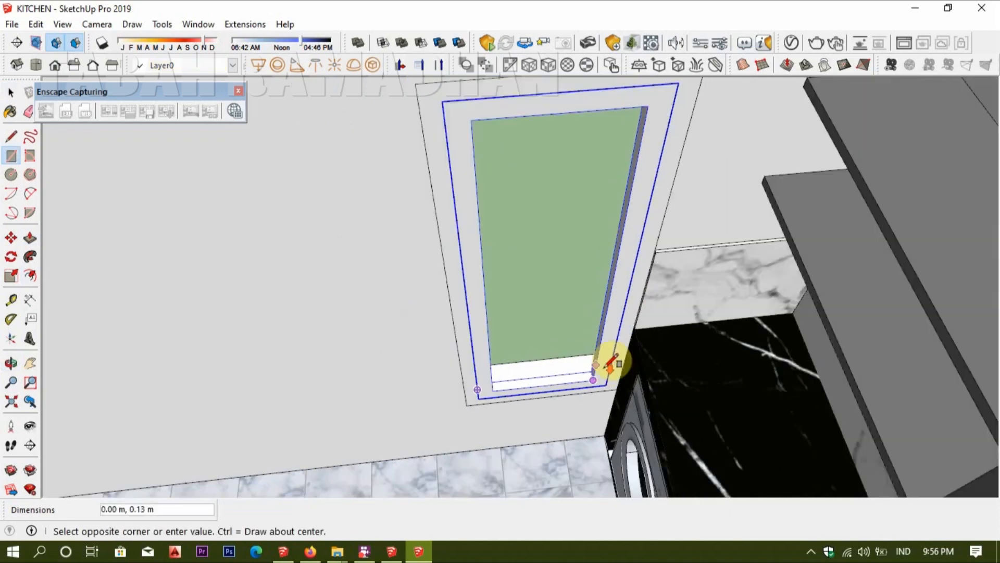
pyautogui.scroll(-1, 604, 367)
pyautogui.moveTo(605, 368); pyautogui.dragTo(588, 364, button='middle')
pyautogui.click(511, 238)
pyautogui.moveTo(565, 328); pyautogui.dragTo(526, 338, button='middle')
pyautogui.scroll(3, 538, 403)
pyautogui.press('p')
pyautogui.click(526, 419)
pyautogui.click(527, 411)
# - Paint the whole pane with Translucent Glass Gray from Glass and Mirrors and group it
pyautogui.press('space')
pyautogui.tripleClick(527, 409)
pyautogui.press('b')
pyautogui.click(877, 339)
pyautogui.click(915, 415)
pyautogui.click(916, 415)
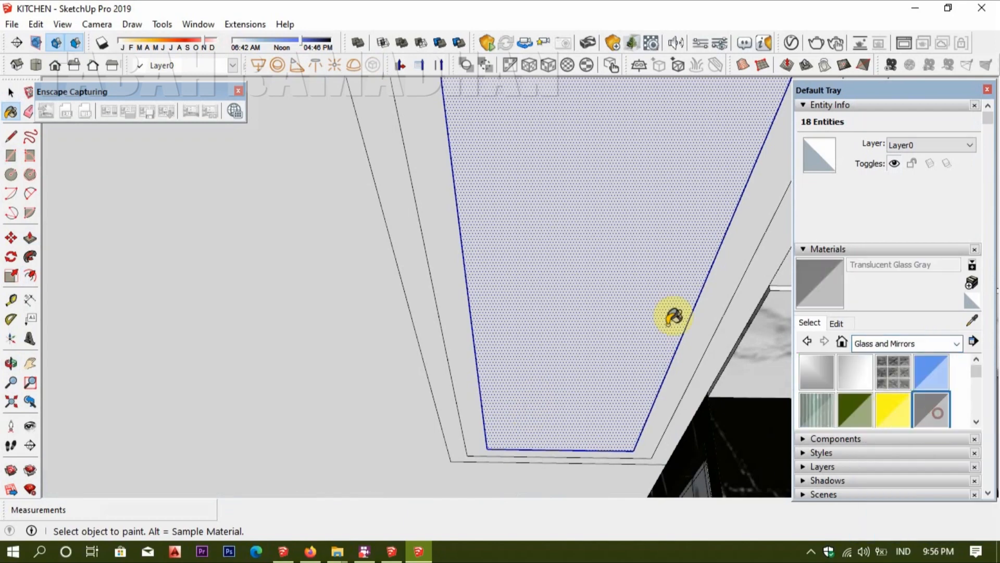
pyautogui.click(671, 317)
pyautogui.hotkey('ctrl', 'g')
# - Move the glass pane about 0.02 m back into the depth of the sash
pyautogui.press('m')
pyautogui.scroll(4, 640, 461)
pyautogui.click(630, 442)
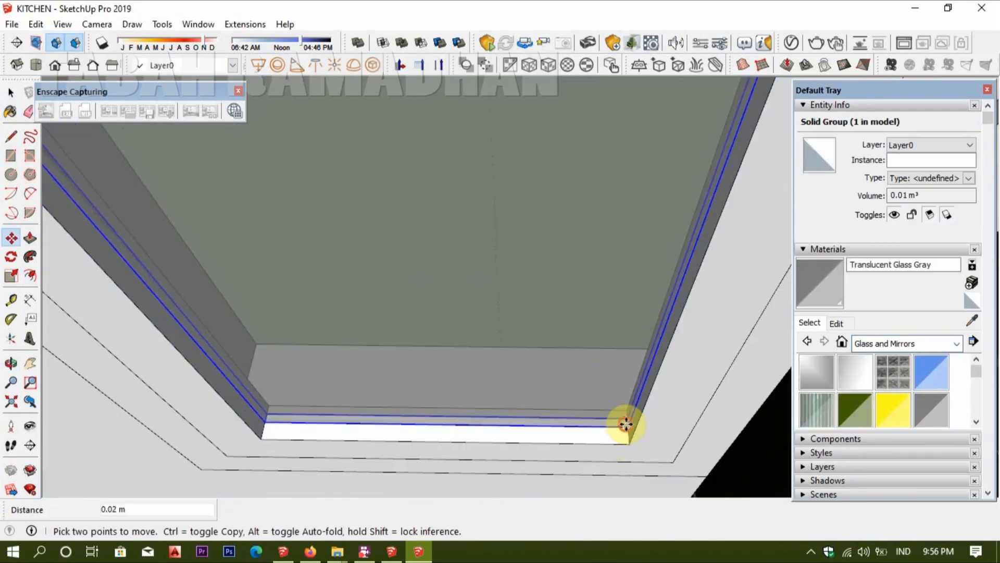
pyautogui.press('space')
# - Group the sash with its glass pane and recess the group into the window frame
pyautogui.keyDown('shift'); pyautogui.click(623, 393); pyautogui.keyUp('shift')
pyautogui.keyDown('shift'); pyautogui.click(661, 402); pyautogui.keyUp('shift')
pyautogui.keyDown('shift'); pyautogui.click(604, 381); pyautogui.keyUp('shift')
pyautogui.hotkey('ctrl', 'g')
pyautogui.press('m')
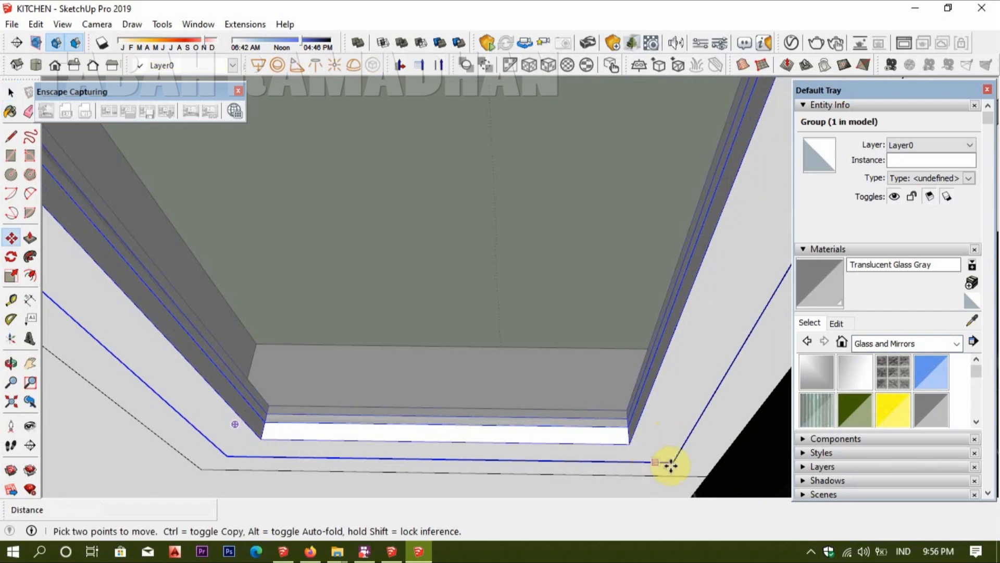
pyautogui.click(672, 463)
pyautogui.click(666, 392)
pyautogui.press('space')
pyautogui.click(536, 330)
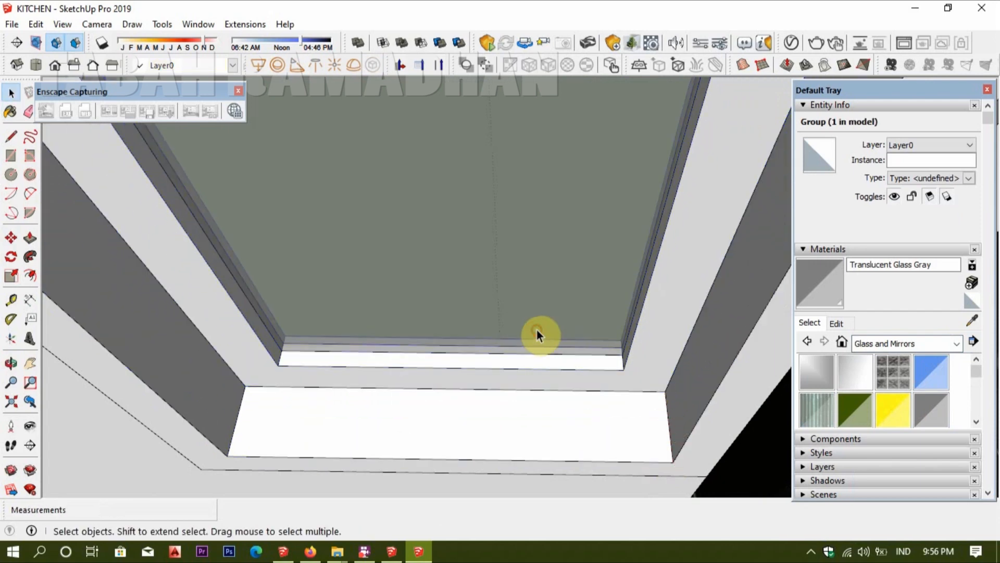
pyautogui.scroll(-5, 536, 330)
pyautogui.moveTo(530, 295); pyautogui.dragTo(565, 273, button='middle')
pyautogui.click(988, 90)
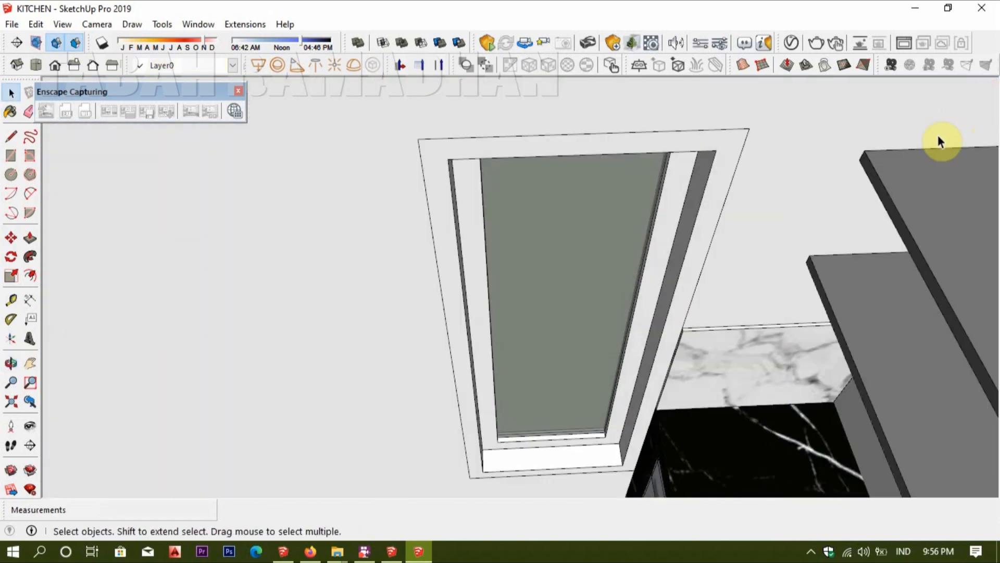
# - Open the wall for editing and draw a rectangle about 0.30 × 0.13 m on it above the window
pyautogui.scroll(-5, 656, 204)
pyautogui.moveTo(657, 245); pyautogui.dragTo(638, 179, button='middle')
pyautogui.moveTo(626, 236); pyautogui.dragTo(621, 221, button='middle')
pyautogui.doubleClick(606, 189)
pyautogui.moveTo(619, 260); pyautogui.dragTo(605, 241, button='middle')
pyautogui.press('r')
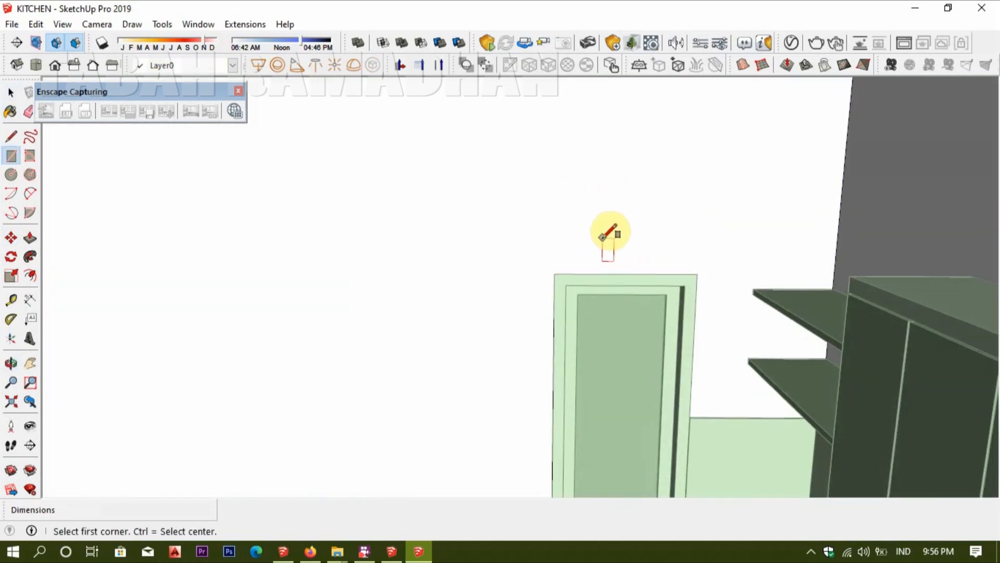
pyautogui.click(591, 241)
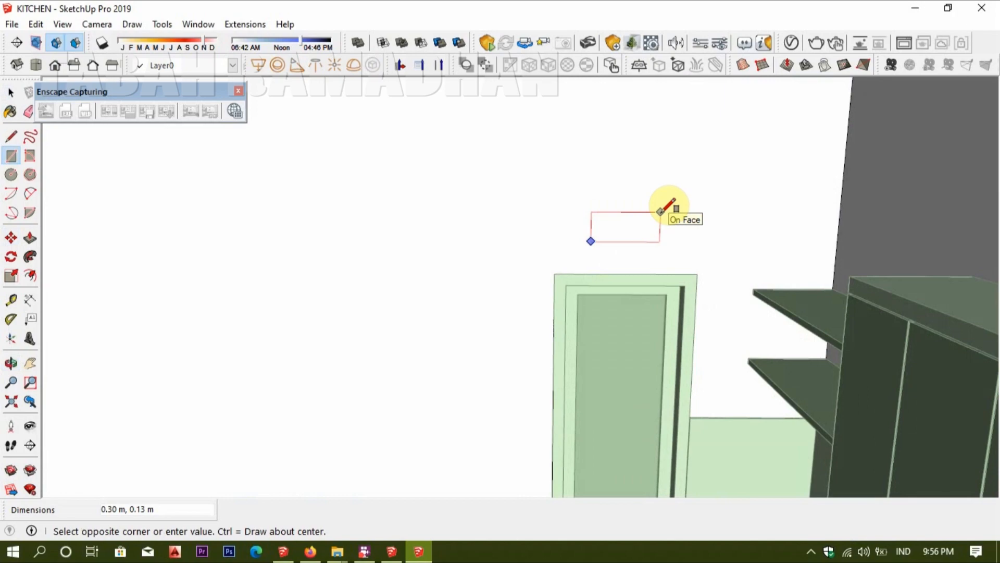
pyautogui.click(659, 211)
# - Push the small rectangle through the wall to cut a vent opening above the window
pyautogui.moveTo(659, 212); pyautogui.dragTo(719, 234, button='middle')
pyautogui.press('p')
pyautogui.click(626, 204)
pyautogui.click(614, 204)
pyautogui.press('space')
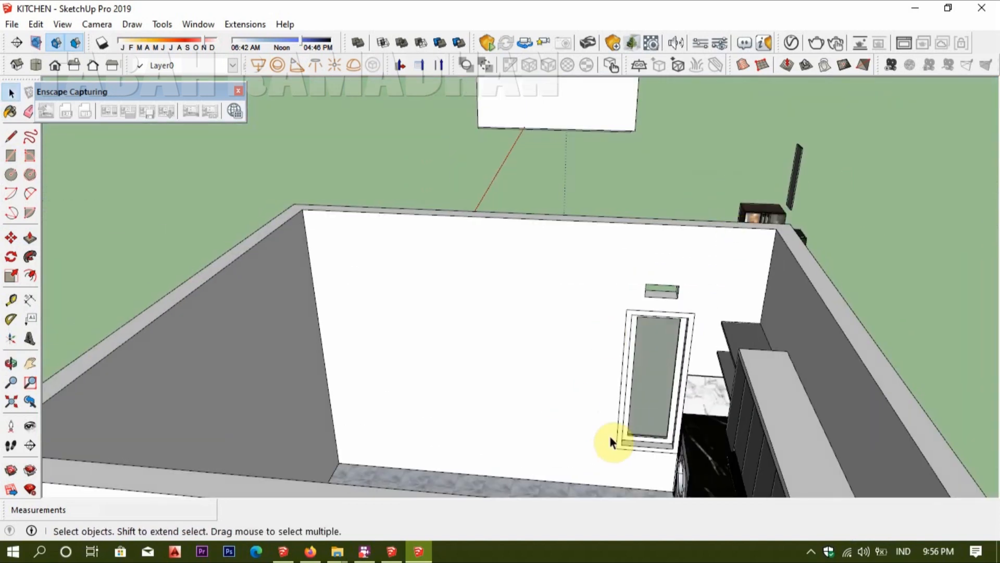
# - Copy the complete window with its frame about 0.71 m along the wall, away from the shelves
pyautogui.click(652, 365)
pyautogui.scroll(3, 634, 348)
pyautogui.click(626, 328)
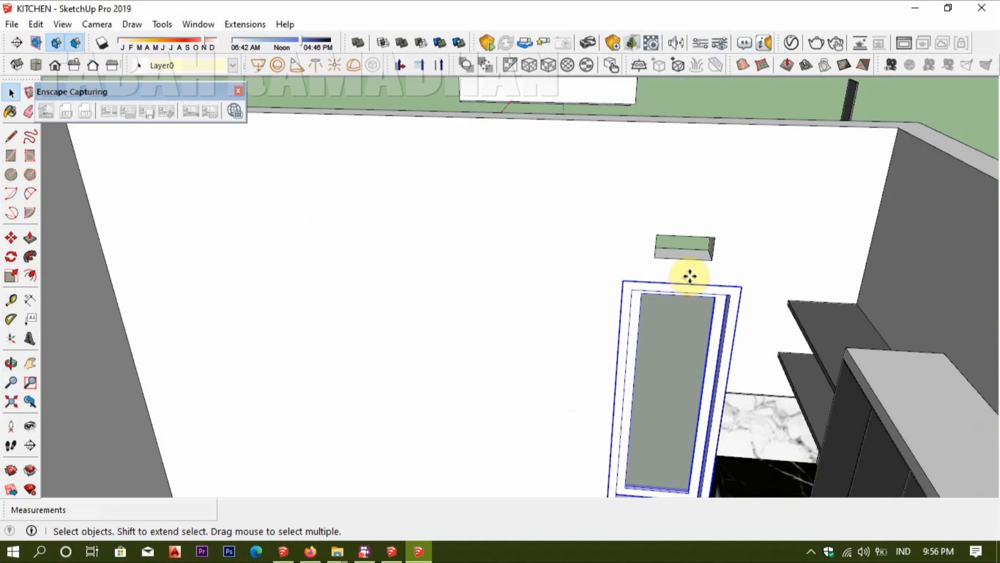
pyautogui.press('m')
pyautogui.click(742, 286)
pyautogui.press('ctrl')
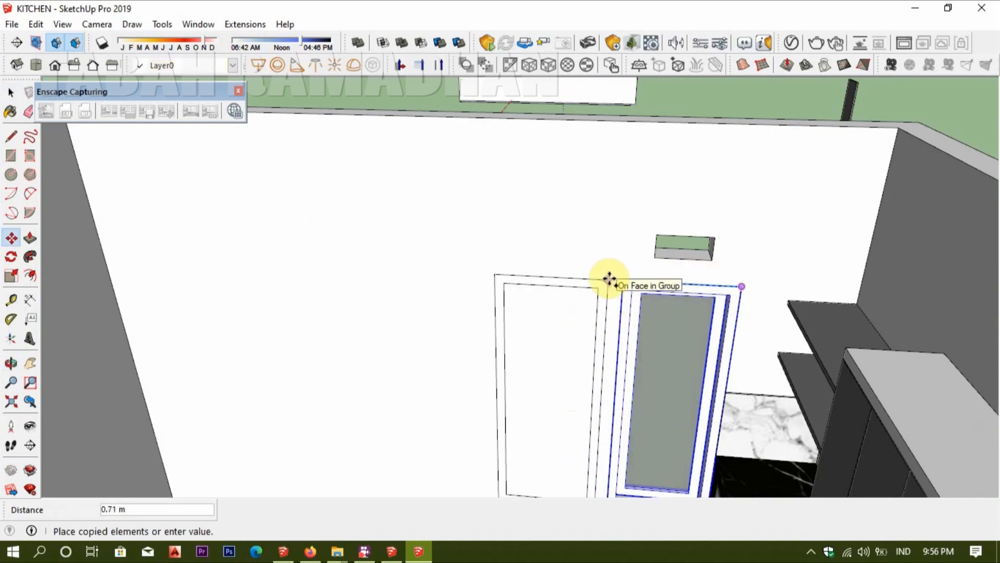
pyautogui.click(609, 280)
pyautogui.press('space')
# - Draw a rectangle on the wall matching the copied window and push it through to cut the second opening
pyautogui.doubleClick(554, 216)
pyautogui.press('r')
pyautogui.click(494, 274)
pyautogui.moveTo(567, 324); pyautogui.dragTo(576, 391, button='middle')
pyautogui.click(587, 436)
pyautogui.moveTo(585, 354); pyautogui.dragTo(585, 405, button='middle')
pyautogui.press('p')
pyautogui.click(565, 323)
pyautogui.click(619, 330)
pyautogui.scroll(-3, 618, 330)
pyautogui.press('space')
pyautogui.click(939, 153)
# - Draw a rectangle over the vent opening and move it by the window spacing to sit above the second window
pyautogui.scroll(3, 586, 228)
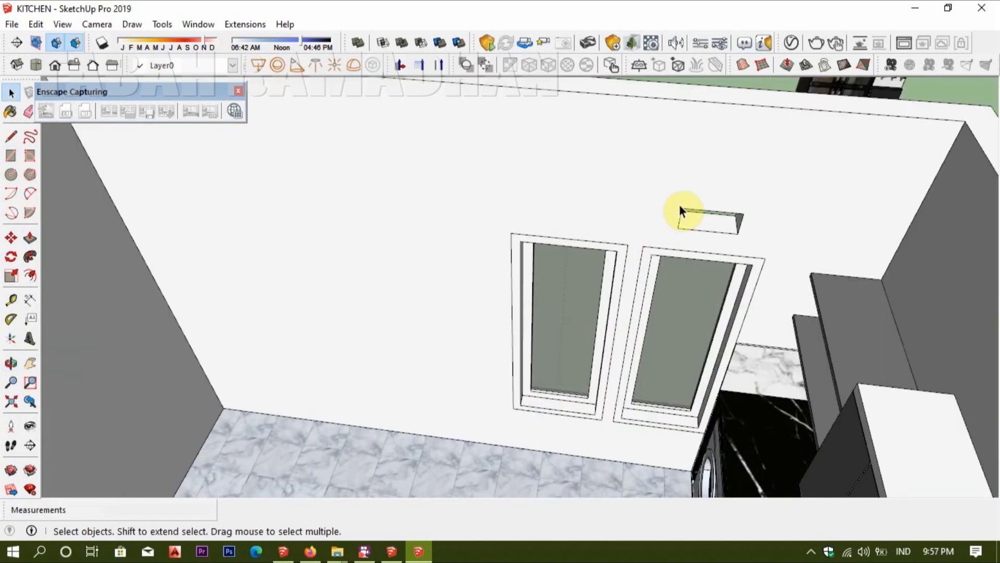
pyautogui.press('r')
pyautogui.click(680, 209)
pyautogui.click(739, 233)
pyautogui.press('space')
pyautogui.click(722, 223)
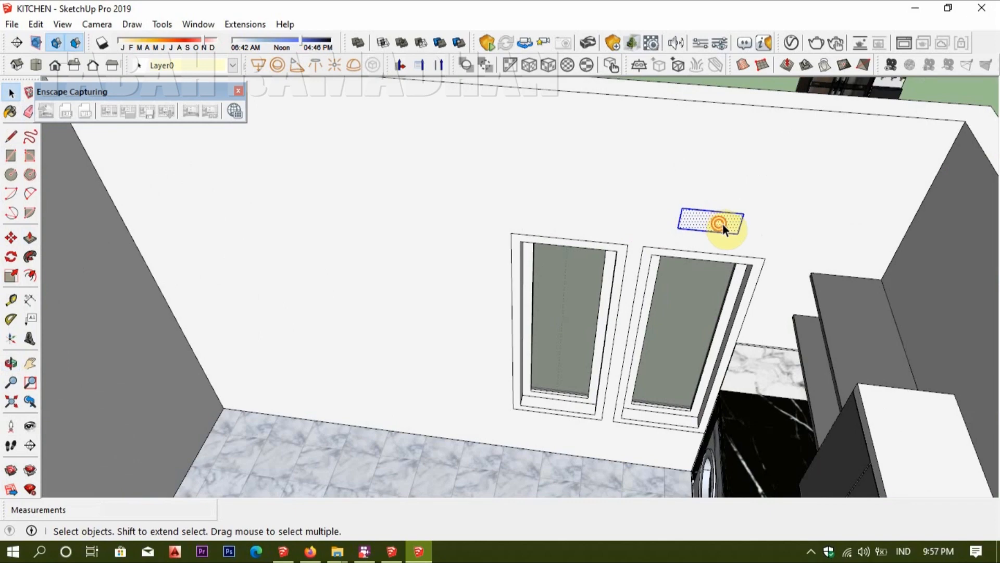
pyautogui.press('m')
pyautogui.click(763, 257)
pyautogui.click(630, 241)
pyautogui.press('space')
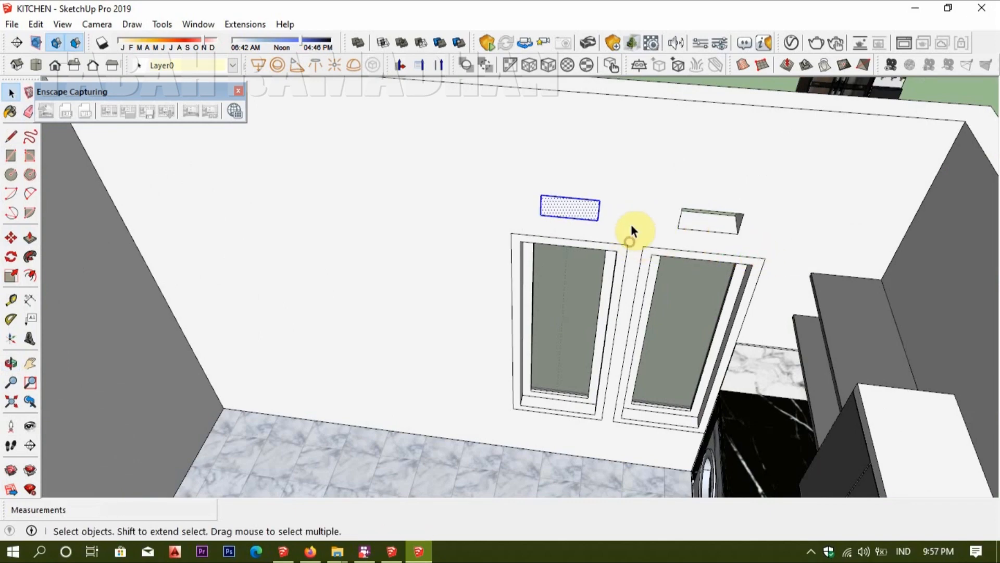
# - Trace the moved rectangle on the wall and push it through to cut the second vent opening
pyautogui.doubleClick(631, 229)
pyautogui.press('r')
pyautogui.click(599, 202)
pyautogui.click(542, 215)
pyautogui.press('p')
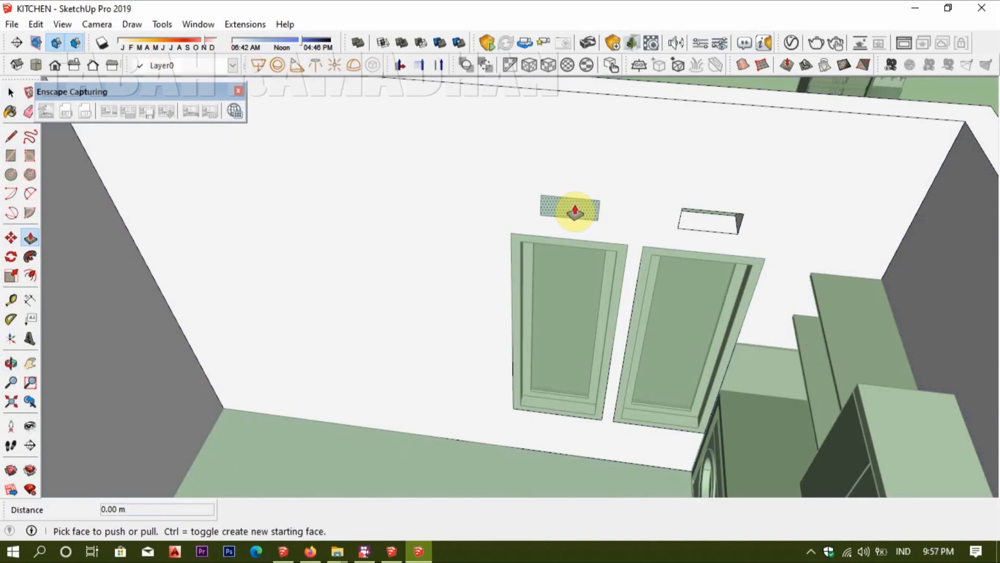
pyautogui.press('space')
pyautogui.scroll(-5, 889, 127)
pyautogui.click(946, 188)
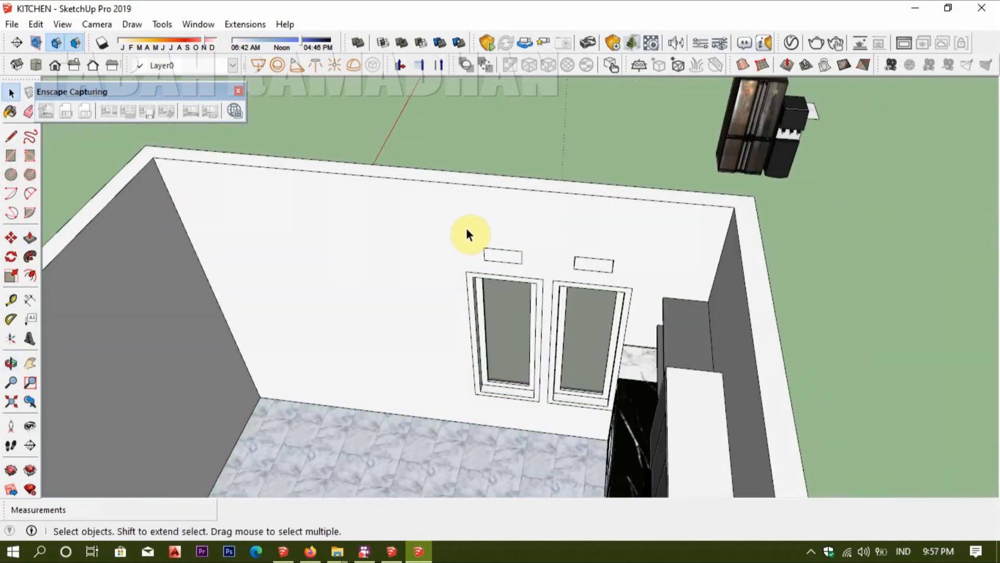
# - Draw a rectangle across the outer top corners of the room walls and extrude it upward into a ceiling slab
pyautogui.moveTo(532, 313)
pyautogui.mouseDown(button='middle')
pyautogui.moveTo(737, 315)
pyautogui.moveTo(614, 304)
pyautogui.moveTo(521, 310)
pyautogui.mouseUp(button='middle')
pyautogui.press('r')
pyautogui.click(345, 358)
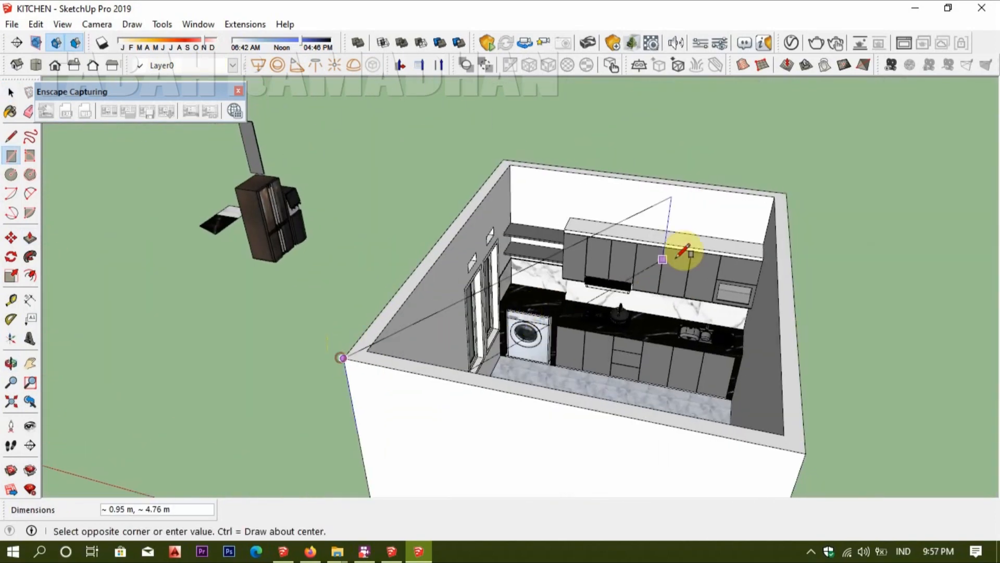
pyautogui.click(787, 192)
pyautogui.scroll(3, 715, 255)
pyautogui.press('p')
pyautogui.click(607, 269)
pyautogui.click(576, 261)
# - Group the ceiling slab and move it straight up by the wall height, clear of the room
pyautogui.press('space')
pyautogui.doubleClick(555, 265)
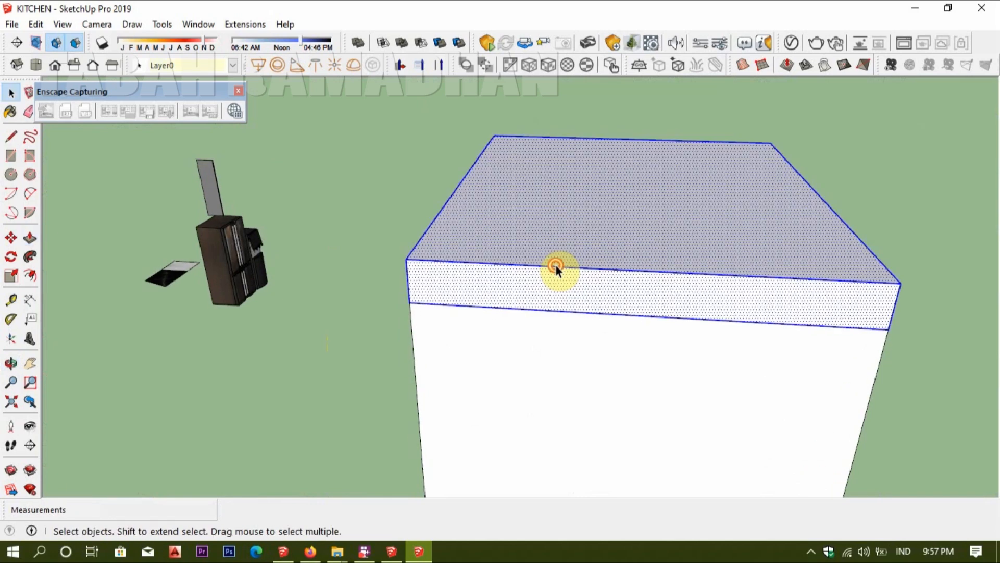
pyautogui.press('m')
pyautogui.scroll(-5, 542, 364)
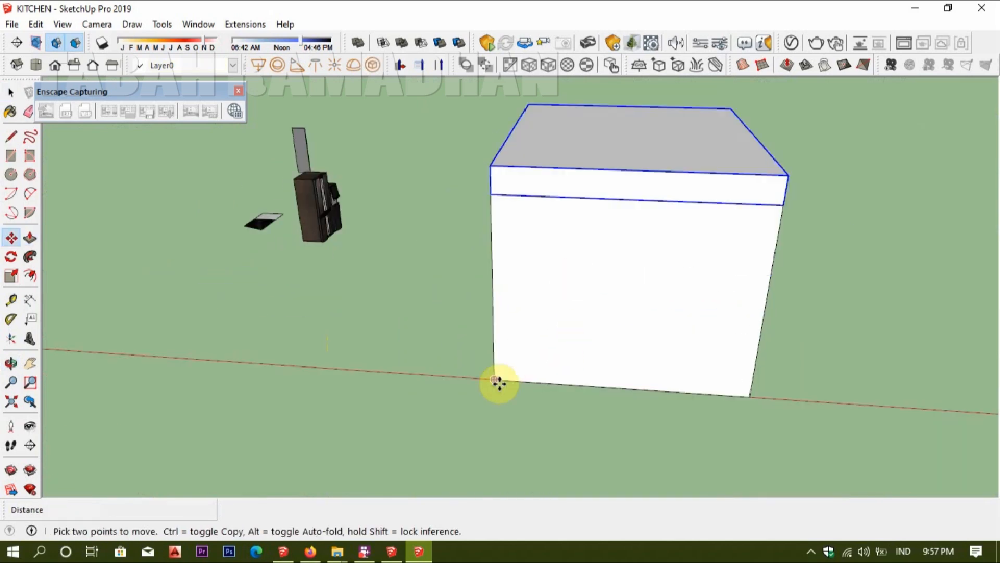
pyautogui.click(493, 379)
pyautogui.click(492, 196)
pyautogui.moveTo(526, 297); pyautogui.dragTo(505, 215, button='middle')
# - Open the slab group and offset its underside outline about 0.50 m inward
pyautogui.press('space')
pyautogui.click(587, 109)
pyautogui.press('f')
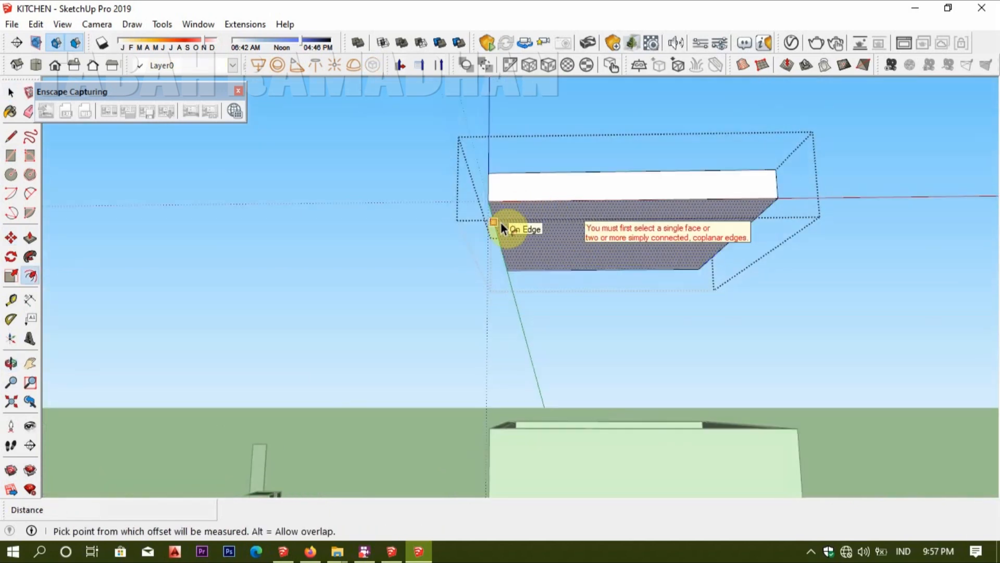
pyautogui.click(501, 224)
pyautogui.moveTo(501, 224); pyautogui.dragTo(491, 182, button='middle')
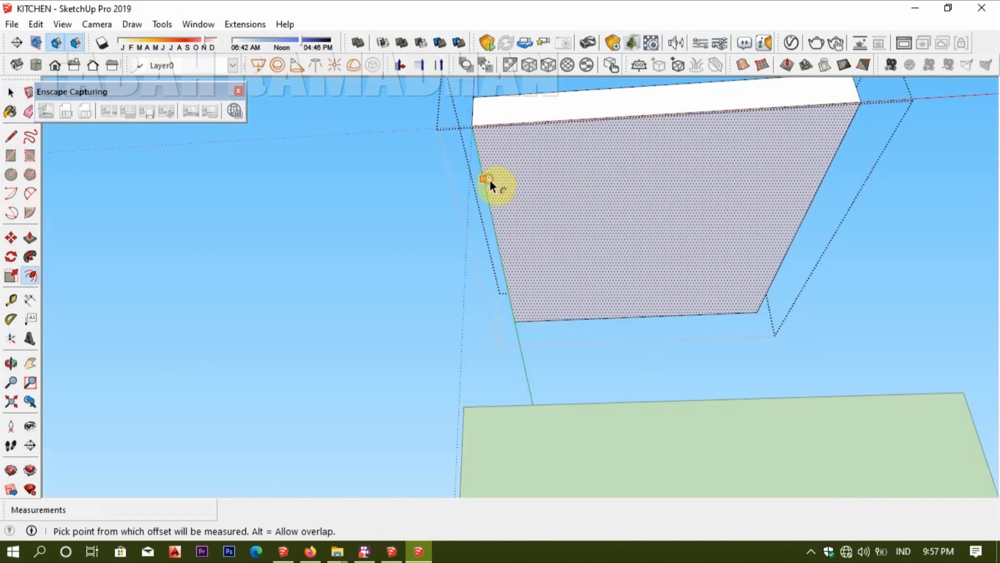
pyautogui.click(520, 181)
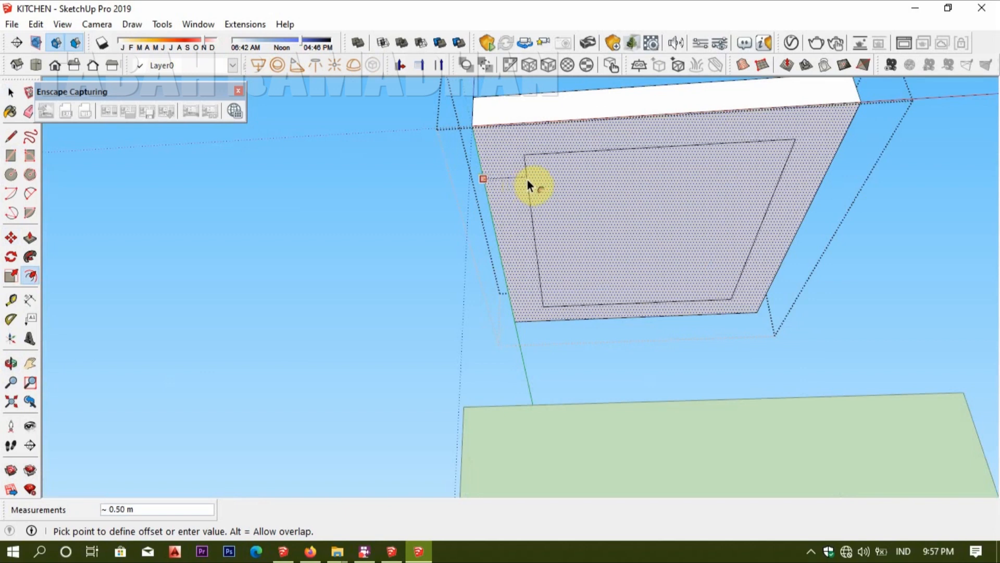
# - Push the inner face of the slab's underside up about 0.13 m to form a recessed ceiling
pyautogui.moveTo(630, 188); pyautogui.dragTo(577, 309, button='middle')
pyautogui.scroll(3, 573, 308)
pyautogui.click(554, 301)
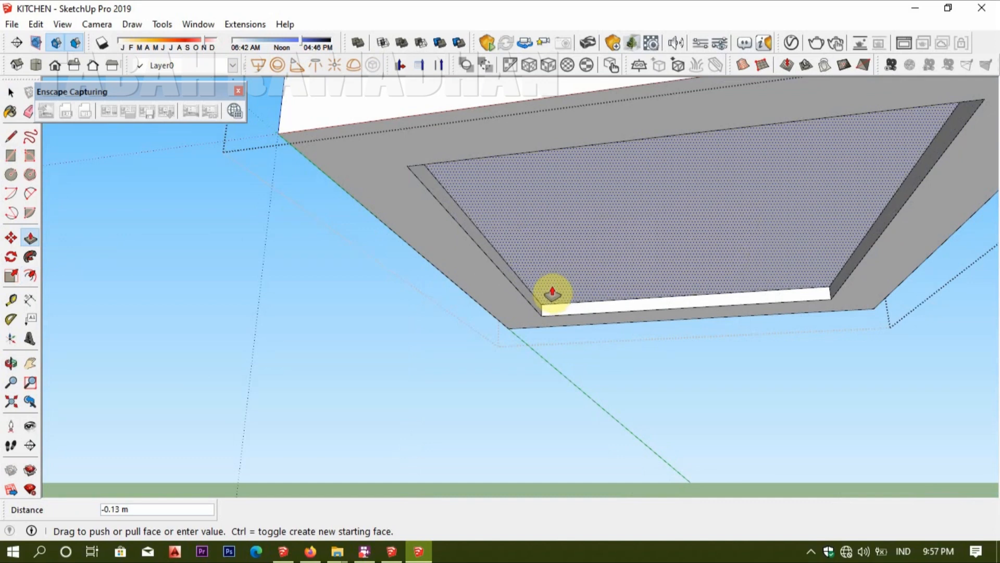
pyautogui.click(553, 286)
# - Copy the recess's upper face outline about 0.03 m down to mark a narrow strip along the side faces
pyautogui.press('space')
pyautogui.scroll(3, 547, 297)
pyautogui.press('m')
pyautogui.click(523, 318)
pyautogui.press('ctrl')
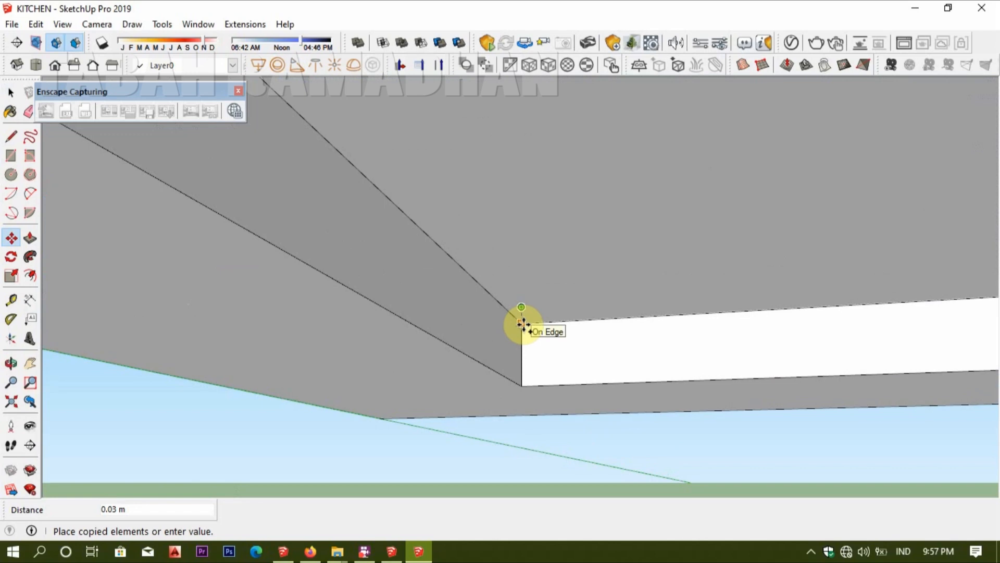
pyautogui.click(522, 327)
pyautogui.press('space')
# - Push the narrow strip at the top of the recess side about 0.02 m into the slab
pyautogui.moveTo(540, 315)
pyautogui.mouseDown(button='middle')
pyautogui.moveTo(545, 351)
pyautogui.moveTo(546, 331)
pyautogui.mouseUp(button='middle')
pyautogui.press('p')
pyautogui.click(545, 330)
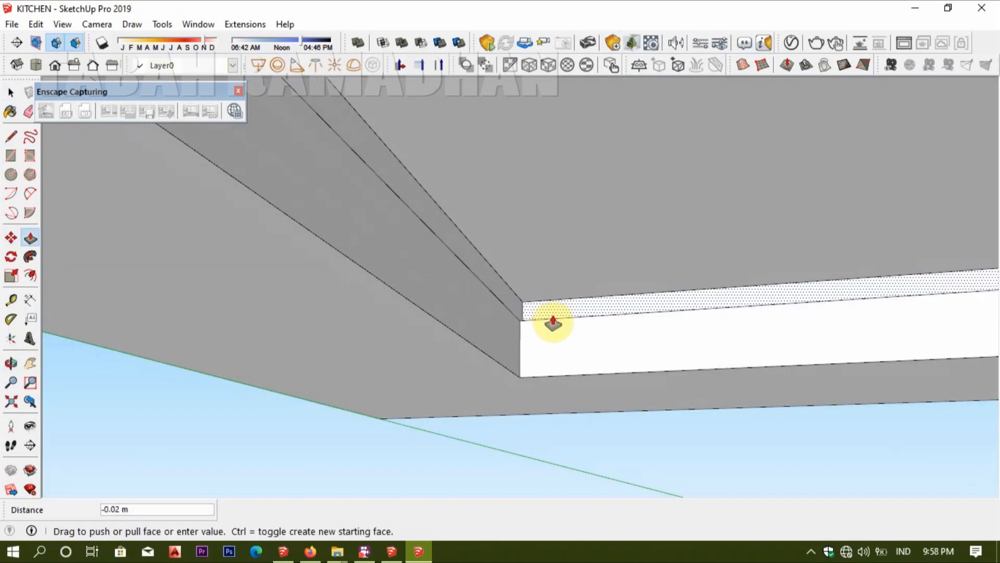
pyautogui.click(552, 318)
pyautogui.moveTo(509, 302); pyautogui.dragTo(793, 301, button='middle')
pyautogui.press('space')
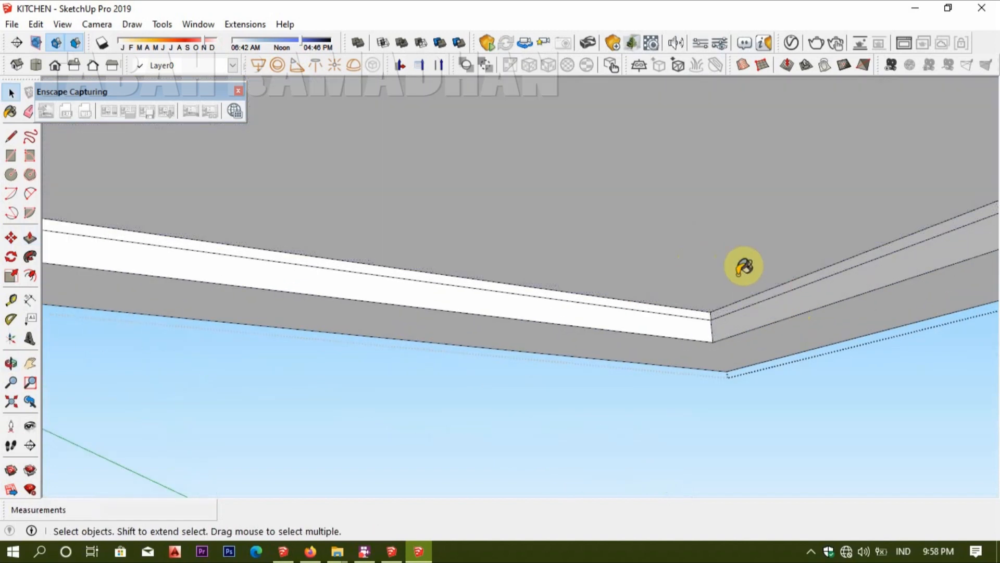
# - Paint the narrow strips around the ceiling recess with 0024_OrangeRed from Colors-Named
pyautogui.press('b')
pyautogui.scroll(-3, 881, 354)
pyautogui.scroll(3, 893, 323)
pyautogui.click(891, 343)
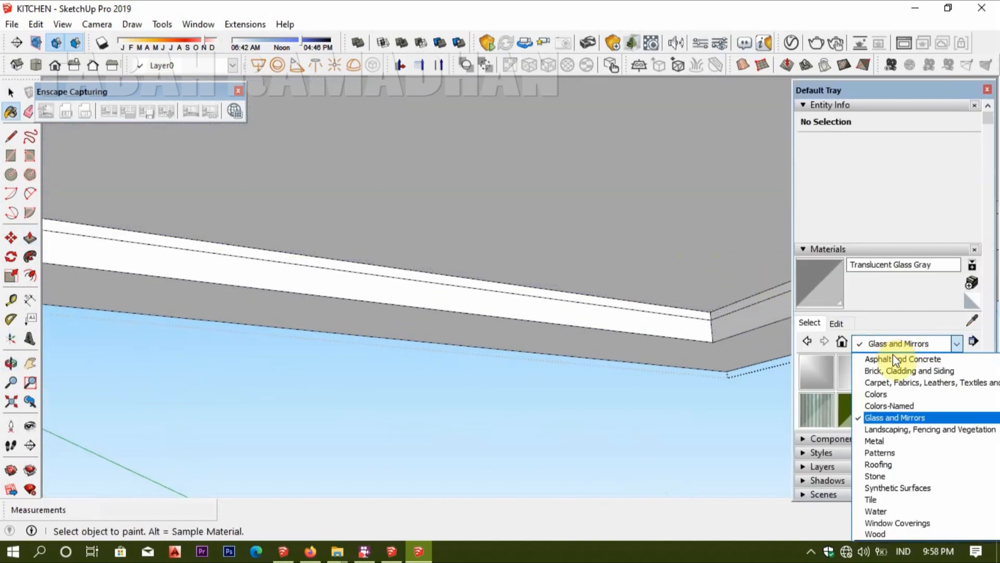
pyautogui.click(895, 404)
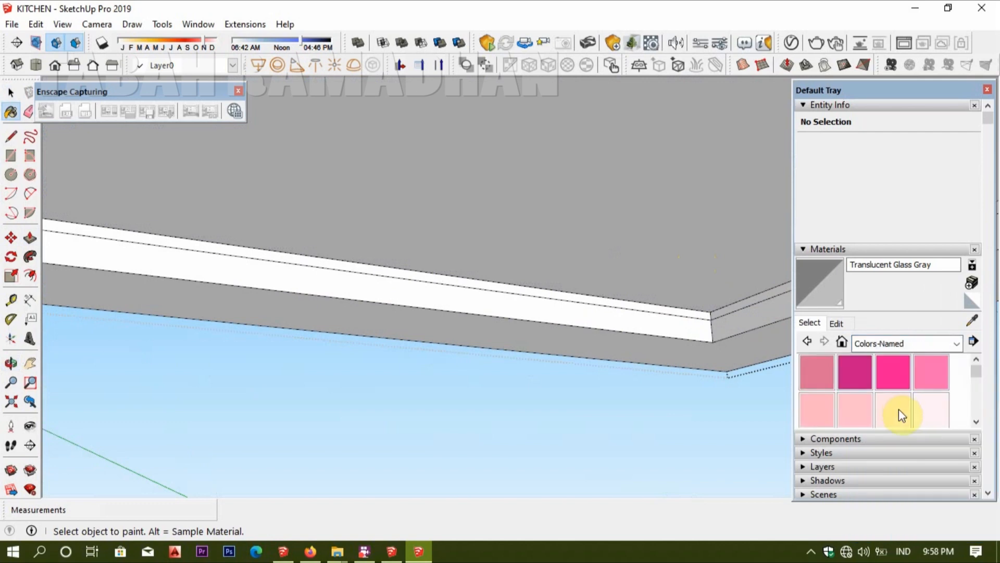
pyautogui.scroll(-2, 899, 409)
pyautogui.click(928, 386)
pyautogui.click(730, 301)
pyautogui.moveTo(522, 301)
pyautogui.mouseDown(button='middle')
pyautogui.moveTo(636, 297)
pyautogui.moveTo(383, 317)
pyautogui.moveTo(358, 307)
pyautogui.mouseUp(button='middle')
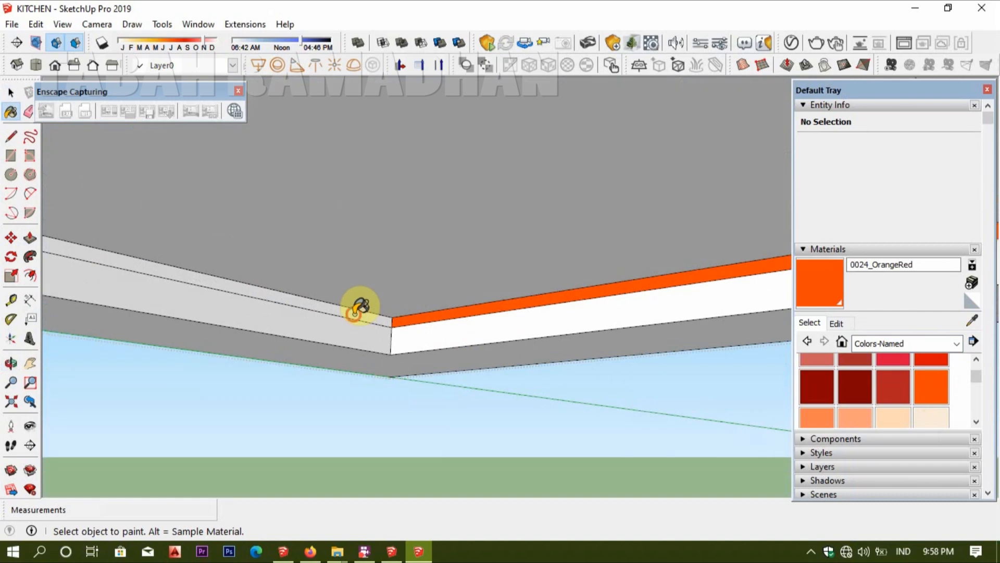
pyautogui.click(358, 309)
# - In Enscape Materials, make 0024_OrangeRed white, enable Self-Illumination, choose its light colour and raise the luminance
pyautogui.click(653, 44)
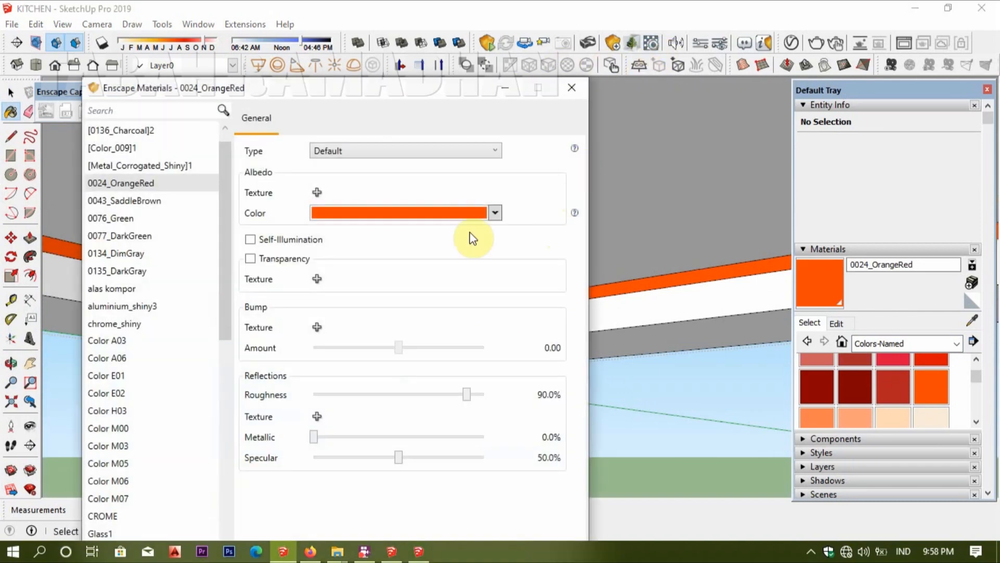
pyautogui.click(312, 239)
pyautogui.click(391, 212)
pyautogui.click(444, 268)
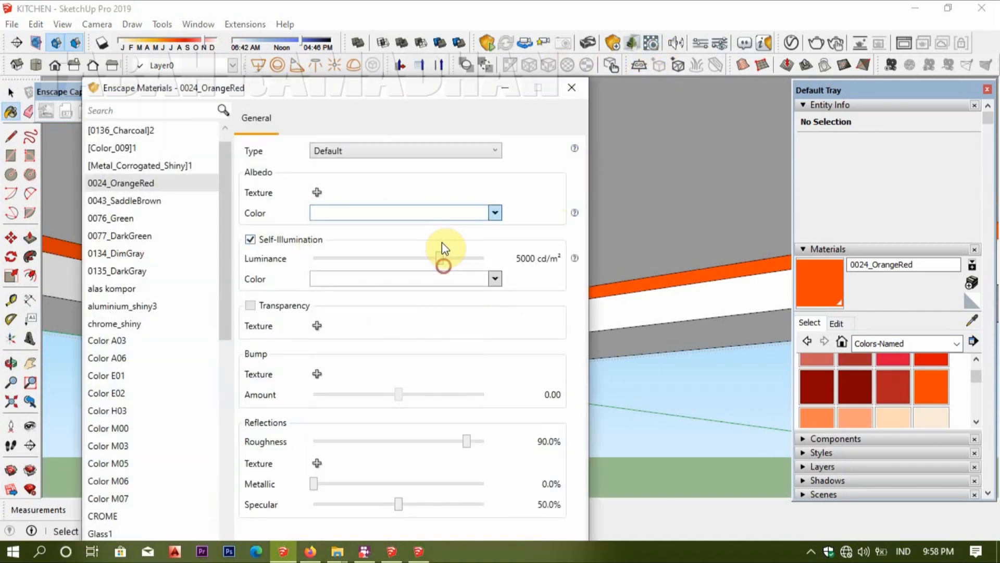
pyautogui.click(448, 281)
pyautogui.click(332, 402)
pyautogui.moveTo(439, 258); pyautogui.dragTo(471, 258)
pyautogui.click(508, 82)
# - Group the whole ceiling slab together with its recess and strips
pyautogui.press('space')
pyautogui.tripleClick(456, 324)
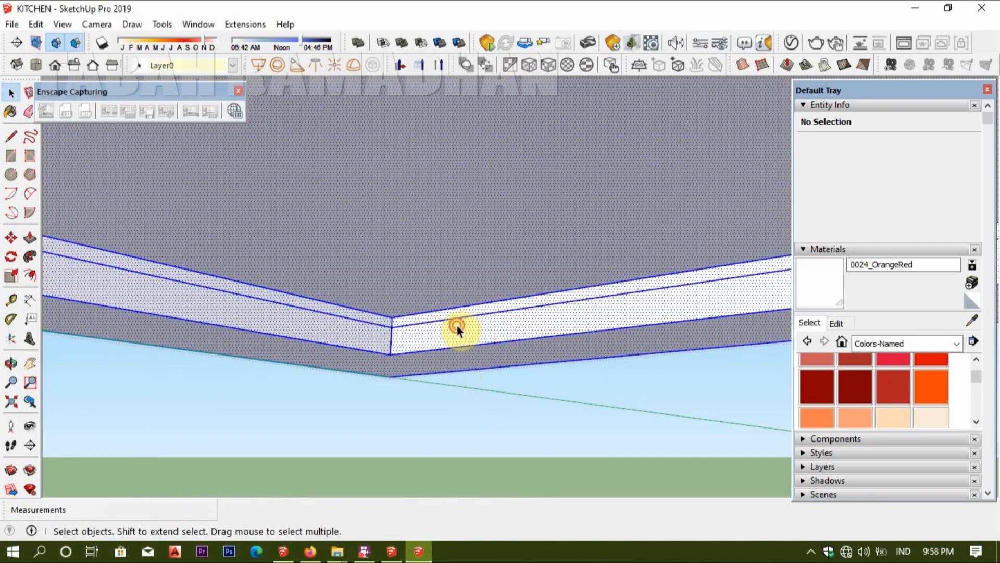
pyautogui.hotkey('ctrl', 'g')
# - Move the ceiling group 3 m straight down so it sits on top of the kitchen walls
pyautogui.moveTo(381, 315); pyautogui.dragTo(484, 324, button='middle')
pyautogui.scroll(-2, 520, 225)
pyautogui.press('m')
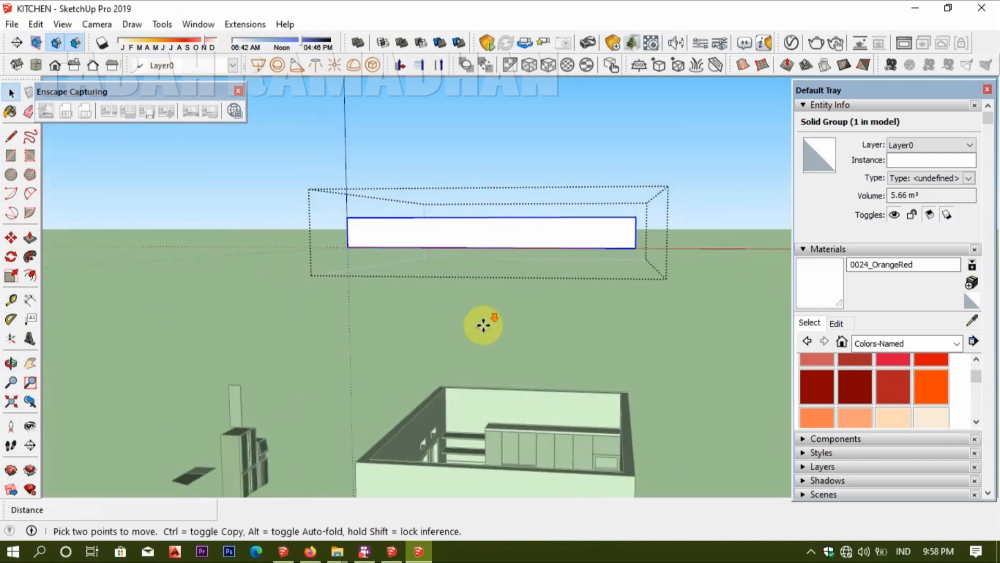
pyautogui.scroll(-4, 484, 324)
pyautogui.click(448, 353)
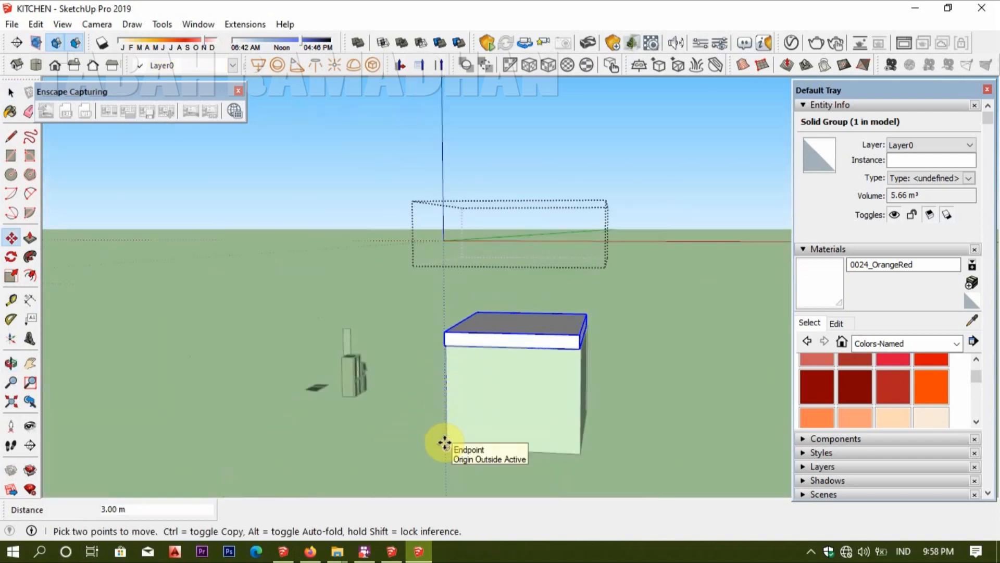
pyautogui.click(446, 439)
pyautogui.press('space')
pyautogui.click(692, 267)
# - Frame the cabinet and counter wall from inside the room, start the Enscape live render and look closer at the kitchen
pyautogui.scroll(5, 509, 326)
pyautogui.moveTo(517, 362); pyautogui.dragTo(584, 303, button='middle')
pyautogui.click(987, 90)
pyautogui.keyDown('shift'); pyautogui.moveTo(701, 283); pyautogui.dragTo(632, 265, button='middle'); pyautogui.keyUp('shift')
pyautogui.keyDown('shift'); pyautogui.moveTo(563, 308); pyautogui.dragTo(532, 300, button='middle'); pyautogui.keyUp('shift')
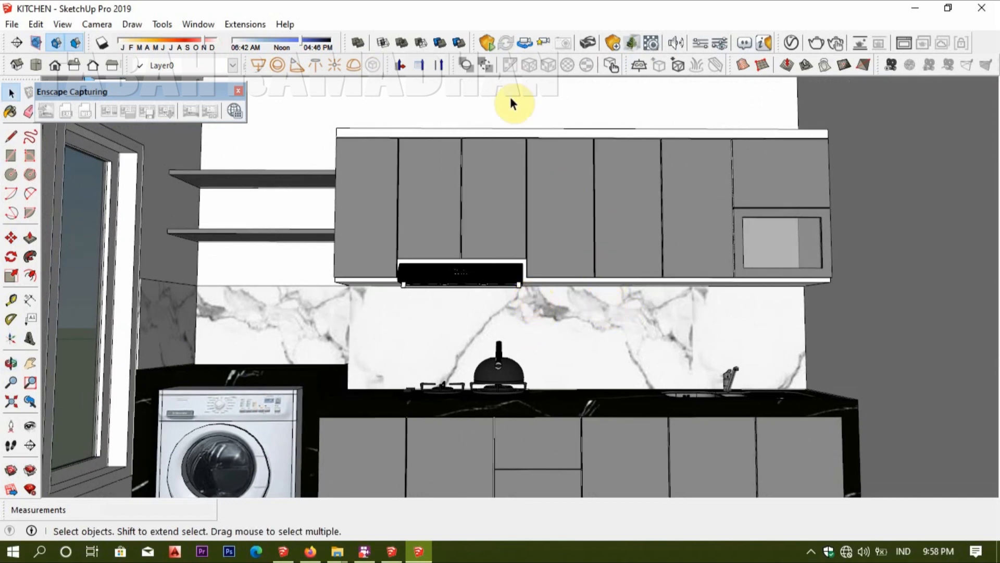
pyautogui.click(487, 43)
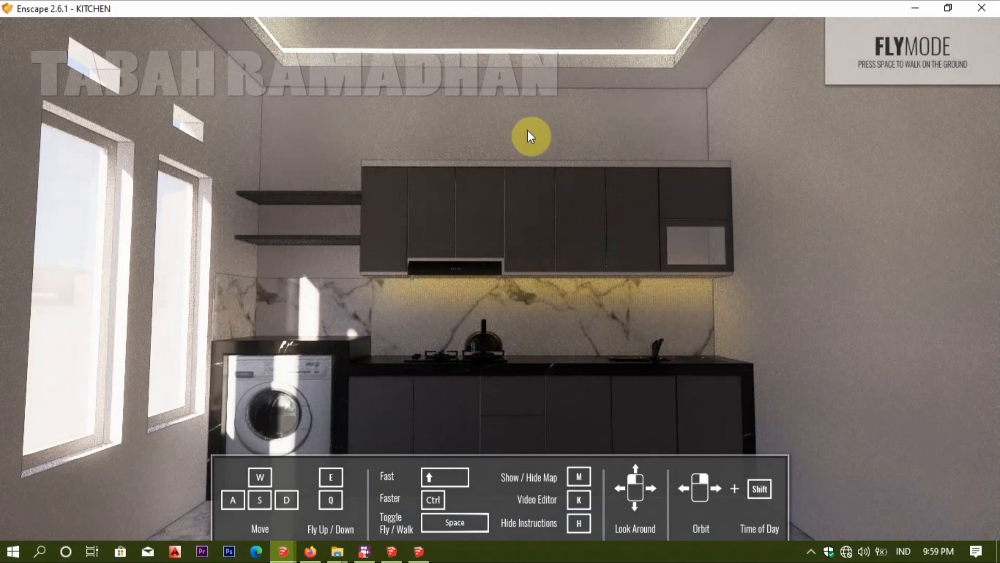
pyautogui.keyDown('shift'); pyautogui.moveTo(586, 300); pyautogui.dragTo(539, 300, button='right'); pyautogui.keyUp('shift')
pyautogui.scroll(3, 581, 290)
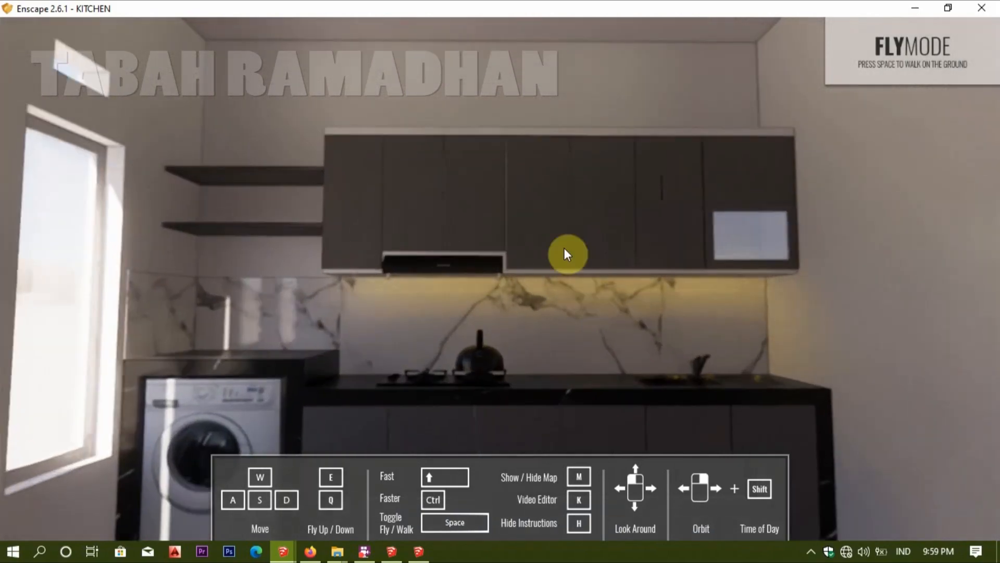
pyautogui.moveTo(564, 248); pyautogui.dragTo(546, 254)
# - Switch to SketchUp, sample the cabinets' Color M05, shrink the window beside the render and set its Enscape roughness to 35.8%
pyautogui.click(415, 551)
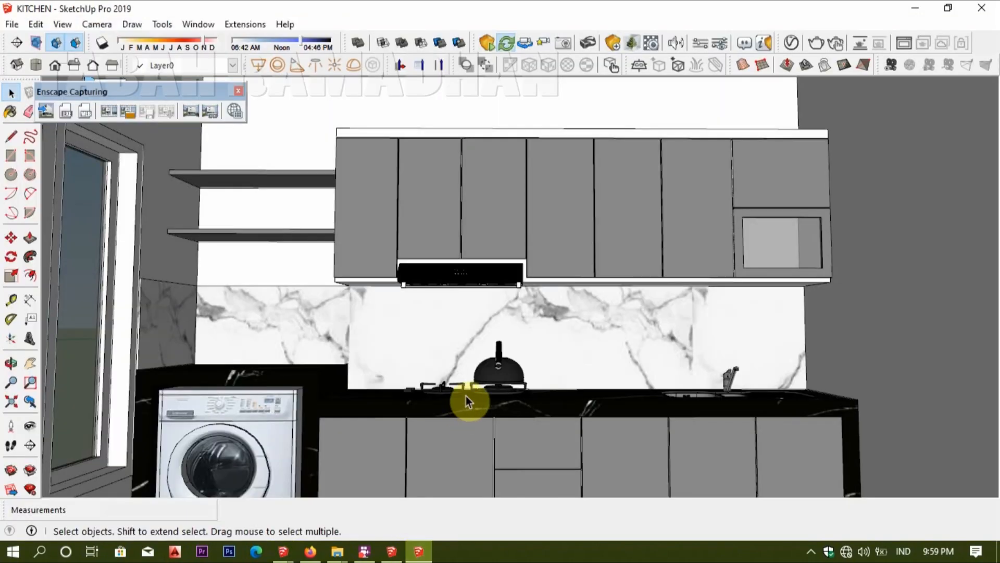
pyautogui.press('b')
pyautogui.keyDown('alt'); pyautogui.click(706, 230); pyautogui.keyUp('alt')
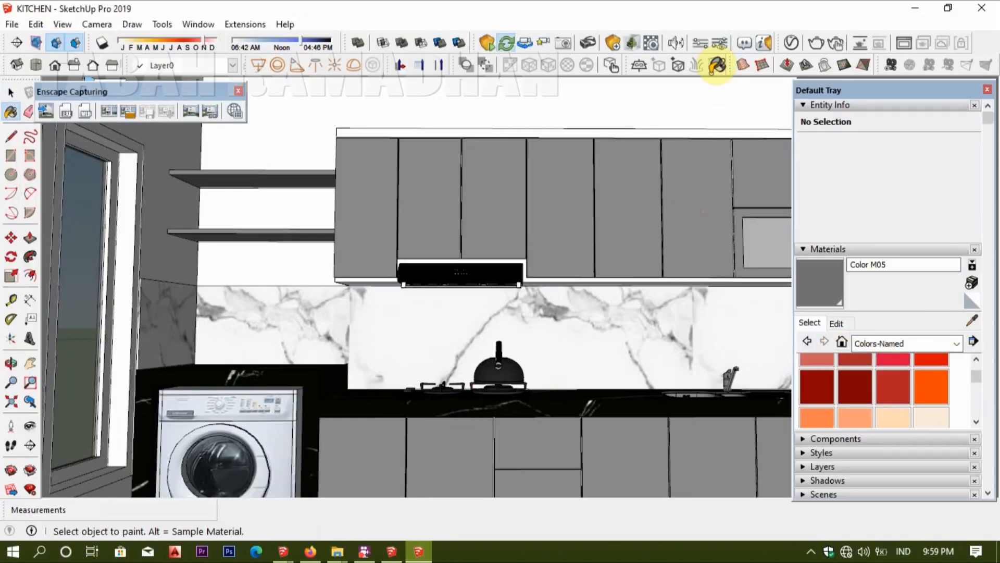
pyautogui.click(649, 44)
pyautogui.click(949, 7)
pyautogui.moveTo(458, 99); pyautogui.dragTo(323, 78)
pyautogui.moveTo(334, 375); pyautogui.dragTo(212, 389)
pyautogui.moveTo(221, 77)
pyautogui.mouseDown()
pyautogui.moveTo(672, 203)
pyautogui.moveTo(729, 296)
pyautogui.moveTo(644, 189)
pyautogui.mouseUp()
pyautogui.moveTo(664, 495); pyautogui.dragTo(673, 498)
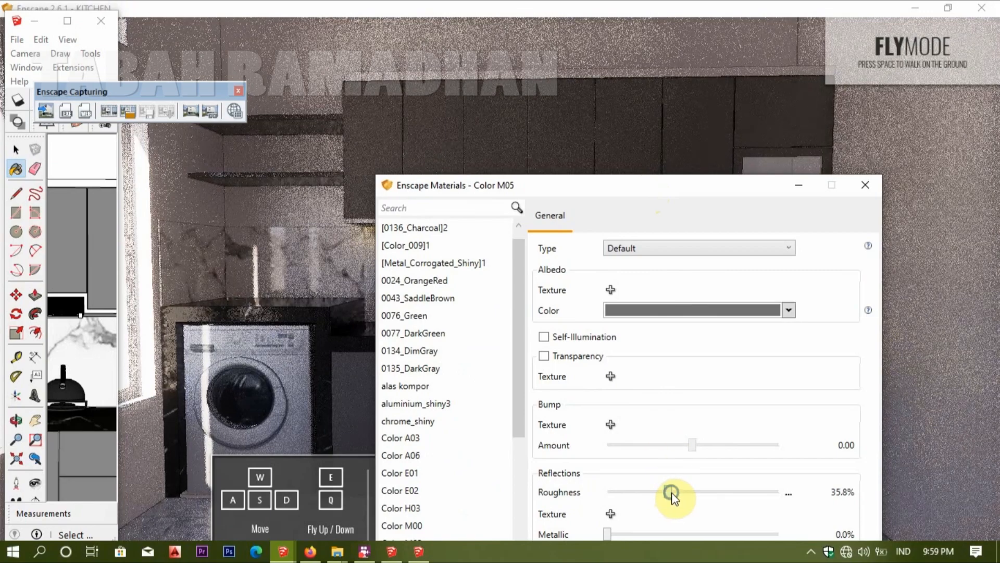
pyautogui.click(798, 185)
# - In the Enscape window, frame a straight-on close view of the cabinets, marble backsplash, counter and washing machine
pyautogui.moveTo(587, 241); pyautogui.dragTo(586, 220)
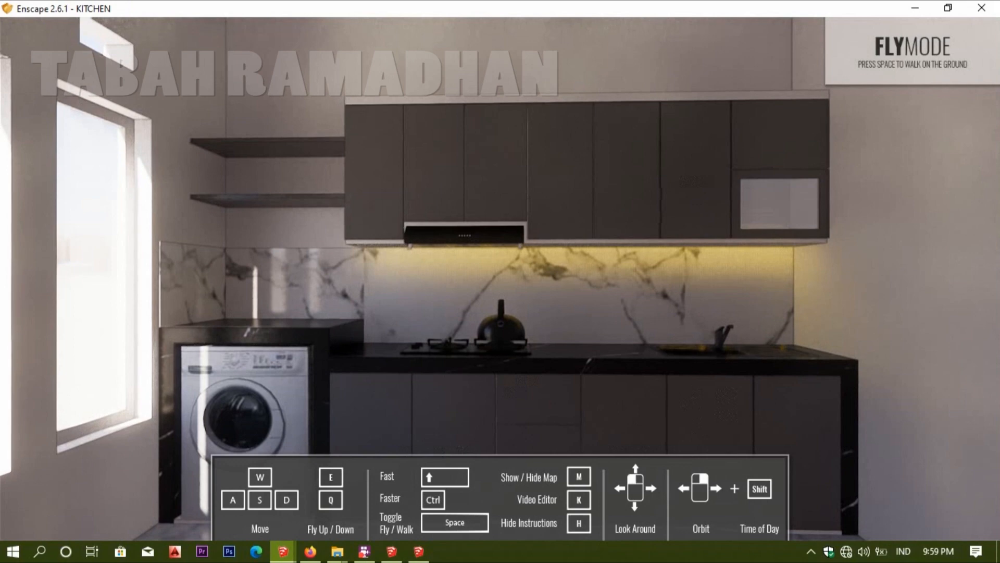
pyautogui.moveTo(500, 281); pyautogui.dragTo(505, 281)
pyautogui.press('a')
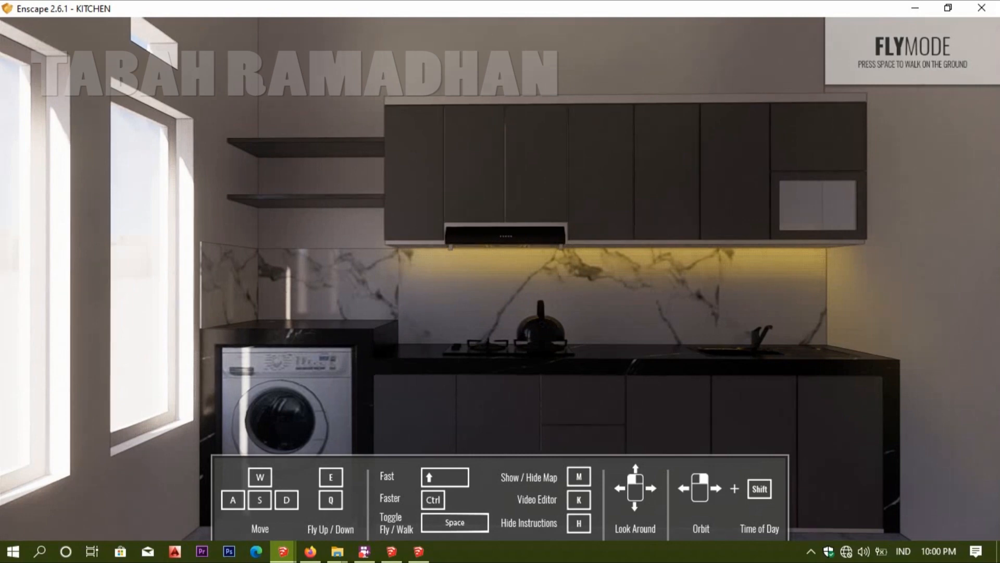
pyautogui.moveTo(500, 281); pyautogui.dragTo(502, 280)
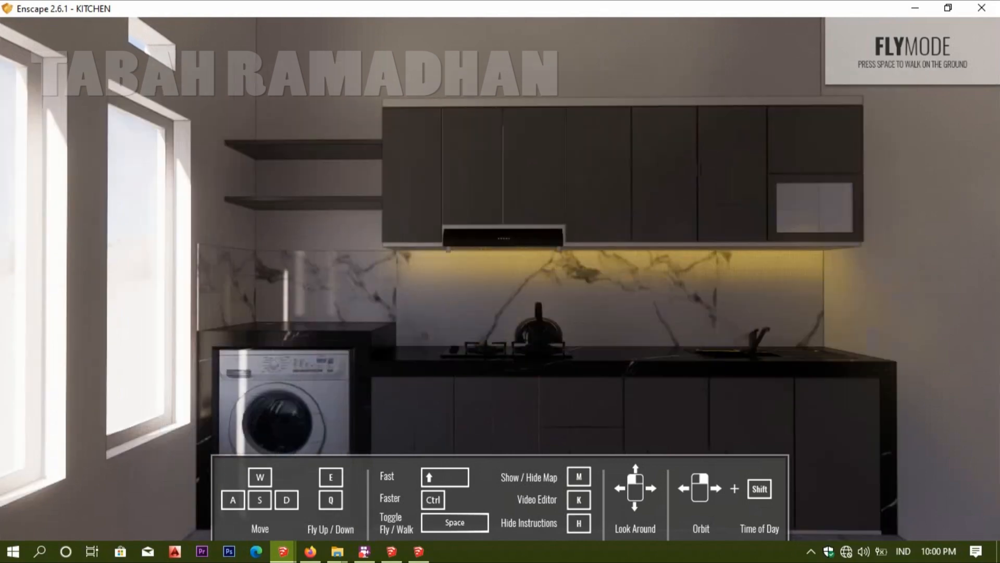
pyautogui.press('w')
pyautogui.press('d')
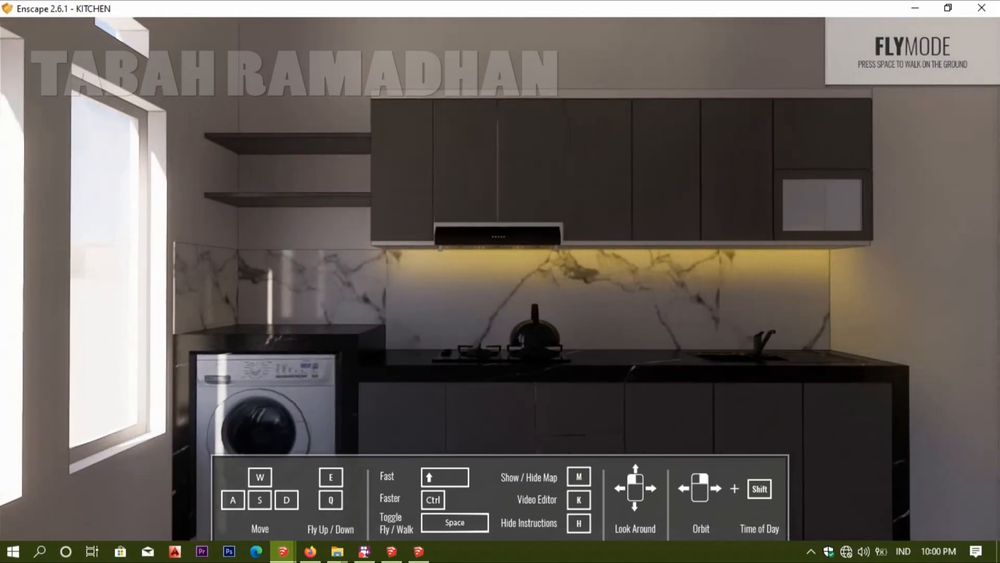
pyautogui.press('s')
pyautogui.press('w')
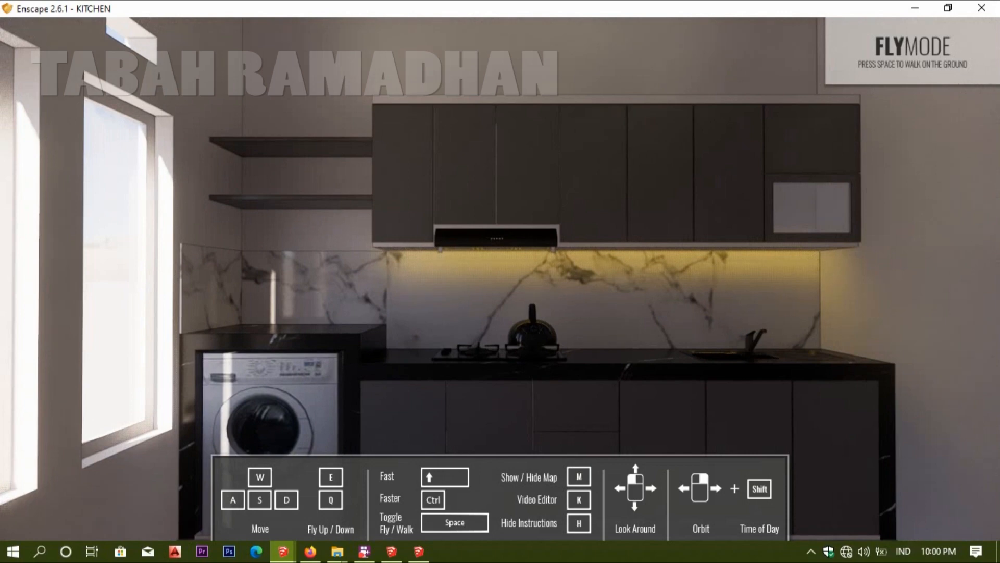
pyautogui.moveTo(500, 281); pyautogui.dragTo(498, 285)
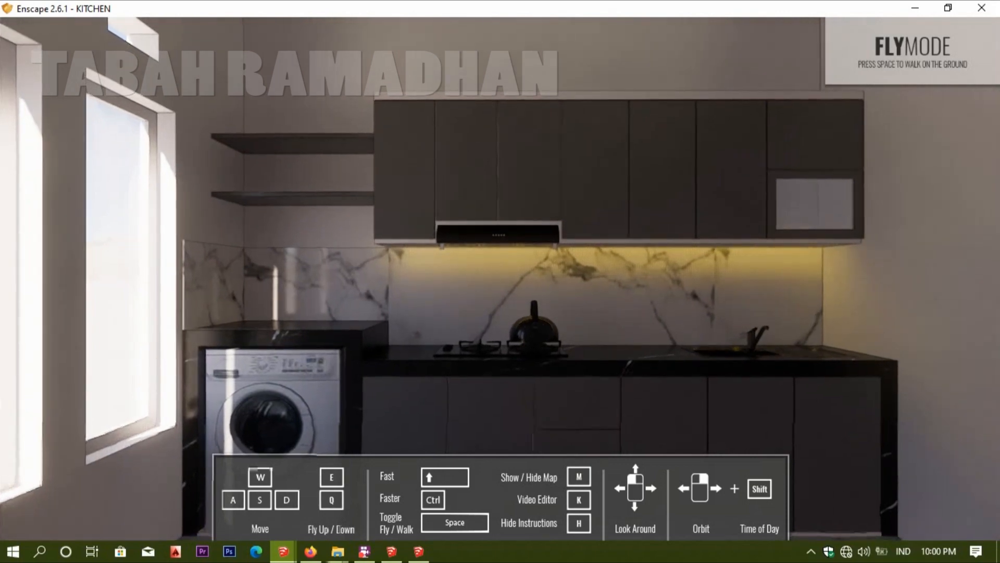
# - Switch to SketchUp, close the separate washing machine model and save an Enscape screenshot as a PNG in Downloads
pyautogui.click(418, 551)
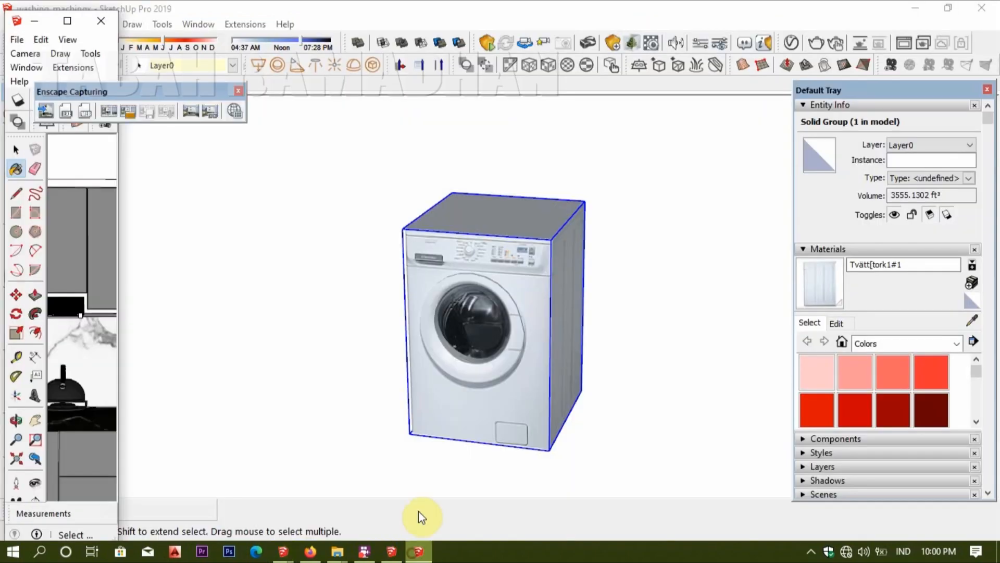
pyautogui.click(982, 8)
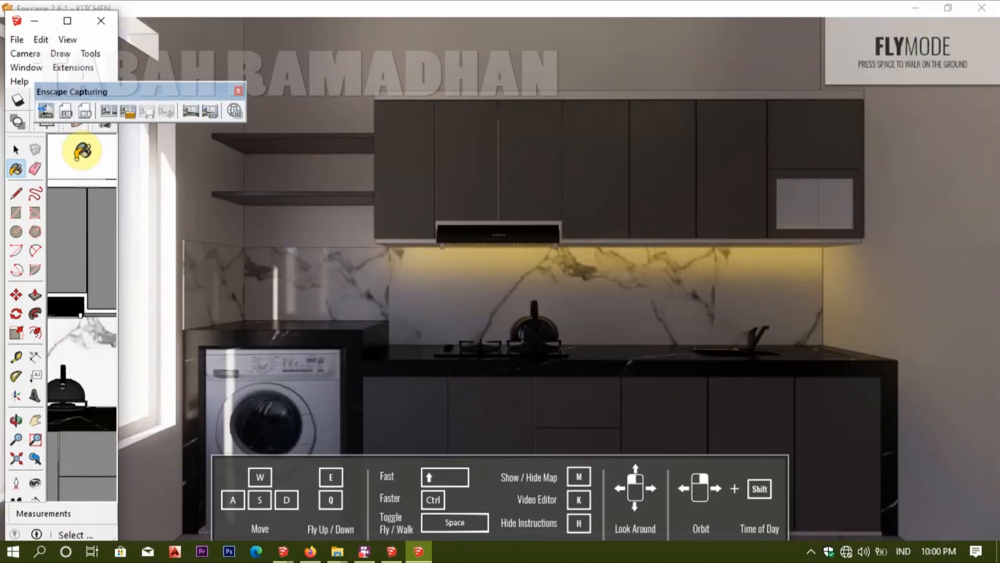
pyautogui.click(45, 110)
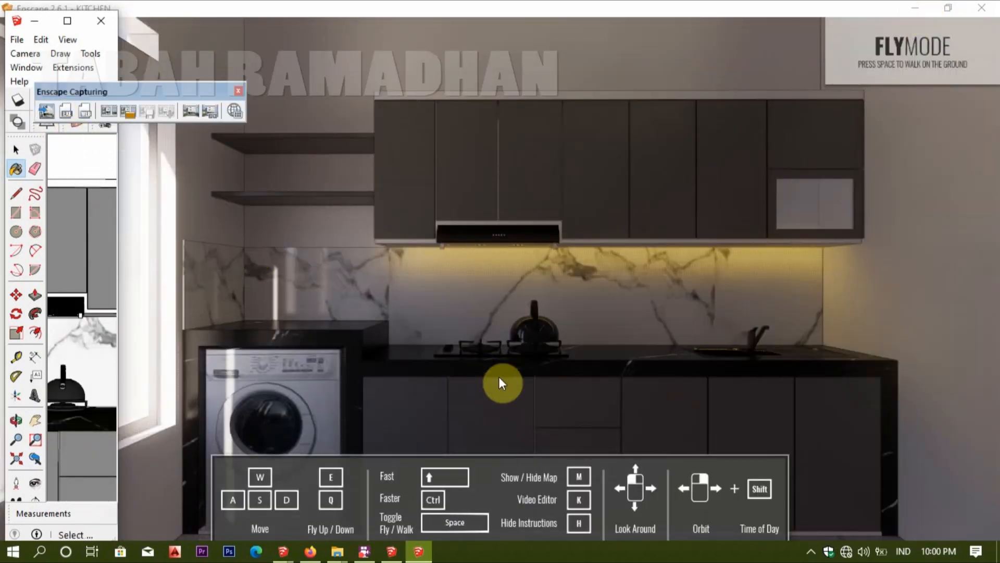
pyautogui.click(65, 272)
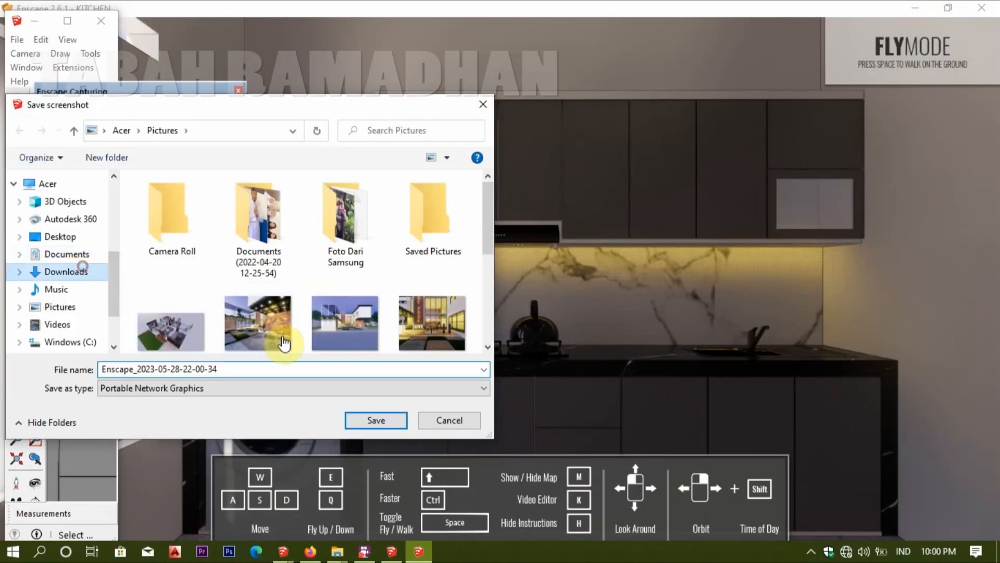
pyautogui.click(376, 420)
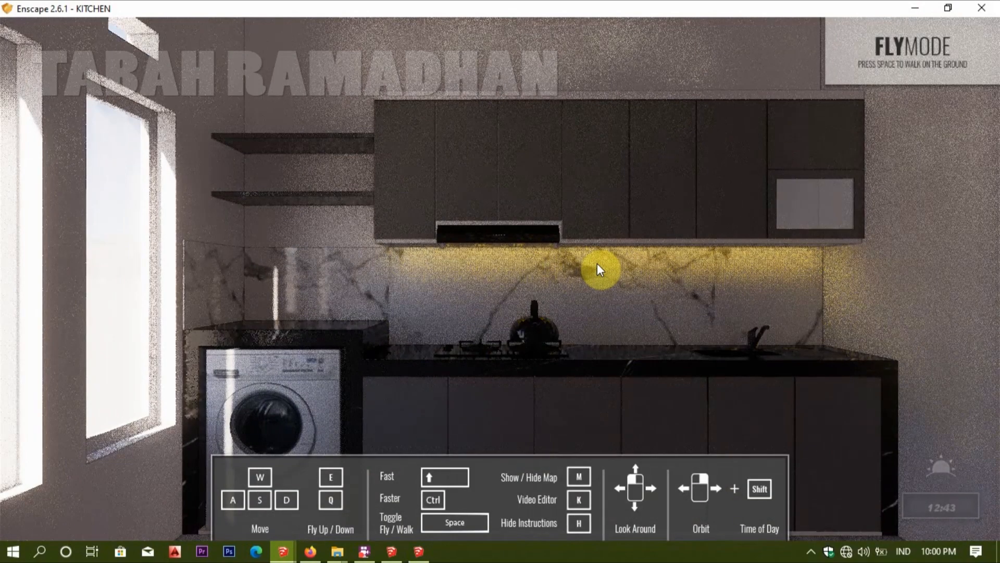
# - Pull the Enscape camera back to include the glowing ceiling recess and both windows, and save a second screenshot
pyautogui.press('s')
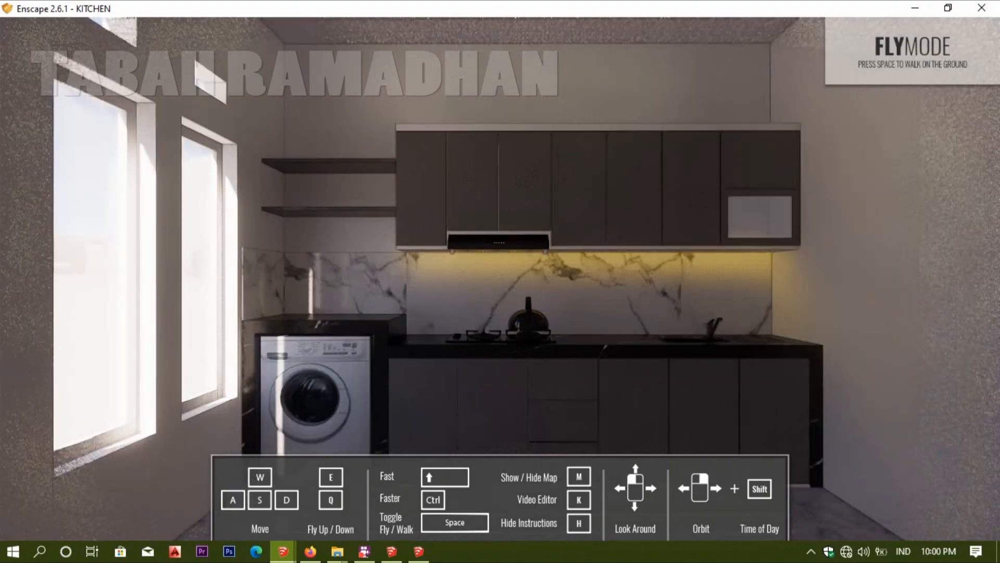
pyautogui.press('s')
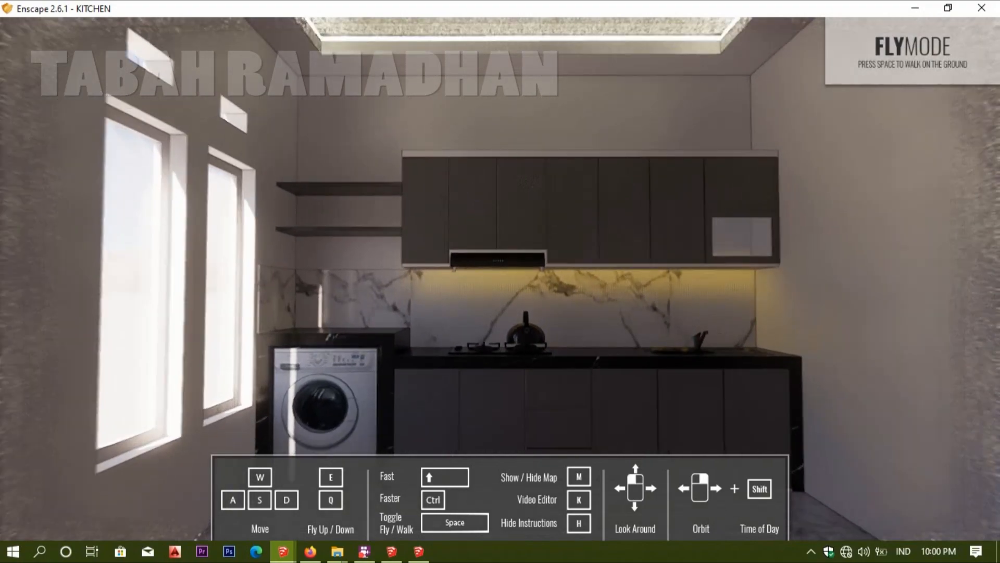
pyautogui.press('s')
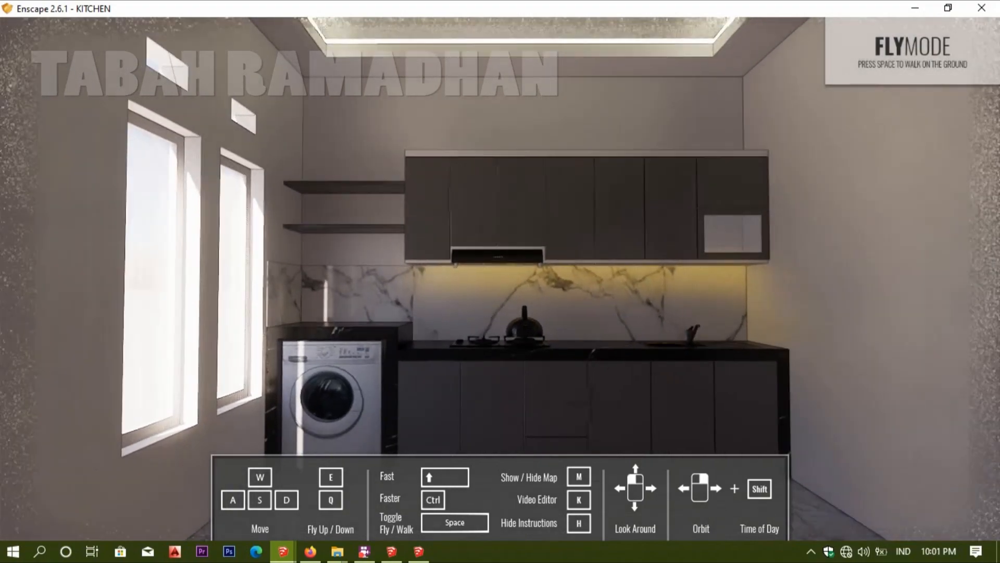
pyautogui.press('w')
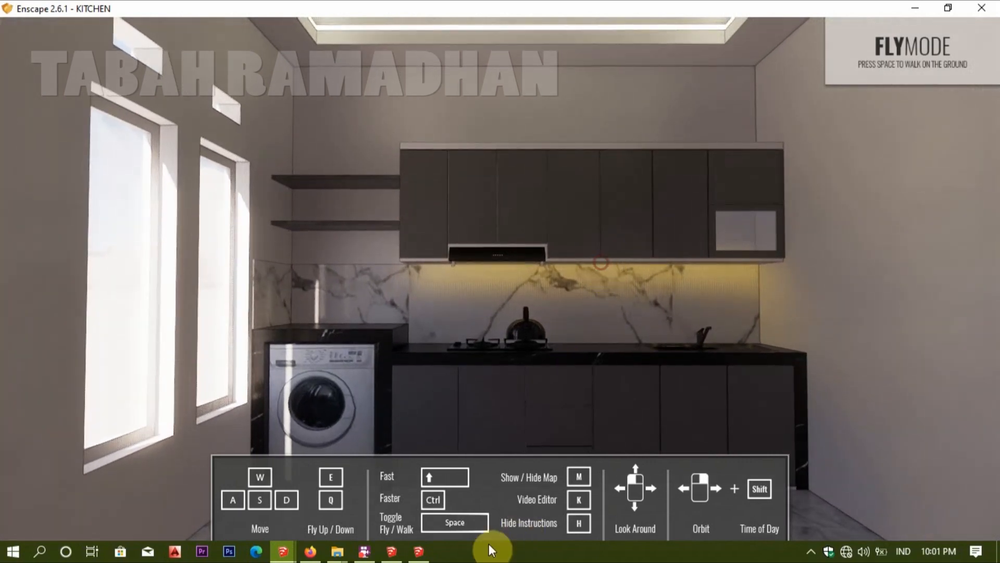
pyautogui.click(418, 551)
pyautogui.click(46, 110)
pyautogui.click(393, 420)
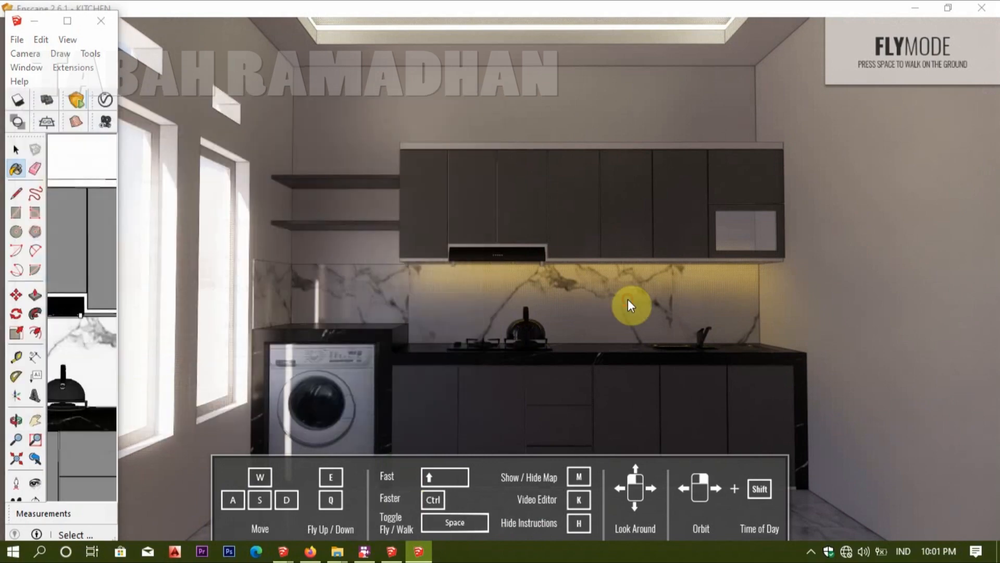